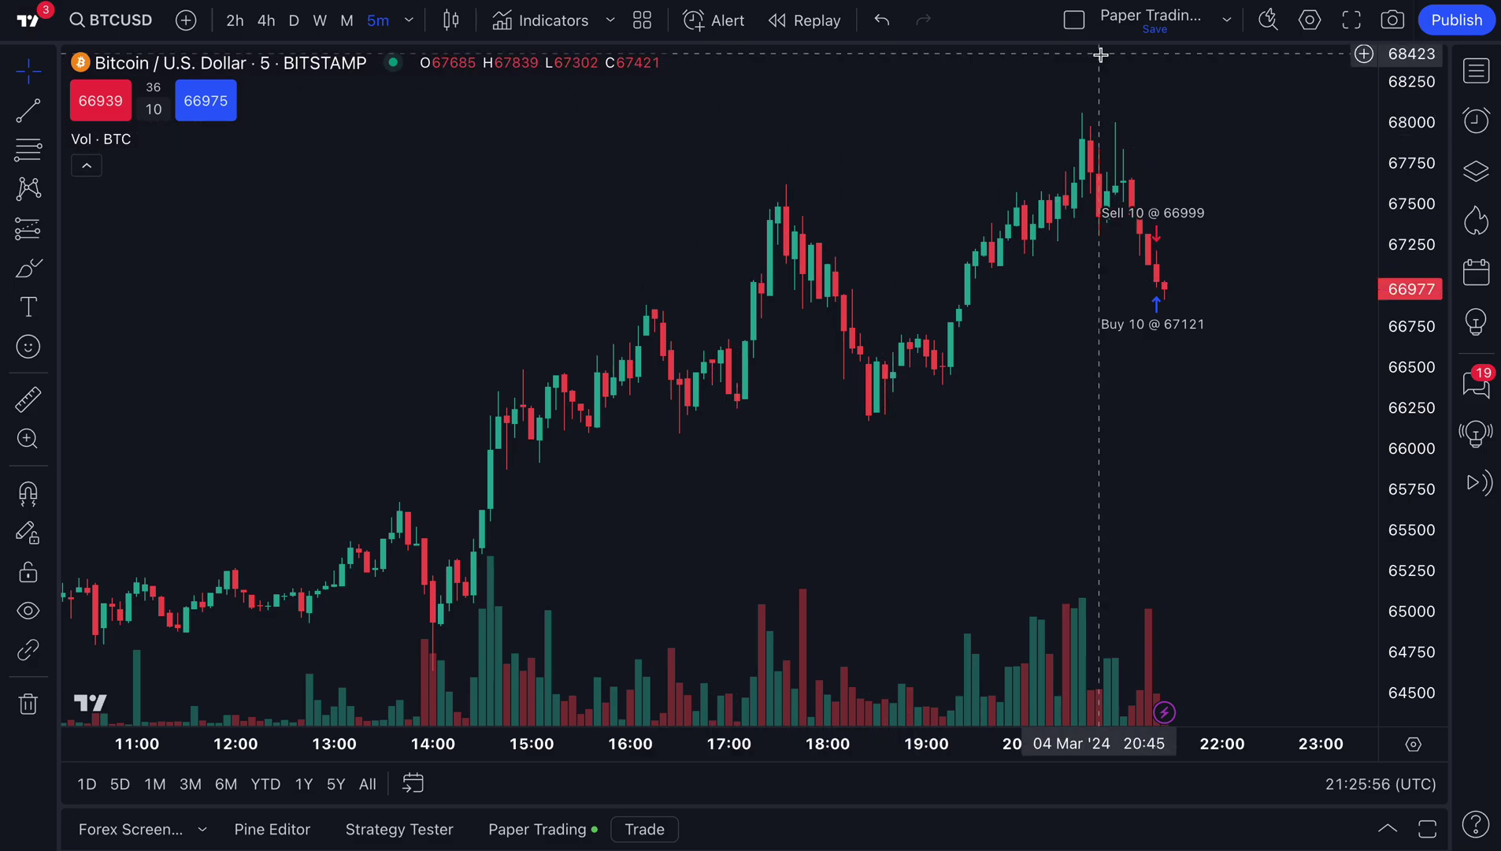
Step: Open and dismiss the Manage layouts dropdown twice without choosing a layout
{"action": "left_click", "coordinate": [1227, 26]}
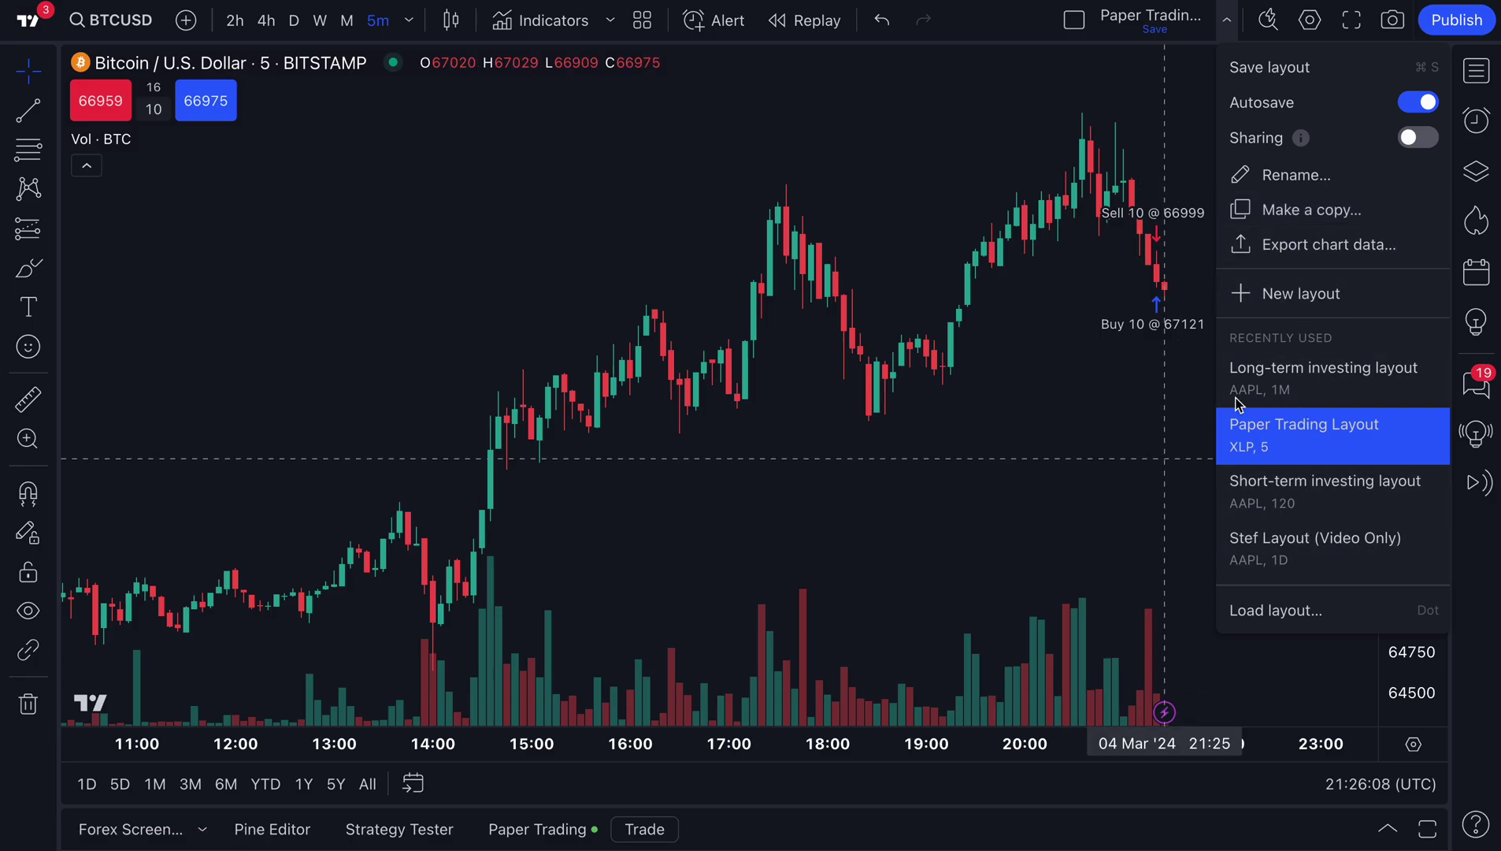
{"action": "left_click", "coordinate": [1276, 57]}
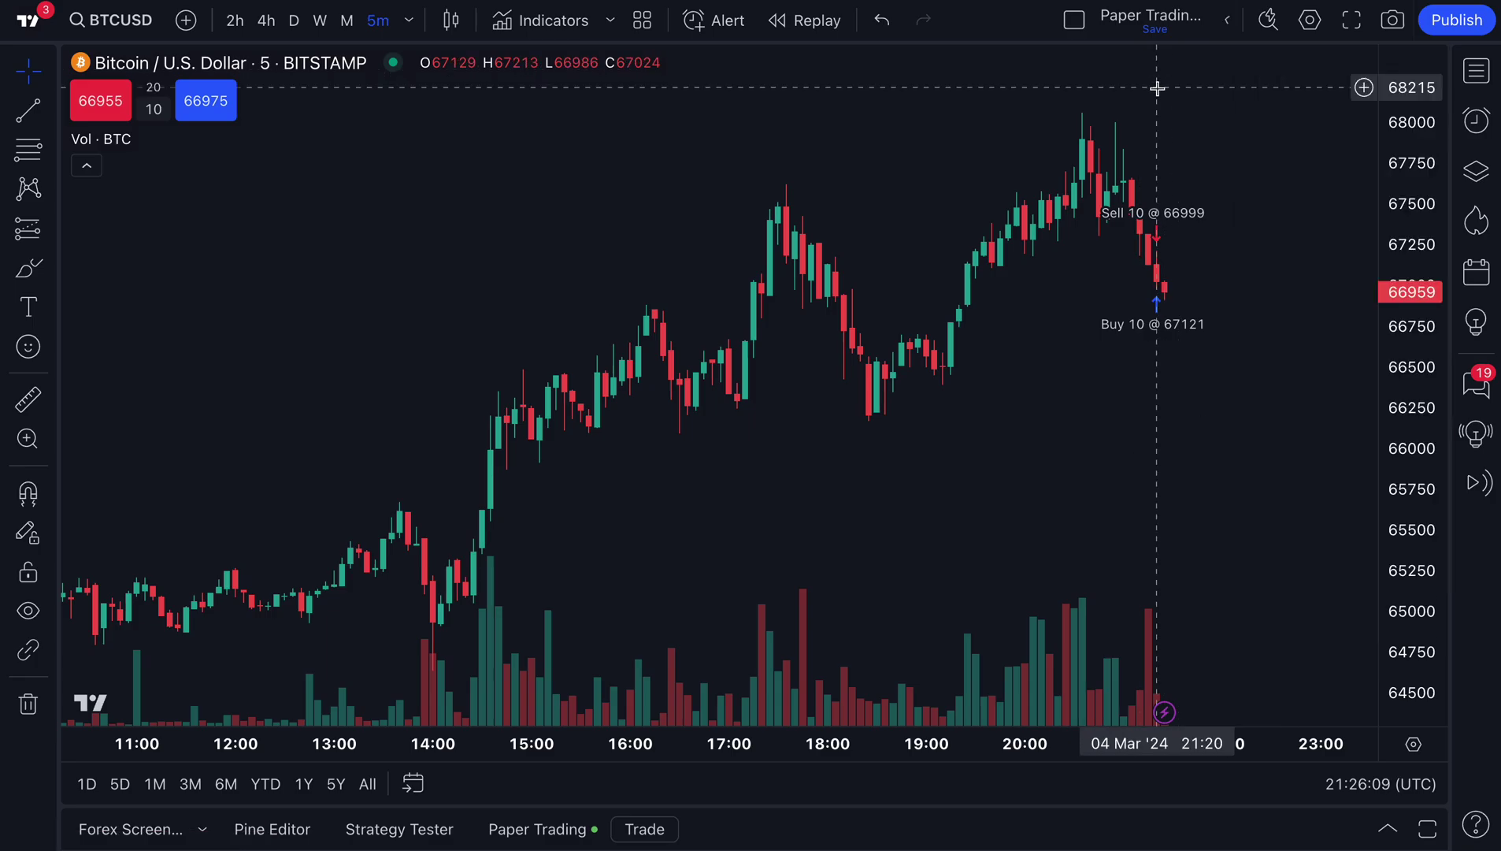
{"action": "left_click", "coordinate": [1229, 28]}
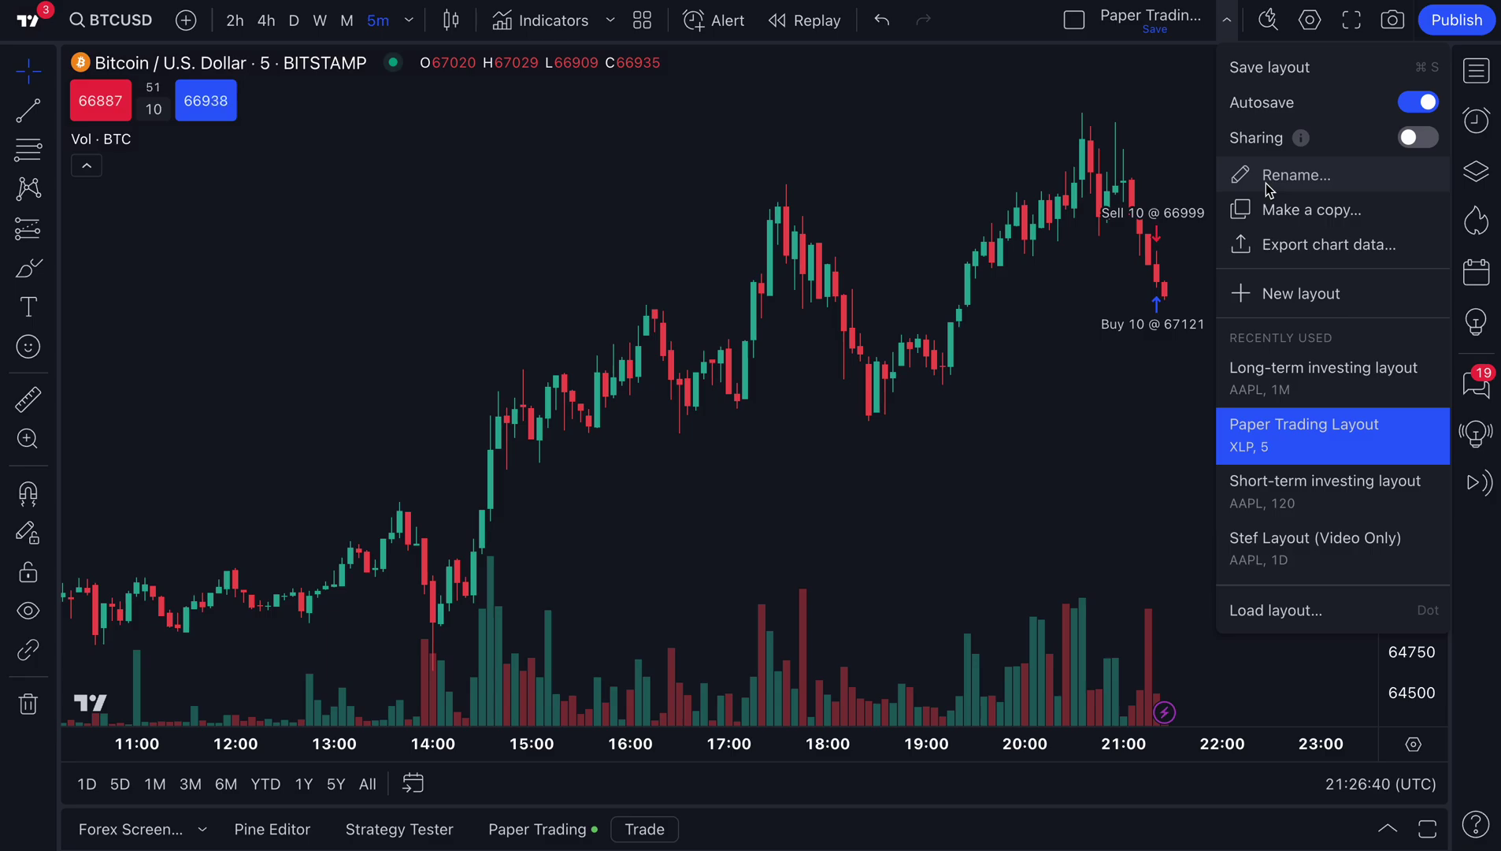
{"action": "left_click", "coordinate": [855, 346]}
{"action": "scroll", "coordinate": [850, 355], "scroll_direction": "up", "scroll_amount": 5}
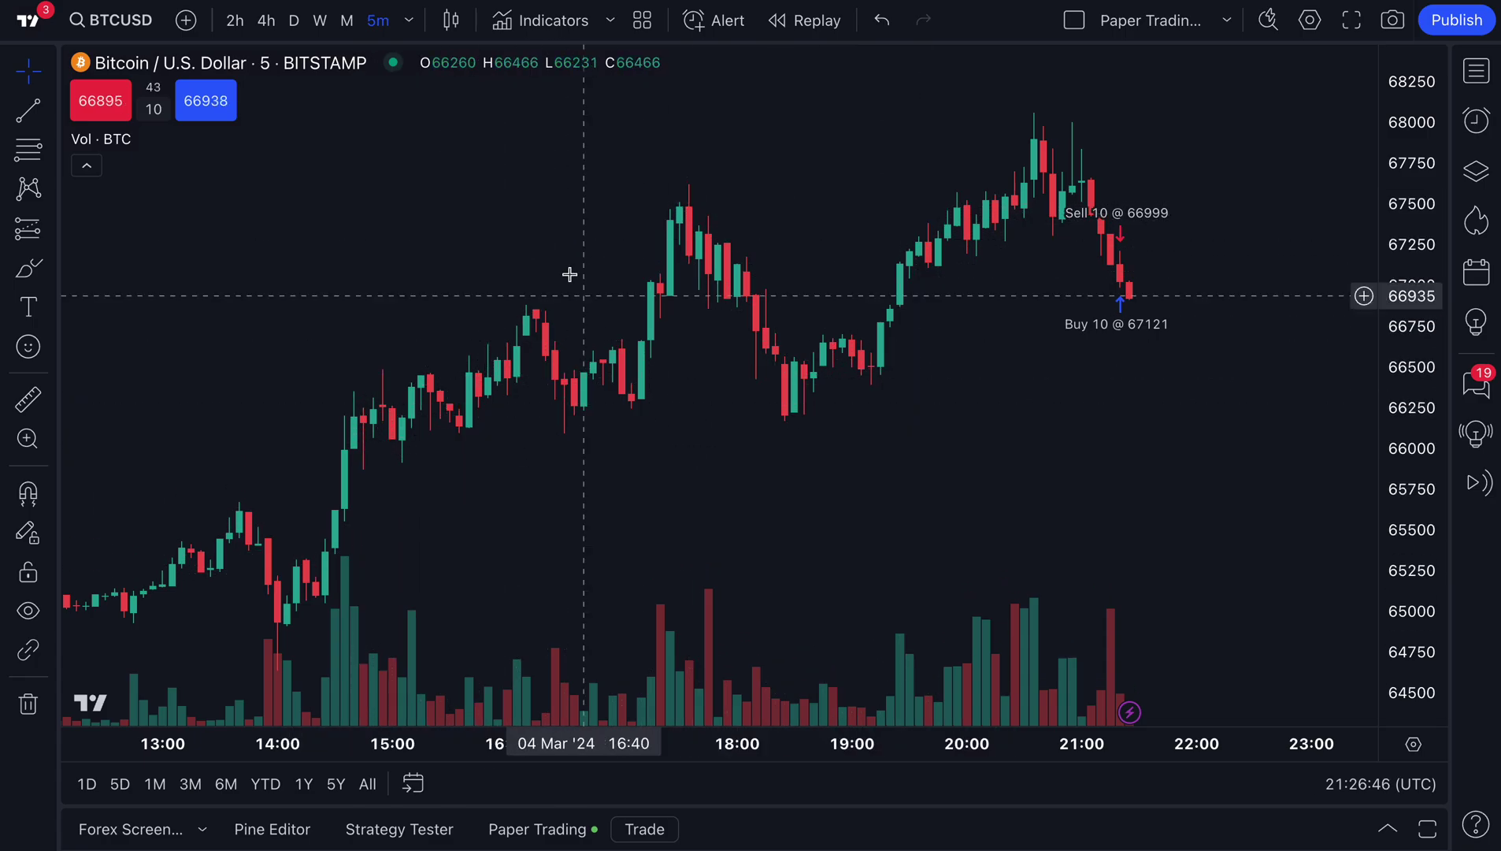
Step: Review the chart settings' Scales and lines, Status line and Symbol tabs, then close the dialog
{"action": "right_click", "coordinate": [456, 185]}
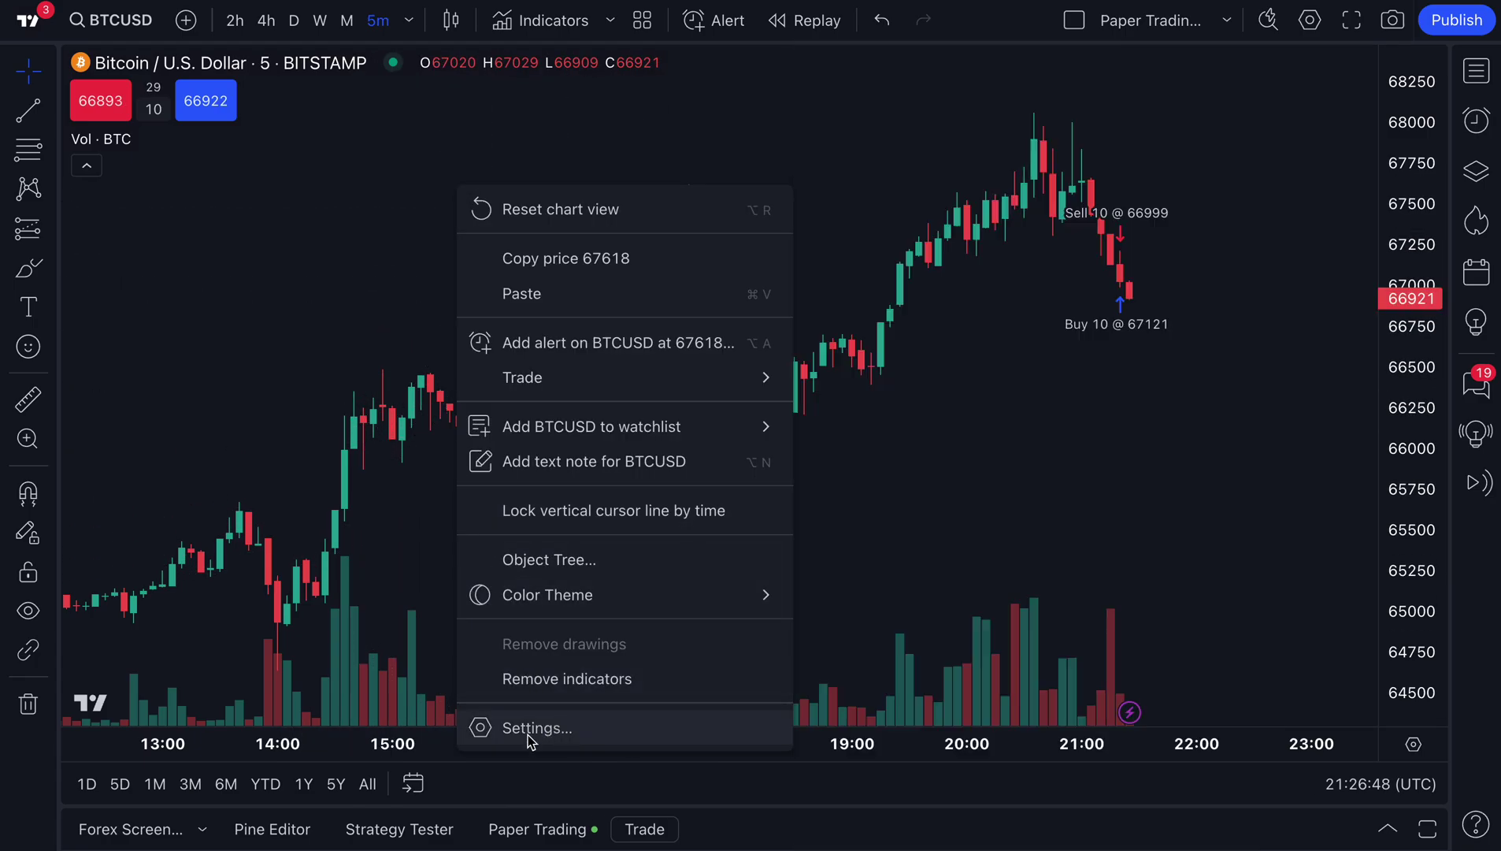
{"action": "left_click", "coordinate": [547, 732]}
{"action": "left_click_drag", "start_coordinate": [776, 52], "coordinate": [616, 43]}
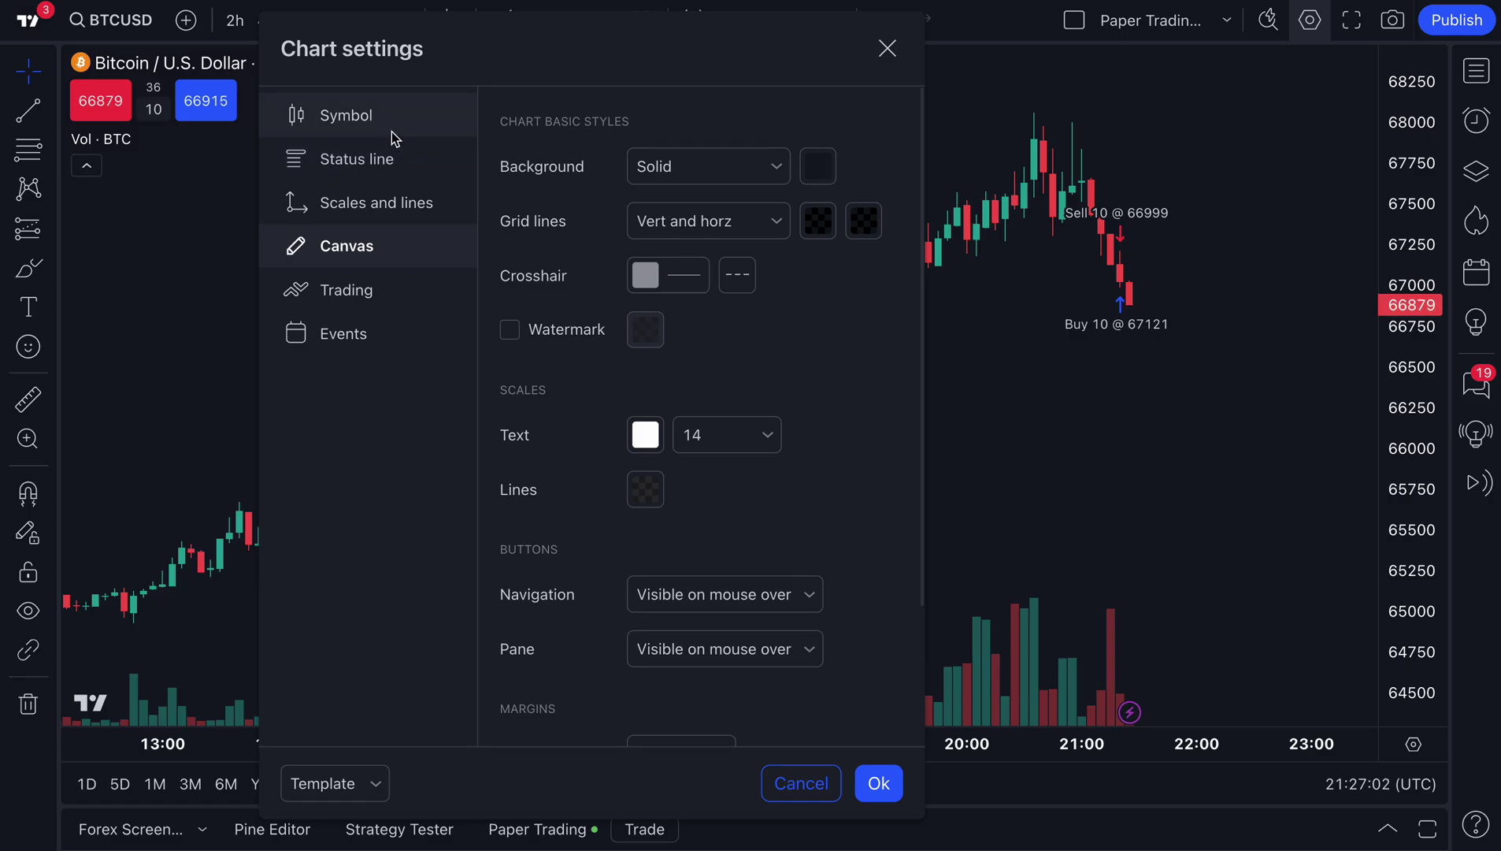
{"action": "left_click", "coordinate": [385, 207]}
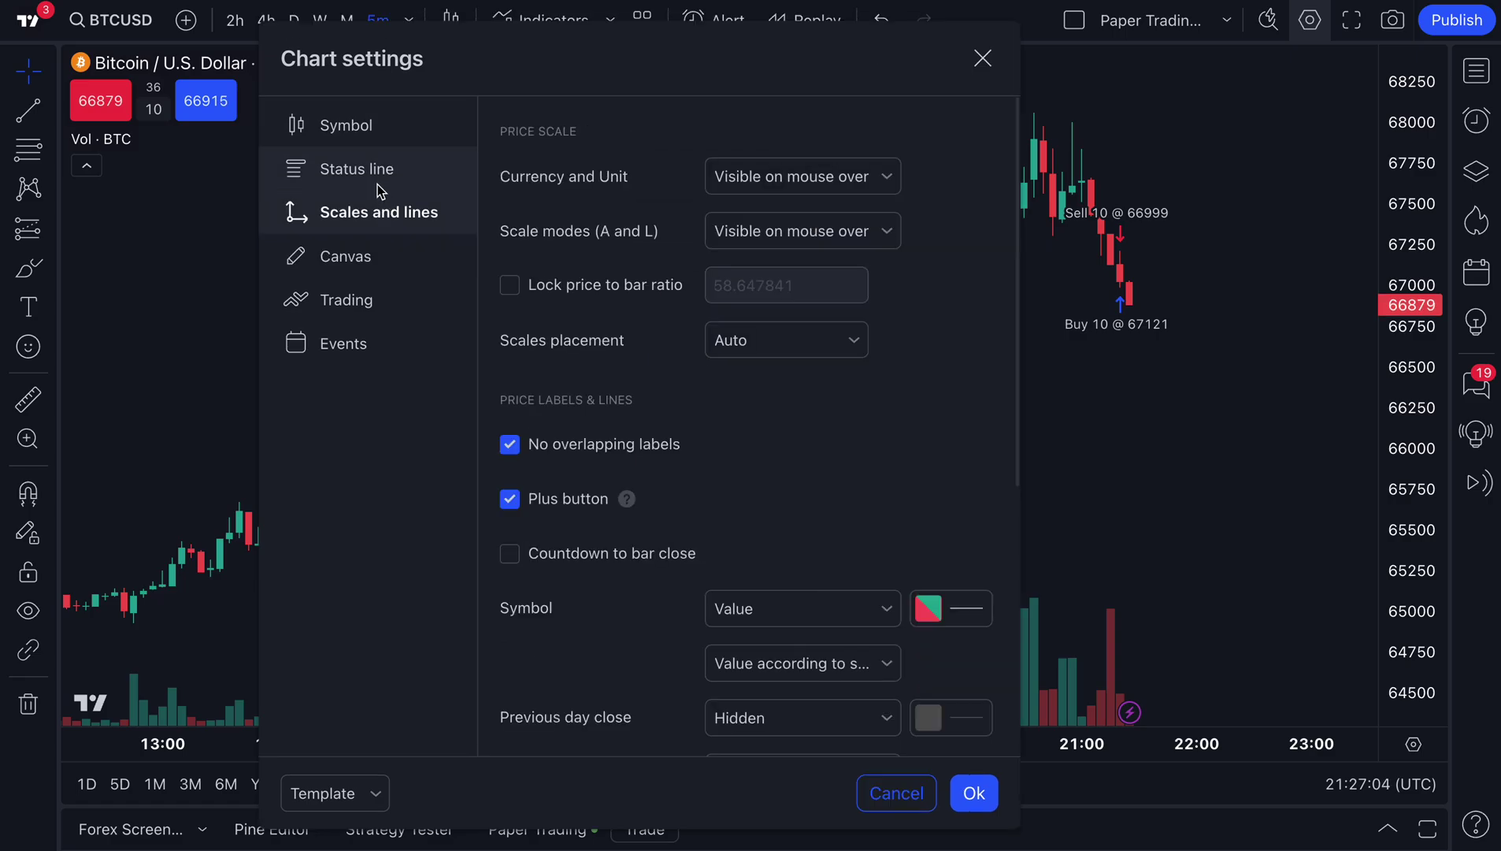
{"action": "left_click", "coordinate": [377, 182]}
{"action": "left_click", "coordinate": [367, 143]}
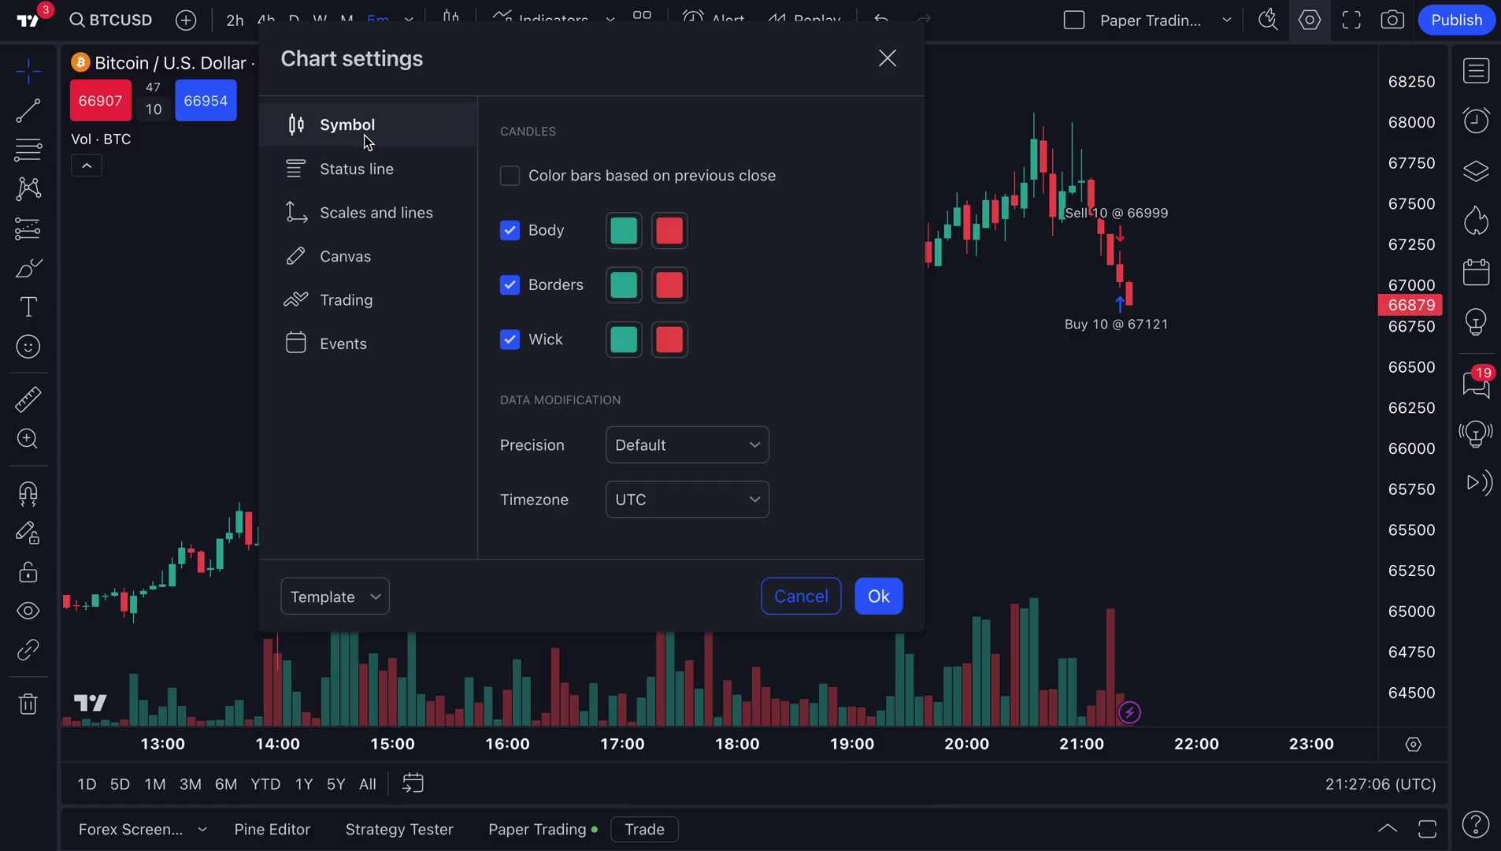
{"action": "left_click", "coordinate": [887, 58]}
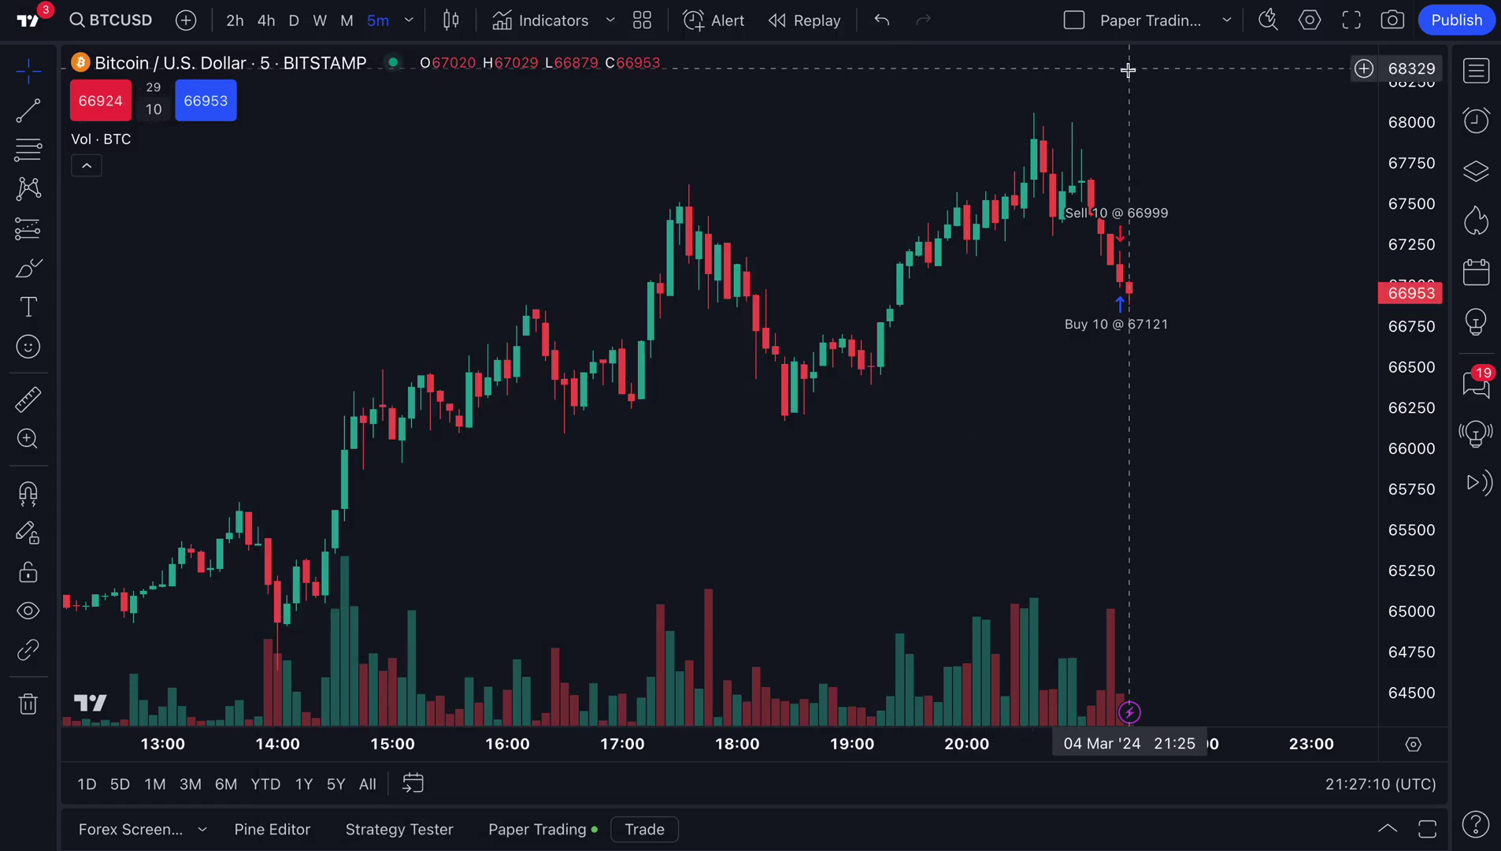
Step: Load the Paper Trading Layout from Recently used in the layouts dropdown
{"action": "left_click", "coordinate": [1229, 22]}
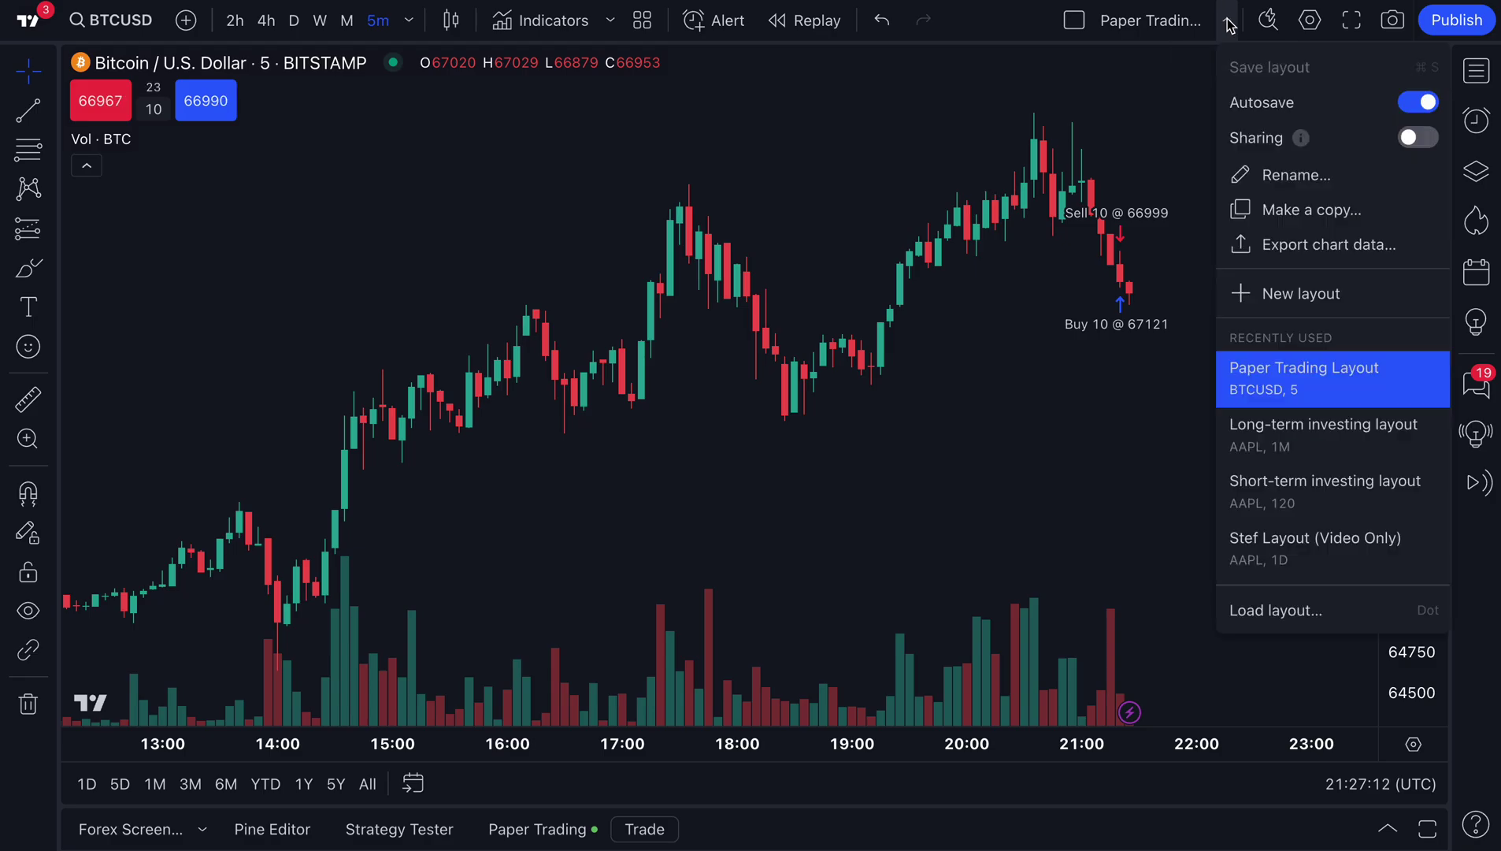
{"action": "left_click", "coordinate": [1273, 381]}
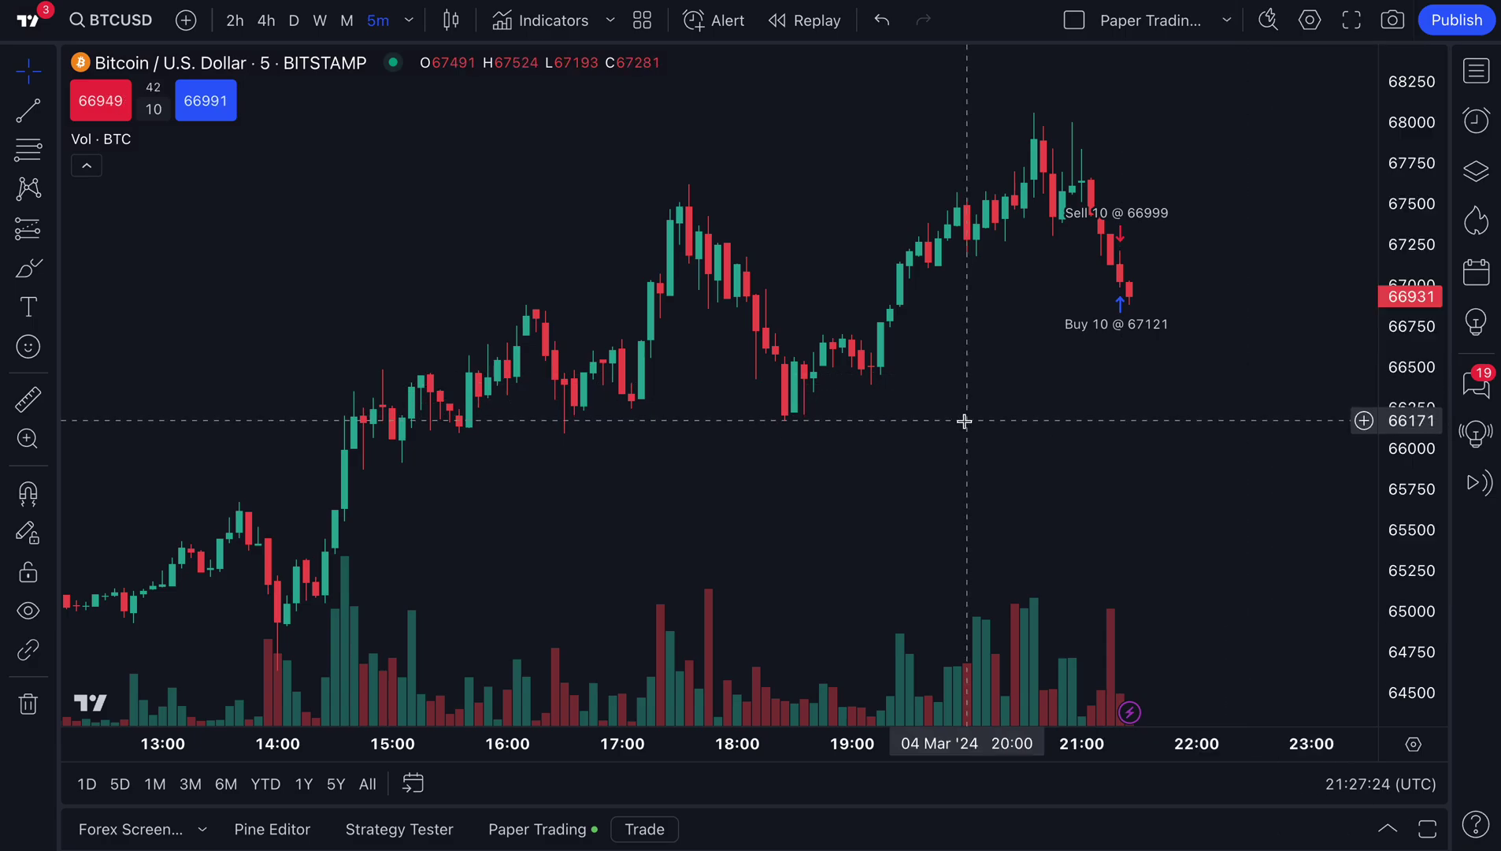
{"action": "scroll", "coordinate": [828, 428], "scroll_direction": "up", "scroll_amount": 3}
{"action": "scroll", "coordinate": [827, 429], "scroll_direction": "right", "scroll_amount": 2}
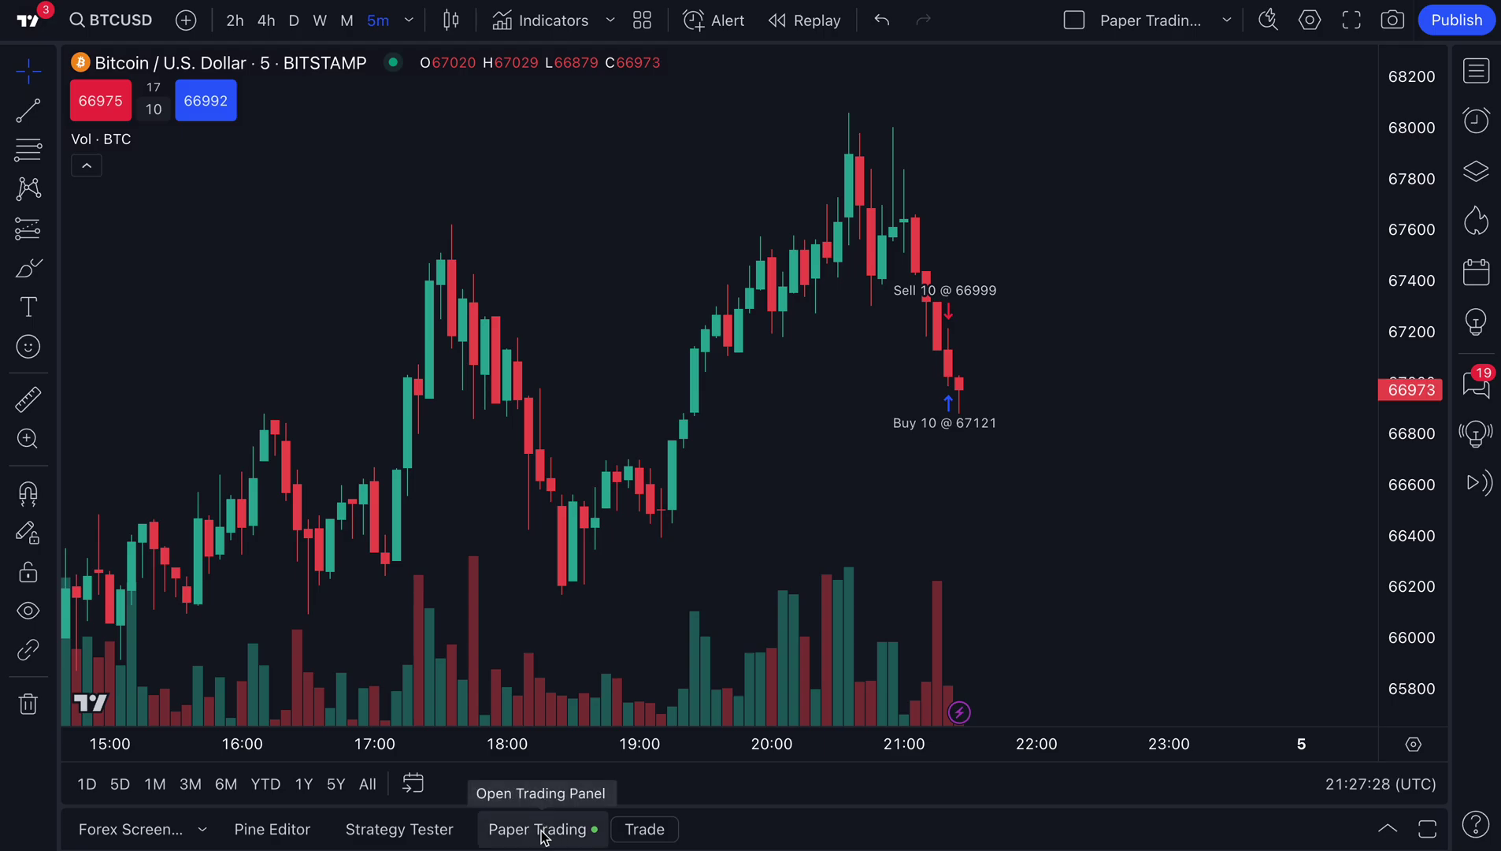
{"action": "right_click", "coordinate": [515, 141]}
{"action": "left_click", "coordinate": [593, 673]}
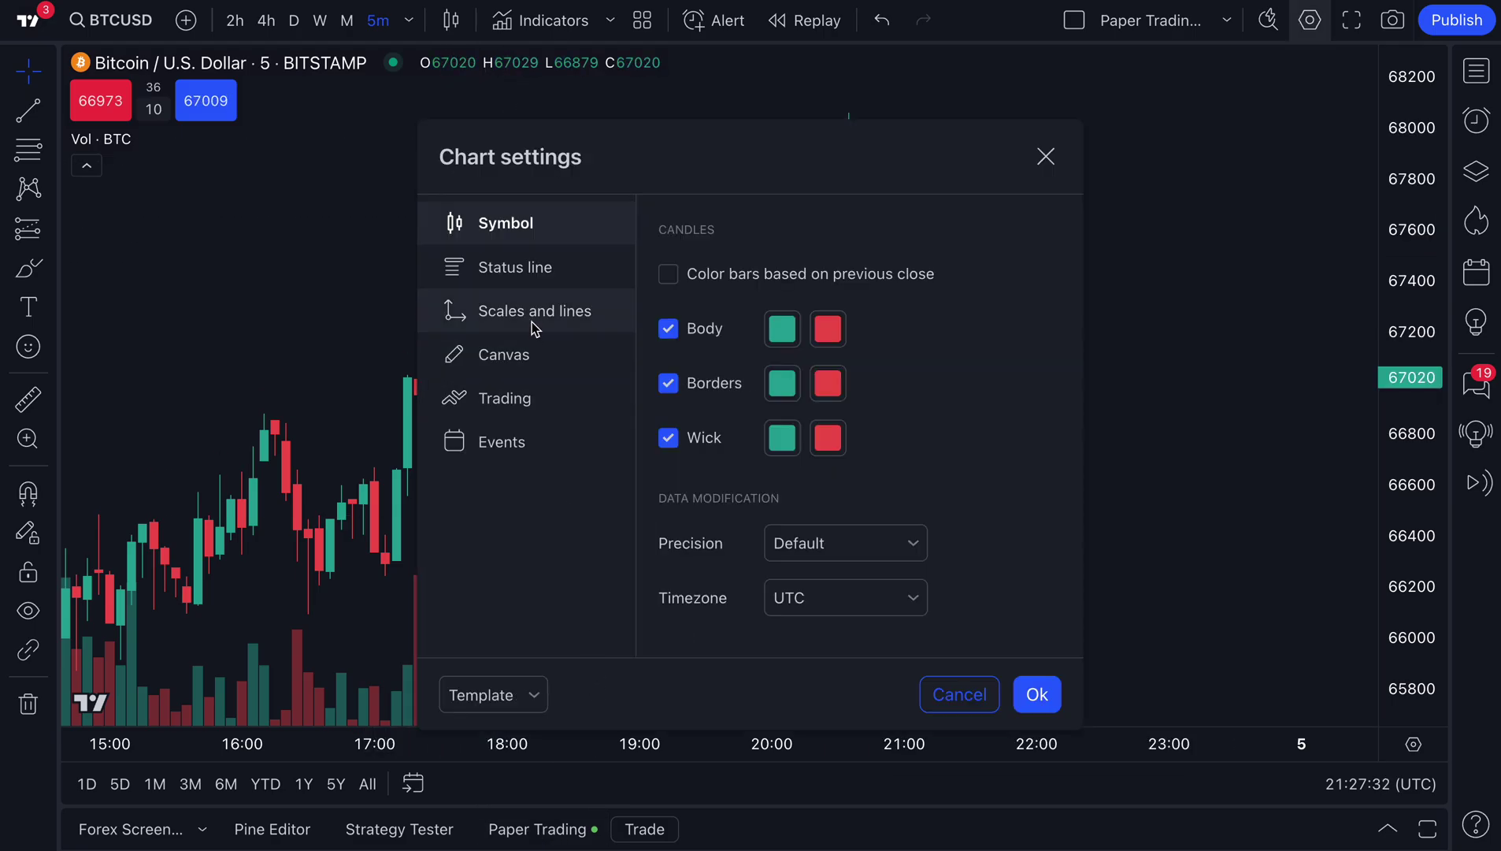
{"action": "left_click", "coordinate": [525, 405]}
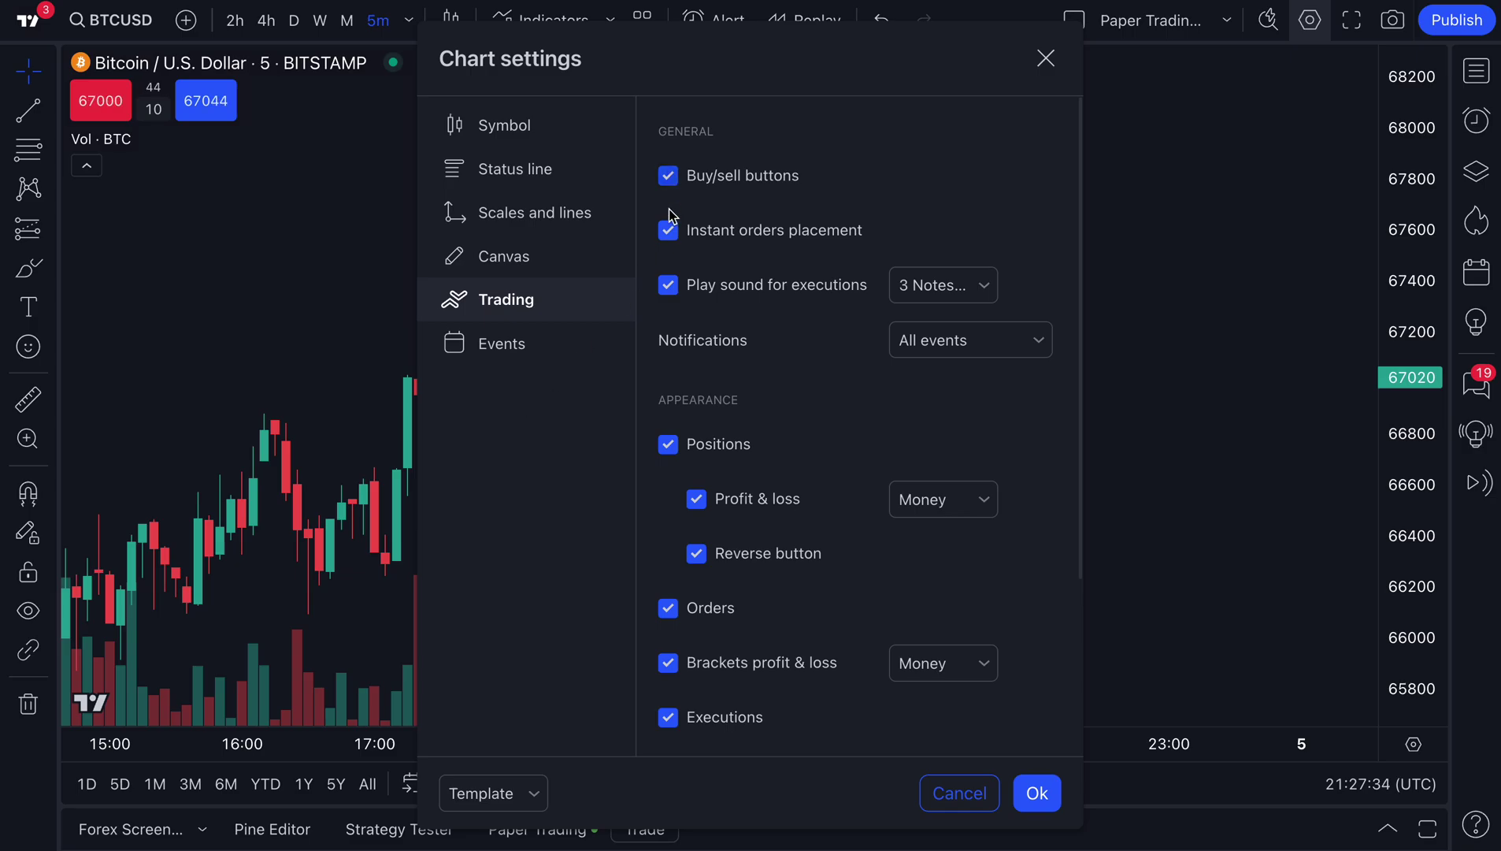
{"action": "scroll", "coordinate": [674, 418], "scroll_direction": "down", "scroll_amount": 3}
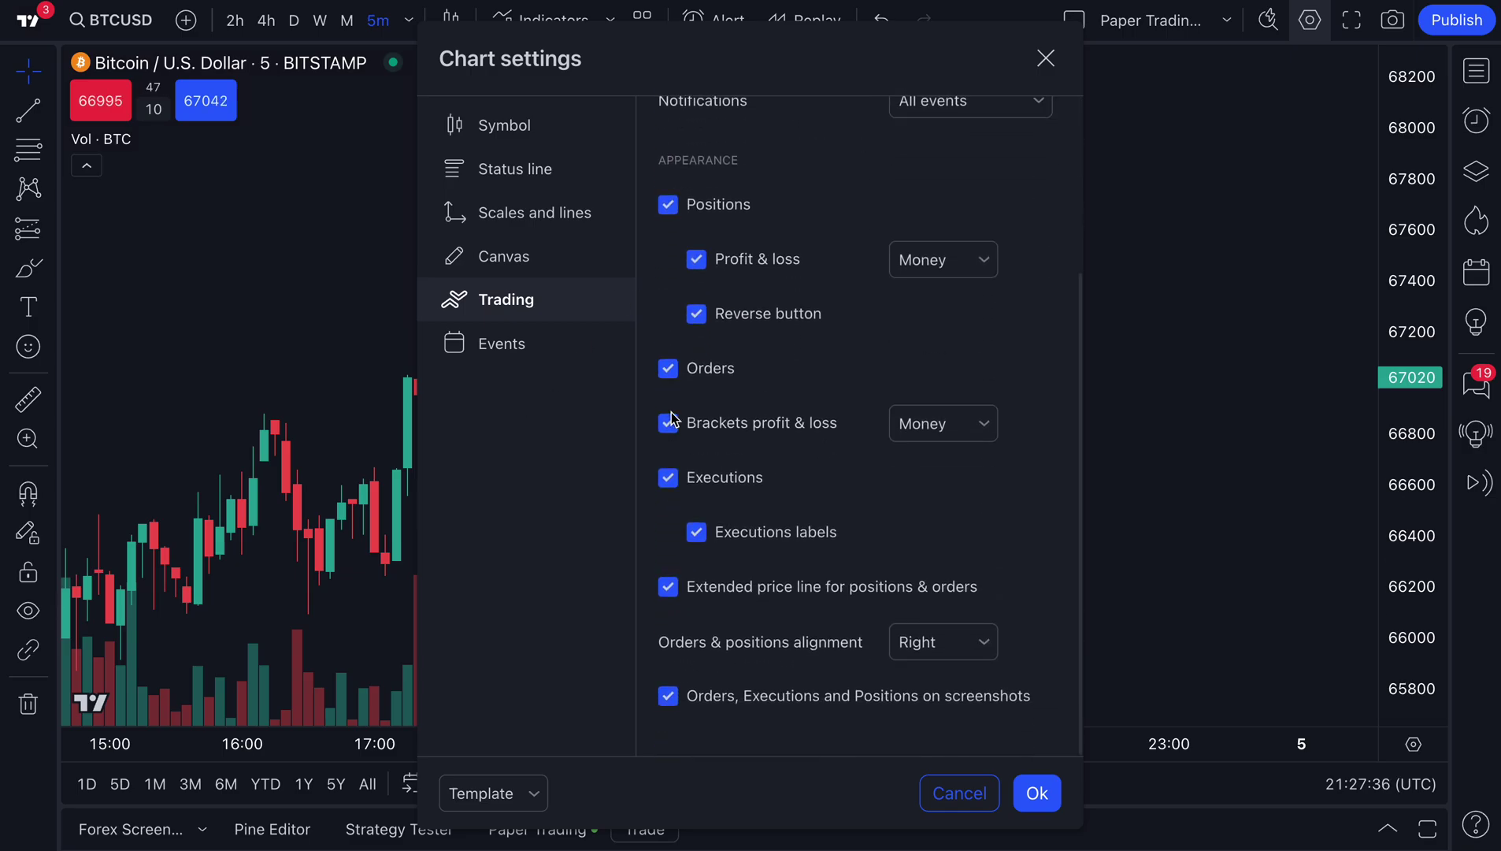
{"action": "scroll", "coordinate": [673, 419], "scroll_direction": "up", "scroll_amount": 3}
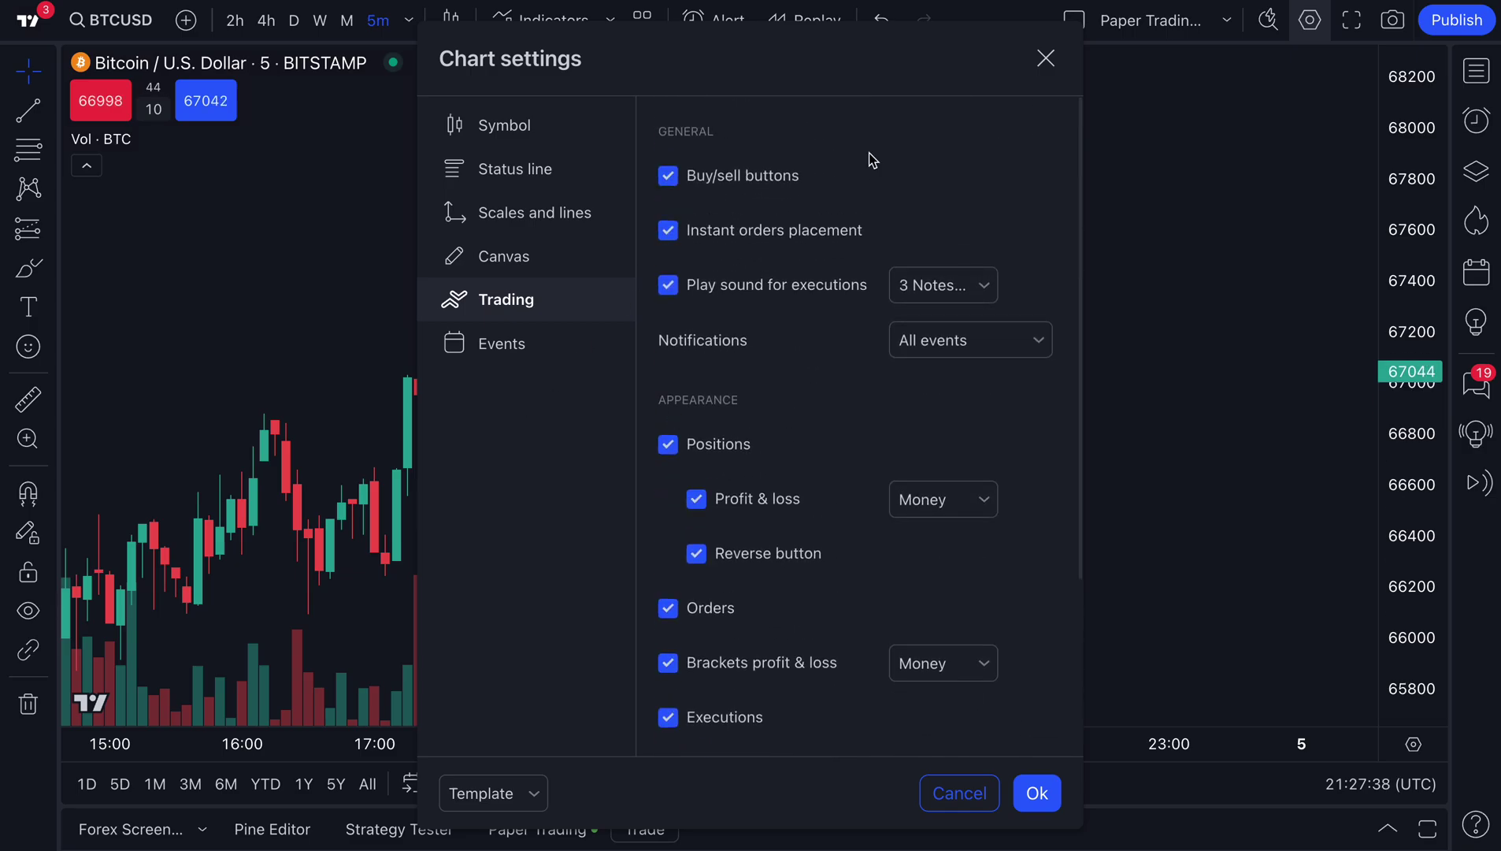
{"action": "left_click", "coordinate": [1047, 60]}
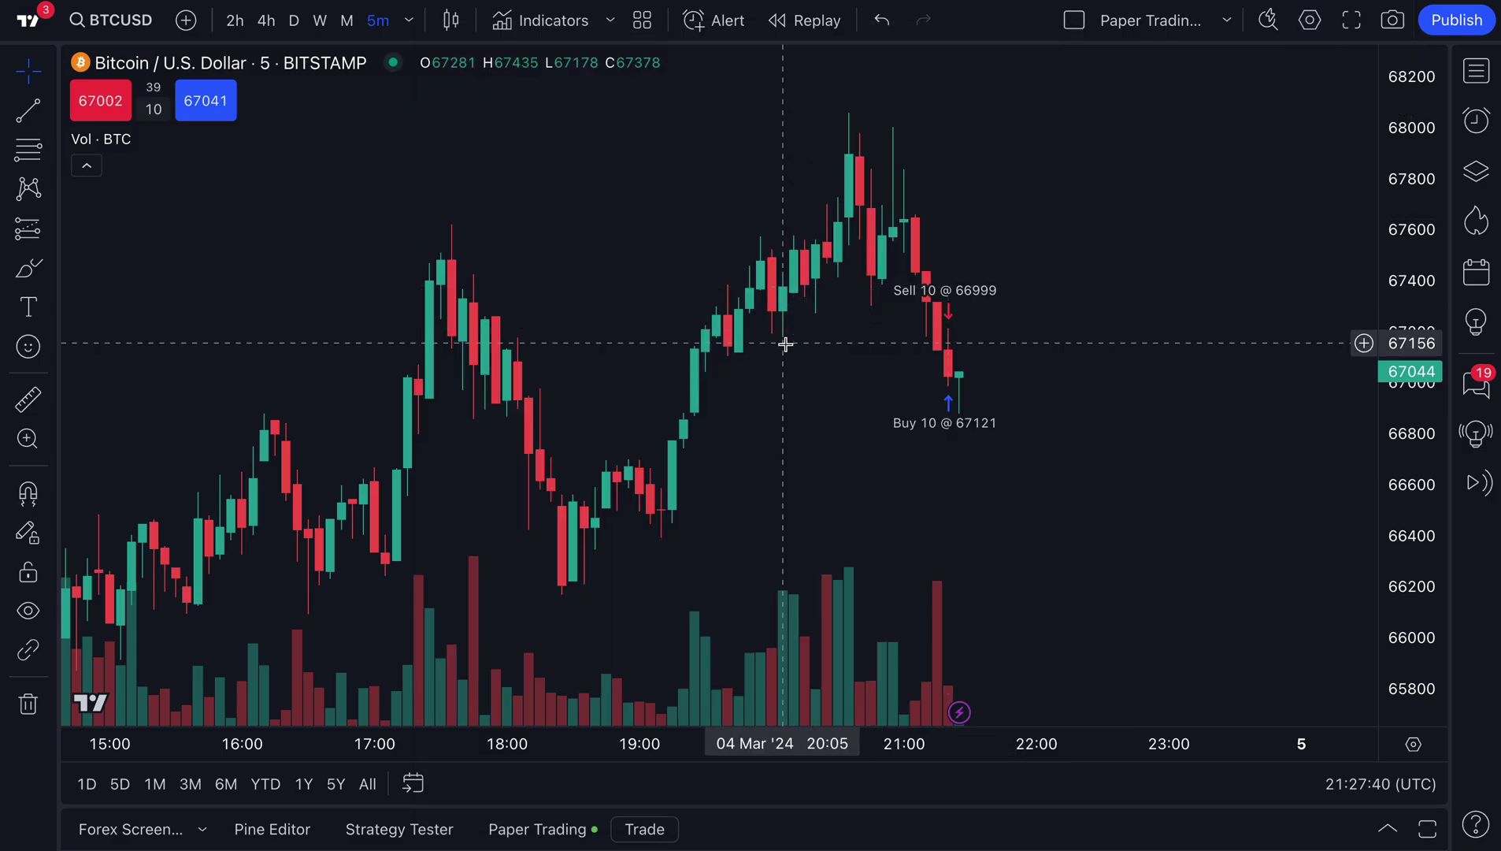
{"action": "scroll", "coordinate": [783, 342], "scroll_direction": "up", "scroll_amount": 3}
{"action": "left_click_drag", "start_coordinate": [787, 391], "coordinate": [726, 398]}
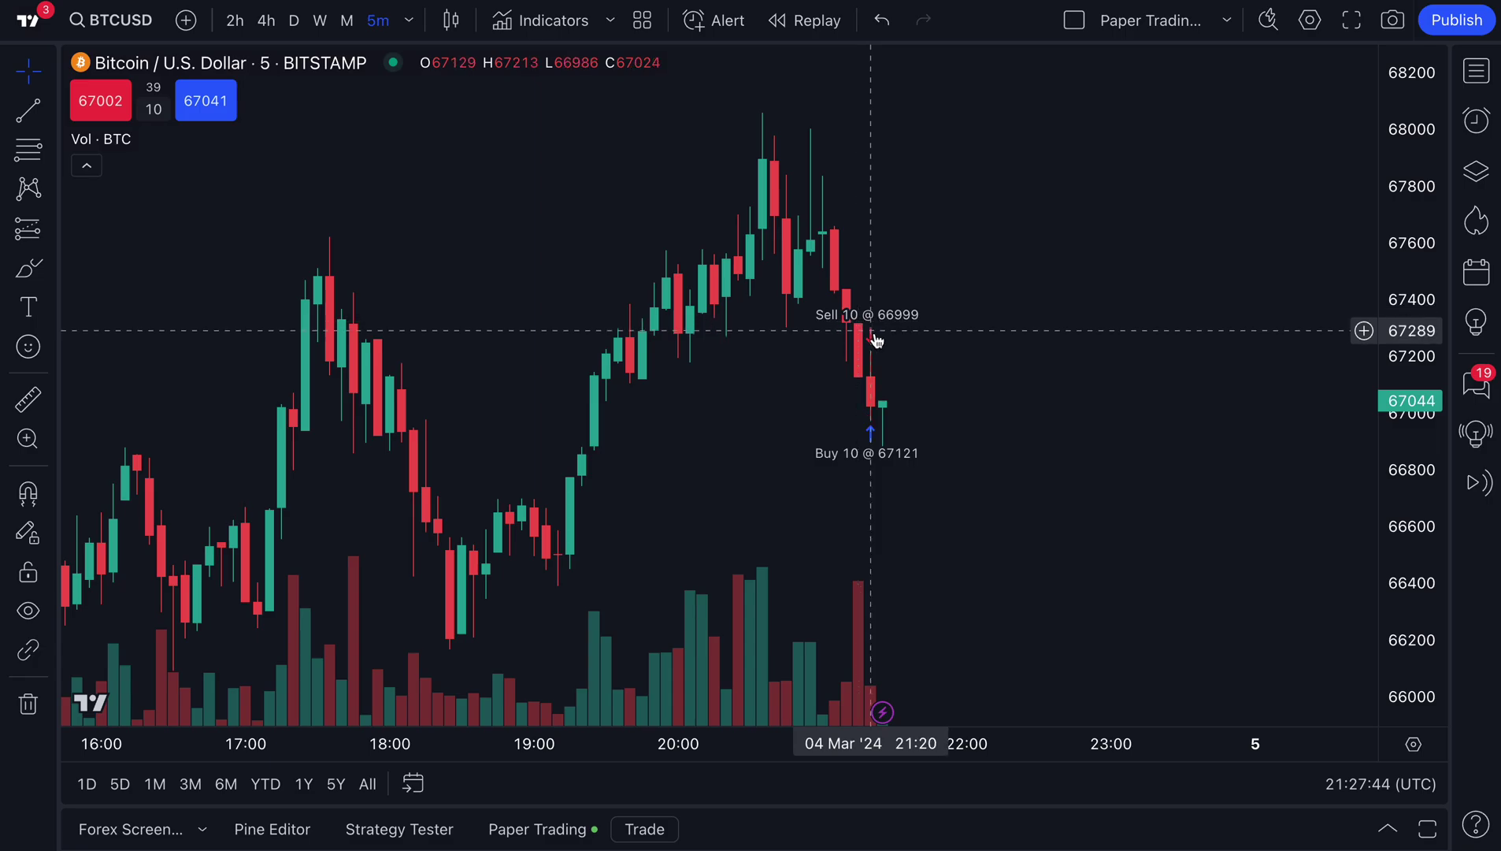
{"action": "scroll", "coordinate": [711, 459], "scroll_direction": "up", "scroll_amount": 1}
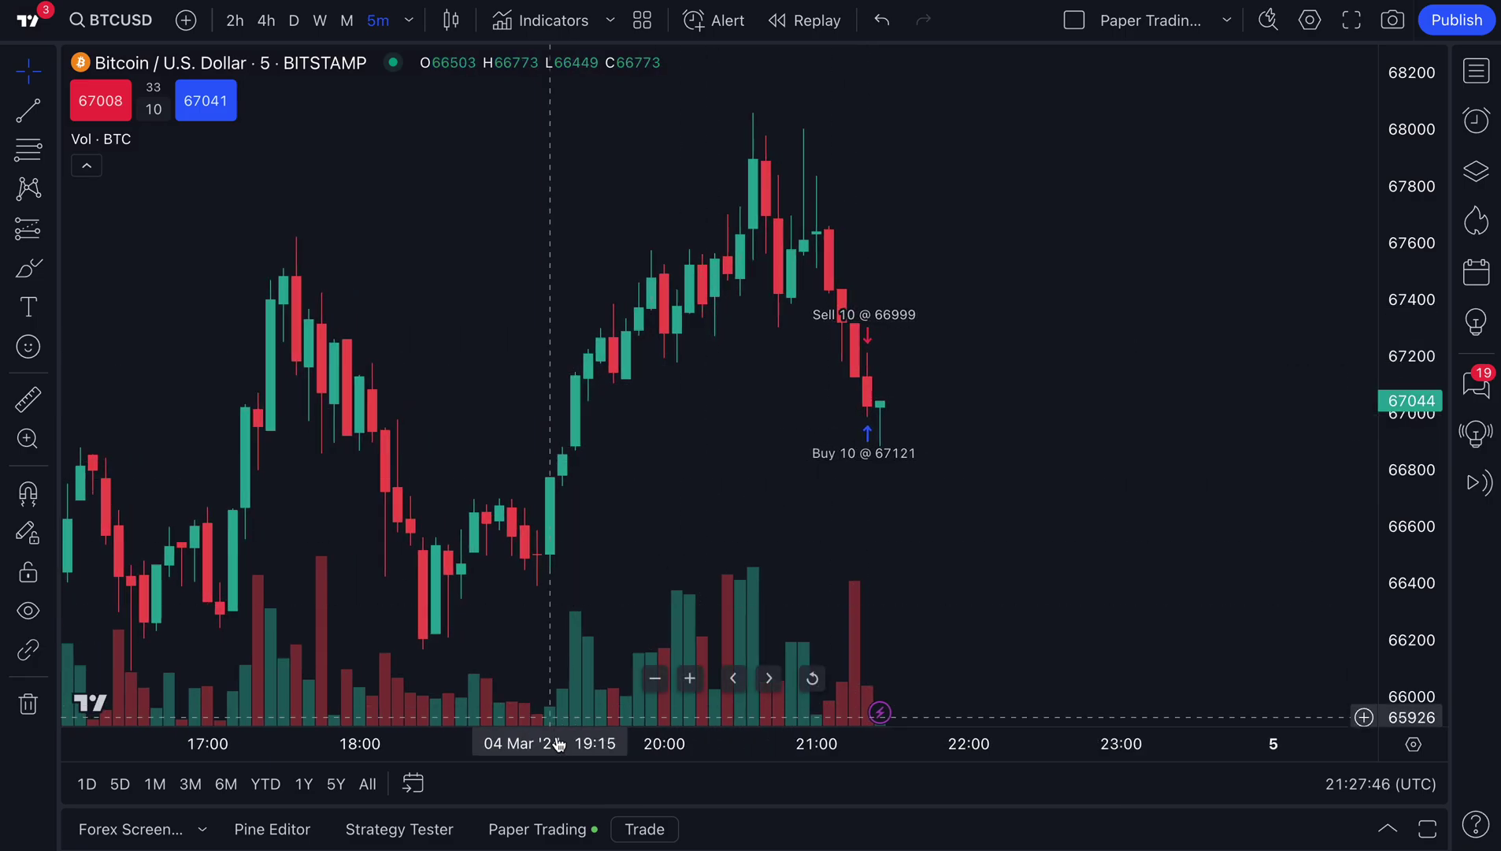
{"action": "left_click", "coordinate": [571, 831]}
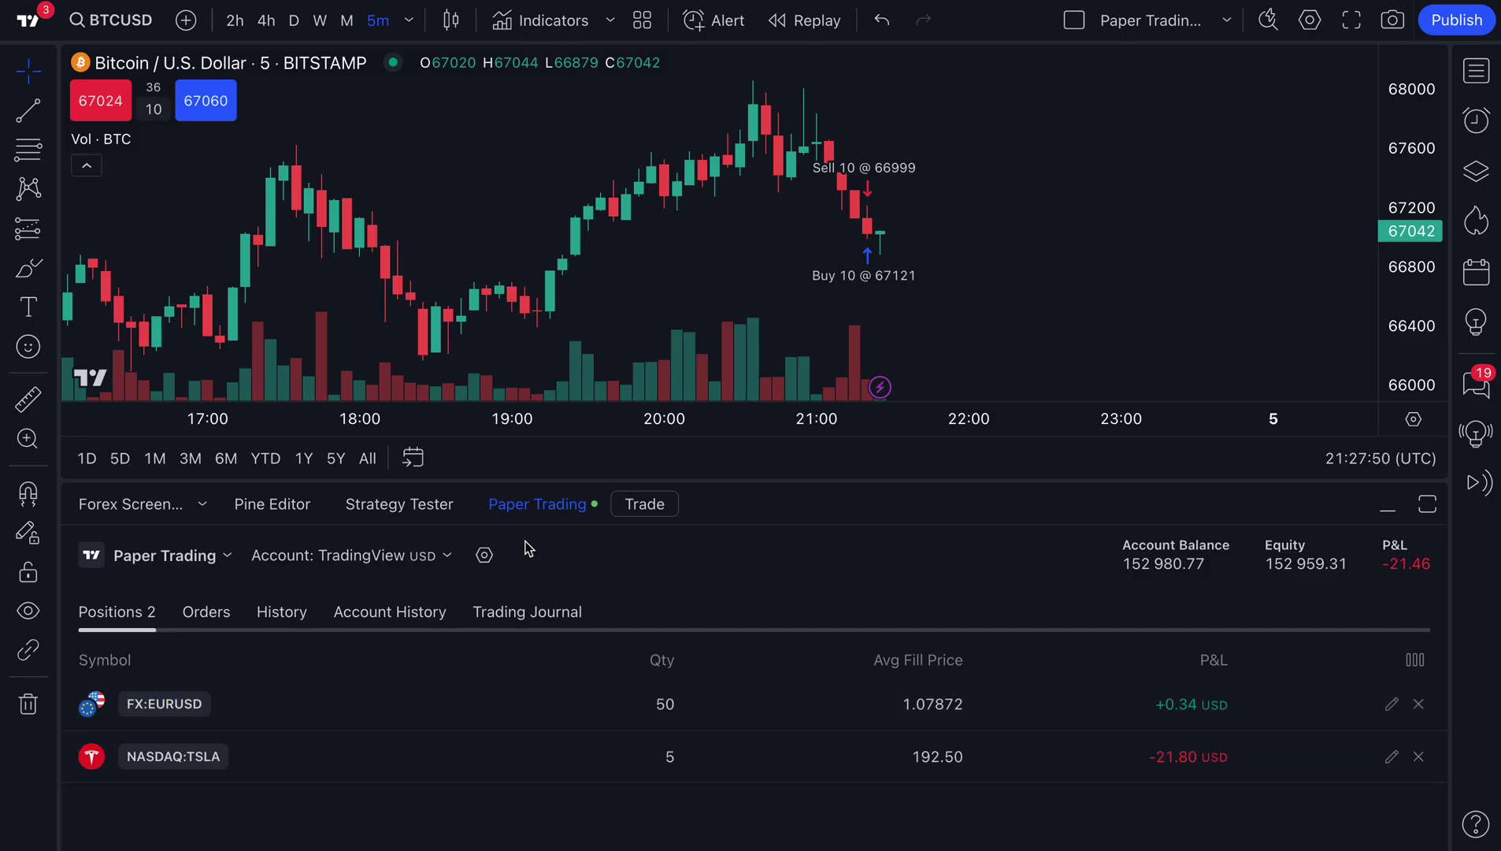
{"action": "left_click", "coordinate": [540, 508]}
{"action": "scroll", "coordinate": [671, 426], "scroll_direction": "up", "scroll_amount": 1}
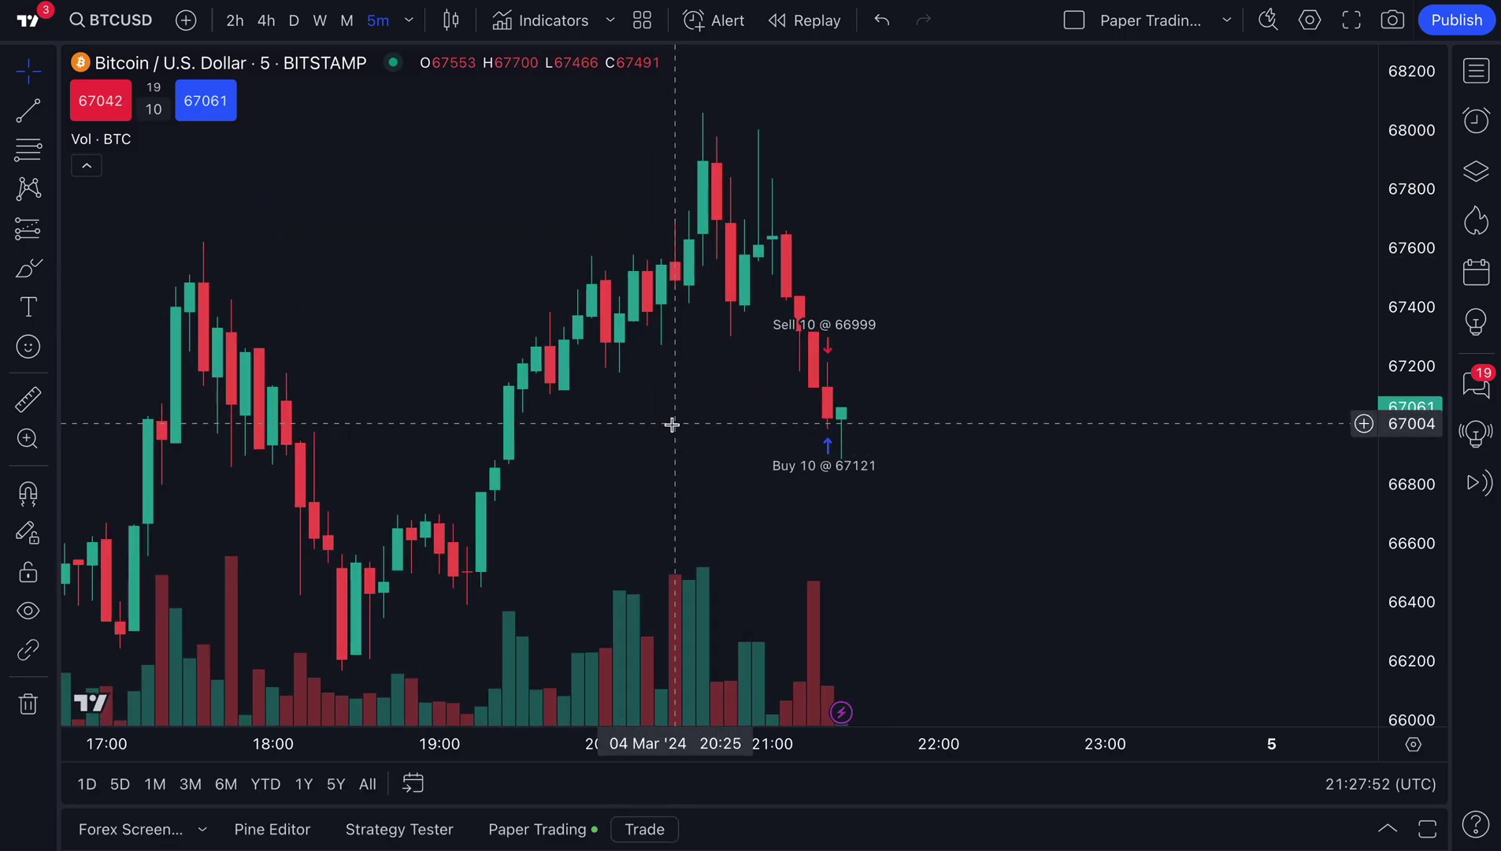
{"action": "left_click_drag", "start_coordinate": [673, 425], "coordinate": [730, 449]}
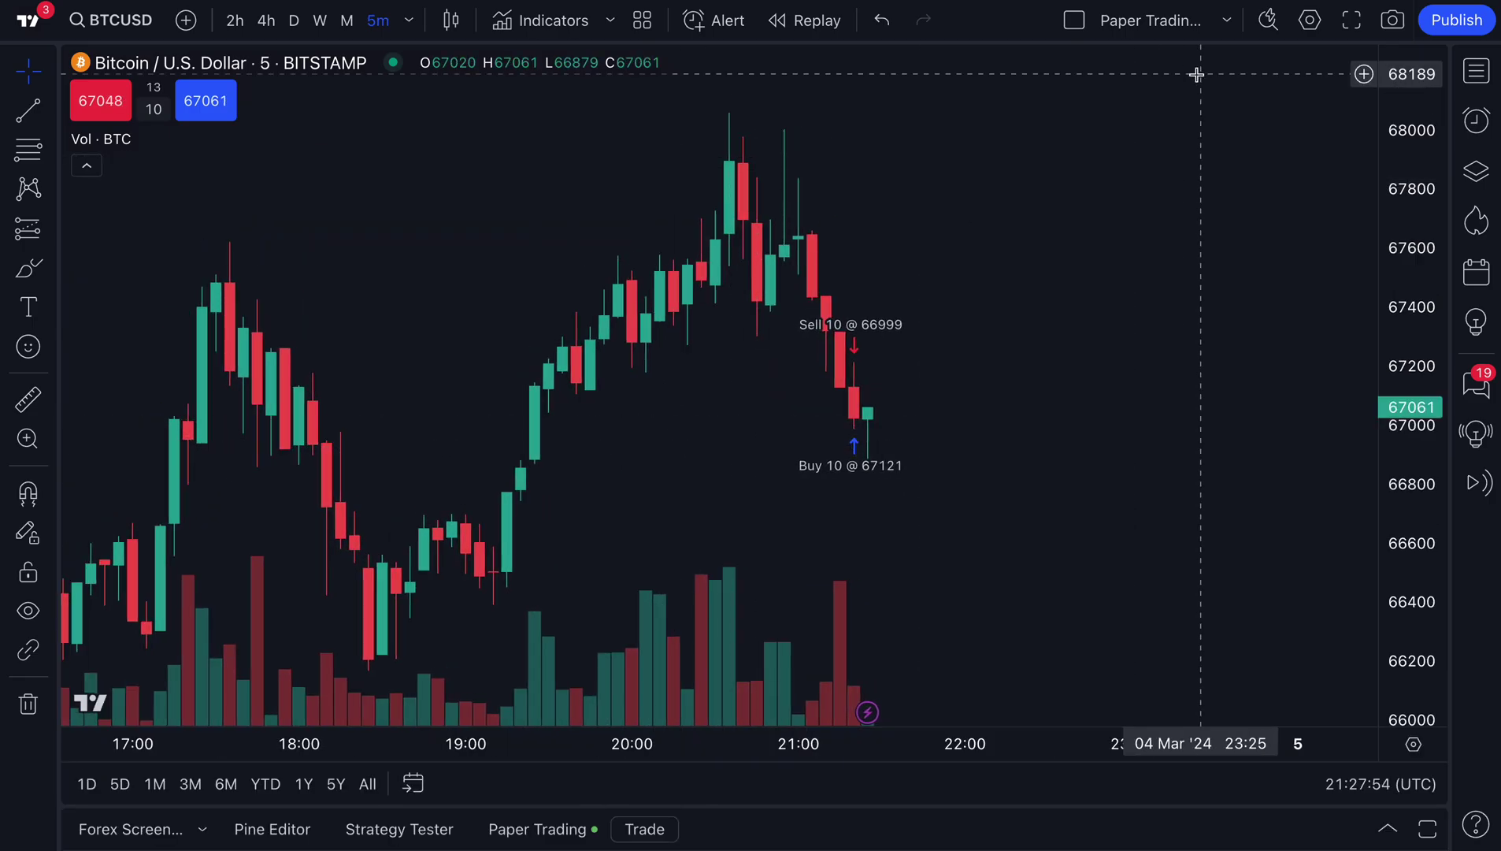
Step: Load the Long-term investing layout, then the Short-term investing layout with AAPL on 2 hours
{"action": "left_click", "coordinate": [1227, 20]}
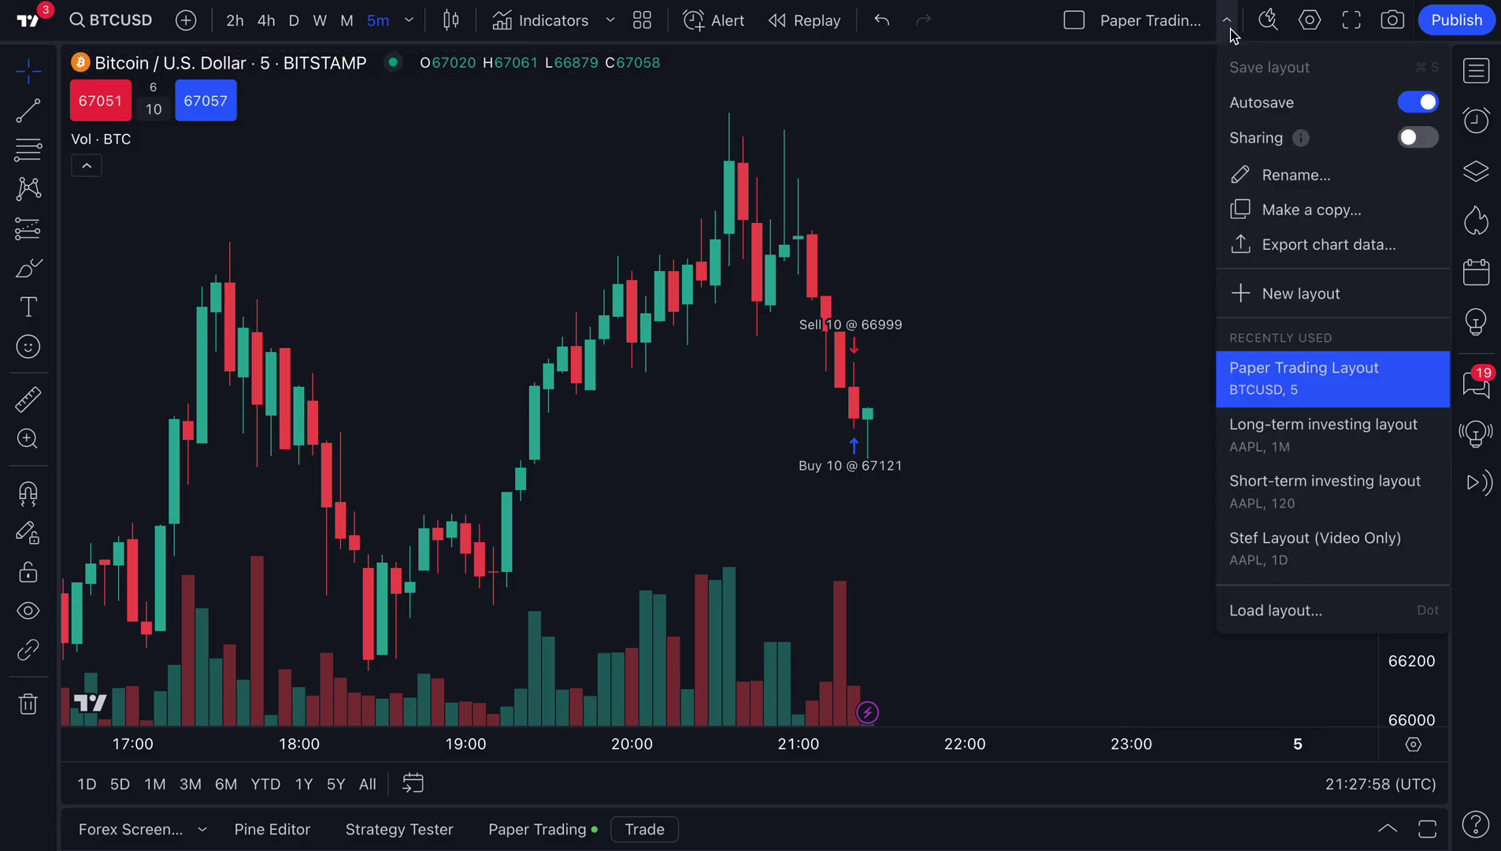
{"action": "left_click", "coordinate": [1283, 438]}
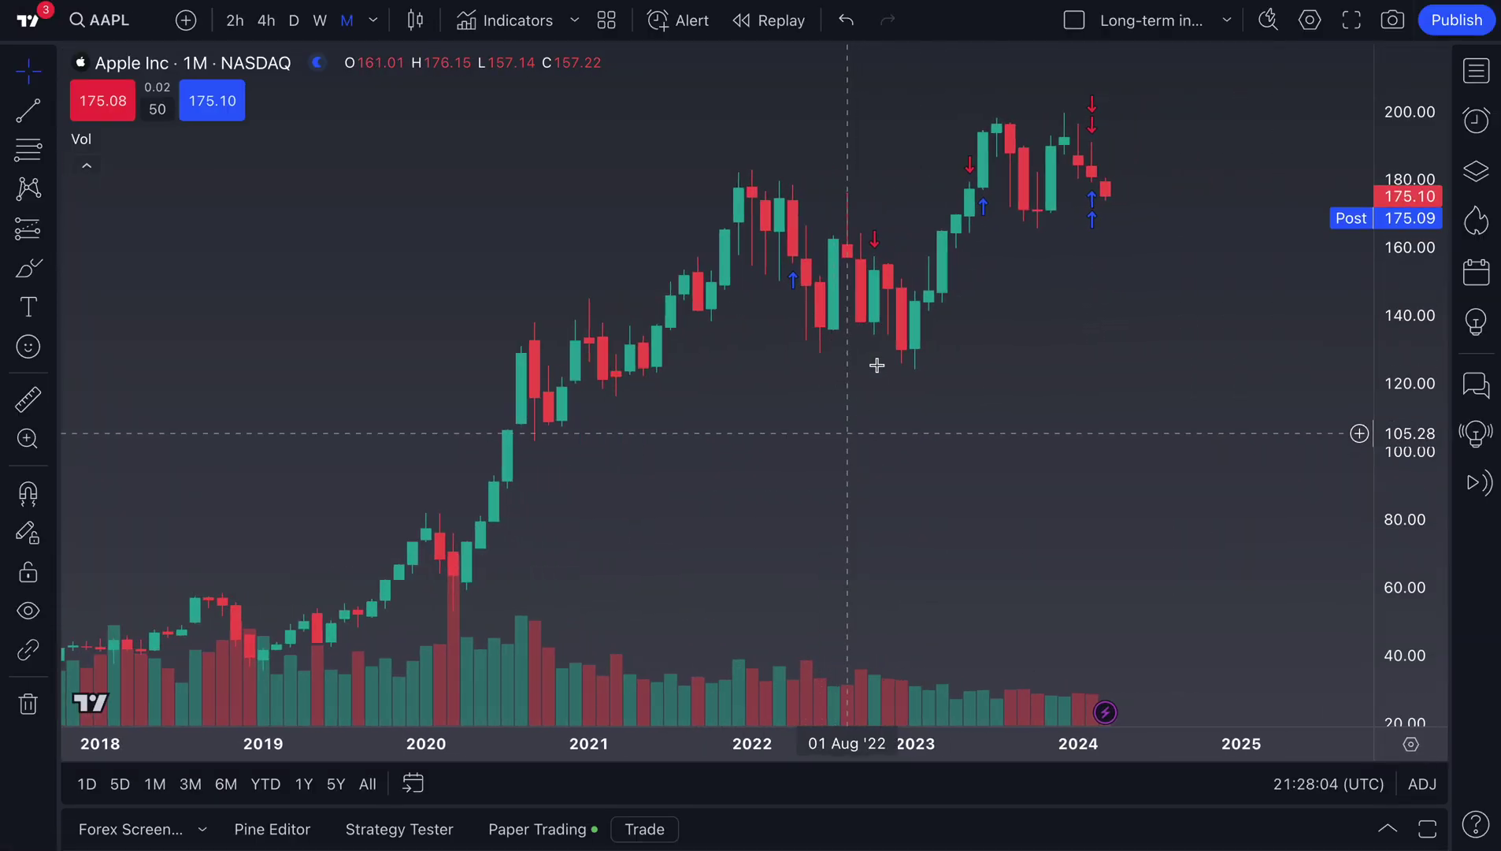
{"action": "left_click", "coordinate": [1228, 23]}
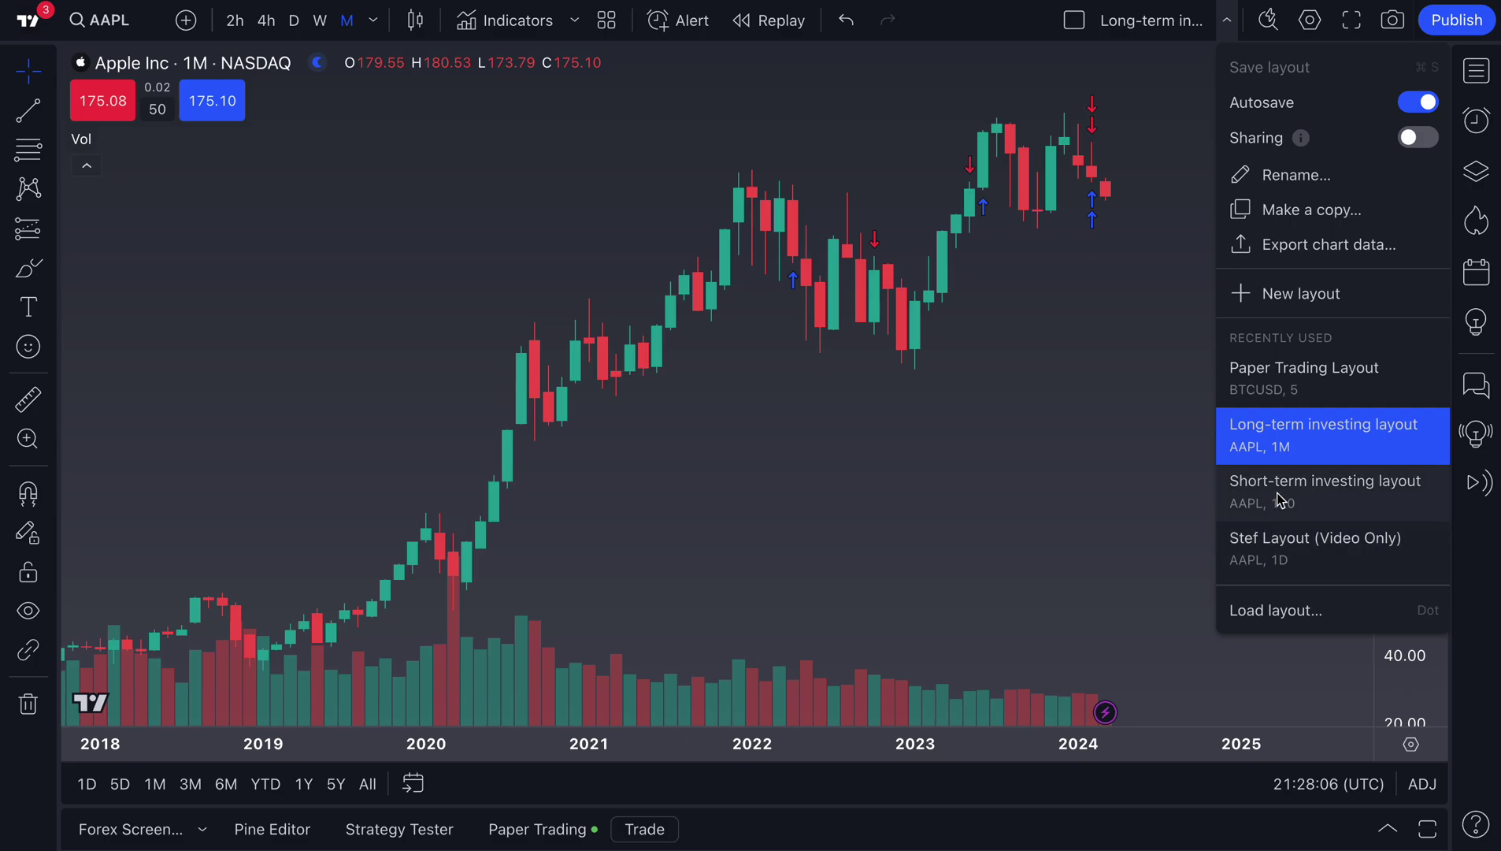
{"action": "left_click", "coordinate": [1283, 482]}
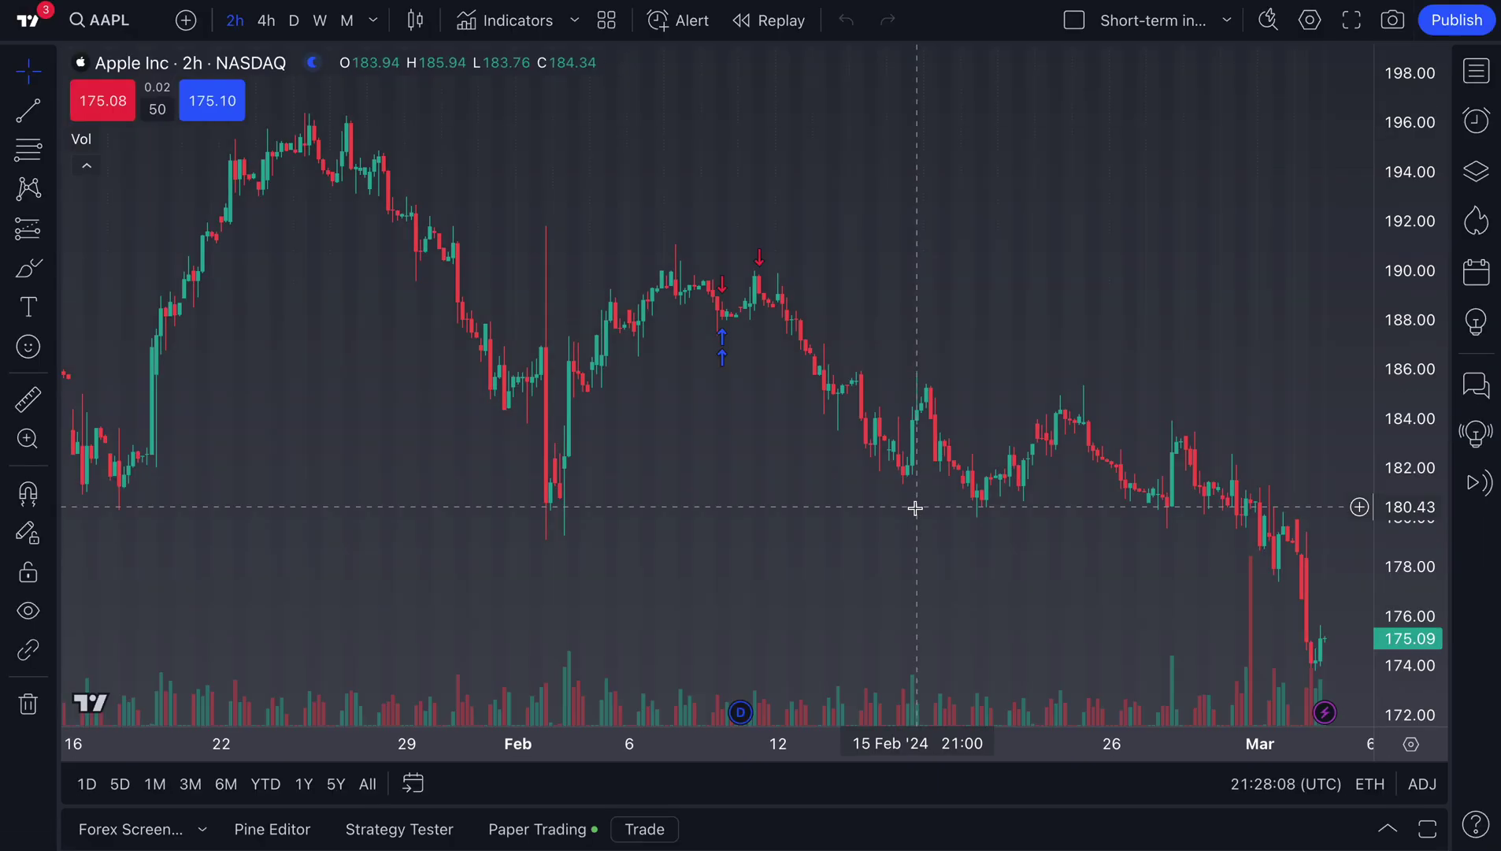
{"action": "scroll", "coordinate": [874, 511], "scroll_direction": "right", "scroll_amount": 10}
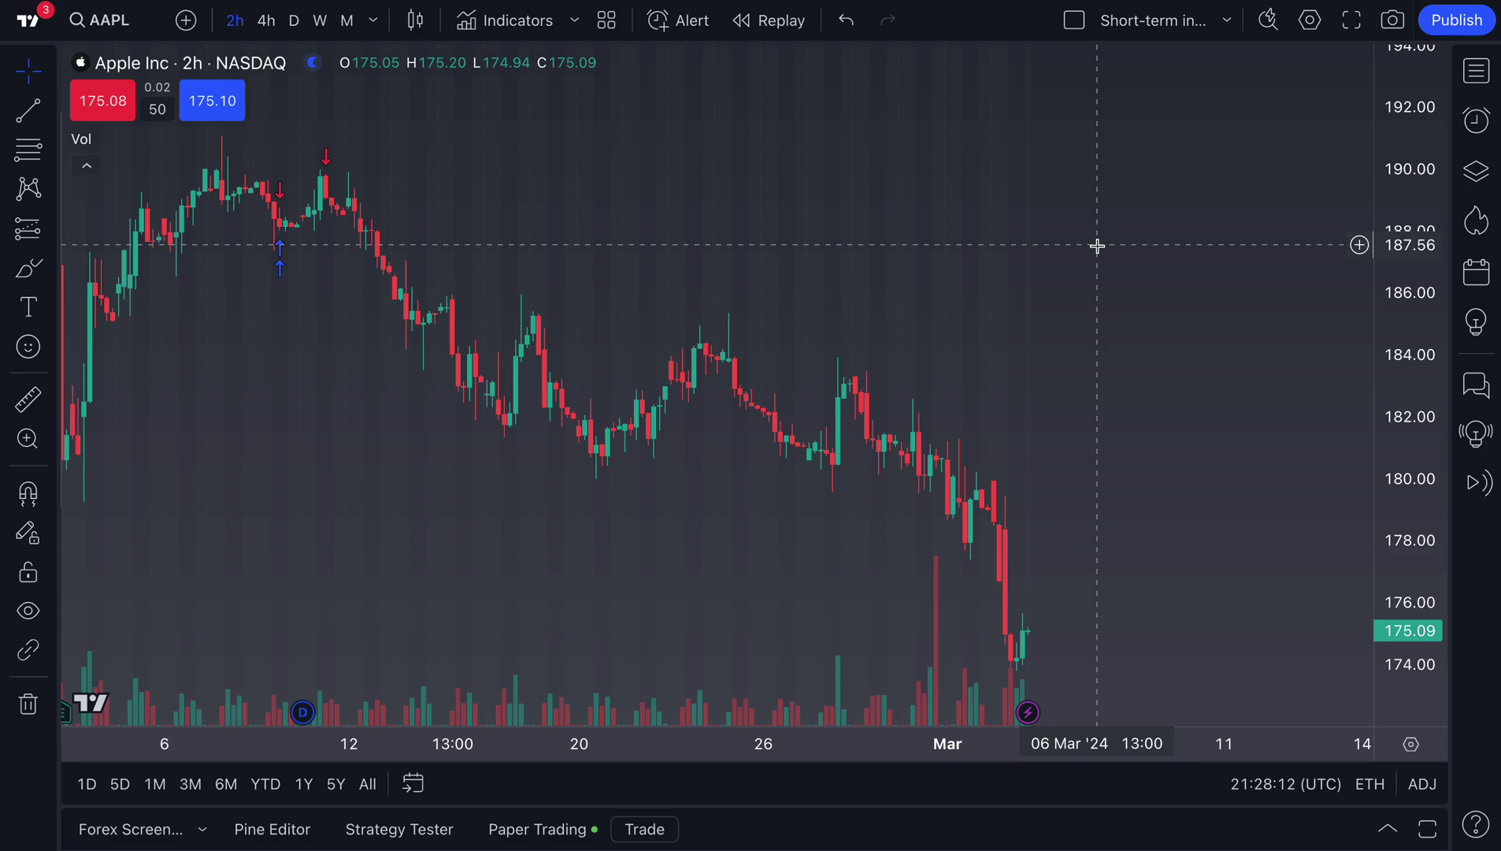
{"action": "left_click", "coordinate": [1225, 21]}
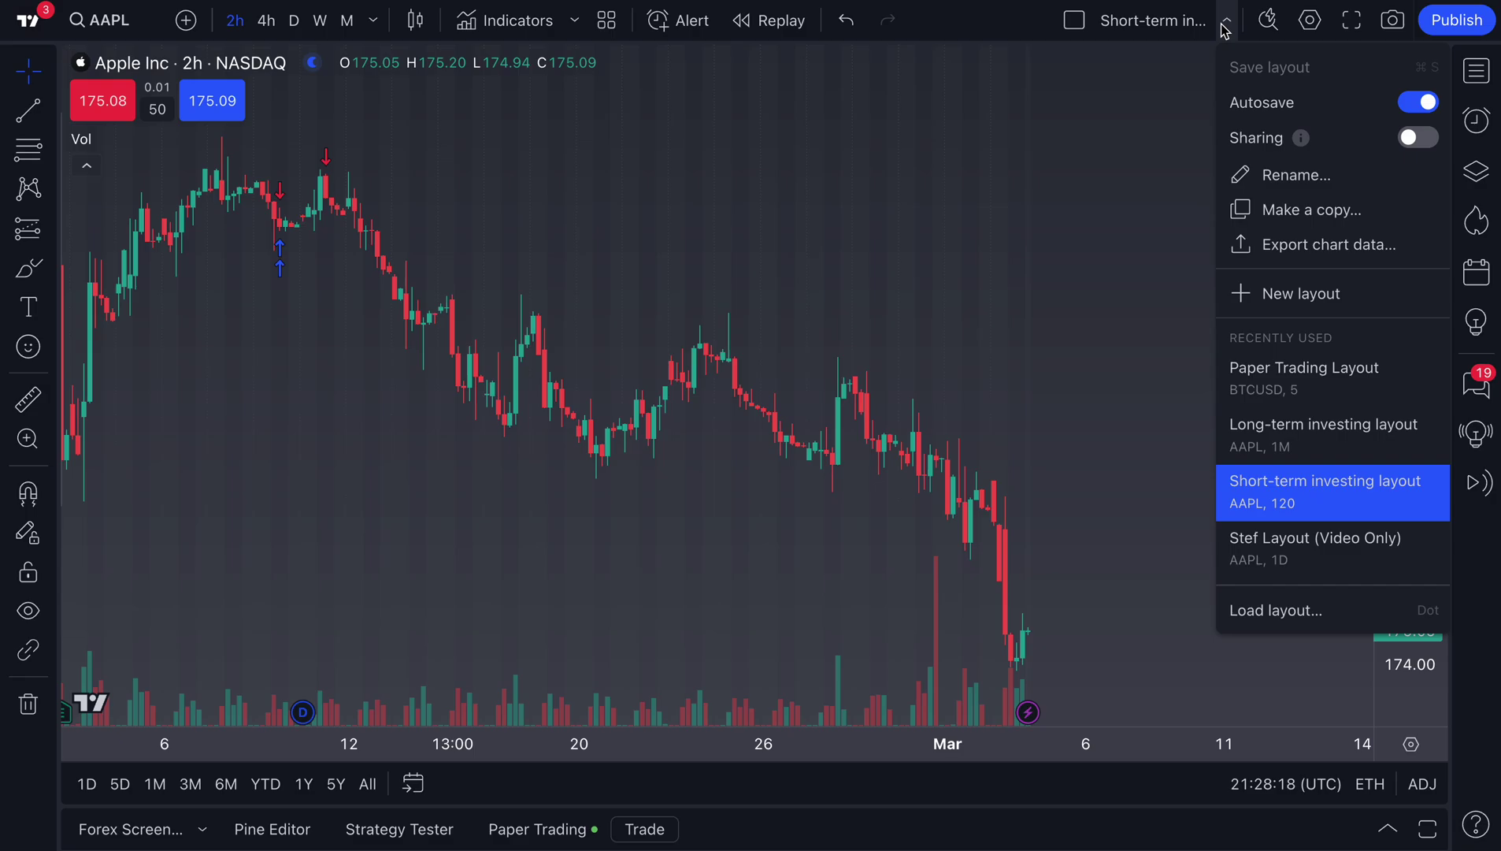
Step: Create a new layout and rename it 'Swing Trader Layout - Wekly Timeframe'
{"action": "left_click", "coordinate": [1281, 304]}
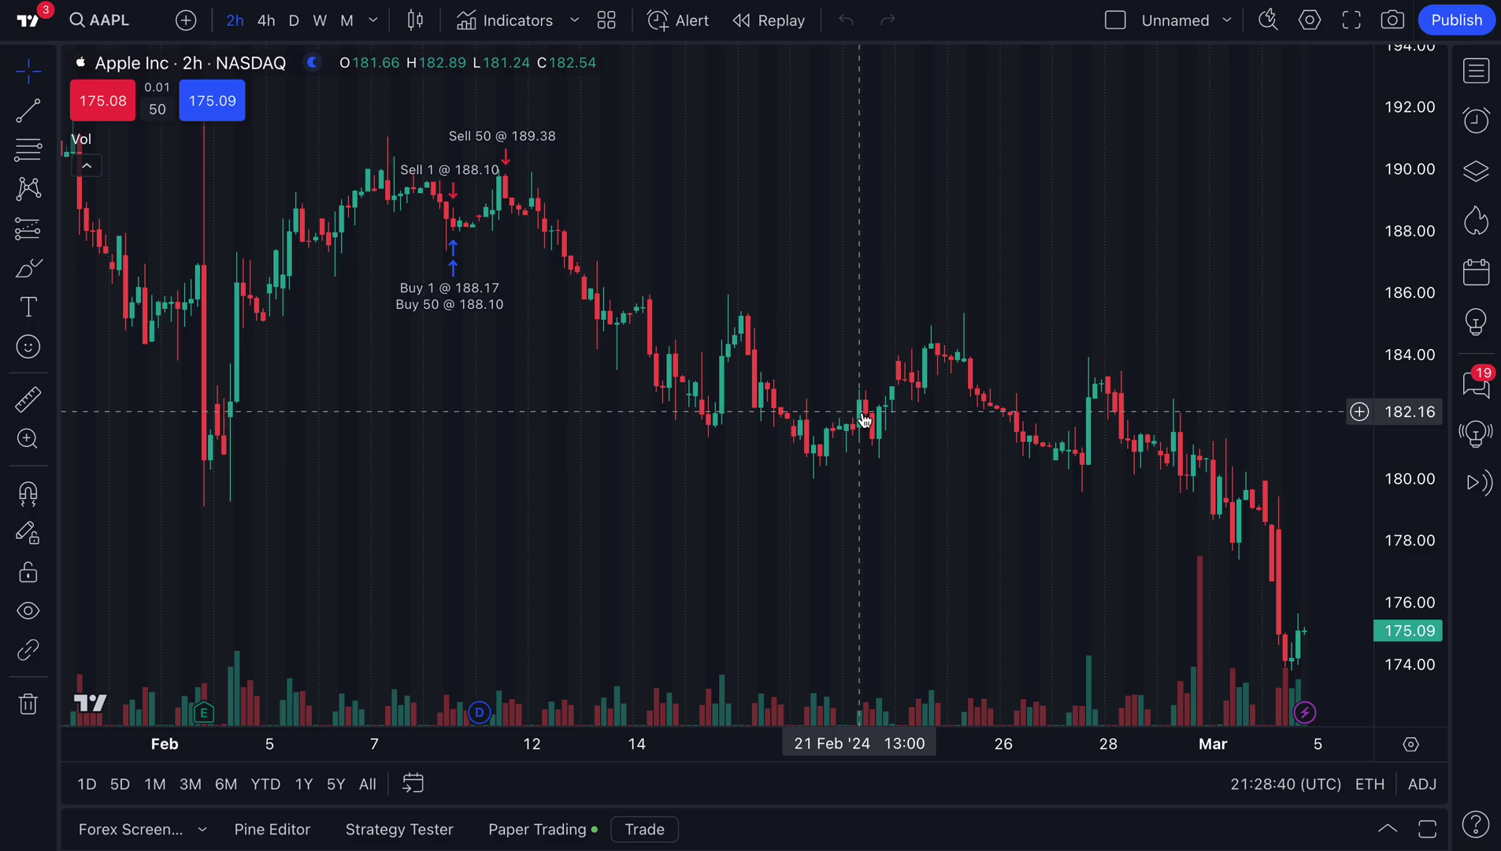
{"action": "left_click", "coordinate": [1228, 22]}
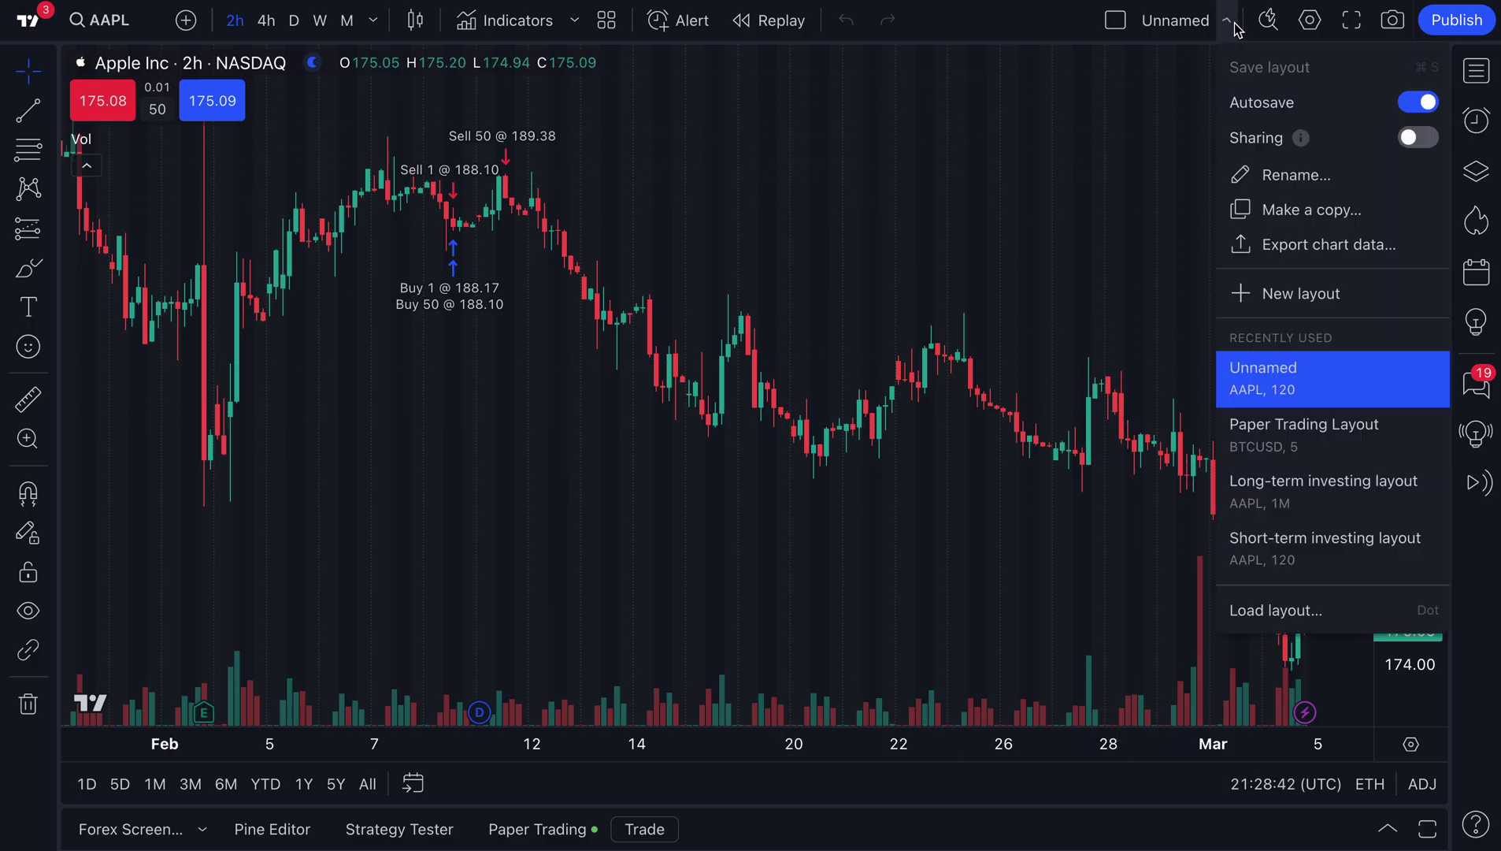
{"action": "left_click", "coordinate": [1307, 175]}
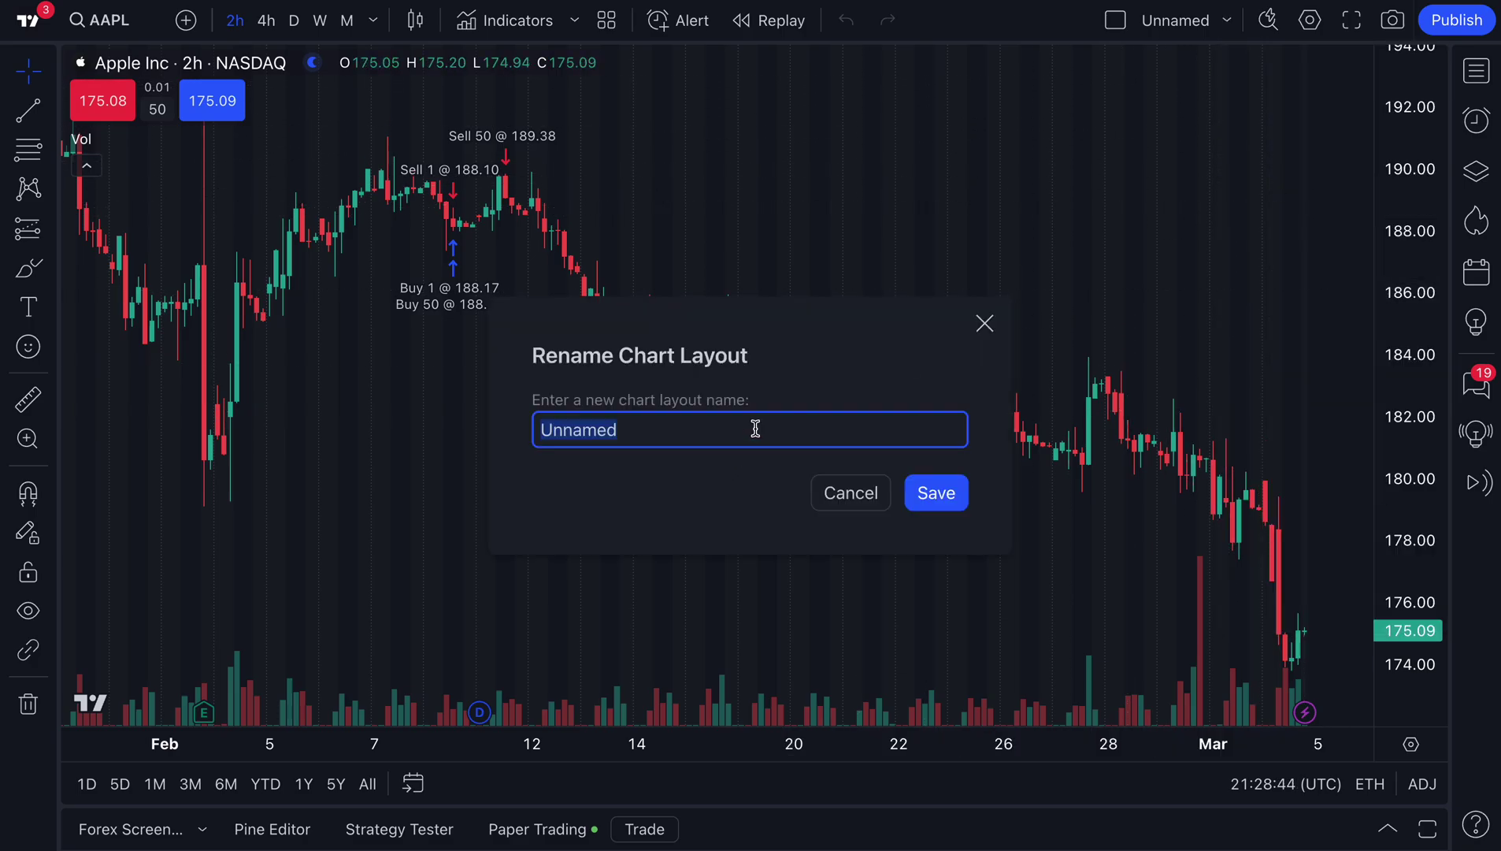
{"action": "type", "text": "Swing Trader Layout "}
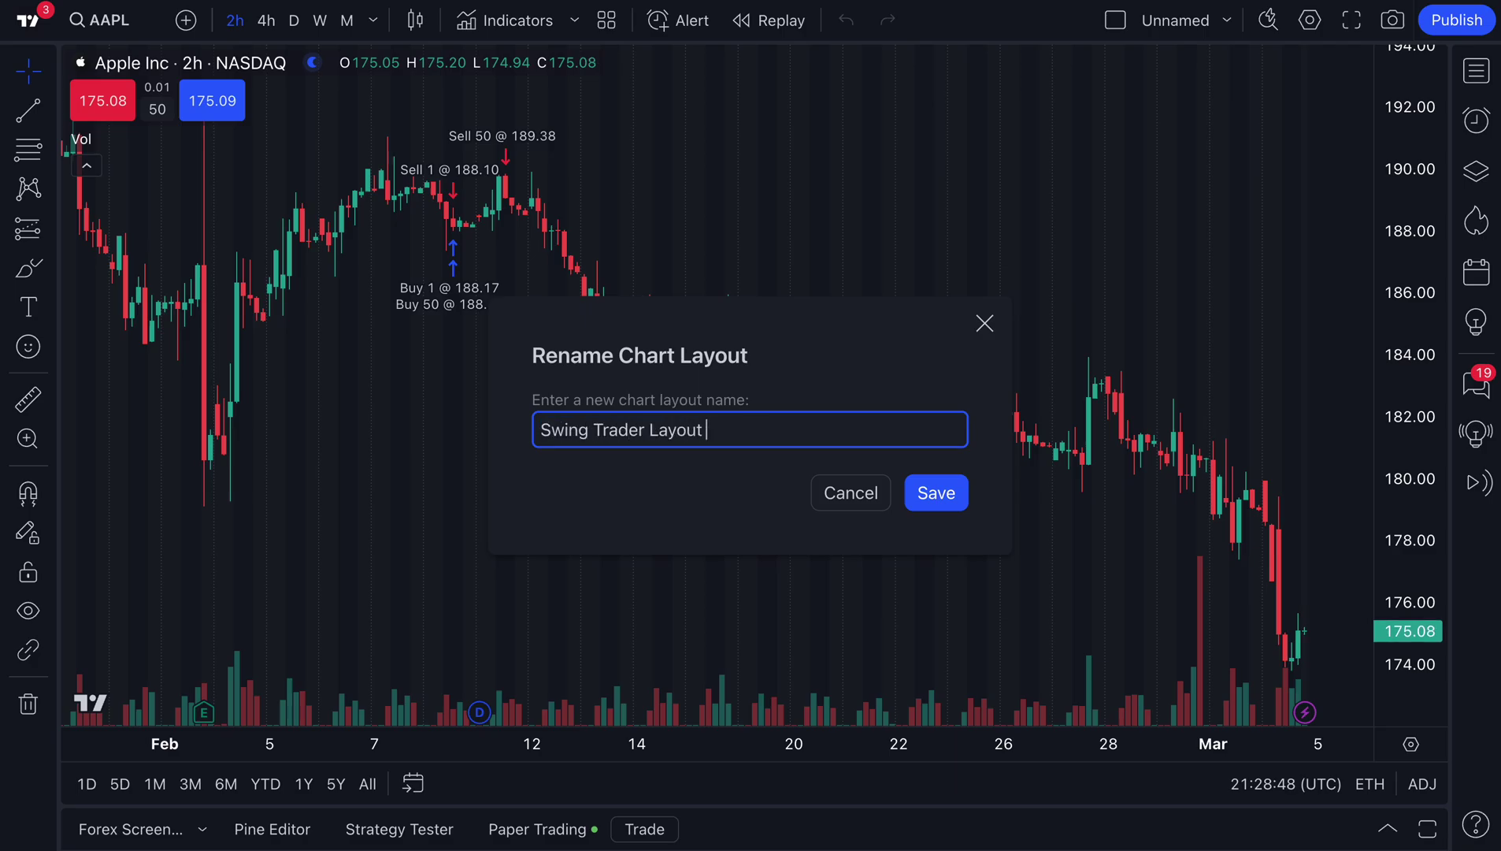
{"action": "type", "text": "- Wekly Timeframe"}
{"action": "left_click", "coordinate": [937, 495]}
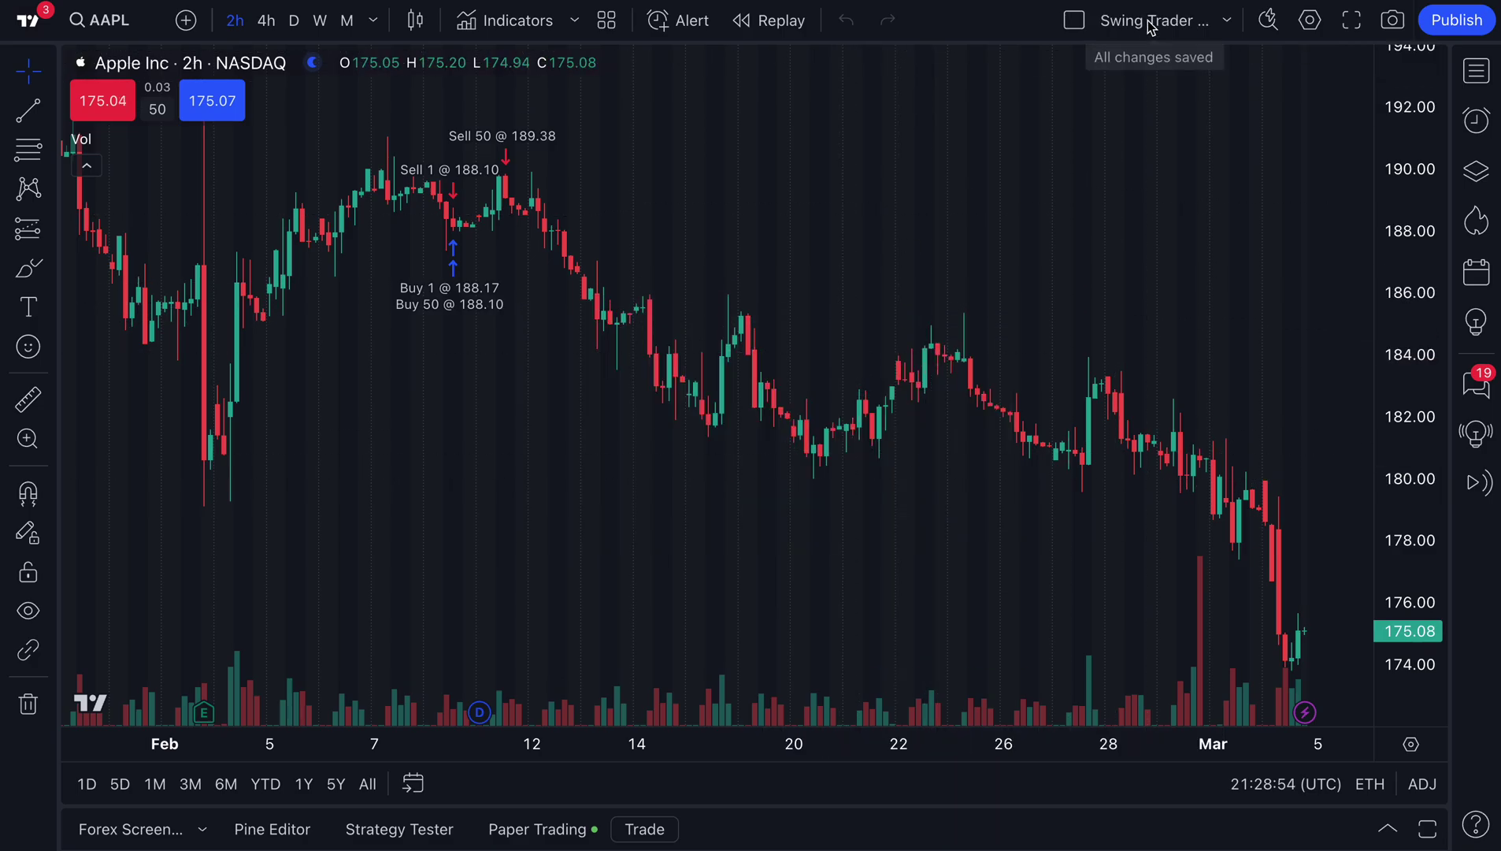
Step: Switch the chart to the weekly timeframe and change its symbol to USDJPY
{"action": "left_click", "coordinate": [320, 21]}
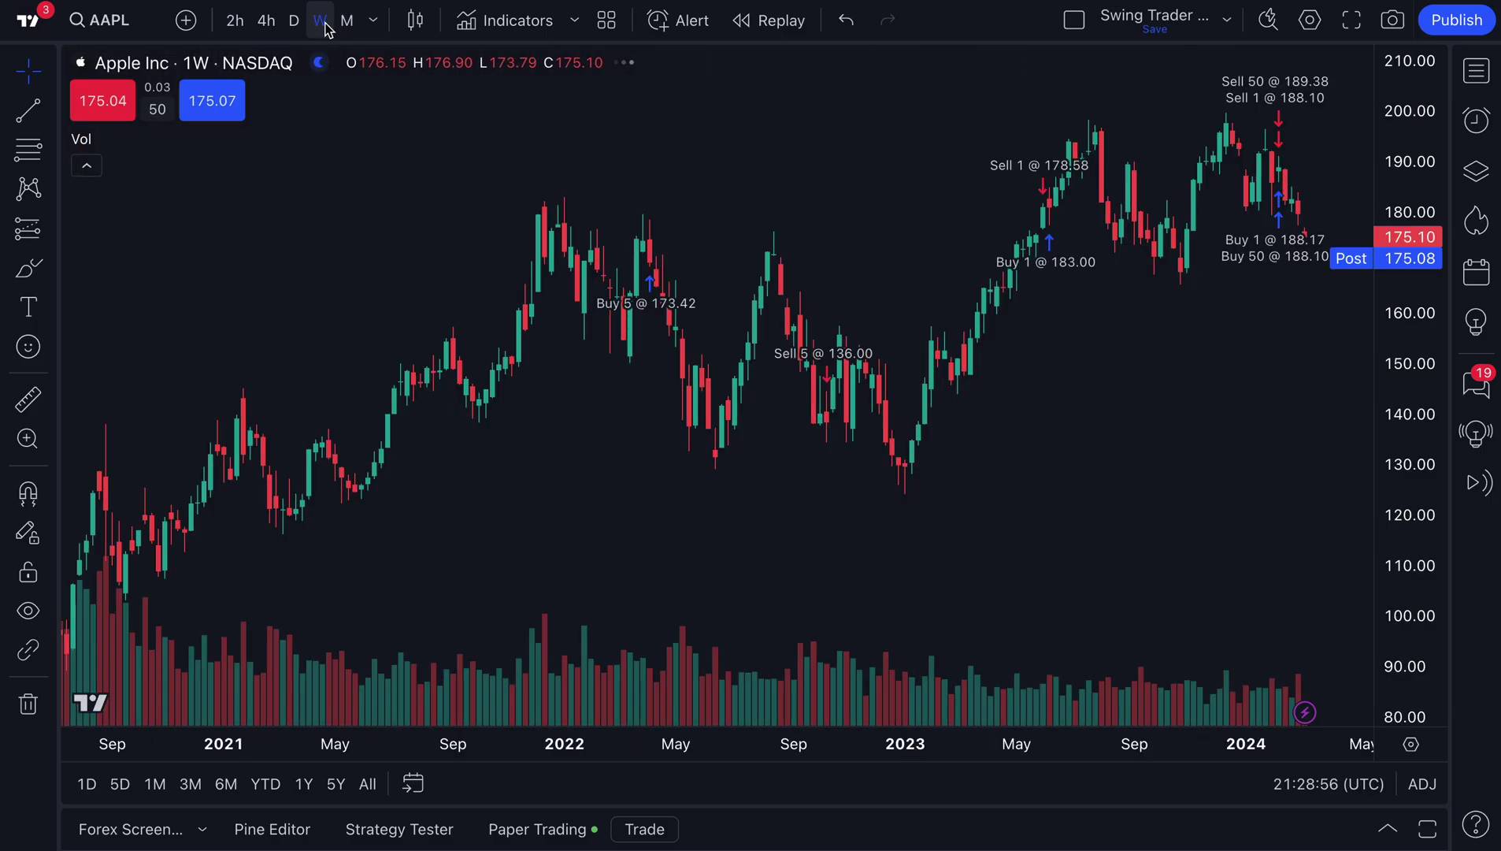
{"action": "scroll", "coordinate": [312, 114], "scroll_direction": "up", "scroll_amount": 1}
{"action": "left_click", "coordinate": [124, 23]}
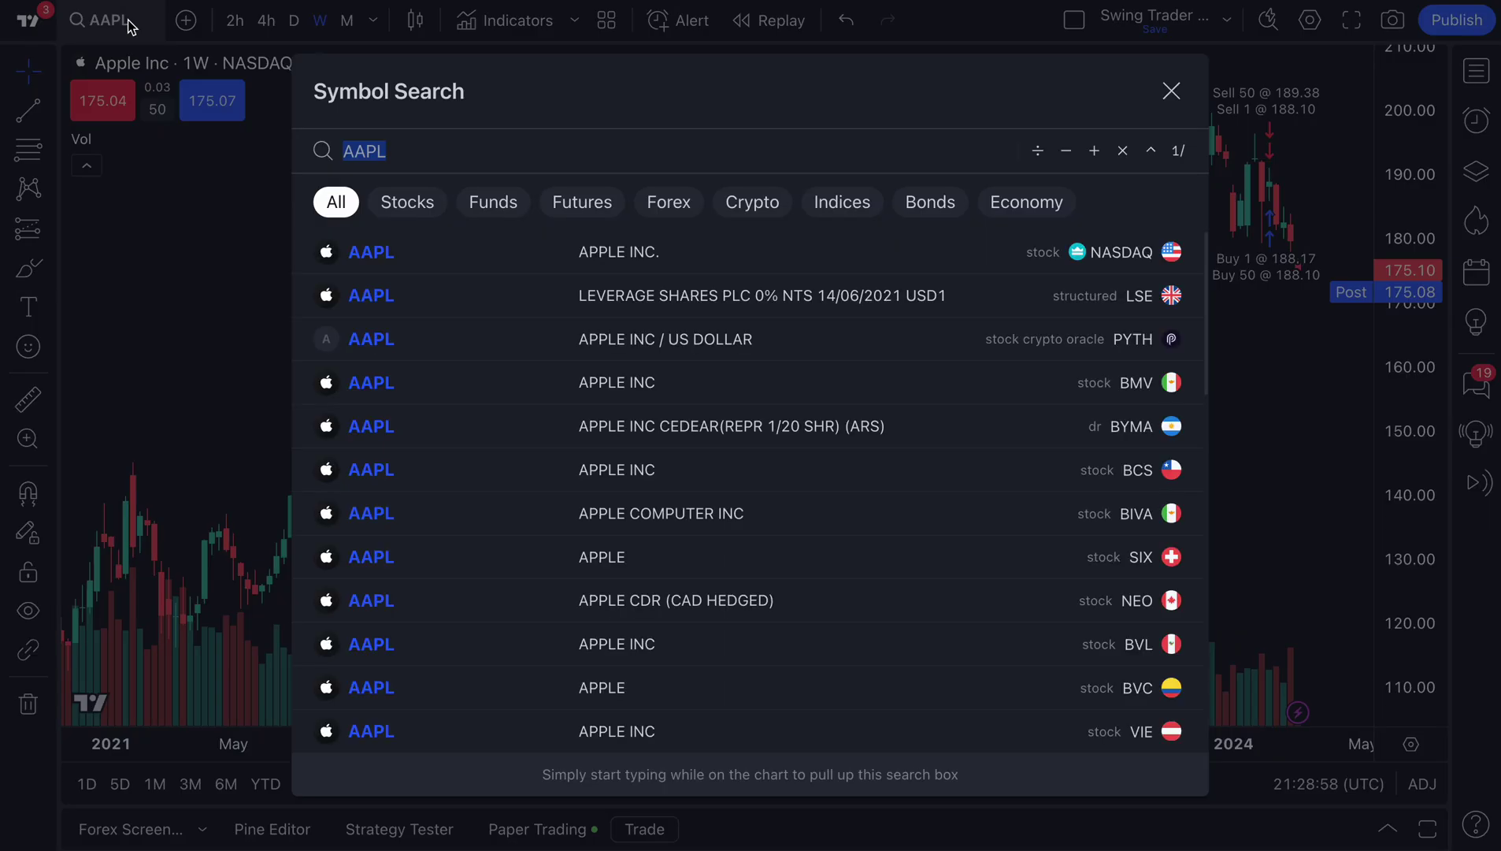
{"action": "type", "text": "EURUSD"}
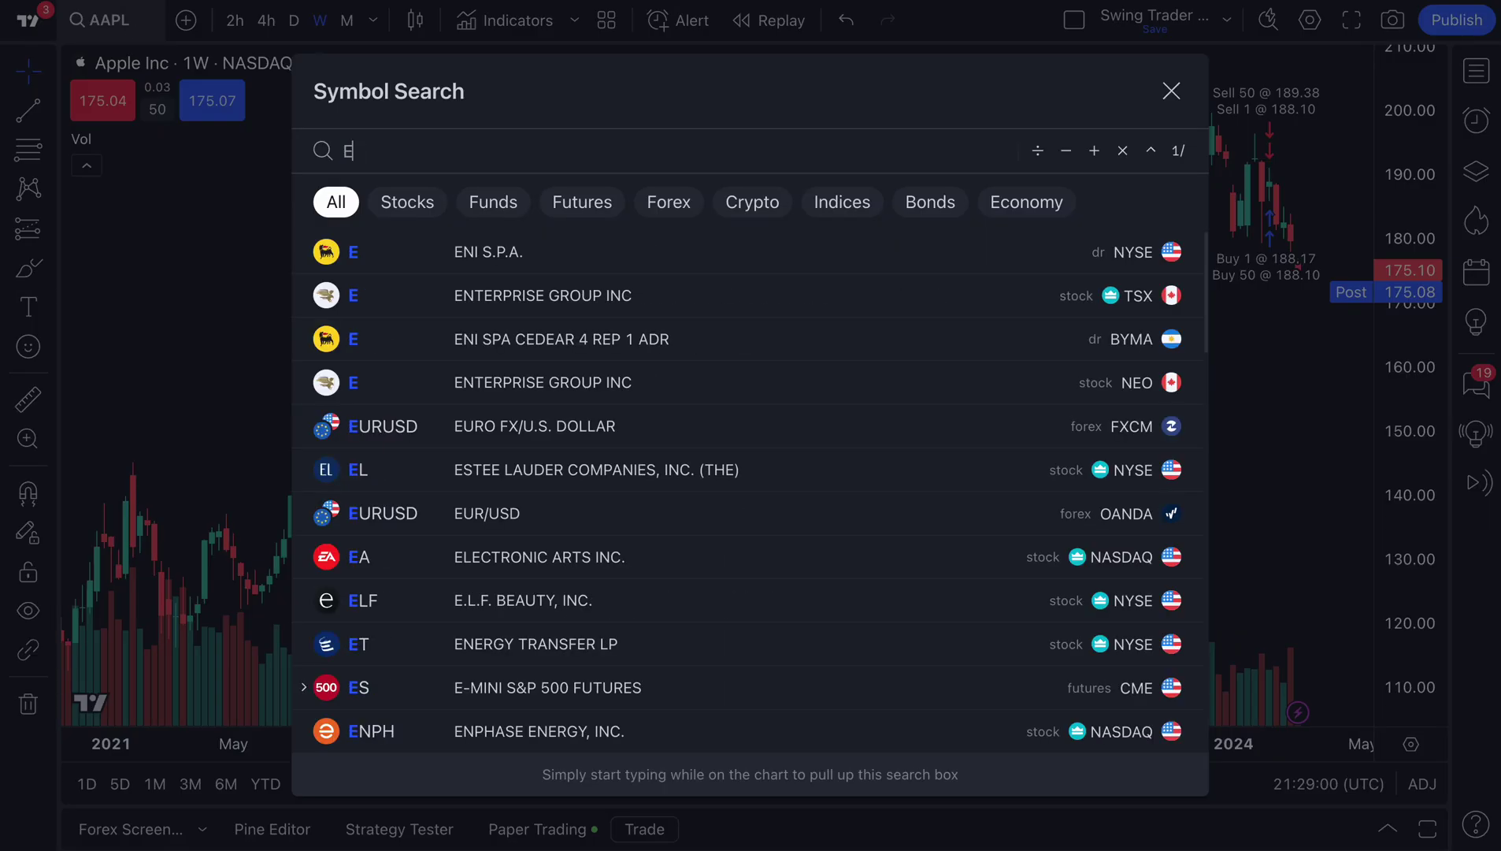
{"action": "key", "text": "ctrl+a"}
{"action": "type", "text": "USDJPY"}
{"action": "key", "text": "Return"}
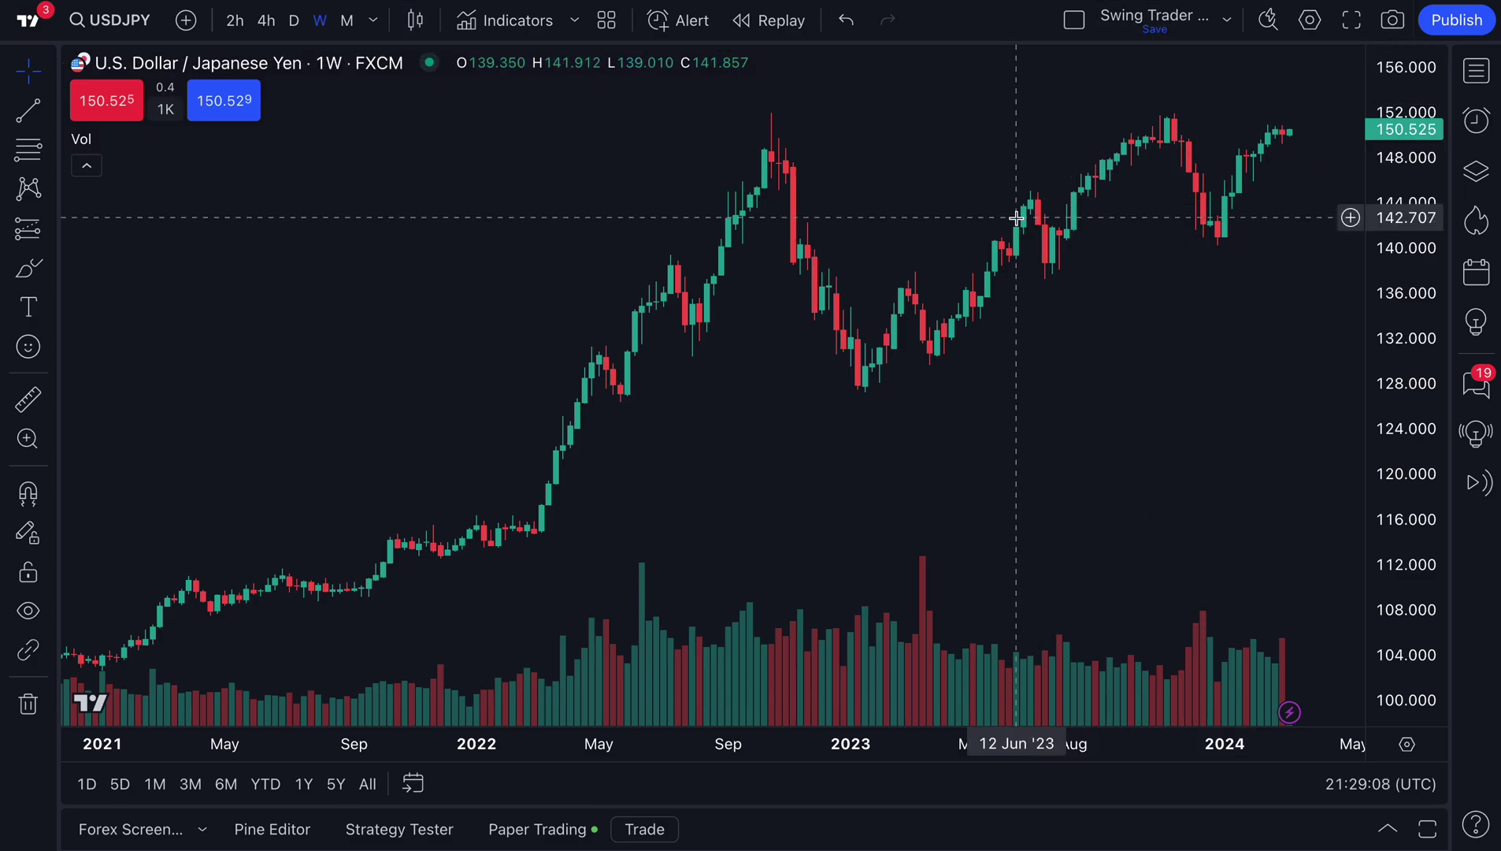
{"action": "scroll", "coordinate": [1020, 218], "scroll_direction": "up", "scroll_amount": 4}
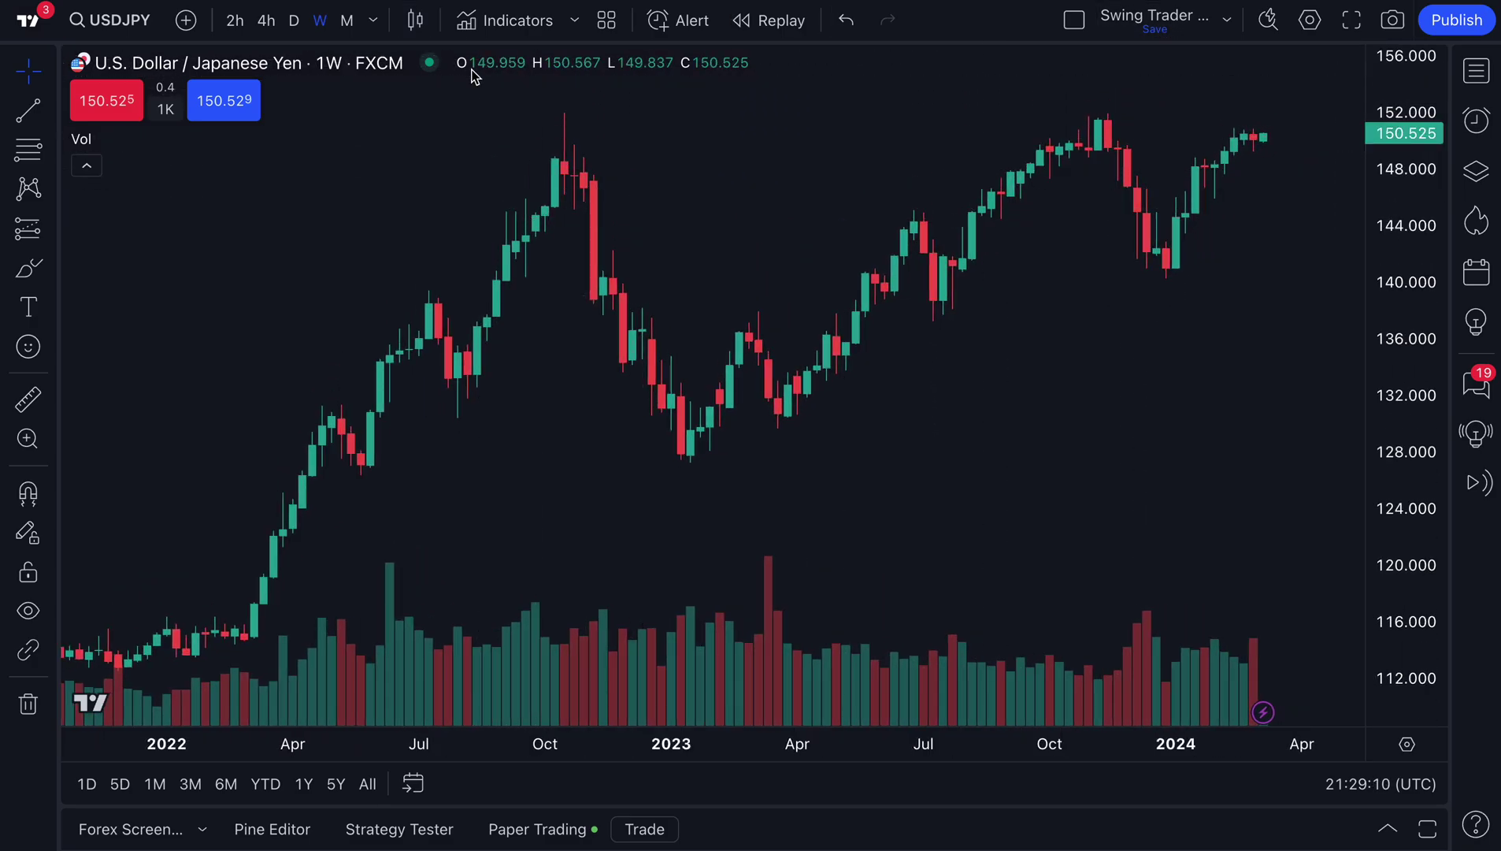
Step: Change the chart style from candles to Line
{"action": "left_click", "coordinate": [417, 22]}
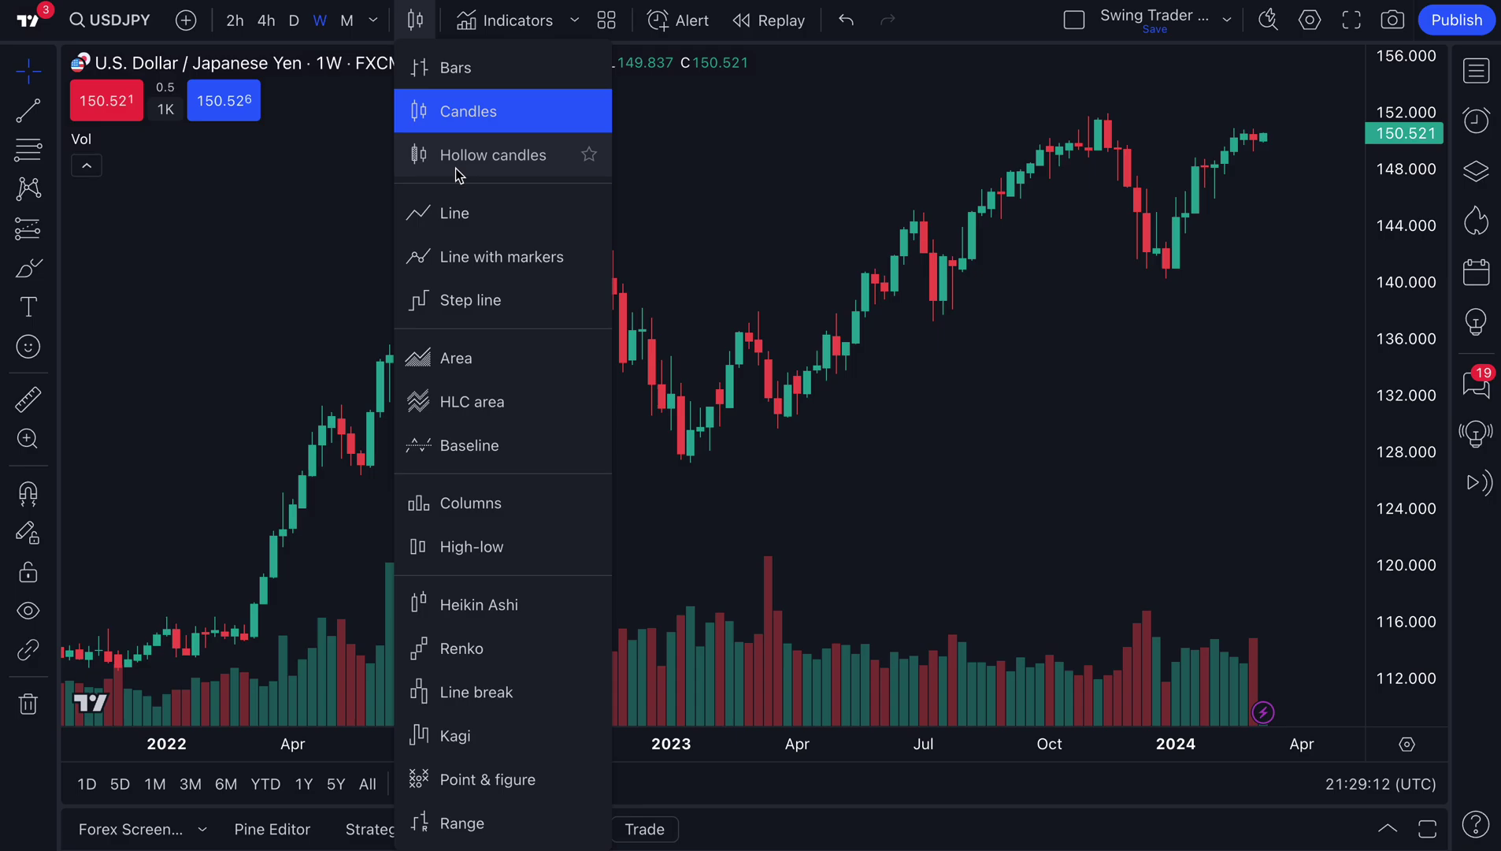
{"action": "left_click", "coordinate": [467, 215]}
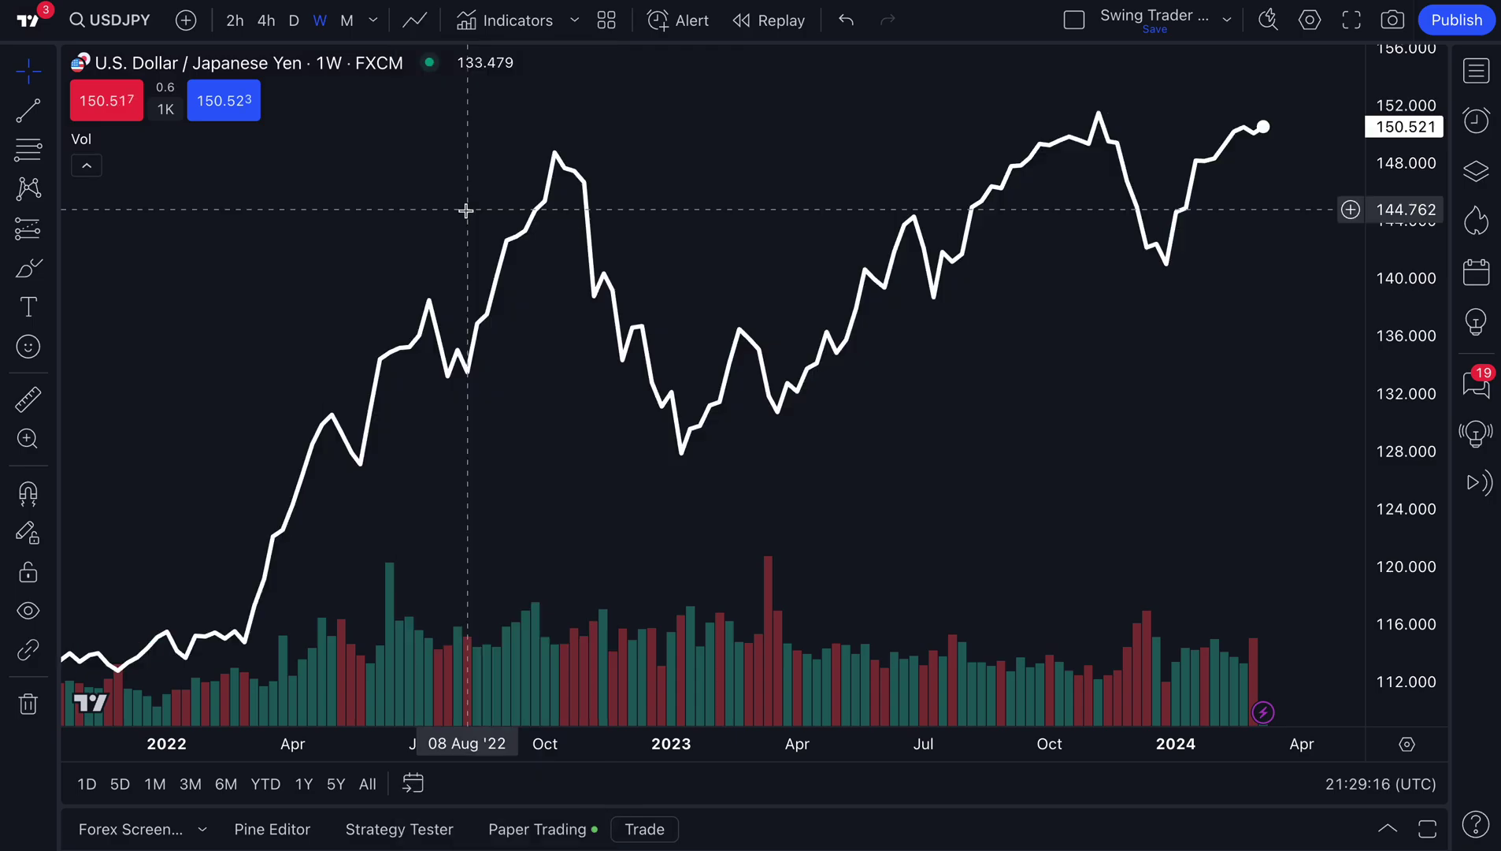
{"action": "scroll", "coordinate": [604, 208], "scroll_direction": "up", "scroll_amount": 4}
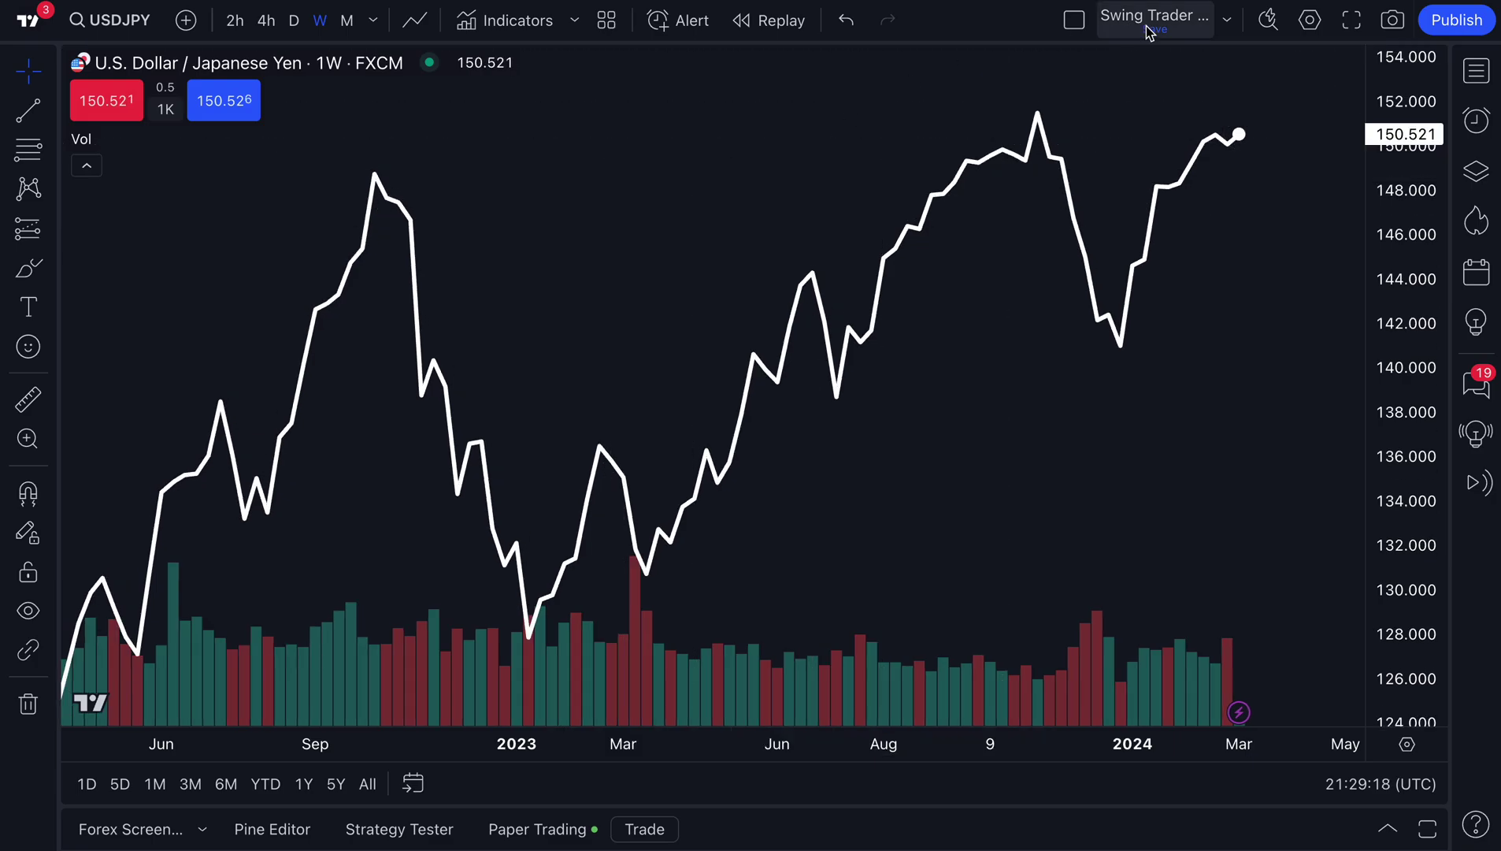
{"action": "left_click", "coordinate": [1226, 20]}
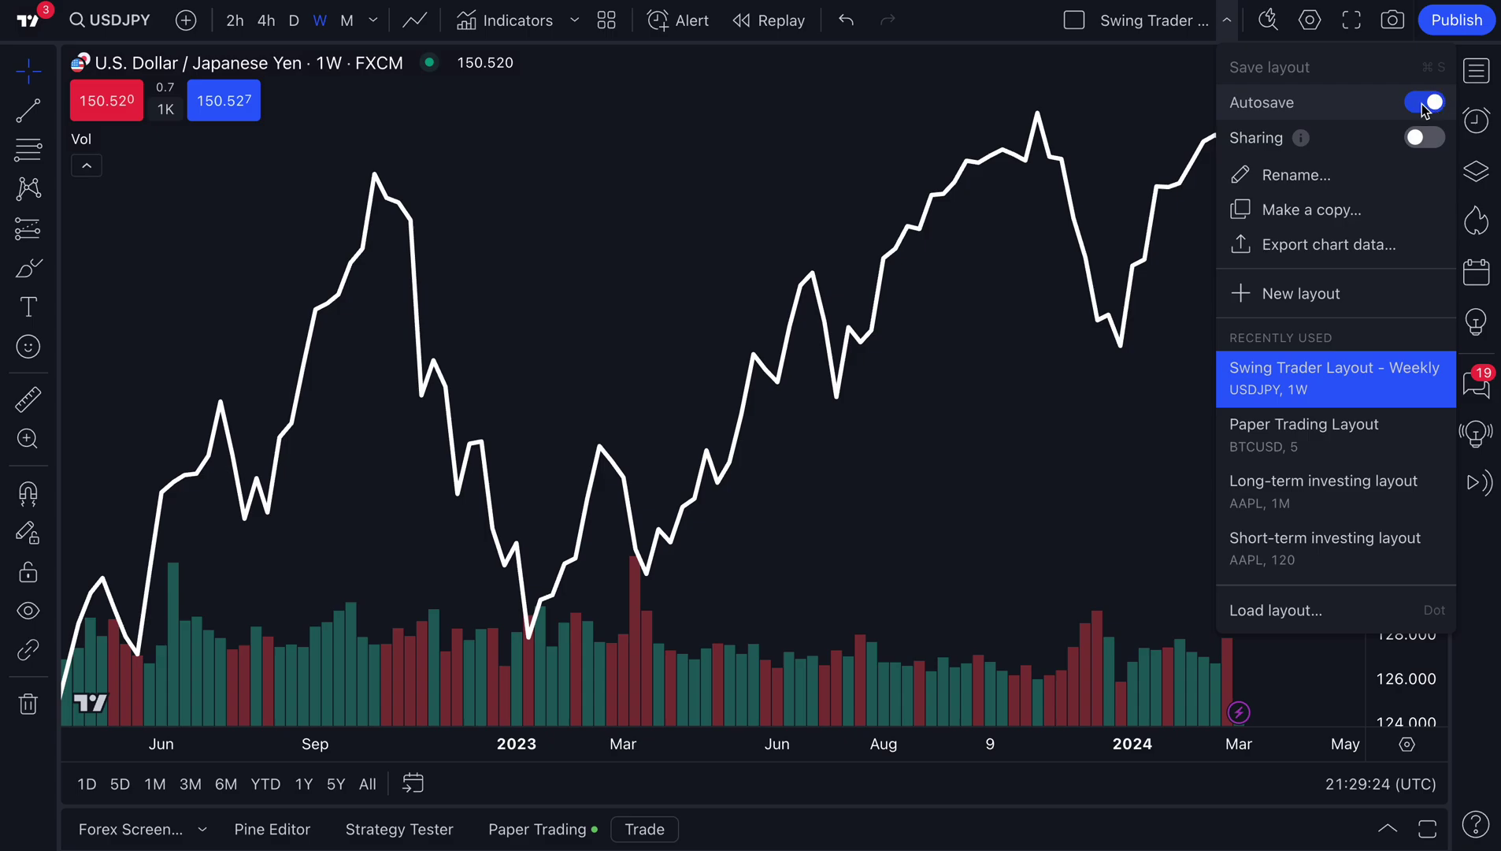
{"action": "left_click", "coordinate": [1018, 391]}
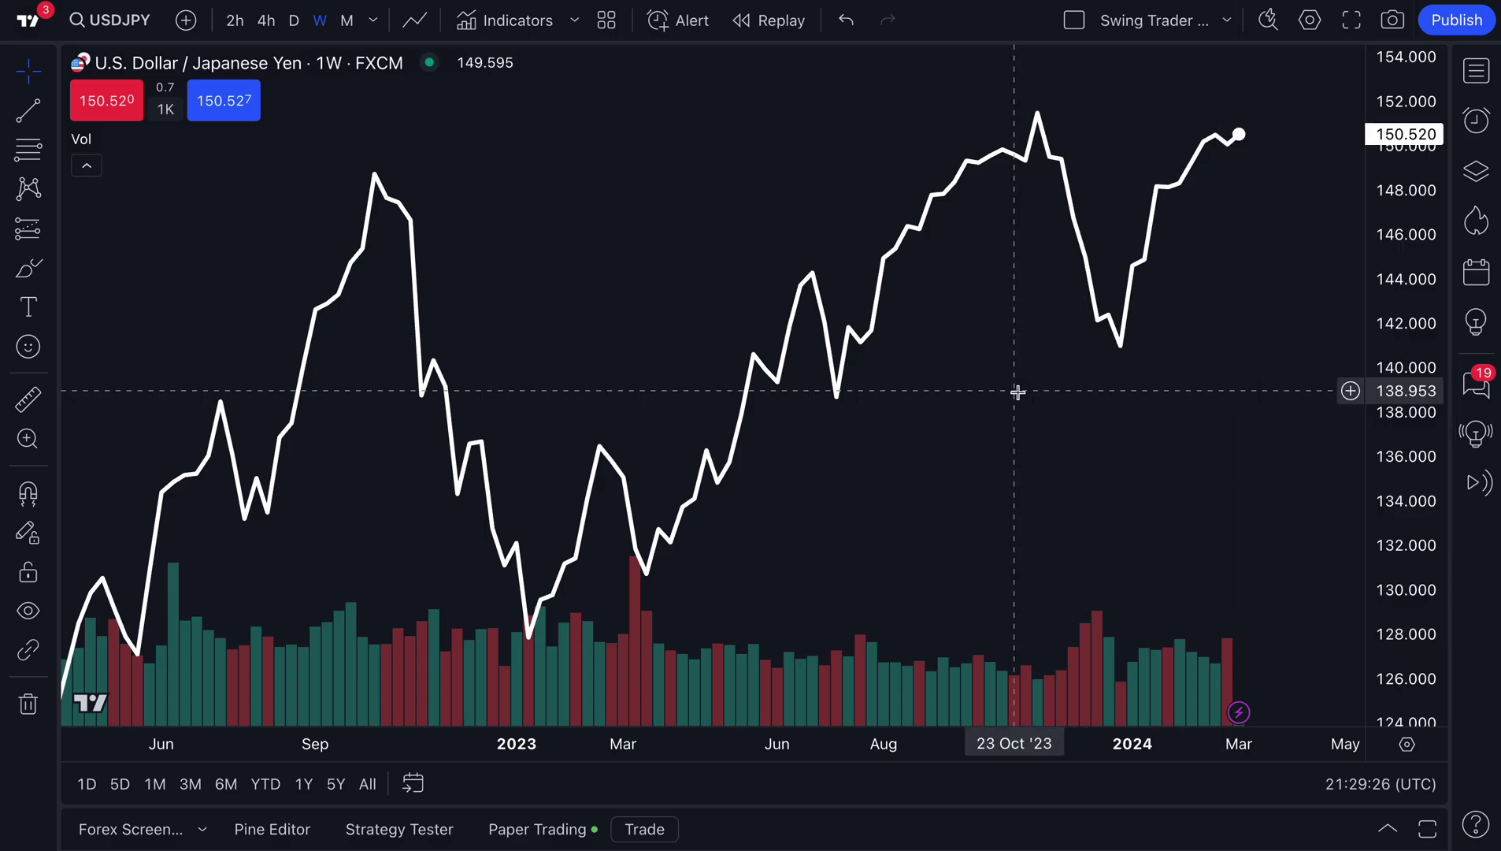
{"action": "scroll", "coordinate": [1018, 391], "scroll_direction": "right", "scroll_amount": 5}
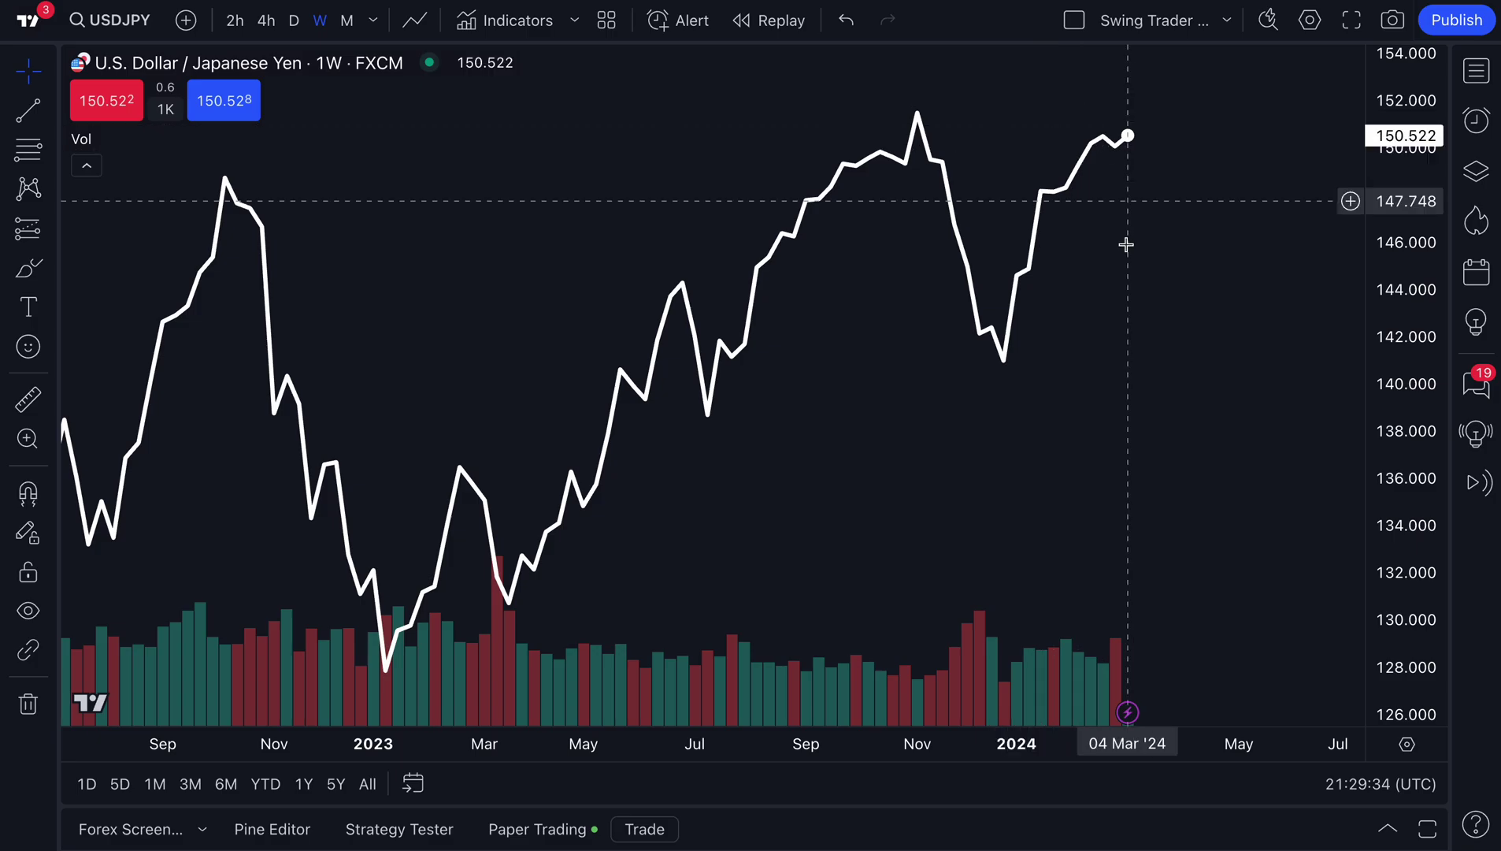
Step: Load the Paper Trading Layout from the layouts dropdown
{"action": "left_click", "coordinate": [1228, 22]}
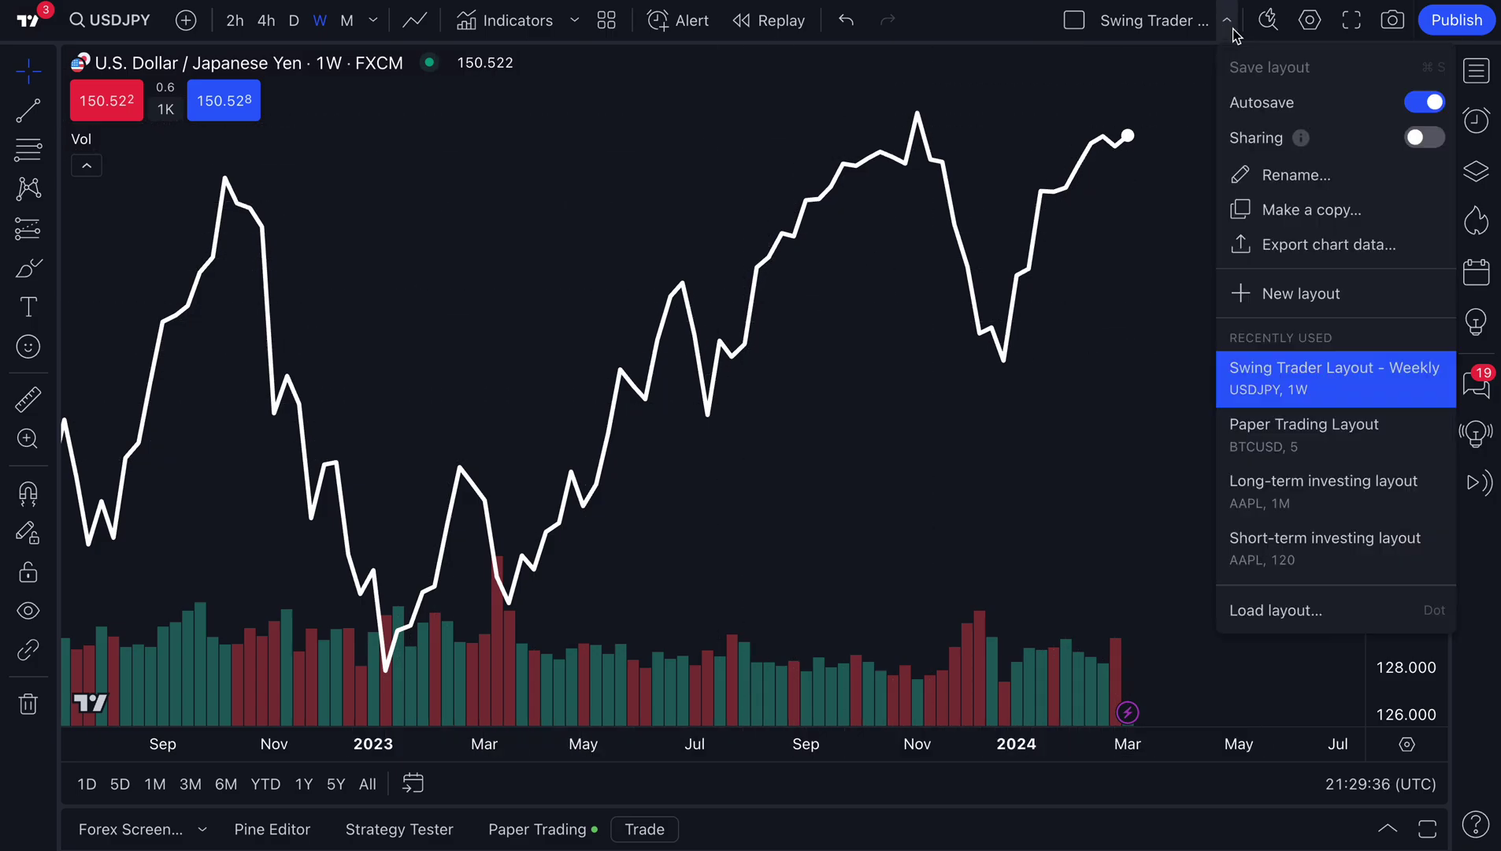
{"action": "left_click", "coordinate": [1301, 479]}
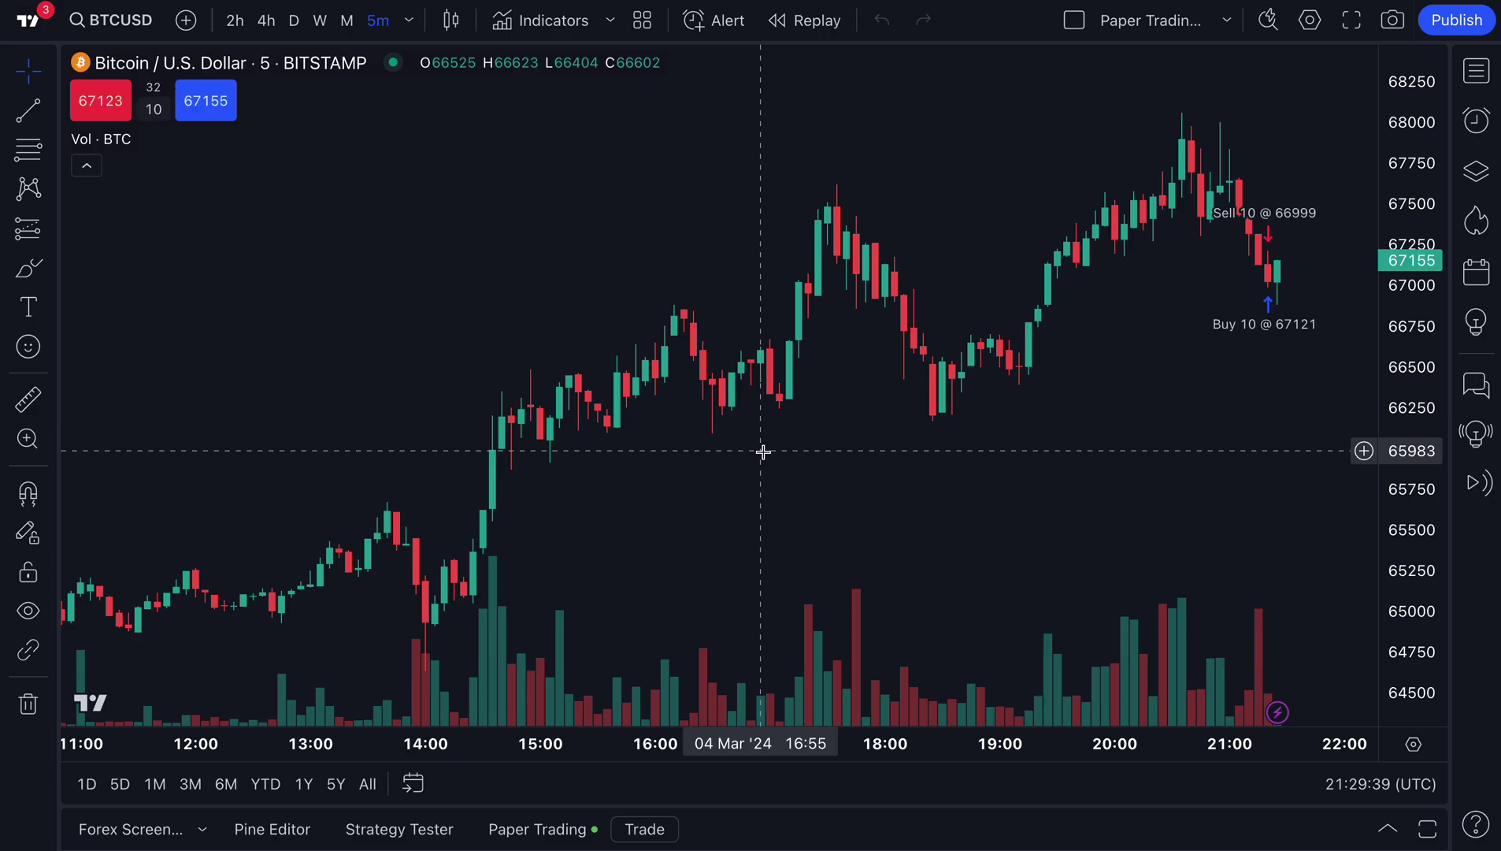
{"action": "scroll", "coordinate": [878, 436], "scroll_direction": "up", "scroll_amount": 3}
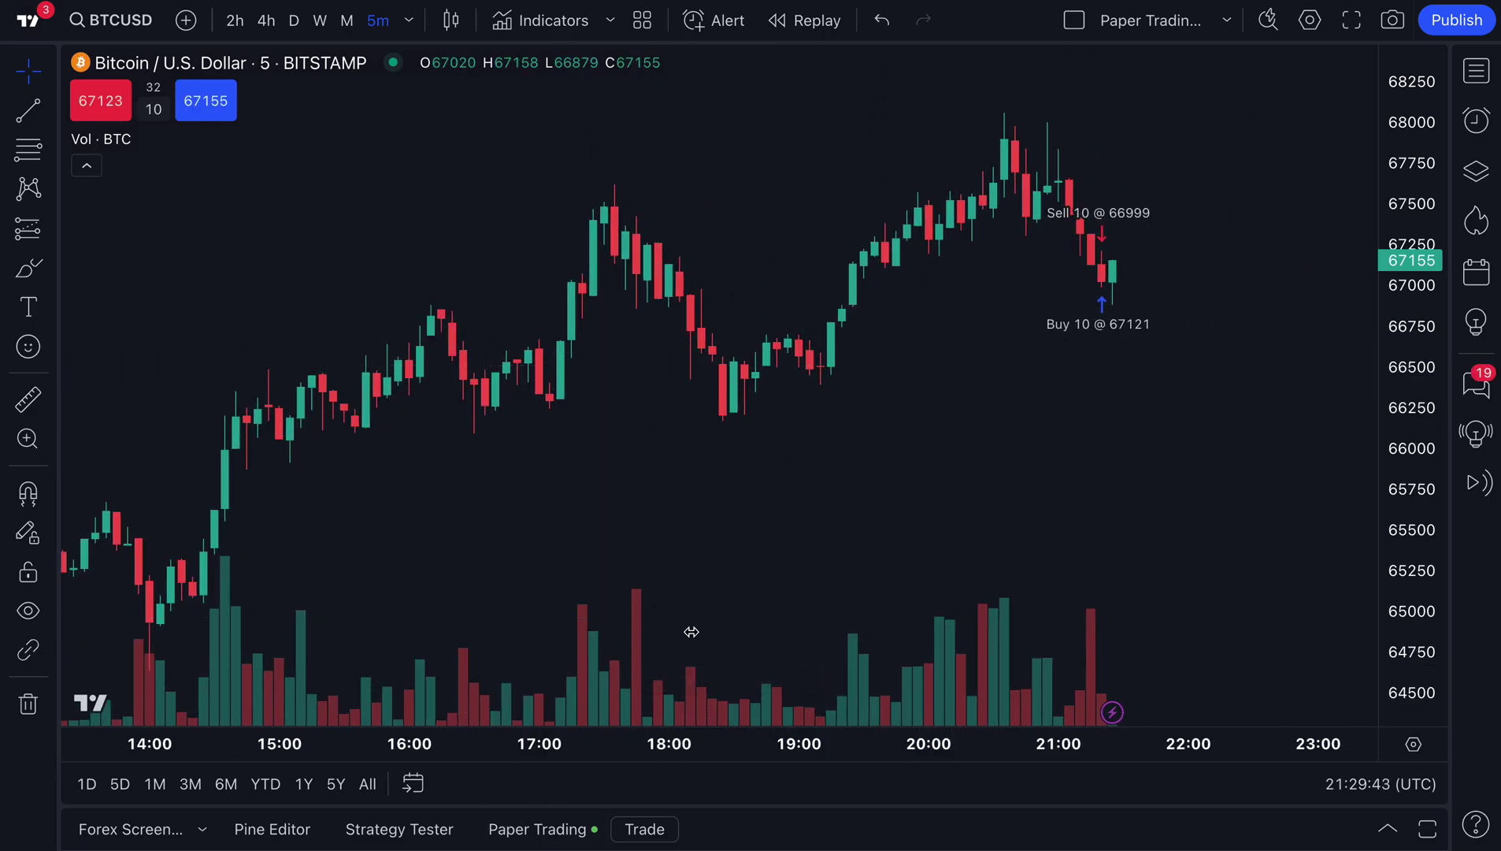
Step: Review the chart settings' Canvas, Scales and lines, Status line and Symbol tabs, then close it
{"action": "right_click", "coordinate": [572, 141]}
{"action": "left_click", "coordinate": [611, 684]}
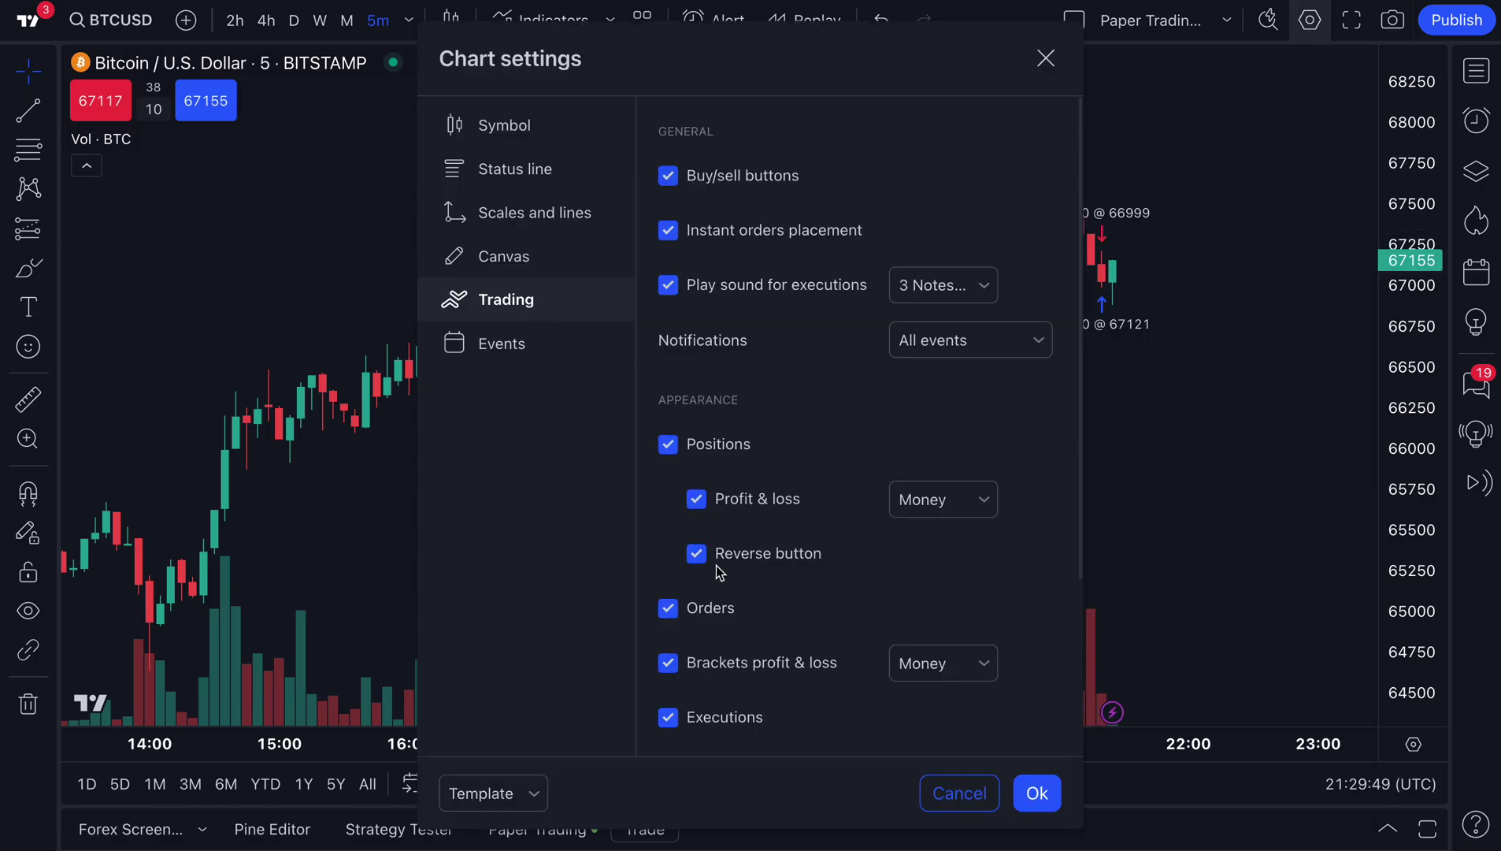
{"action": "left_click", "coordinate": [541, 271]}
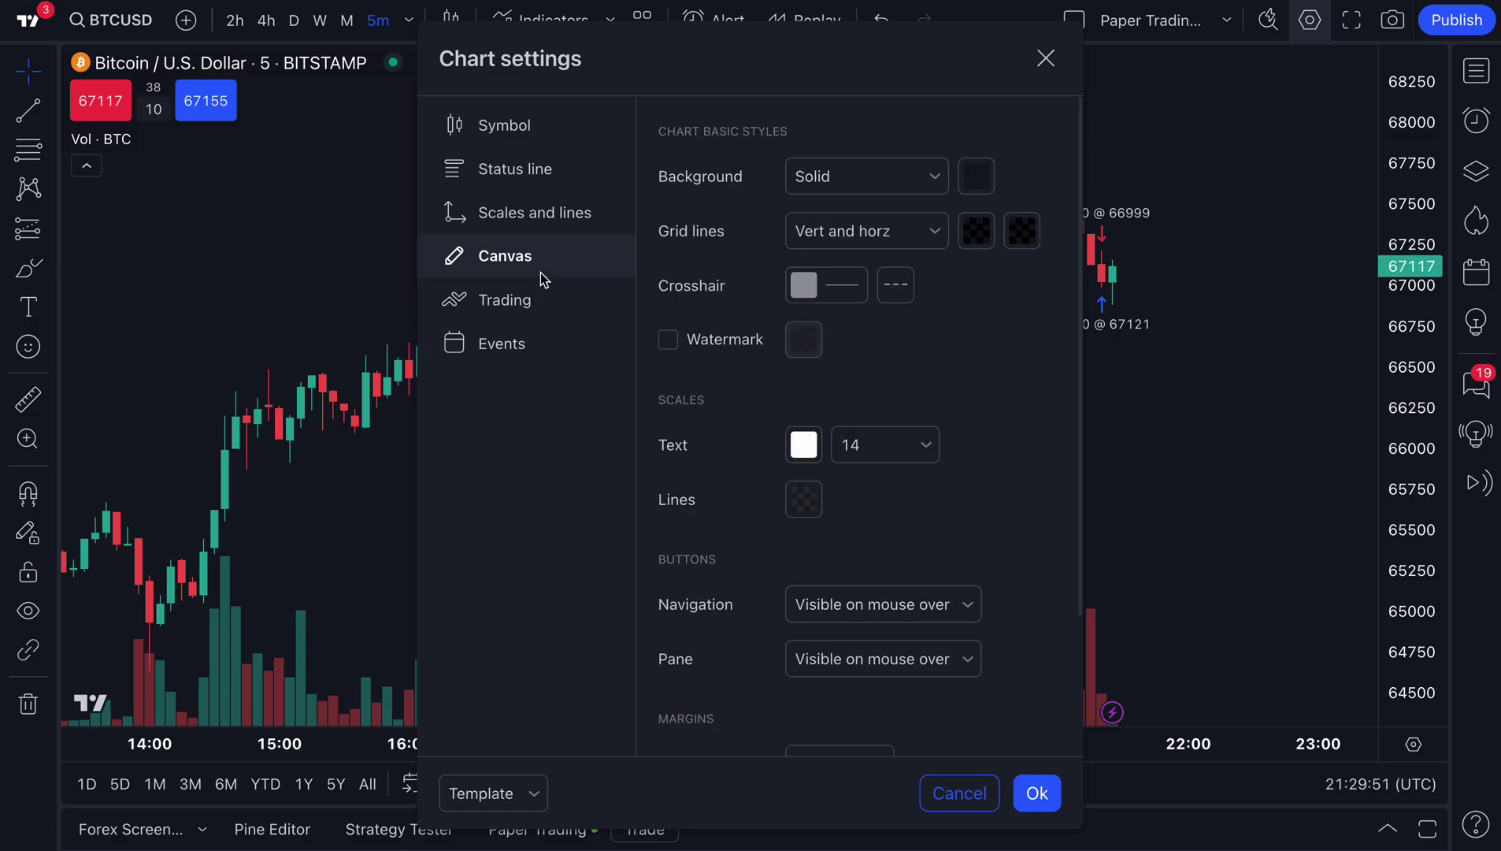
{"action": "left_click", "coordinate": [543, 224]}
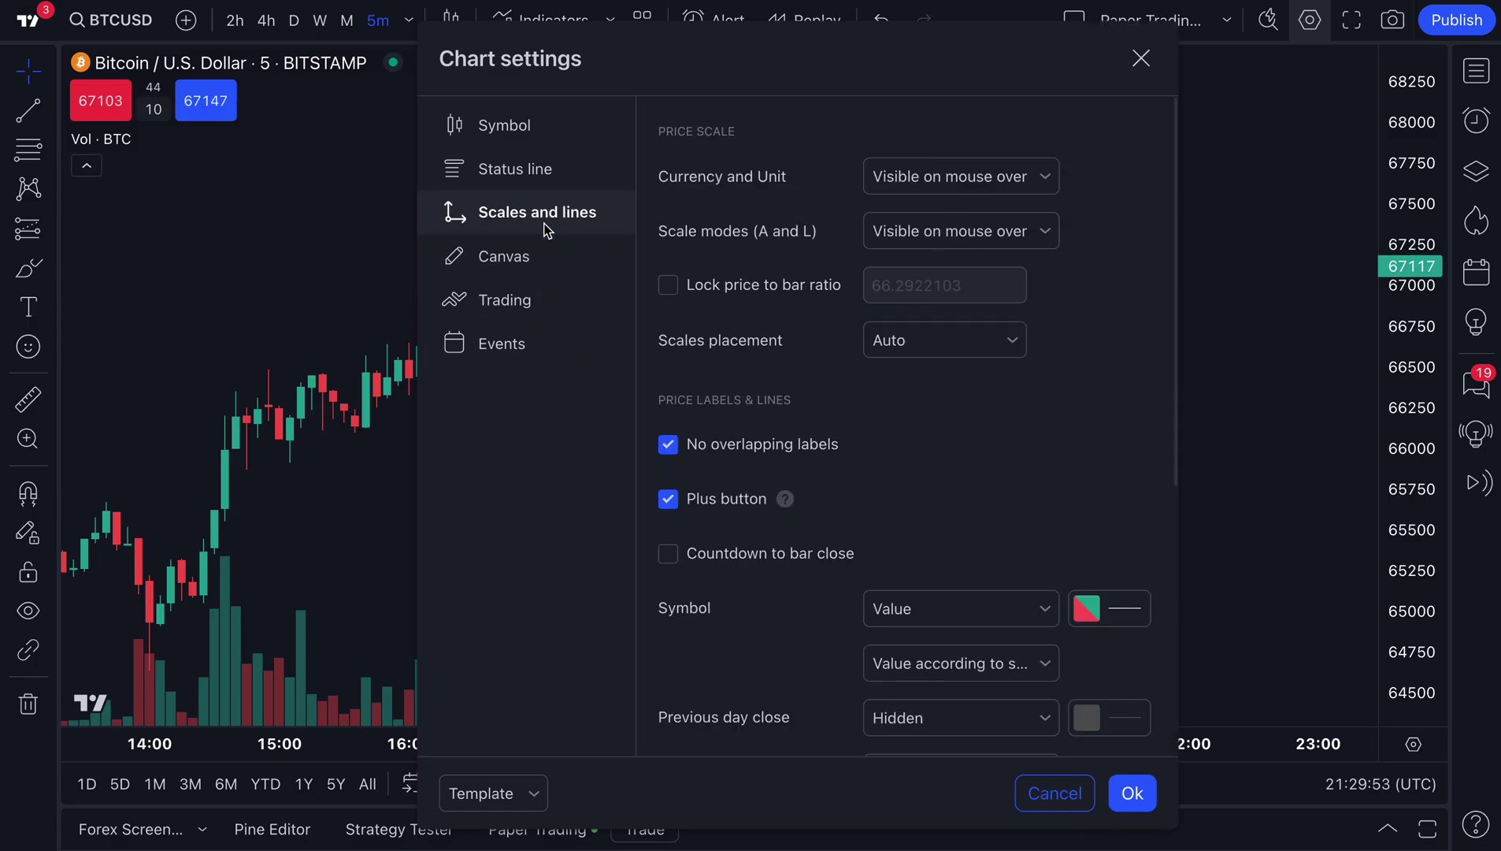
{"action": "left_click", "coordinate": [528, 173]}
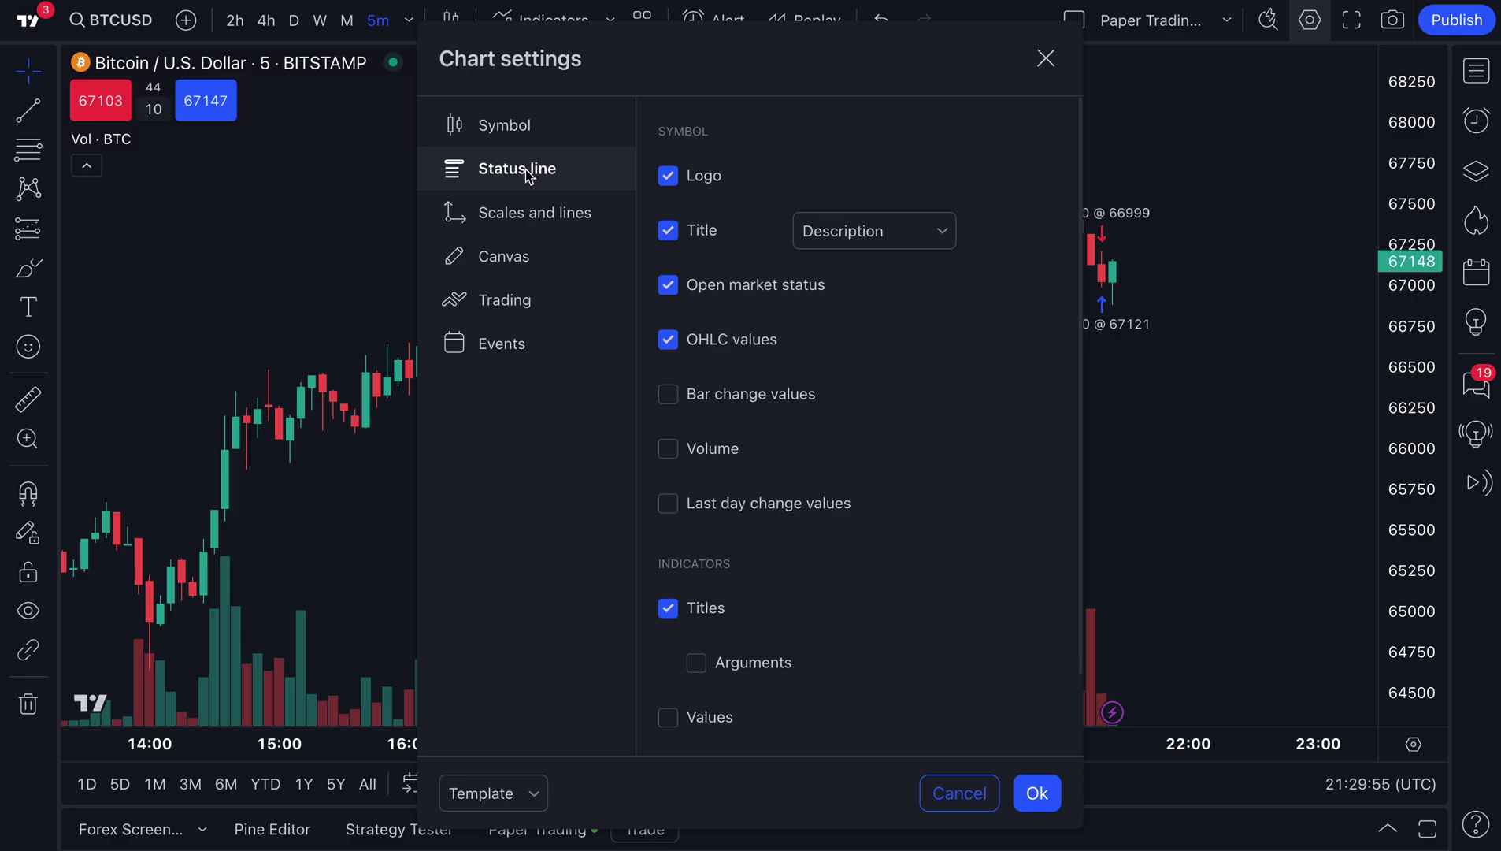
{"action": "left_click", "coordinate": [513, 130]}
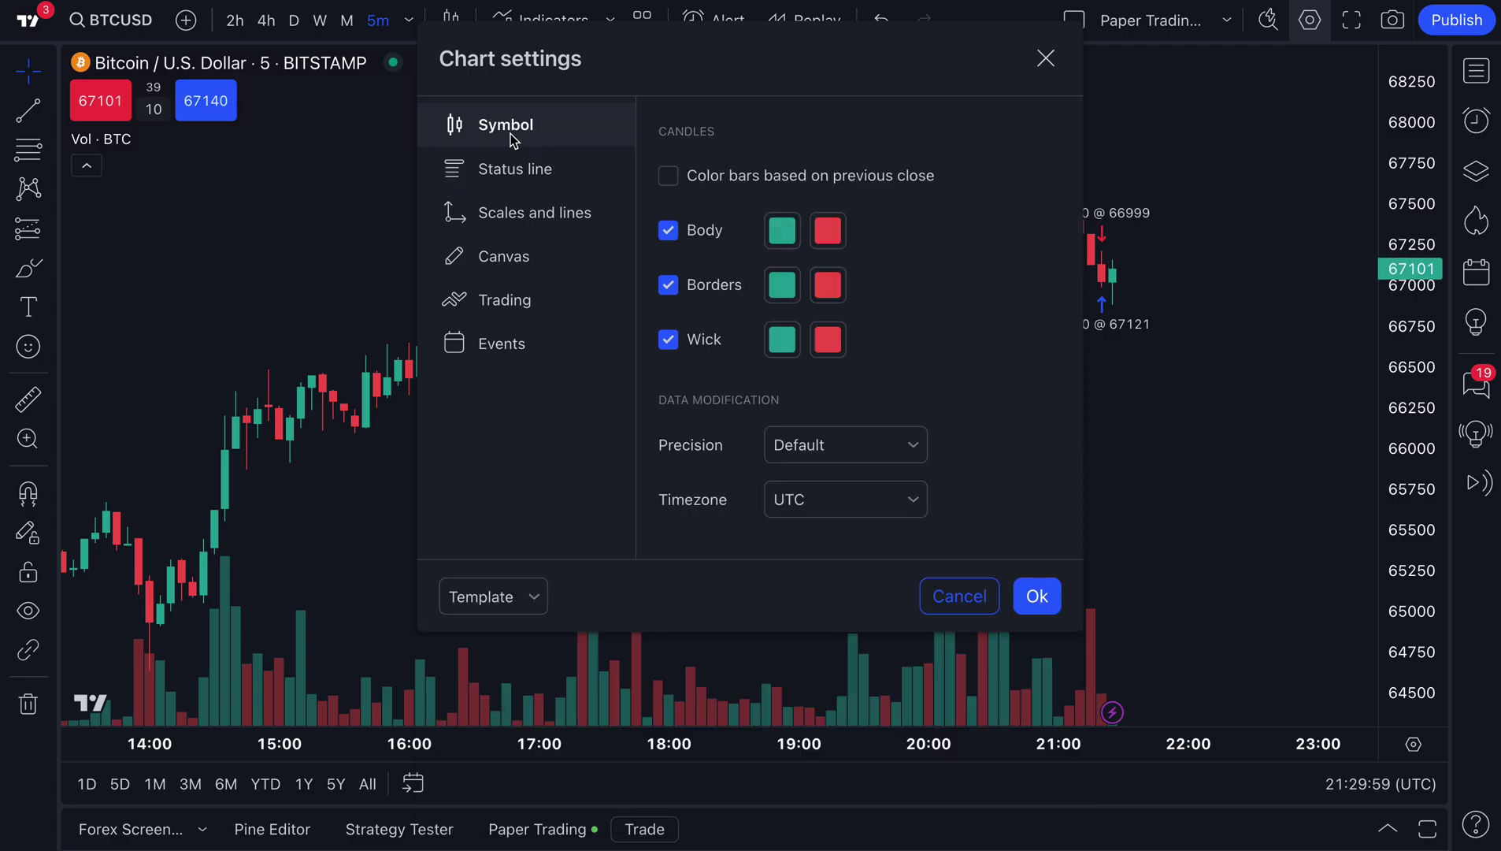
{"action": "left_click", "coordinate": [1046, 59]}
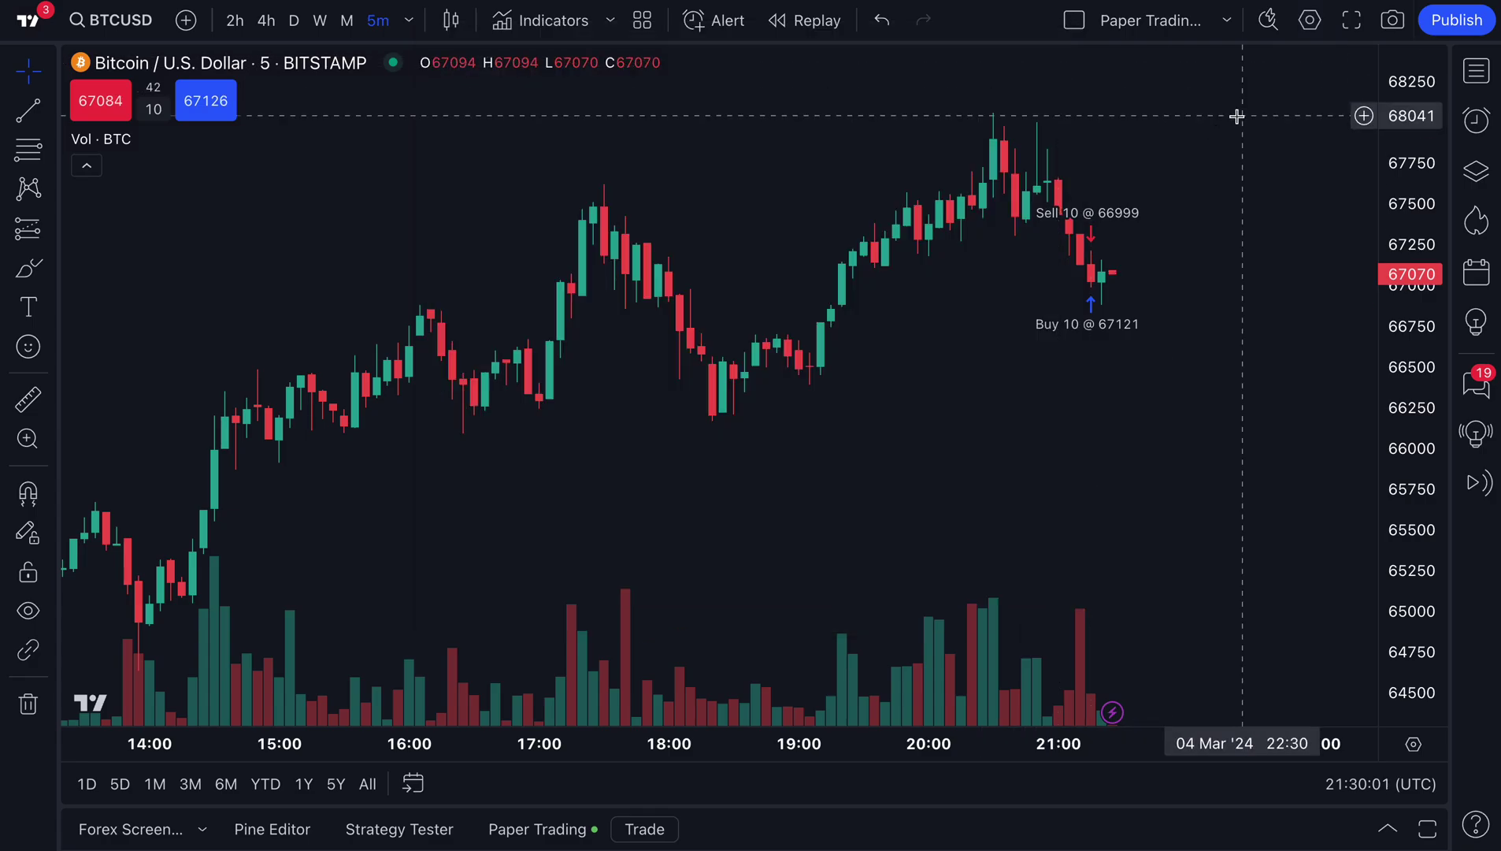
Step: Load the Swing Trader Layout - Weekly from the layouts dropdown
{"action": "left_click", "coordinate": [1226, 22]}
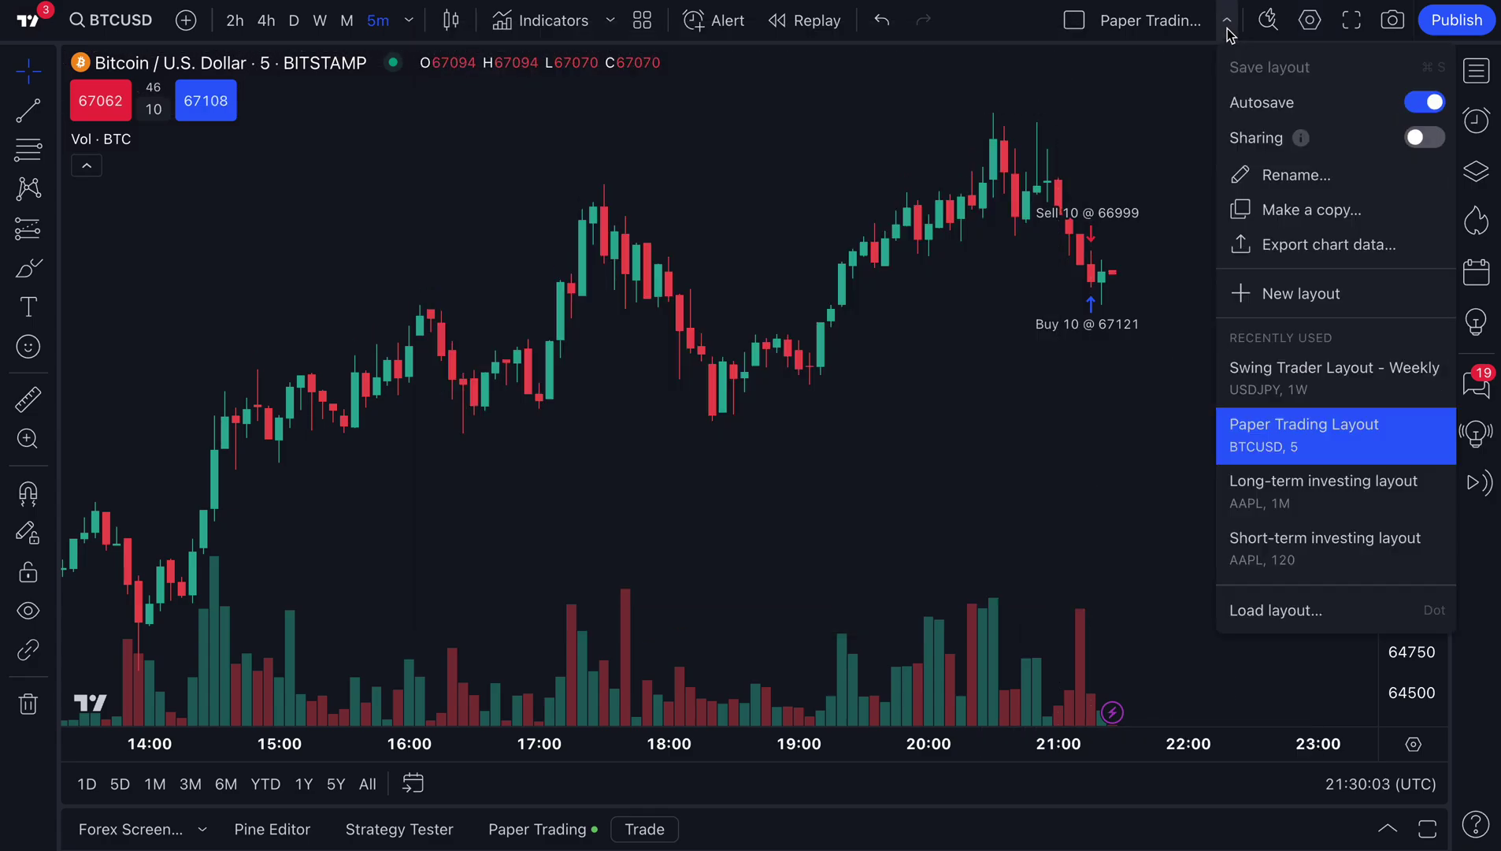
{"action": "left_click", "coordinate": [1339, 370]}
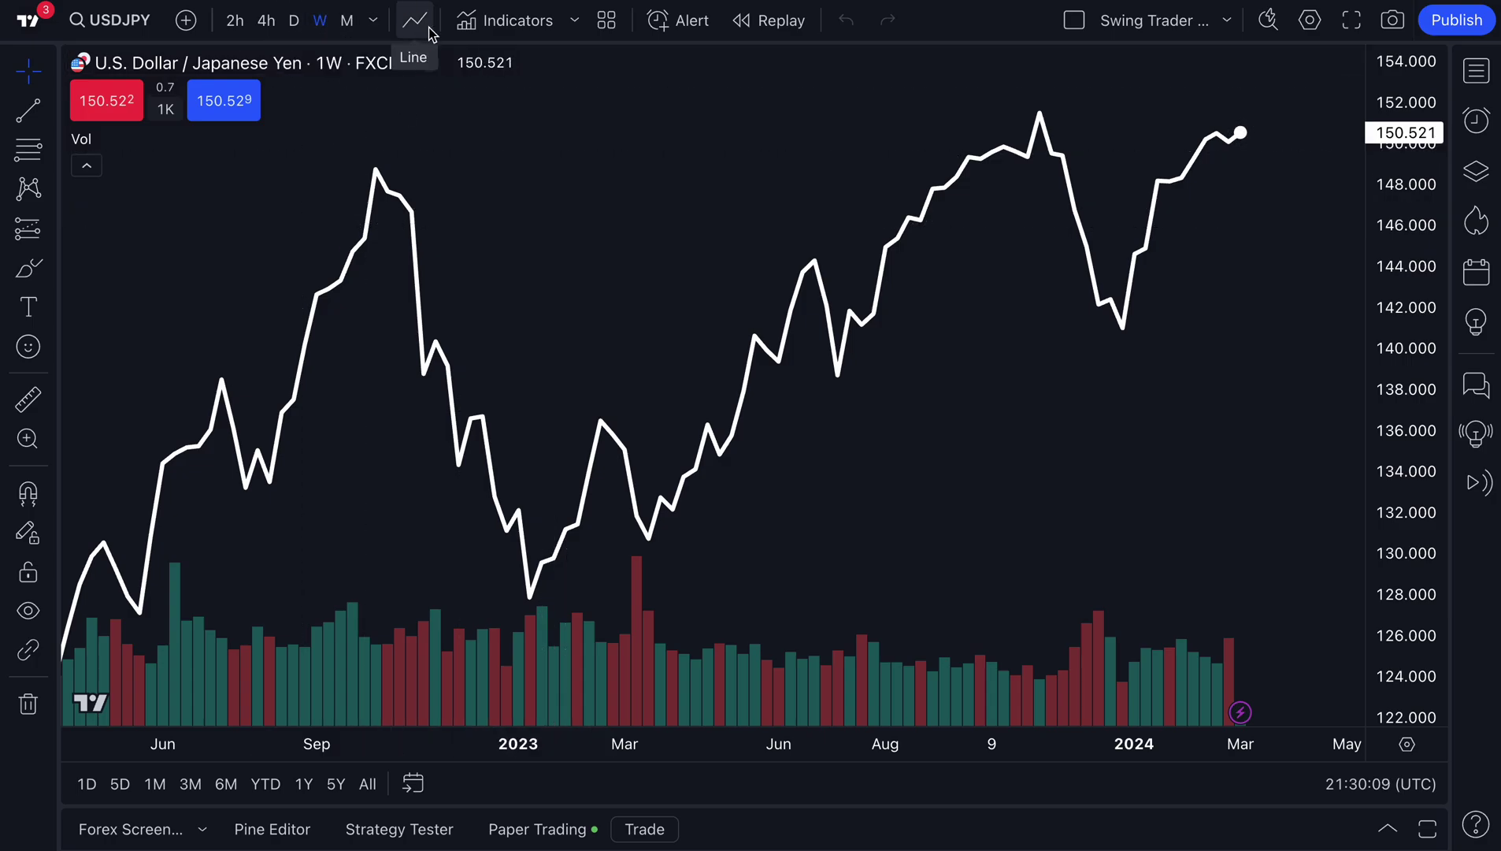
{"action": "scroll", "coordinate": [484, 251], "scroll_direction": "down", "scroll_amount": 3}
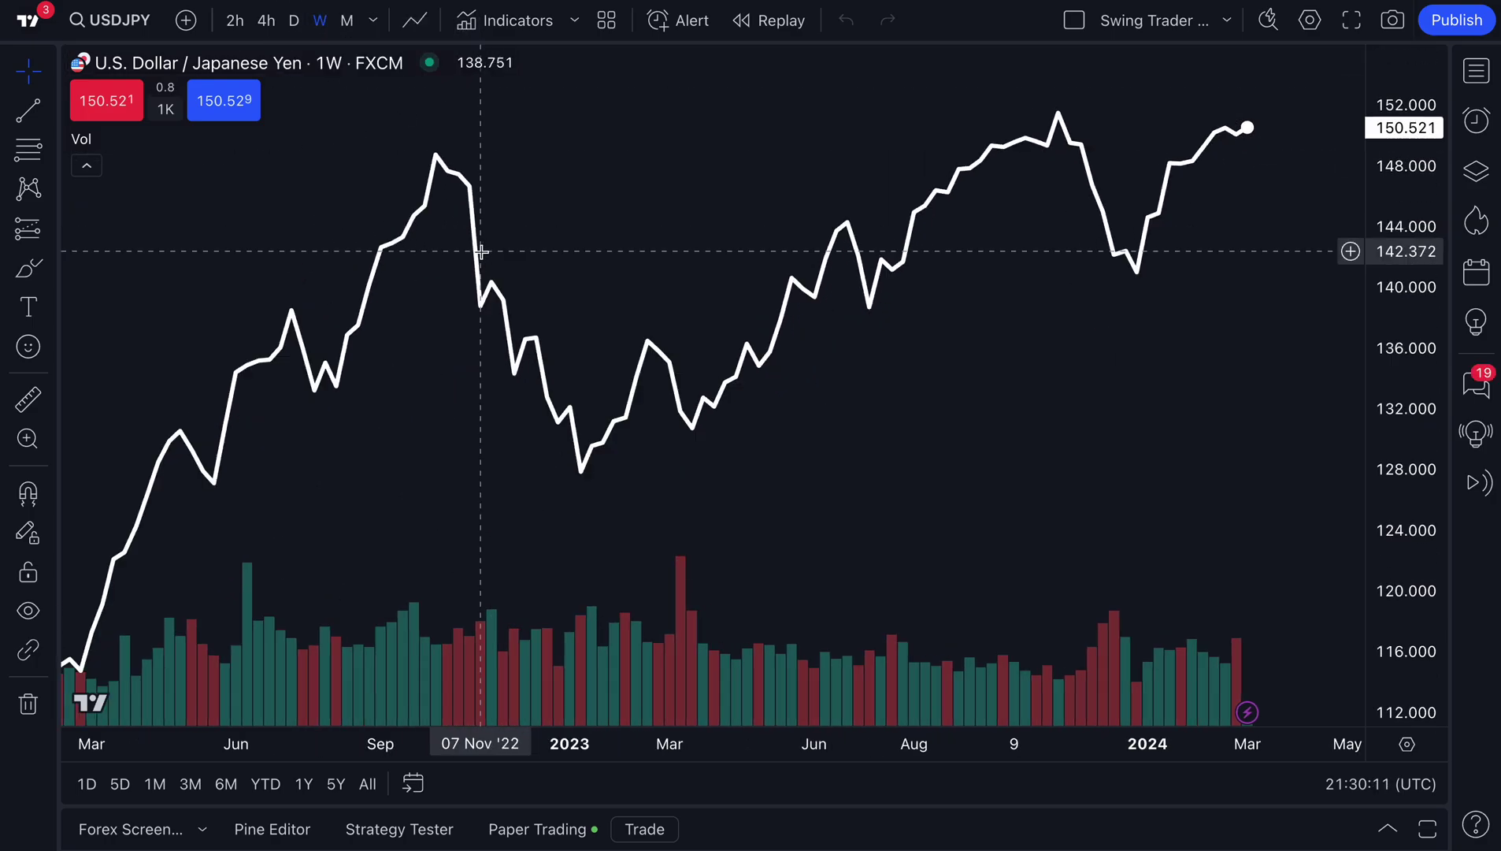
{"action": "scroll", "coordinate": [481, 251], "scroll_direction": "down", "scroll_amount": 5}
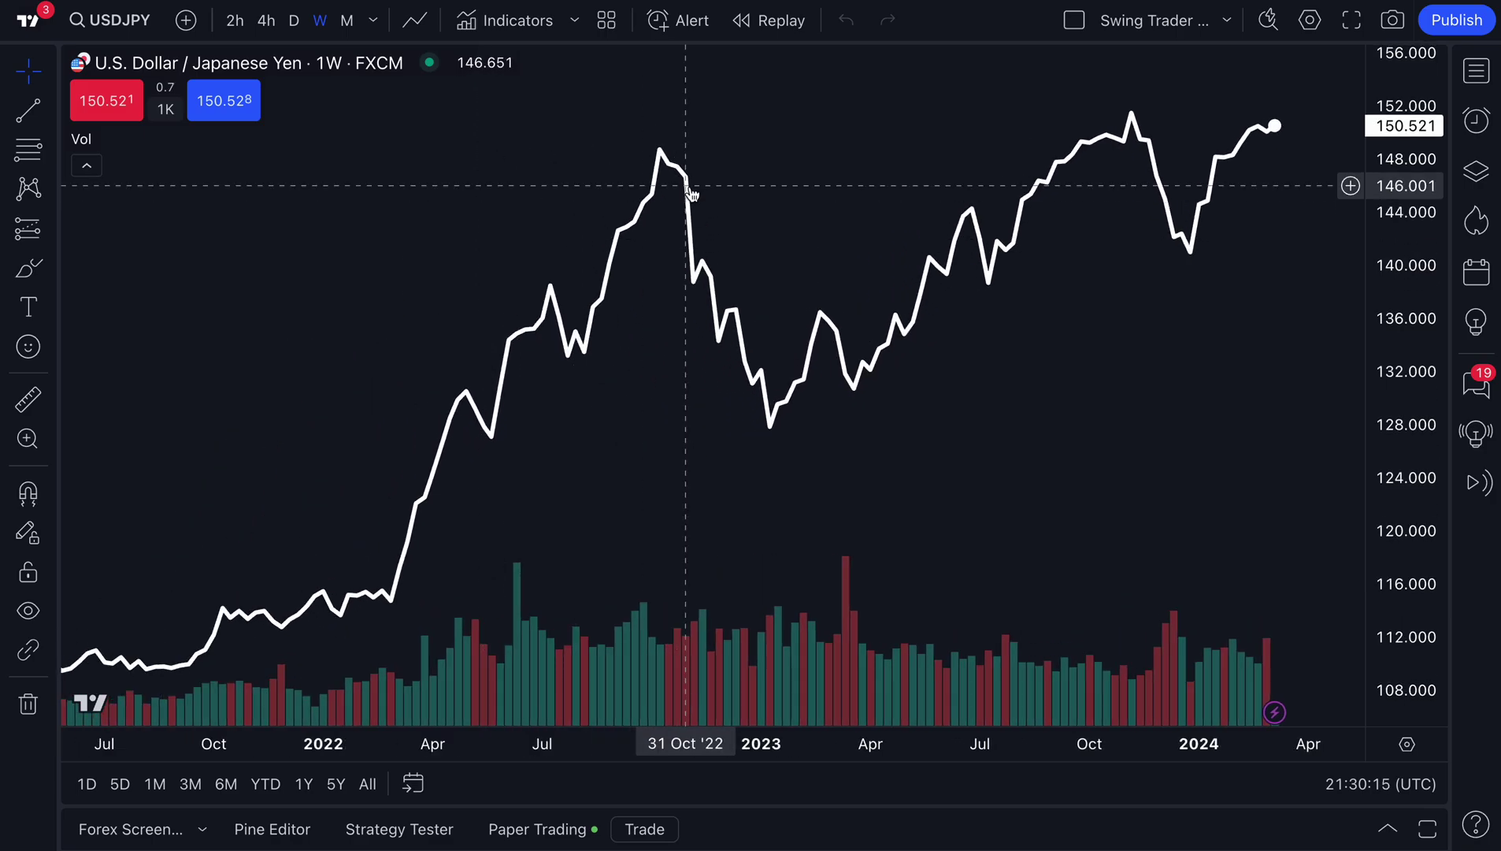
{"action": "scroll", "coordinate": [749, 160], "scroll_direction": "up", "scroll_amount": 5}
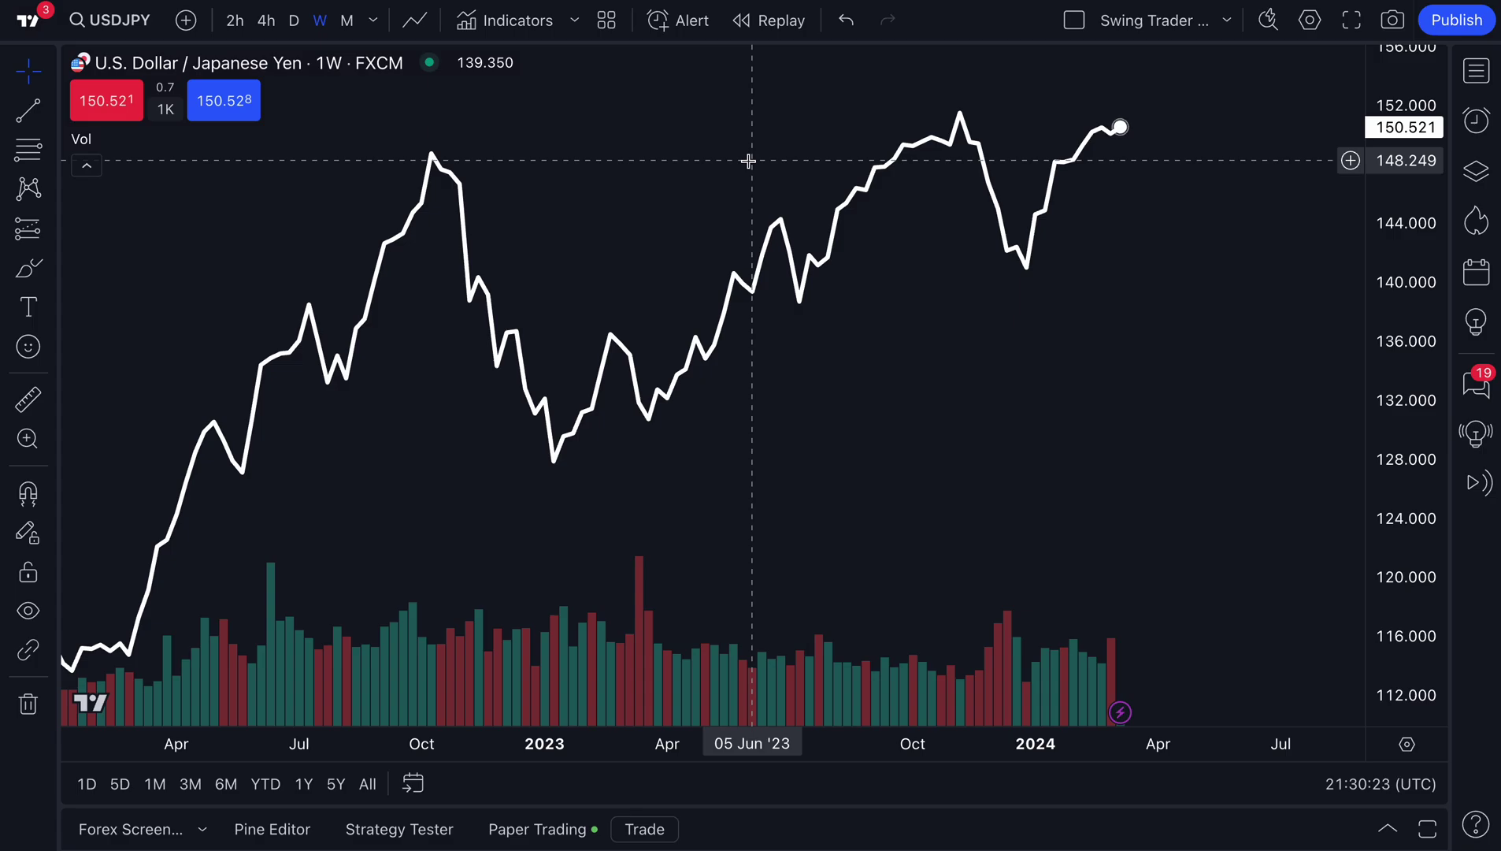
{"action": "scroll", "coordinate": [748, 160], "scroll_direction": "down", "scroll_amount": 1}
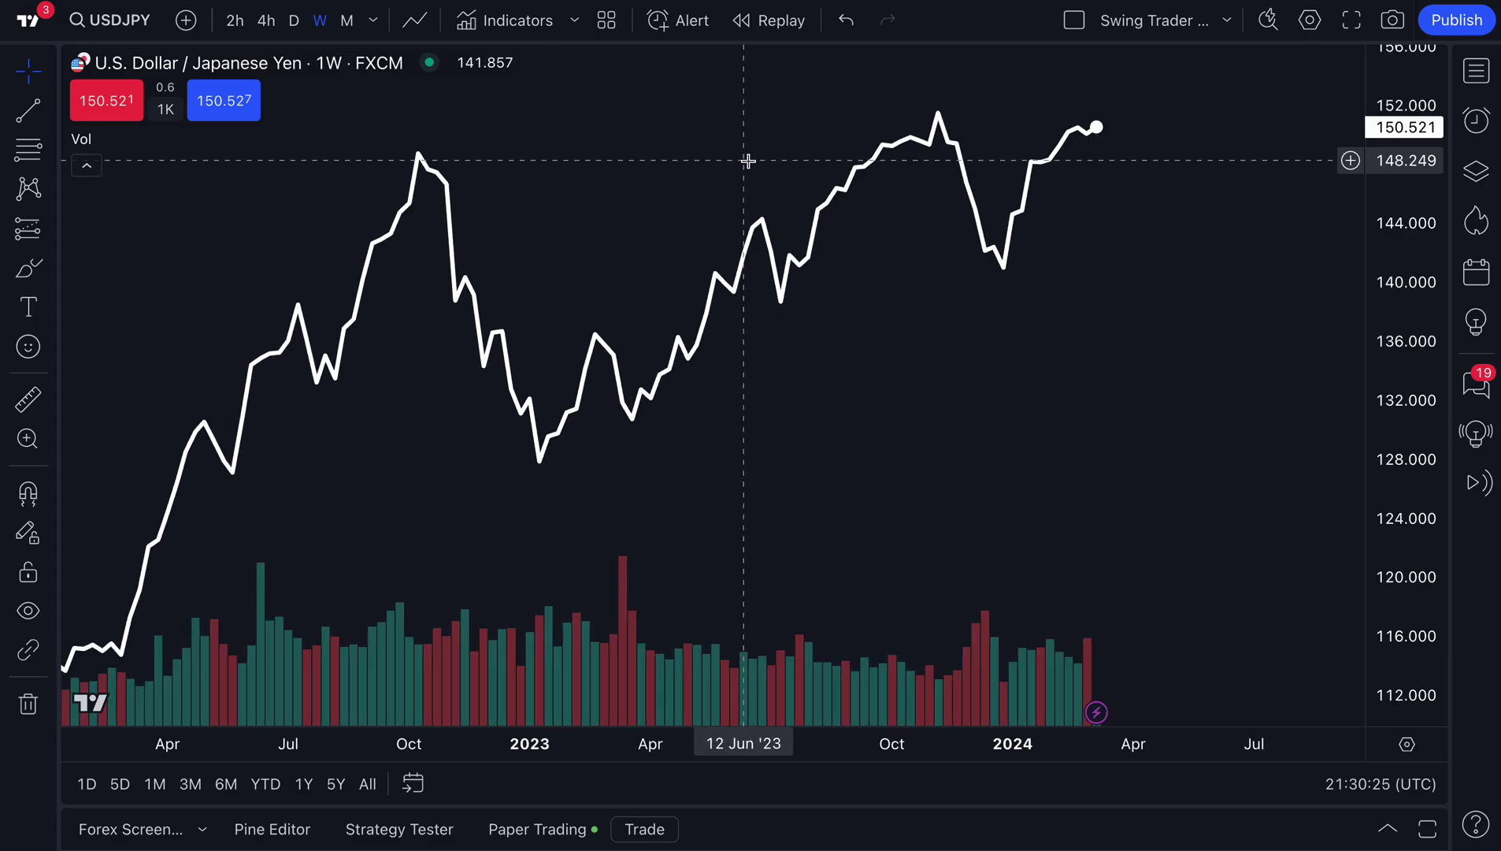
Step: Change the chart symbol to GLD, SPDR Gold Trust
{"action": "left_click", "coordinate": [112, 29]}
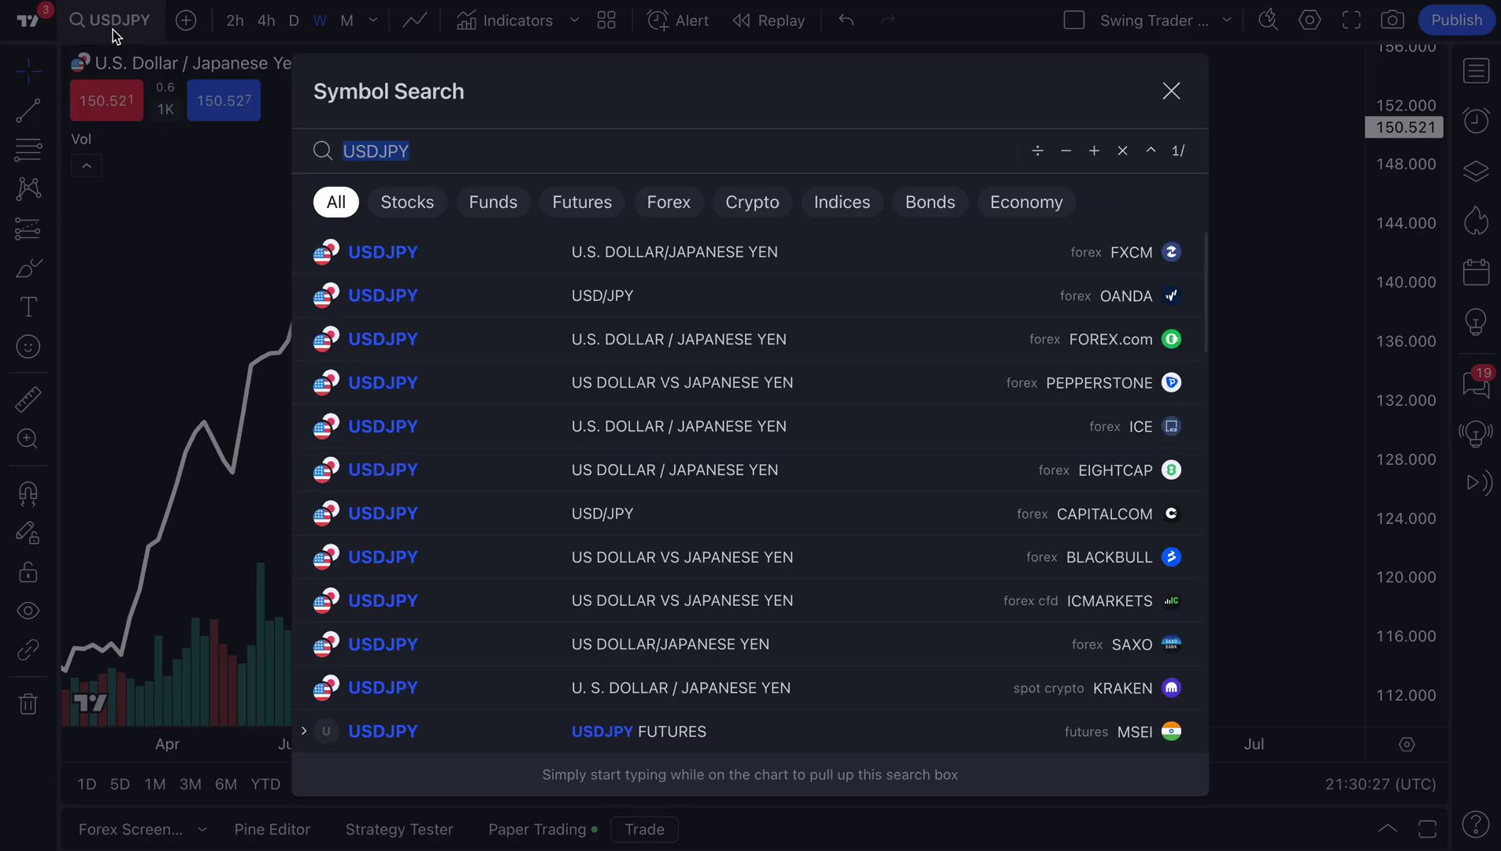
{"action": "type", "text": "GLD"}
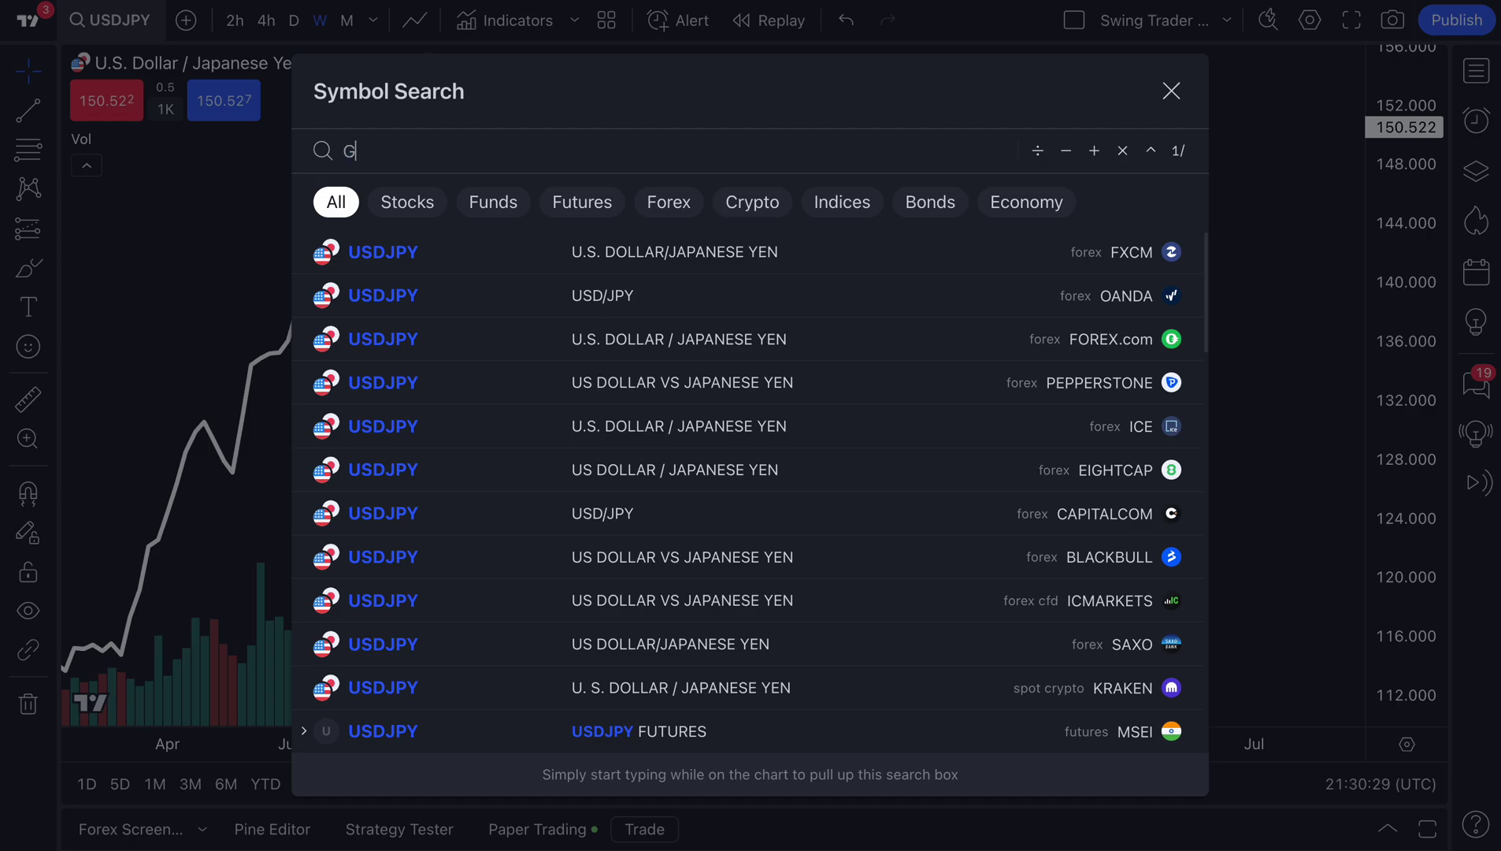
{"action": "left_click", "coordinate": [521, 268]}
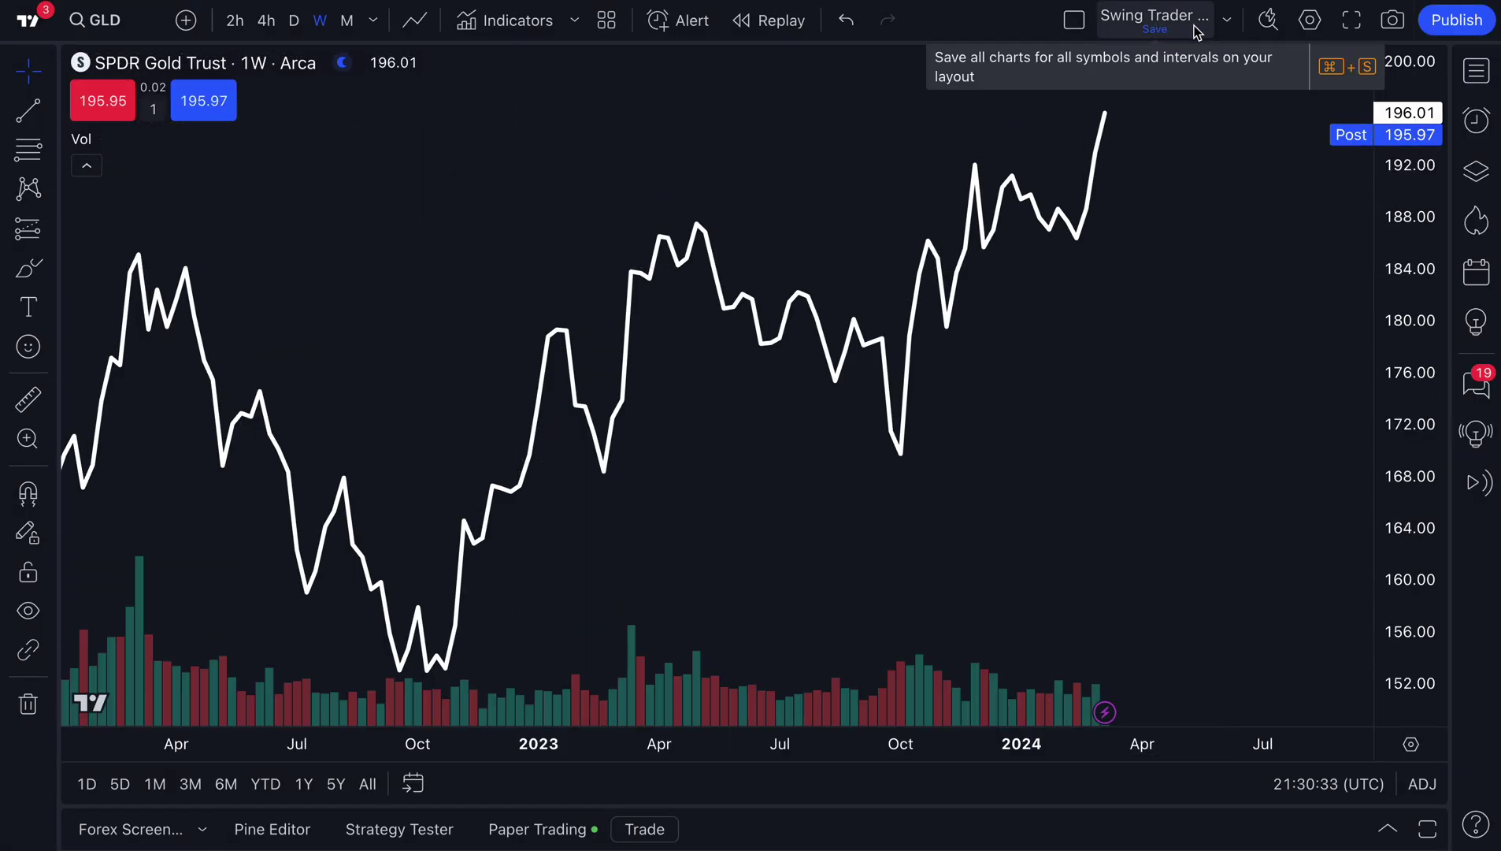
Step: Open and dismiss the layouts dropdown, then reopen the saved layouts list
{"action": "left_click", "coordinate": [1228, 20]}
{"action": "left_click", "coordinate": [1093, 302]}
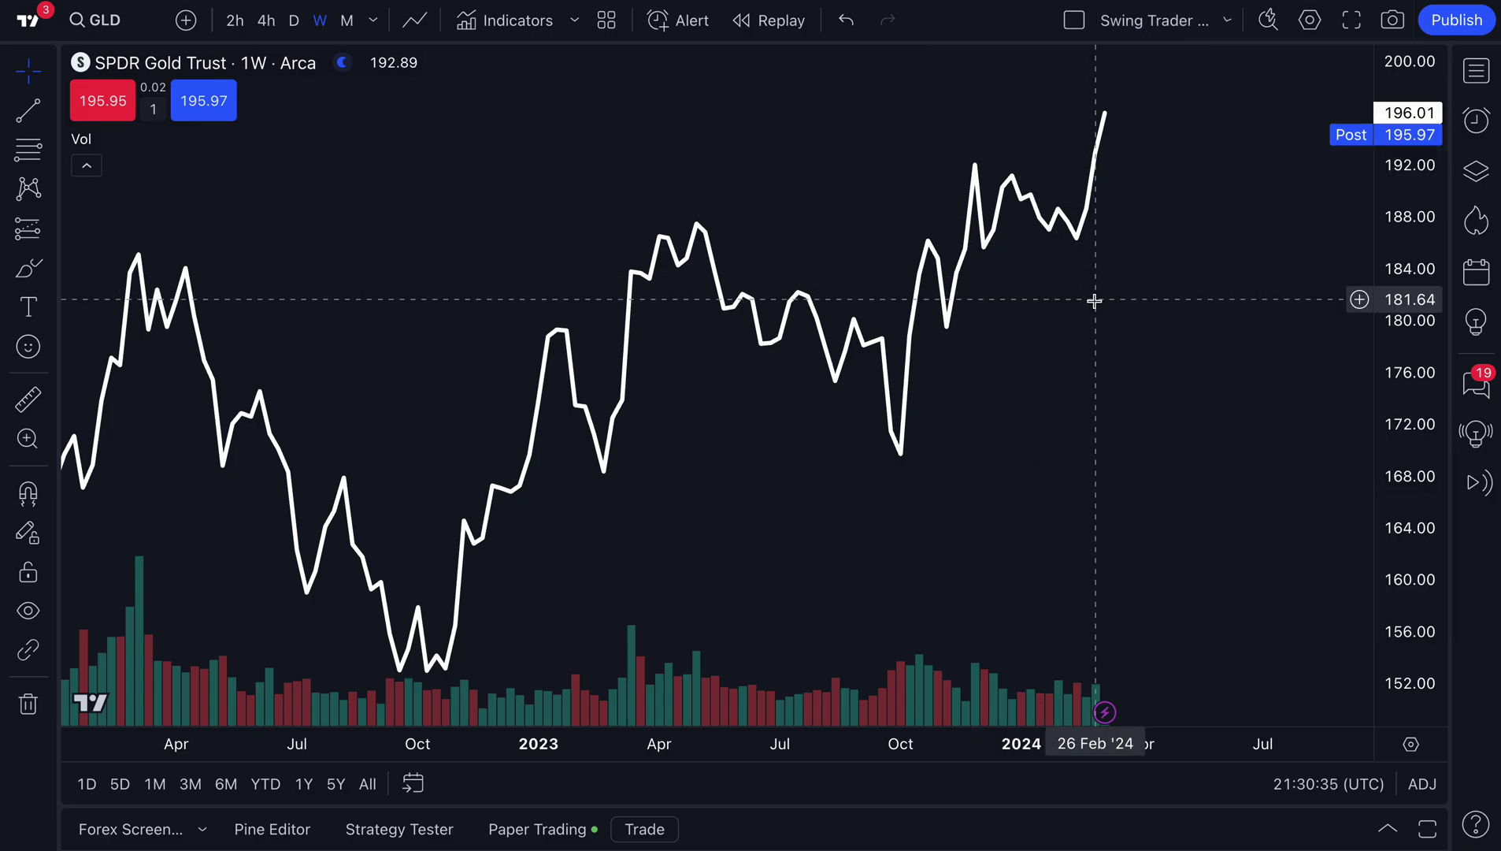
{"action": "scroll", "coordinate": [1039, 335], "scroll_direction": "down", "scroll_amount": 5}
{"action": "left_click", "coordinate": [1227, 20]}
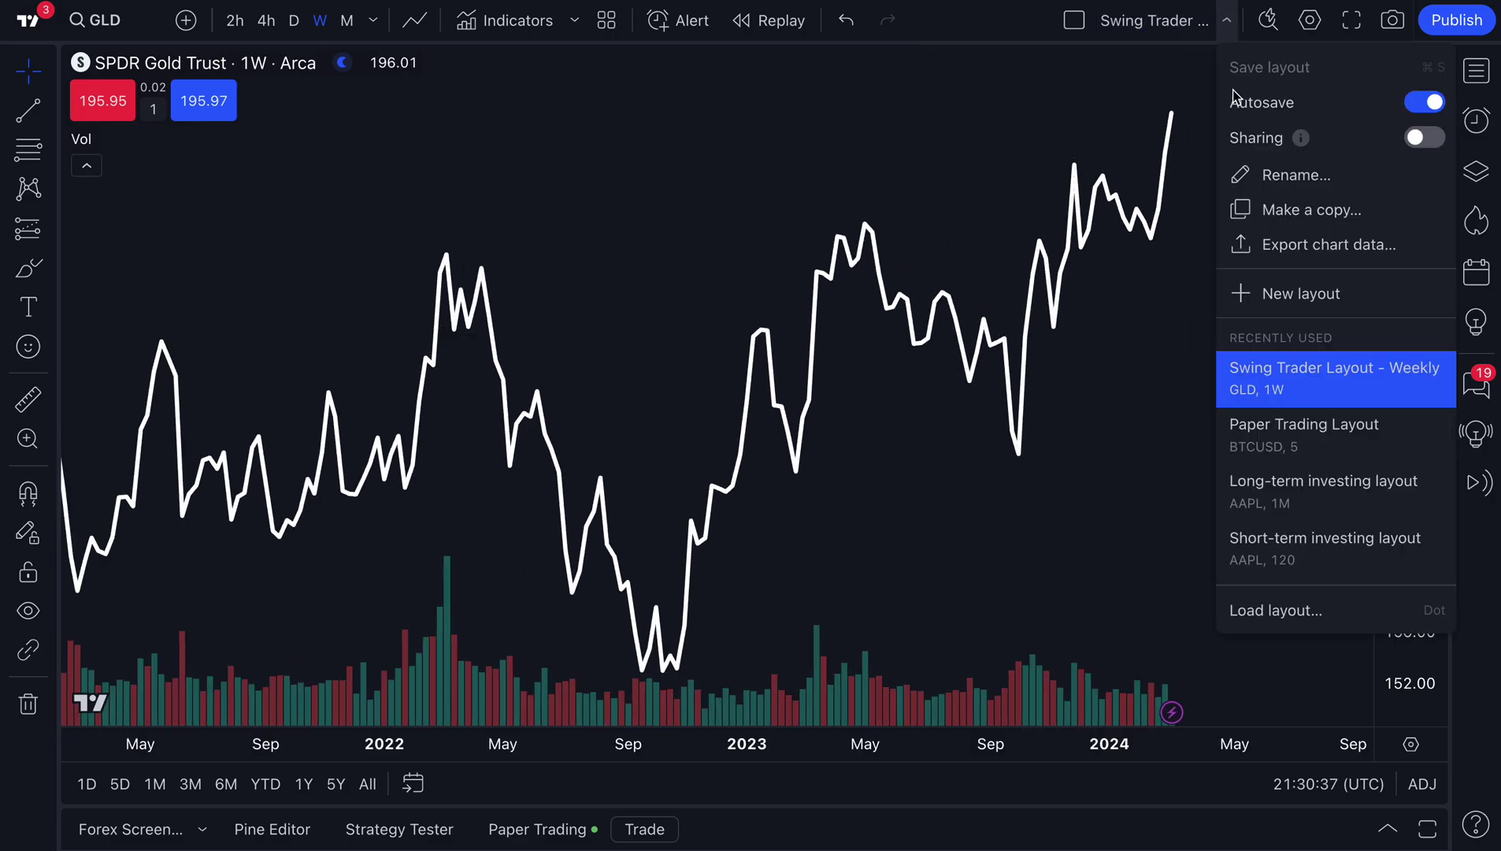
{"action": "left_click", "coordinate": [1305, 435]}
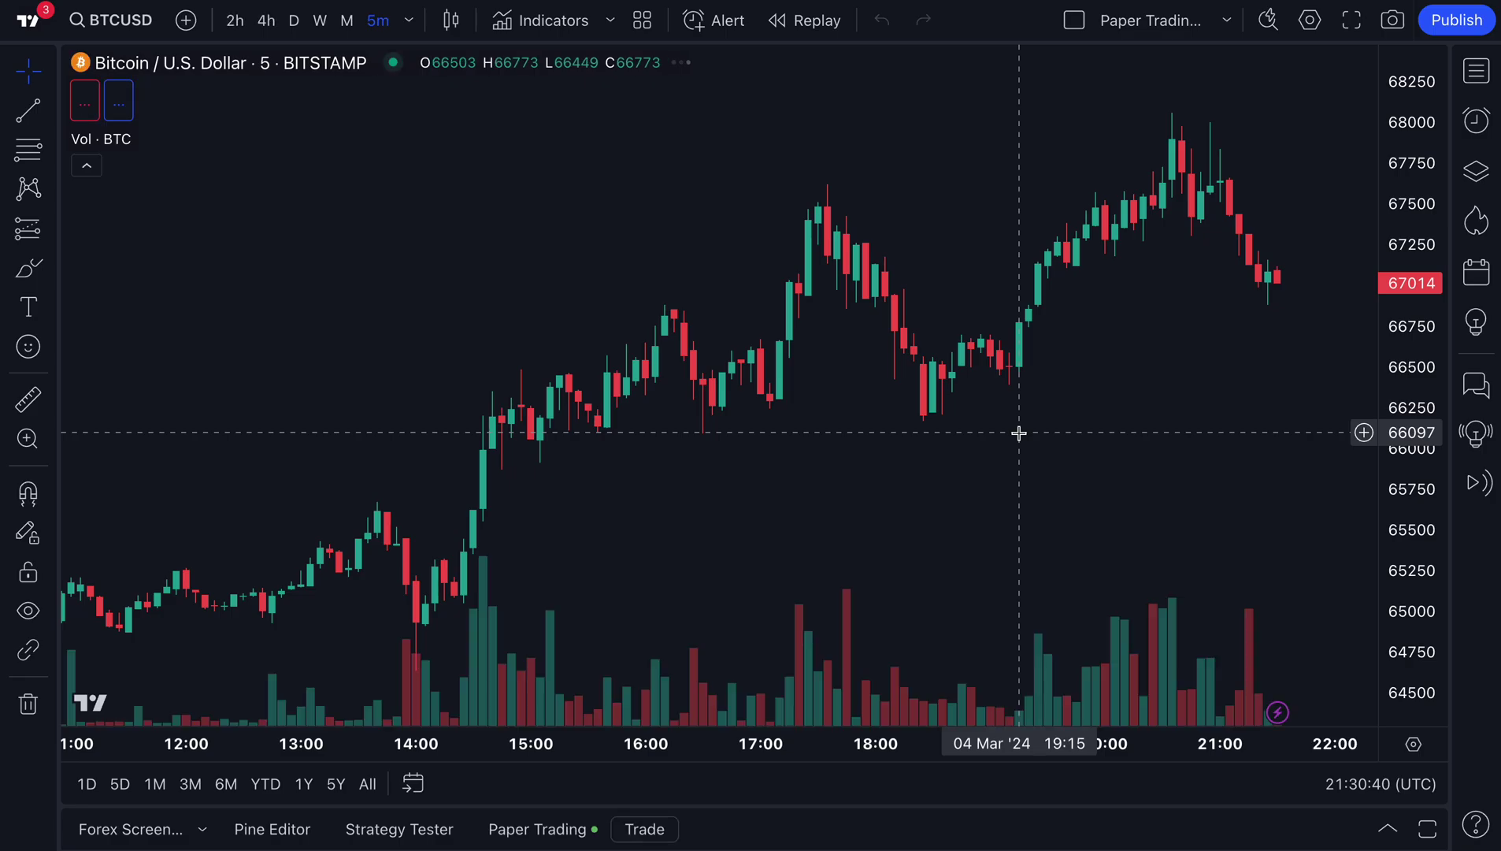
{"action": "left_click", "coordinate": [1227, 21]}
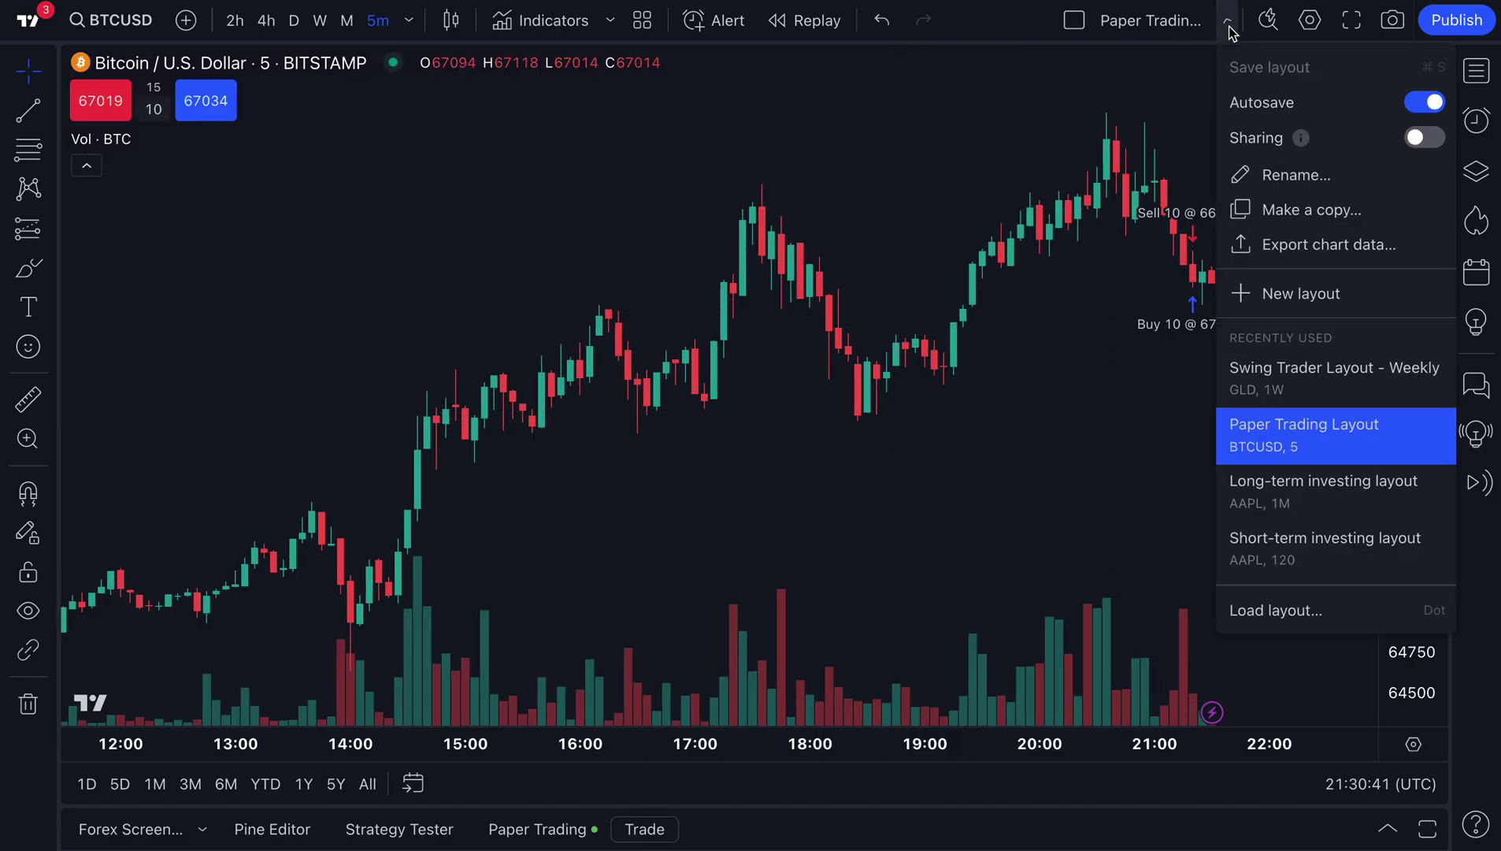
{"action": "left_click", "coordinate": [1298, 377]}
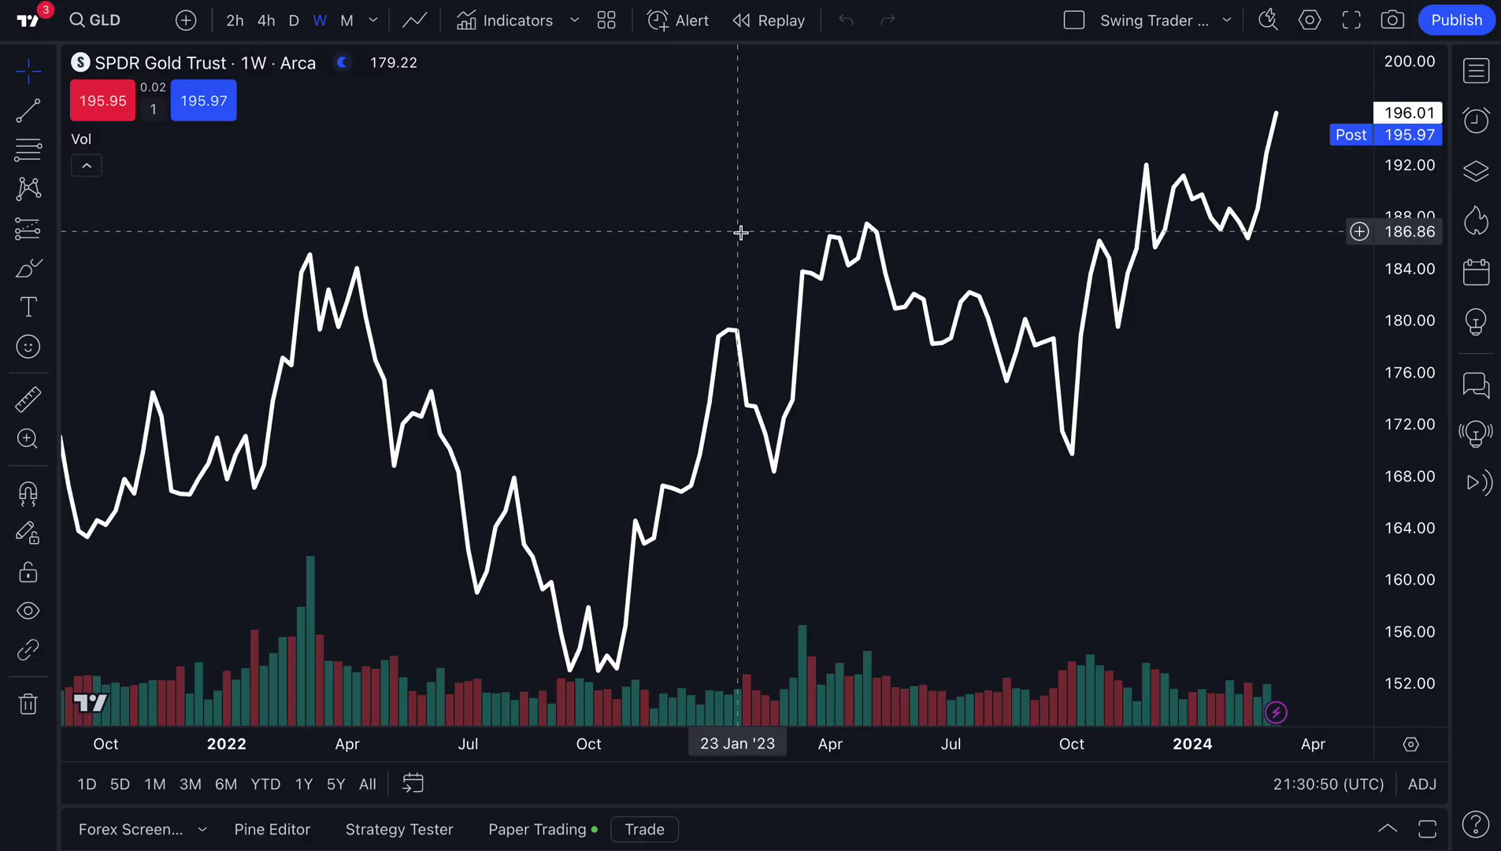
{"action": "scroll", "coordinate": [553, 187], "scroll_direction": "right", "scroll_amount": 3}
{"action": "scroll", "coordinate": [553, 188], "scroll_direction": "up", "scroll_amount": 2}
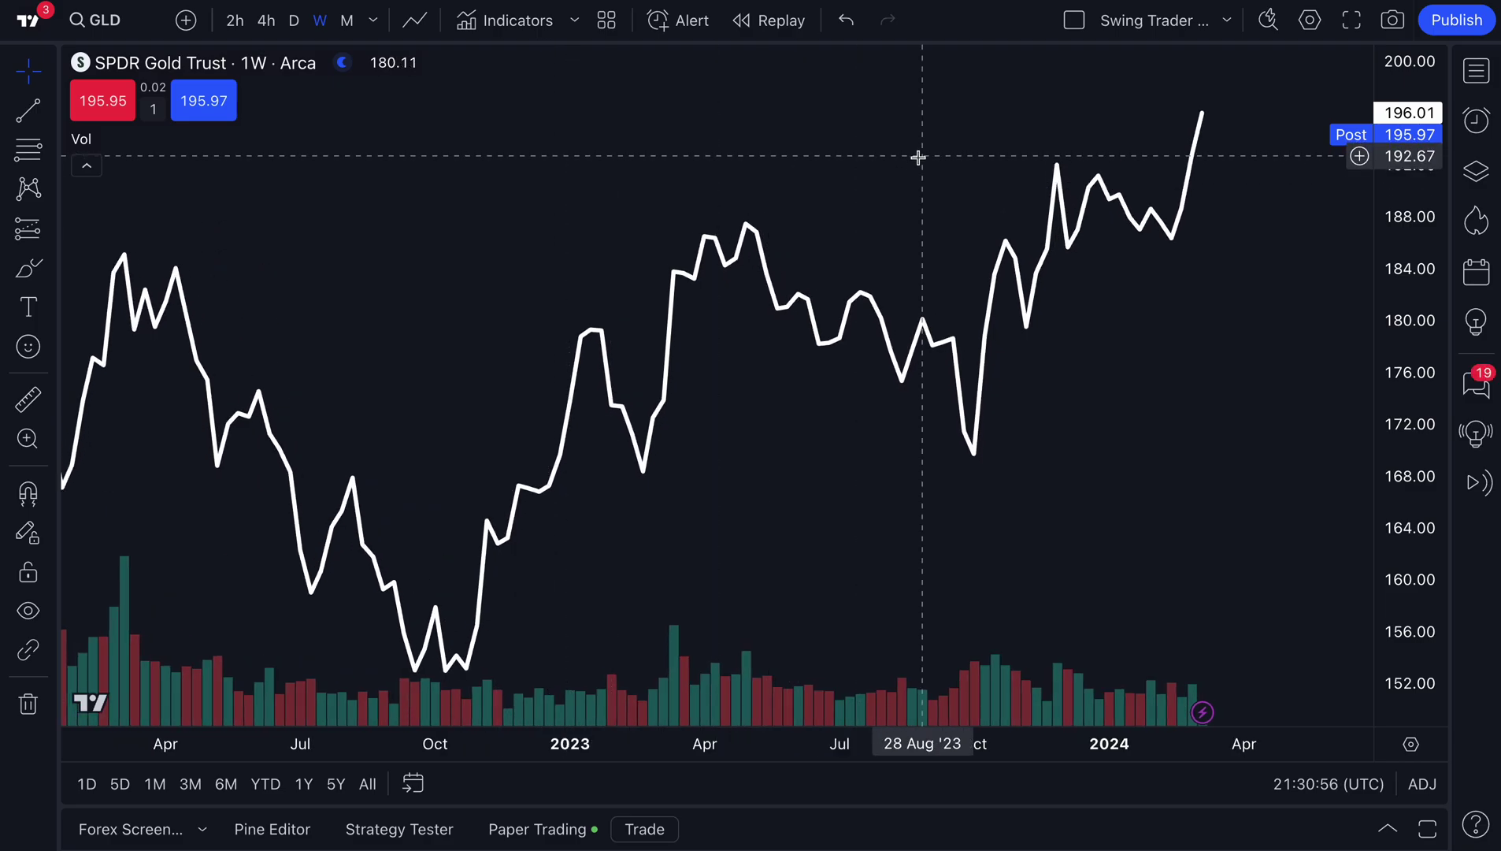
{"action": "left_click", "coordinate": [1227, 24]}
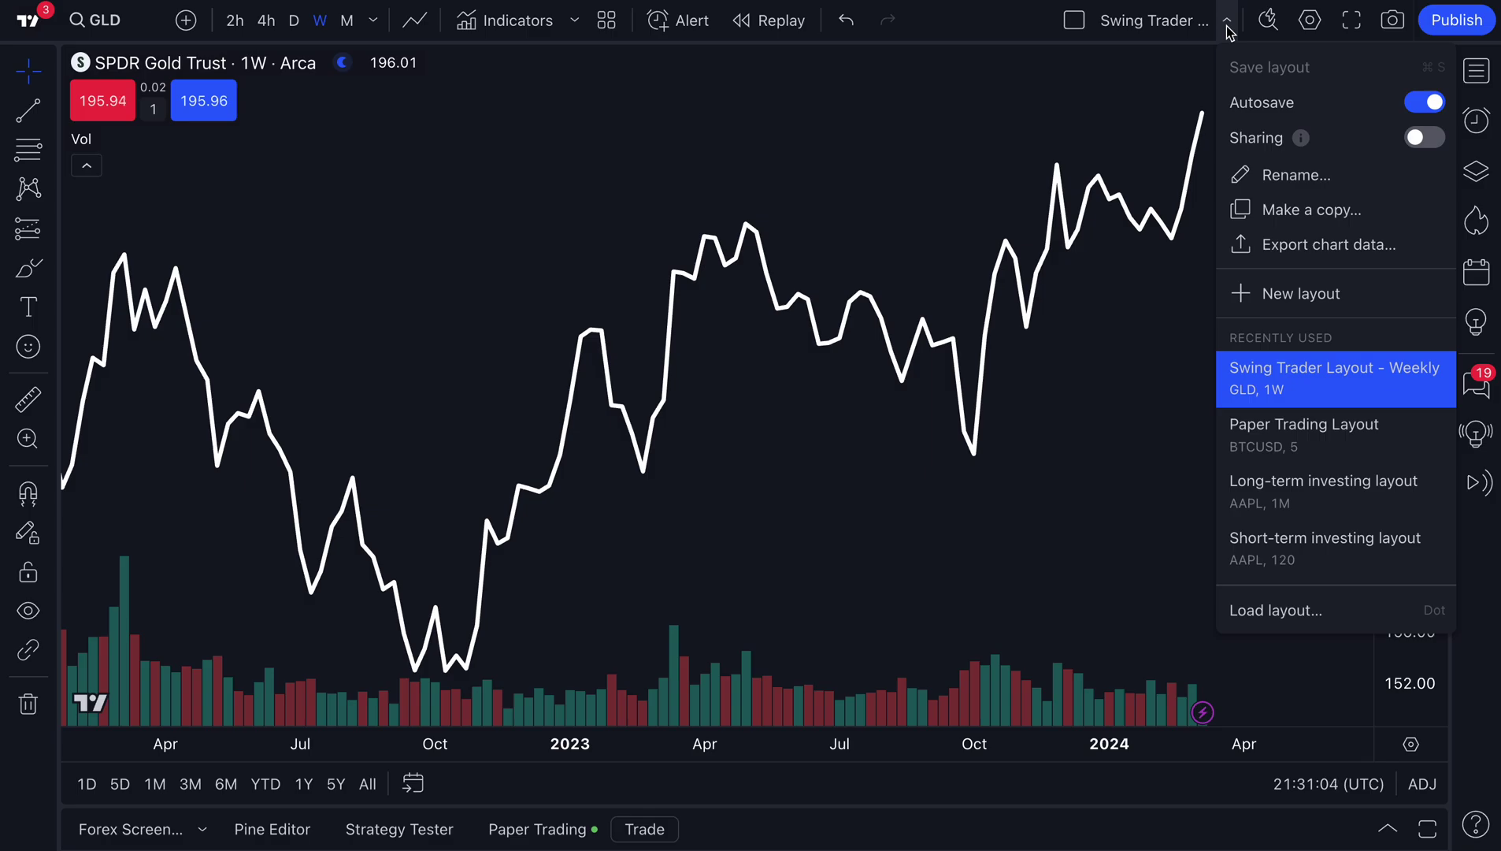
{"action": "left_click", "coordinate": [1277, 296]}
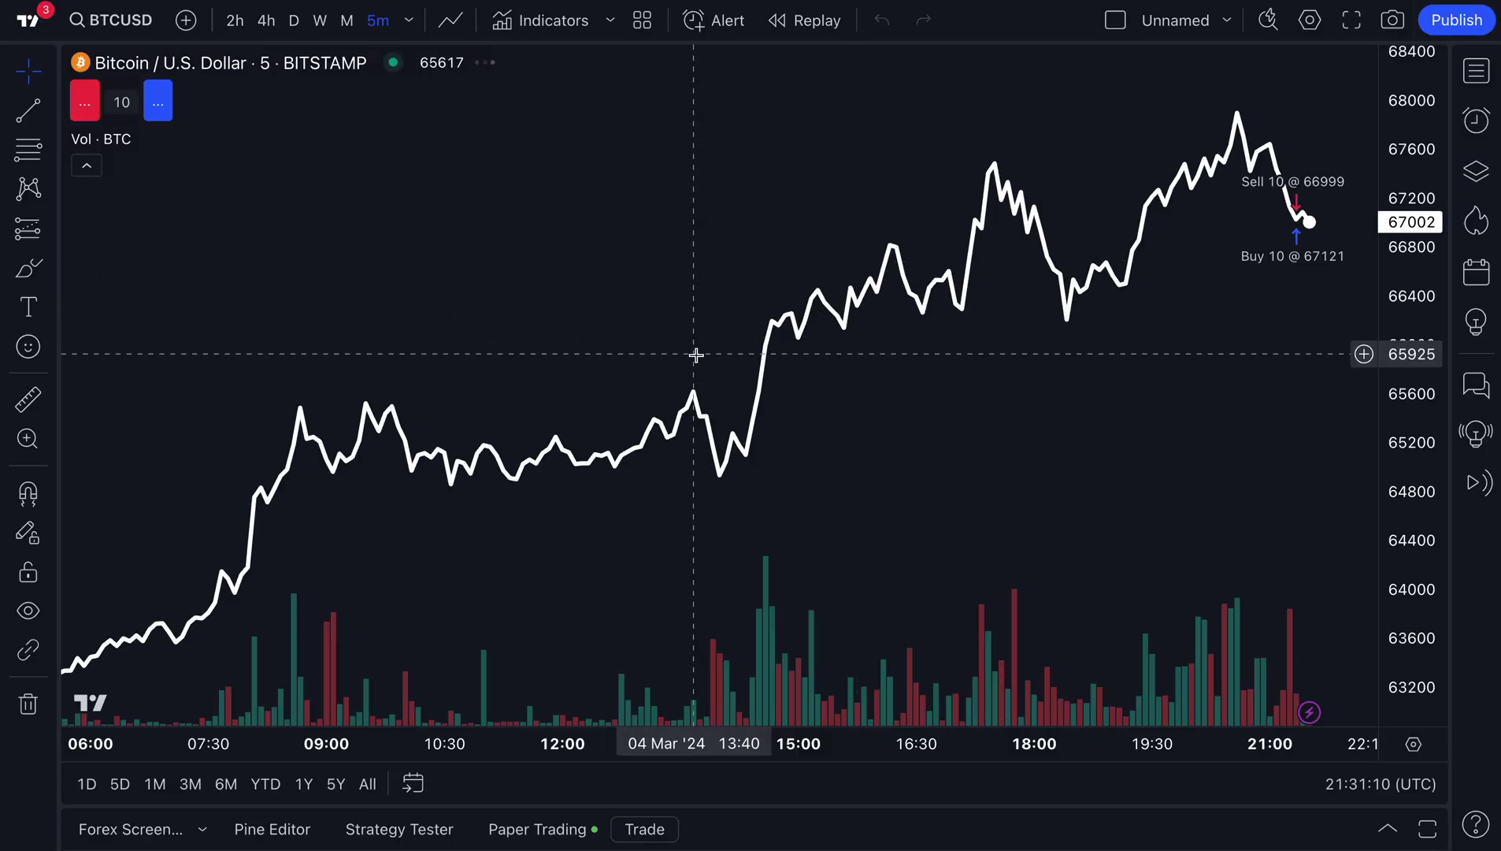
Step: Change the chart symbol to Amazon (AMZN) on NASDAQ
{"action": "left_click", "coordinate": [124, 31]}
{"action": "type", "text": "AMZN"}
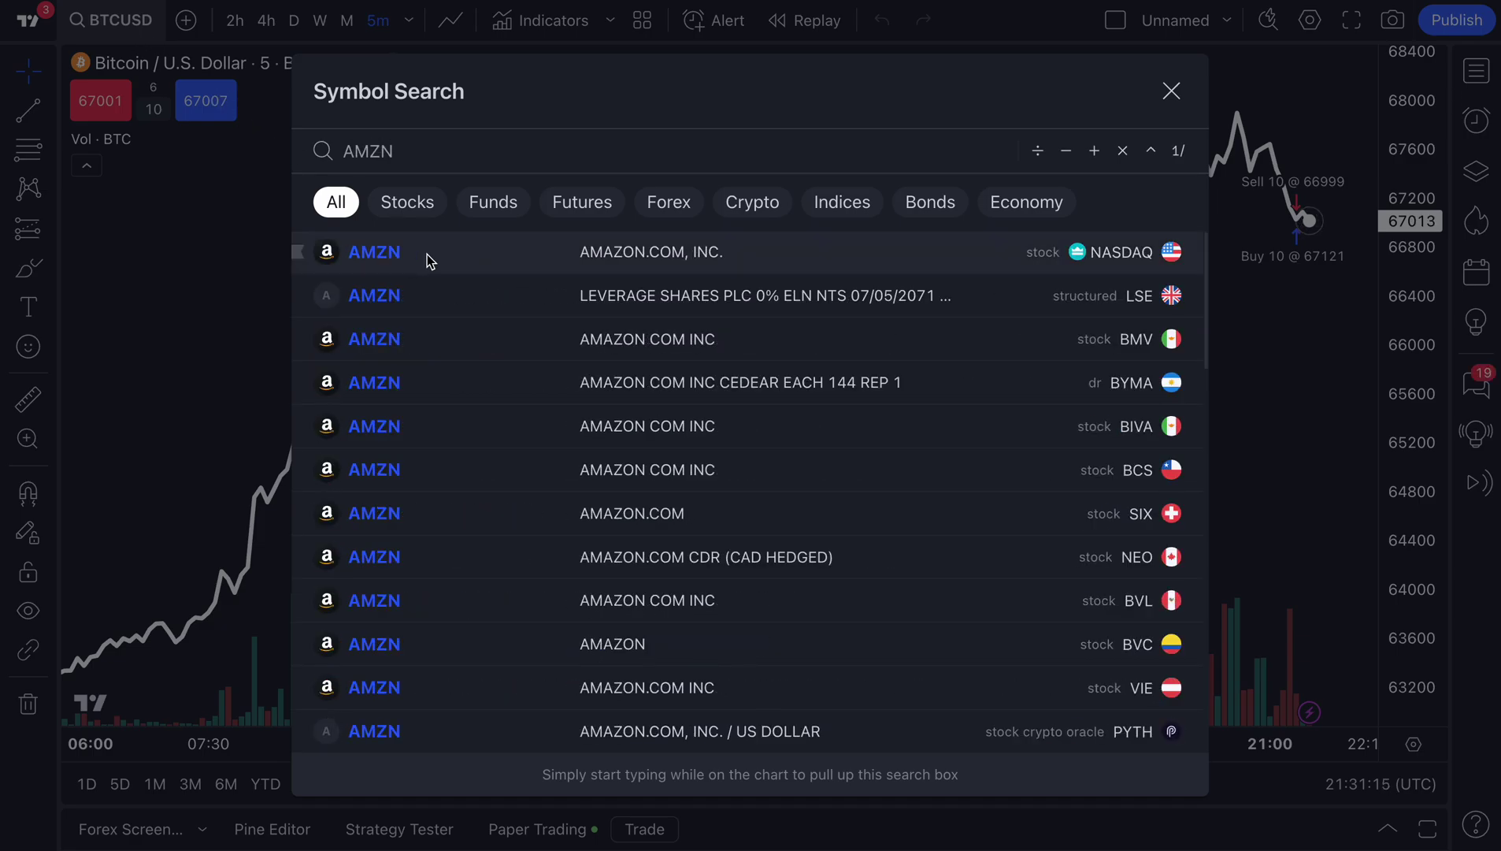
{"action": "left_click", "coordinate": [427, 255]}
Step: Set the chart canvas background to green-teal in chart settings
{"action": "right_click", "coordinate": [519, 228]}
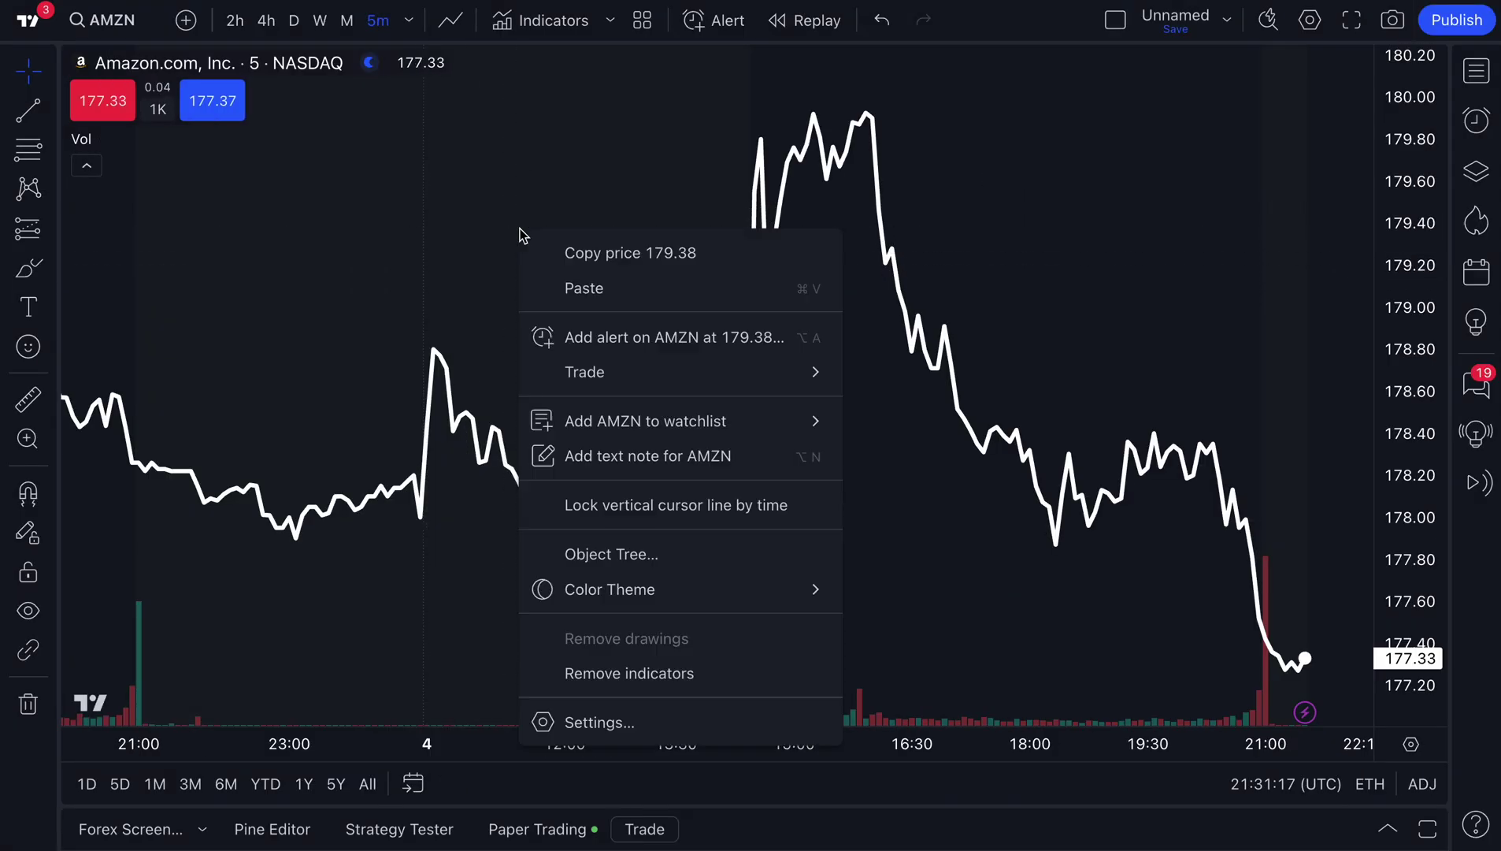
{"action": "left_click", "coordinate": [609, 713]}
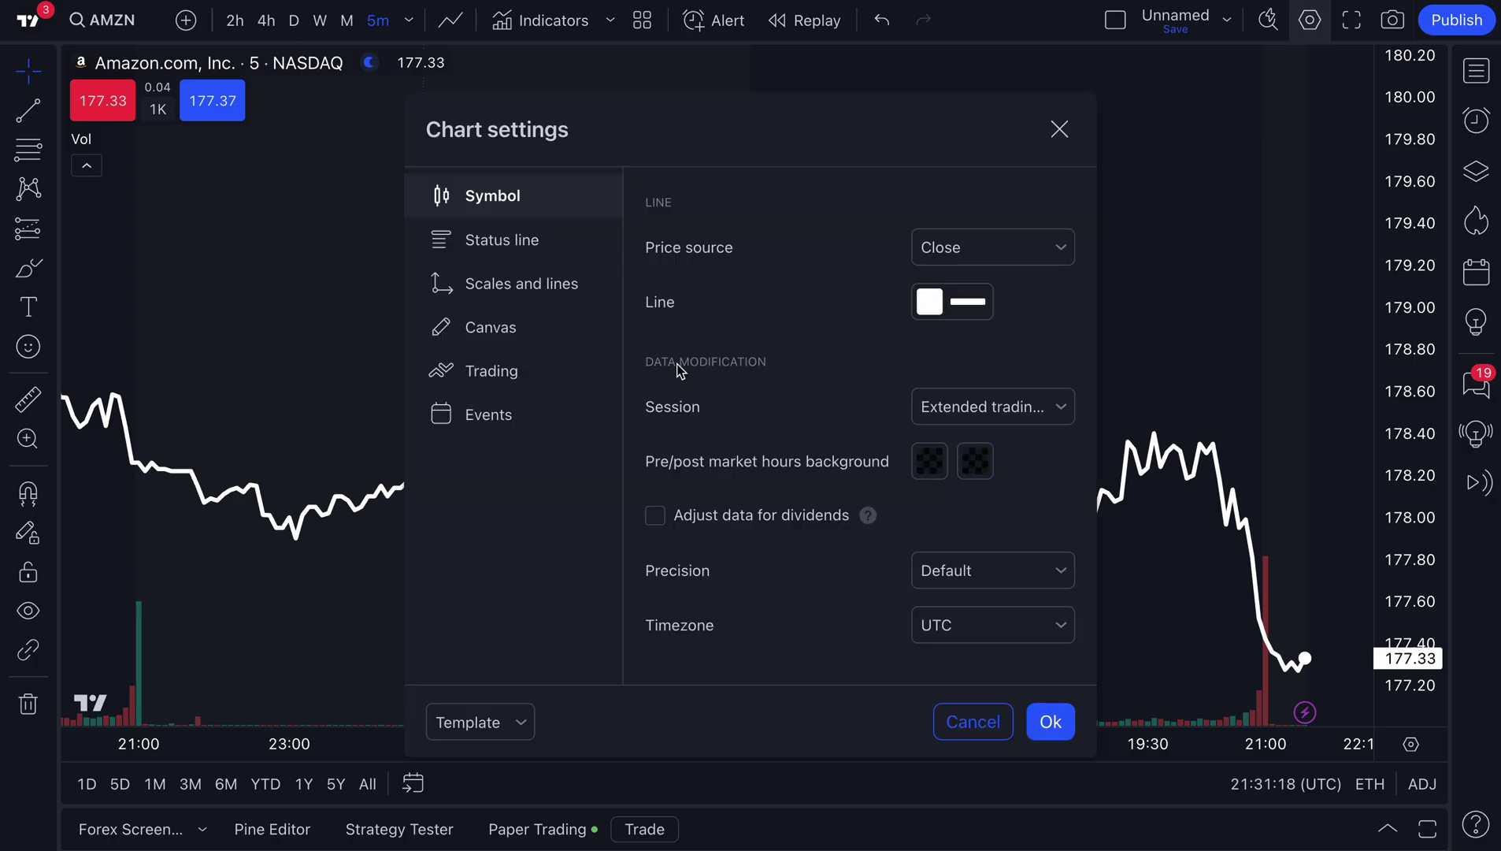
{"action": "left_click", "coordinate": [524, 332]}
{"action": "left_click", "coordinate": [970, 176]}
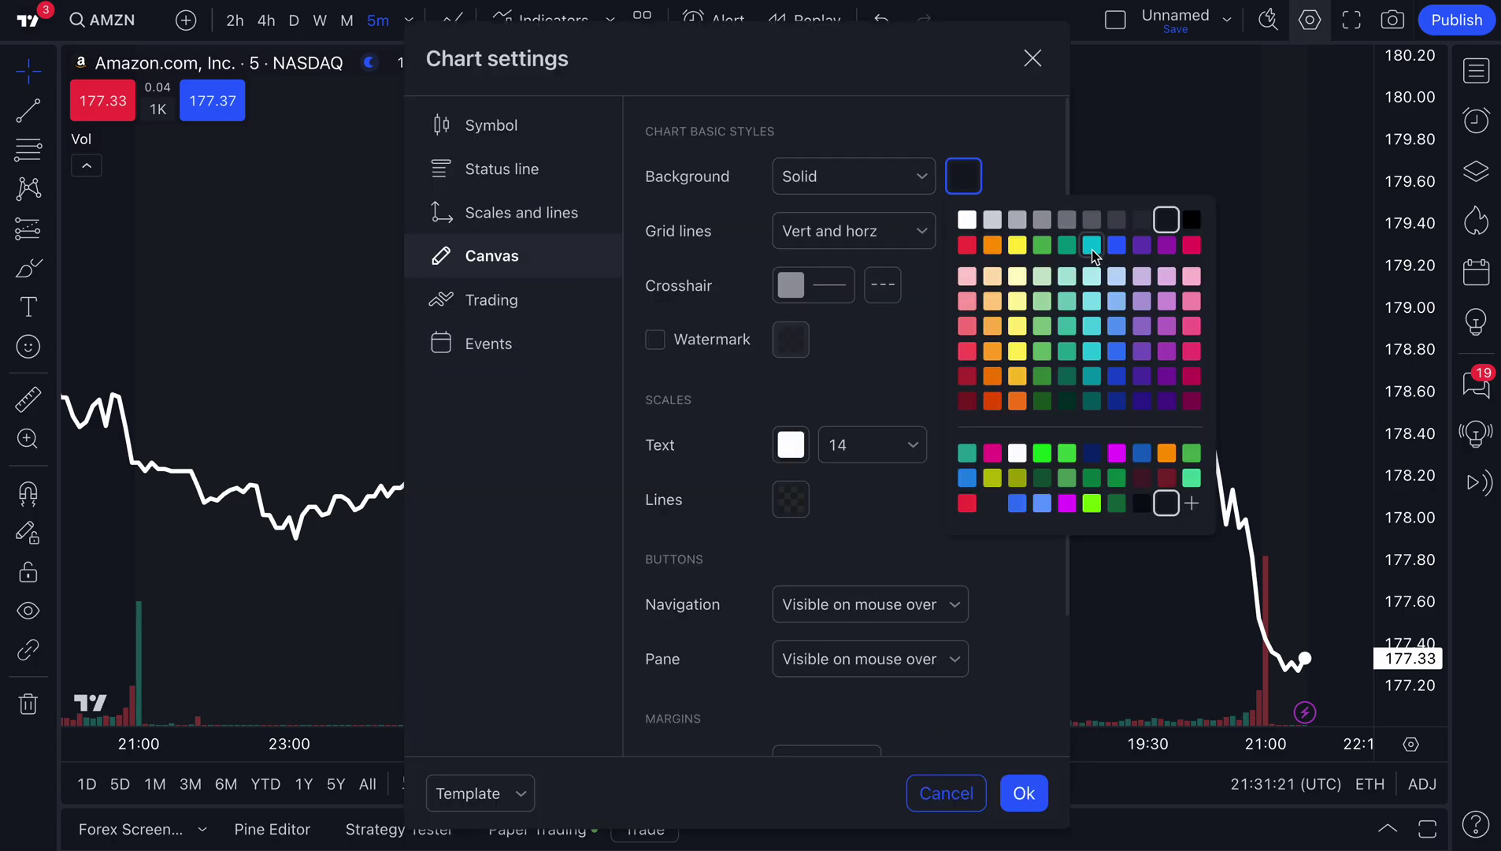
{"action": "left_click", "coordinate": [1068, 247]}
{"action": "left_click", "coordinate": [1039, 134]}
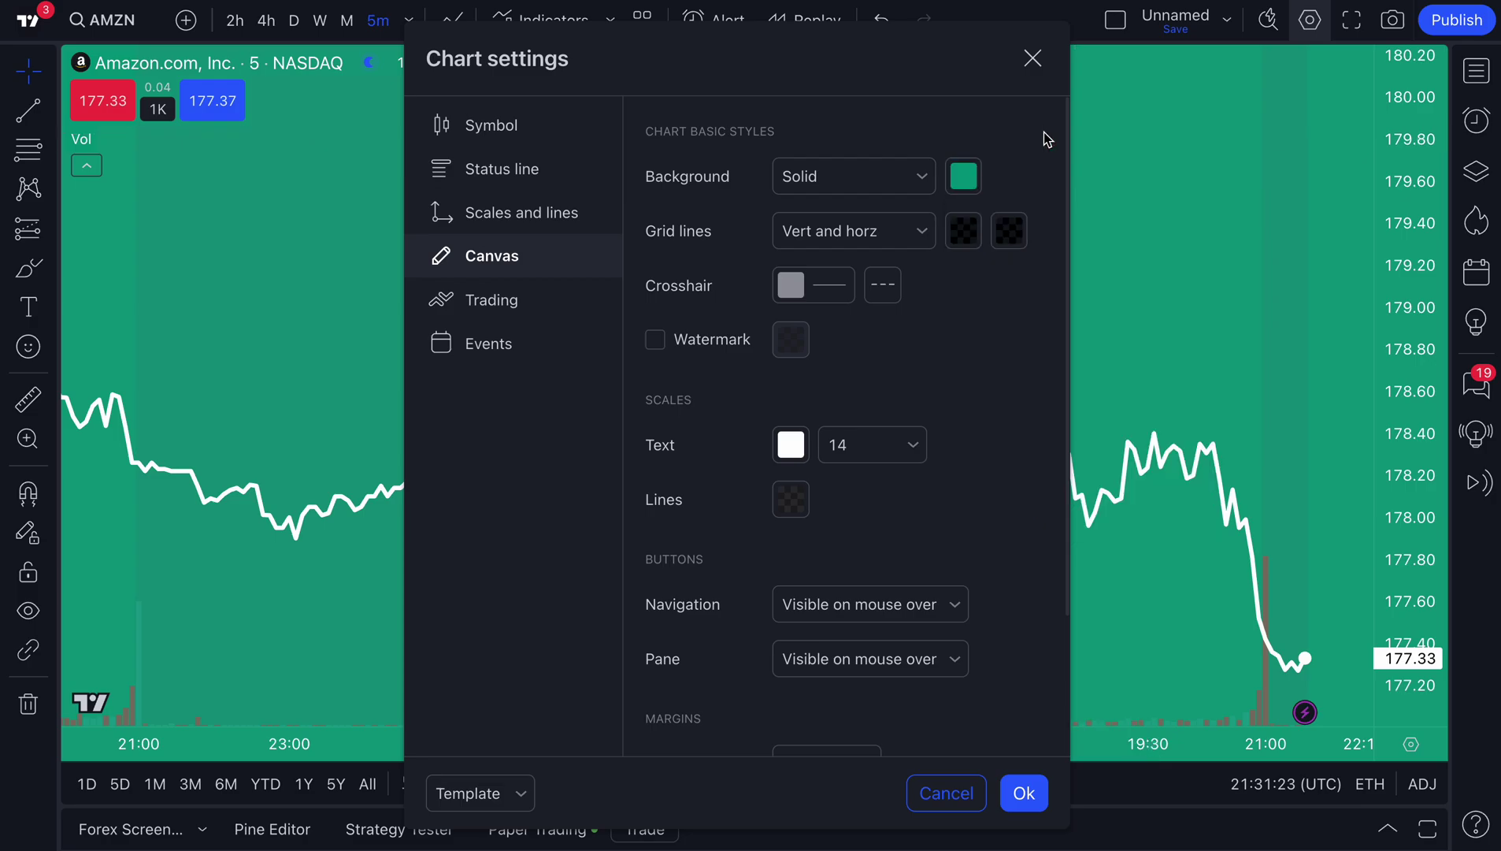
{"action": "left_click", "coordinate": [1033, 58]}
Step: Change the chart style to Area
{"action": "left_click", "coordinate": [451, 22]}
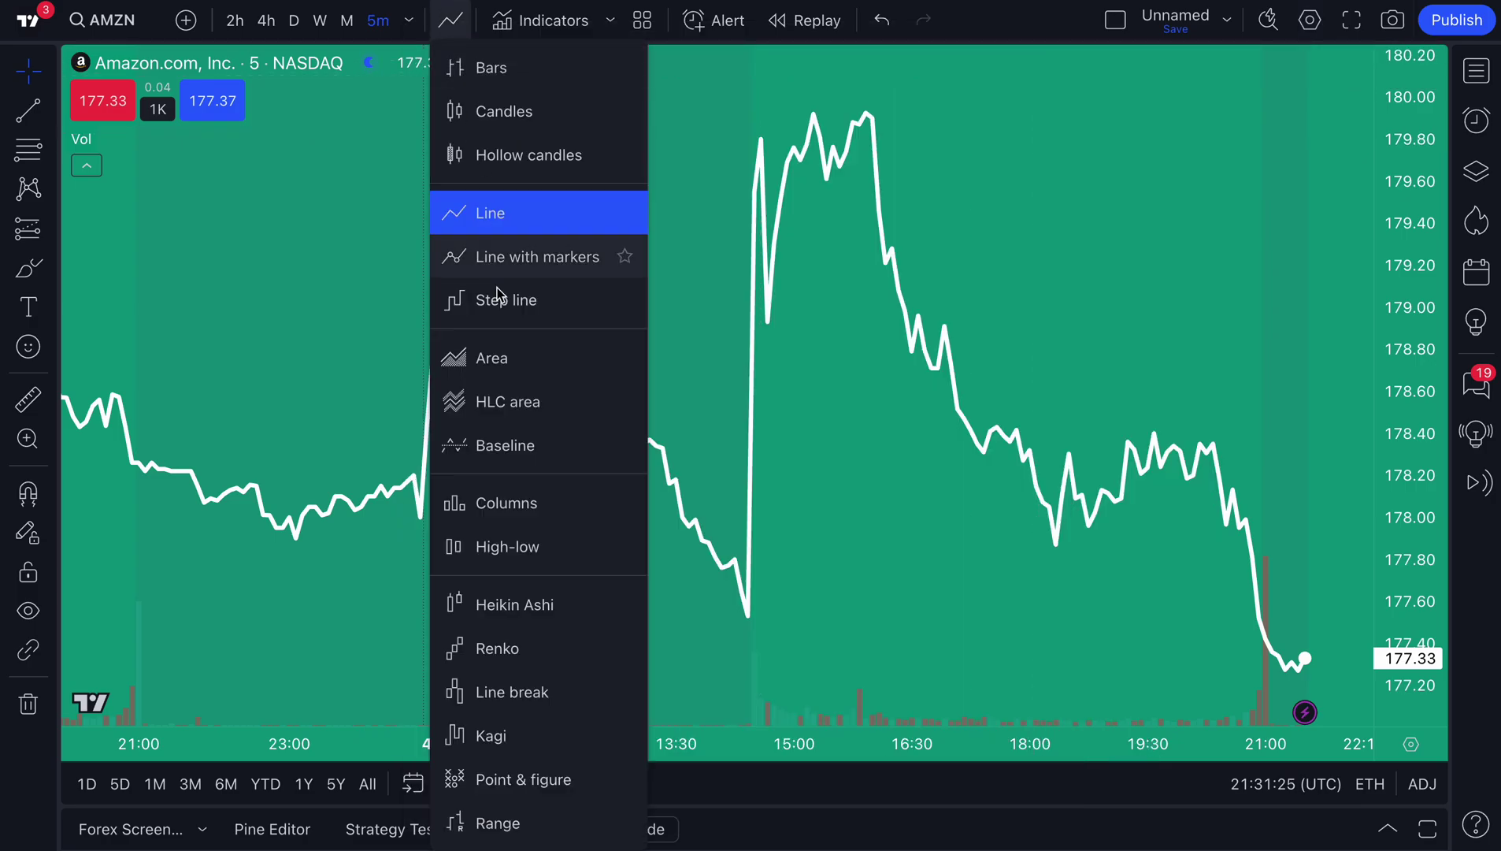
{"action": "left_click", "coordinate": [499, 357]}
{"action": "scroll", "coordinate": [616, 283], "scroll_direction": "down", "scroll_amount": 3}
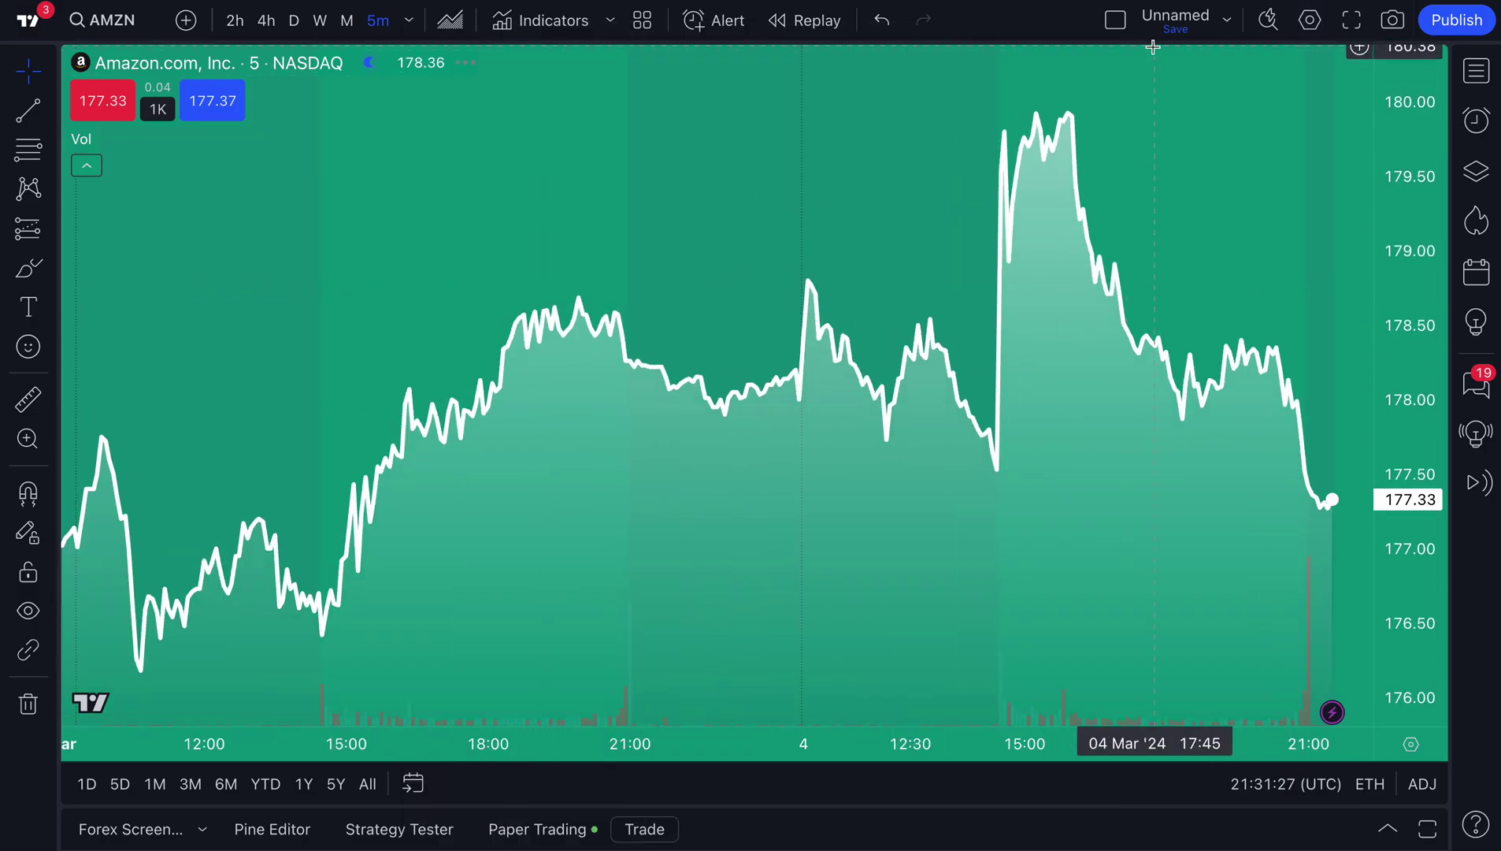
Step: Rename the layout to 'Amazon (AMZN) - Chart Layout' and save it
{"action": "left_click", "coordinate": [1230, 32]}
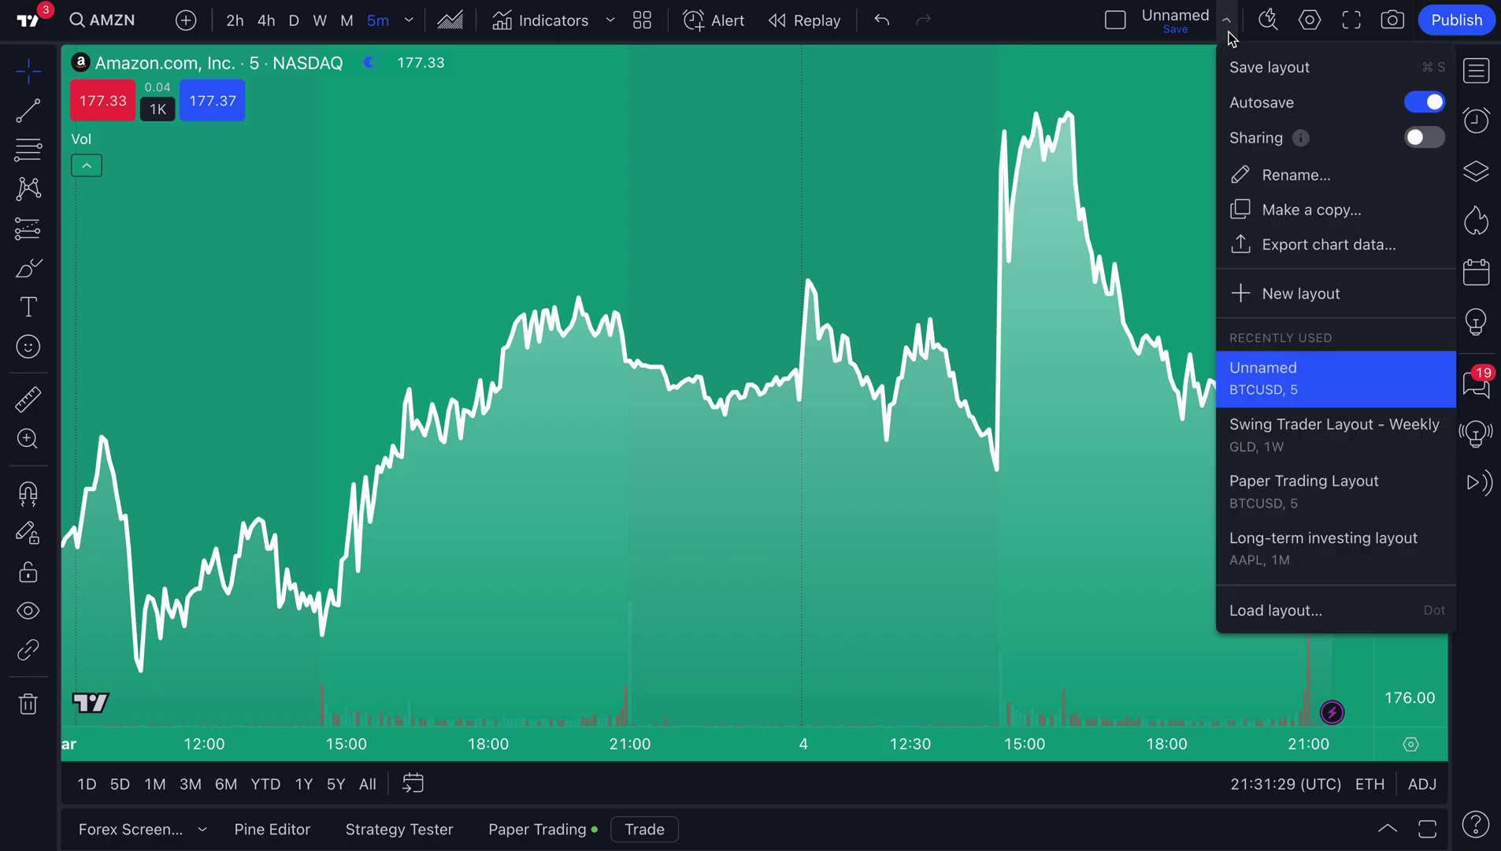
{"action": "left_click", "coordinate": [1312, 175]}
{"action": "type", "text": "Amazon "}
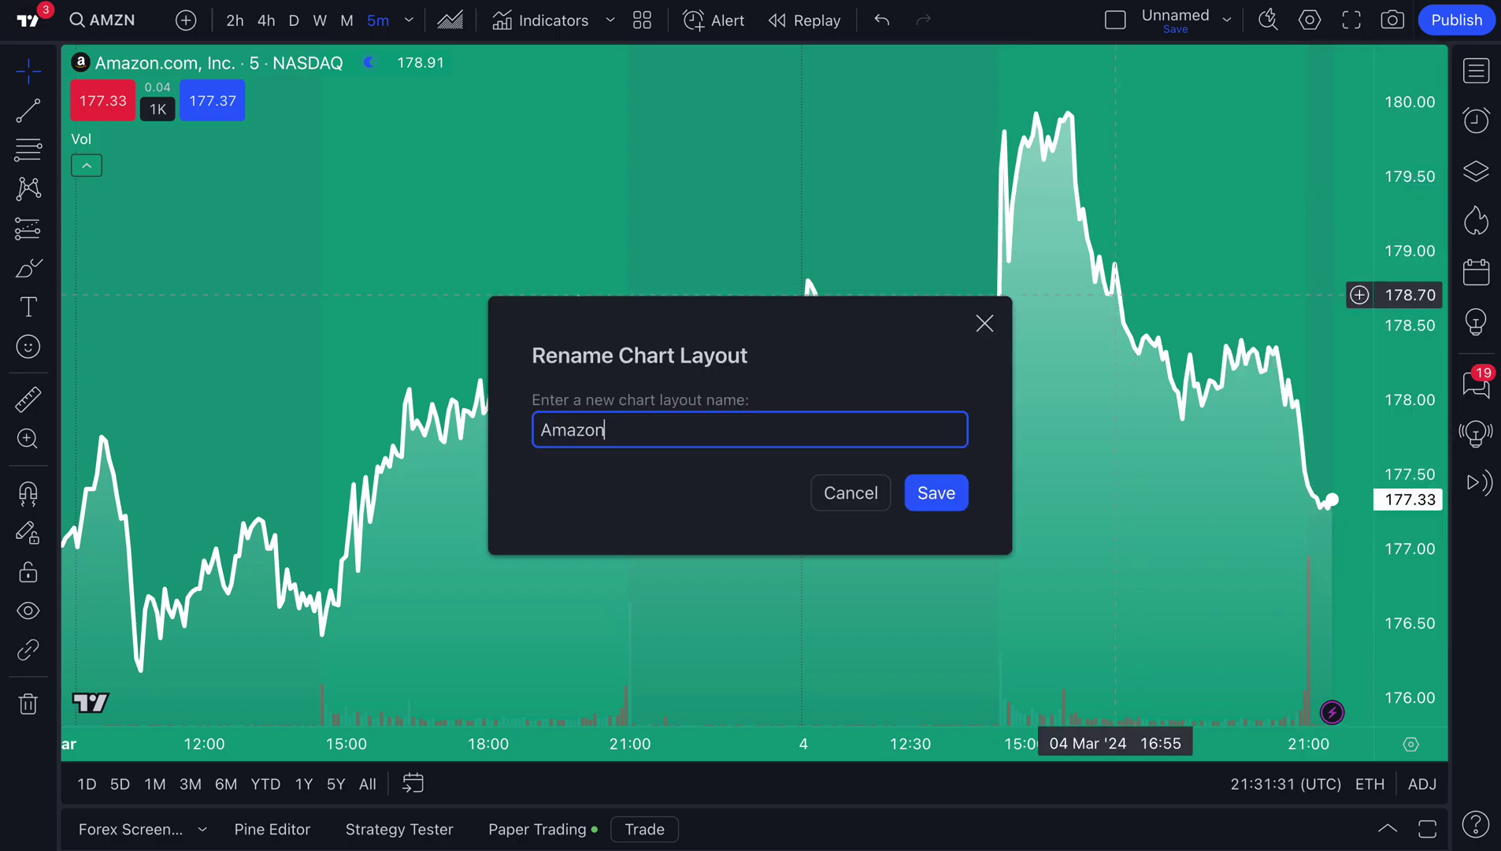
{"action": "type", "text": "Chart Layout"}
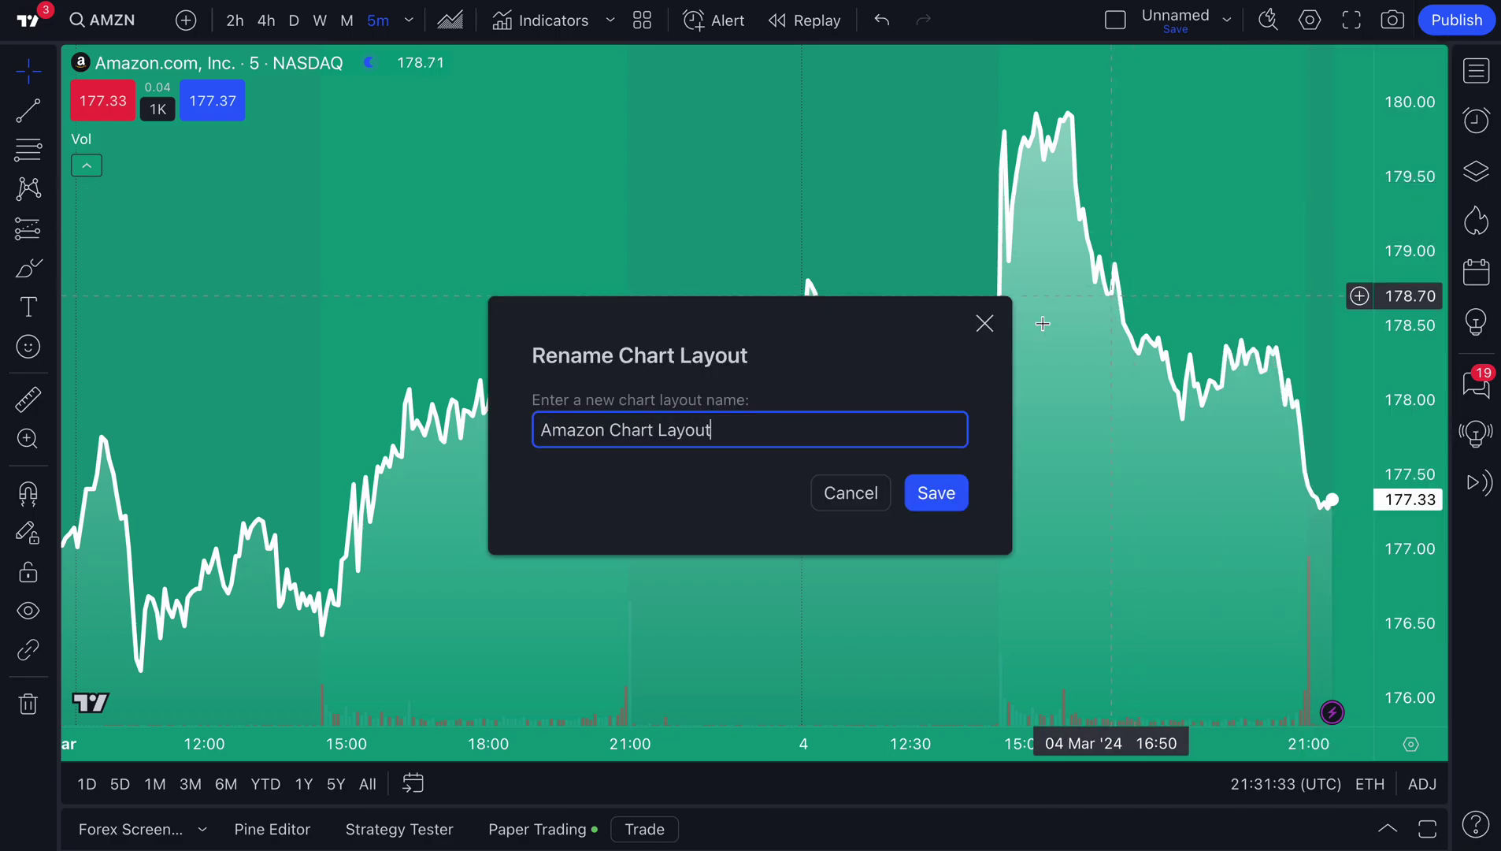
{"action": "left_click", "coordinate": [603, 432]}
{"action": "type", "text": "(AMZN)"}
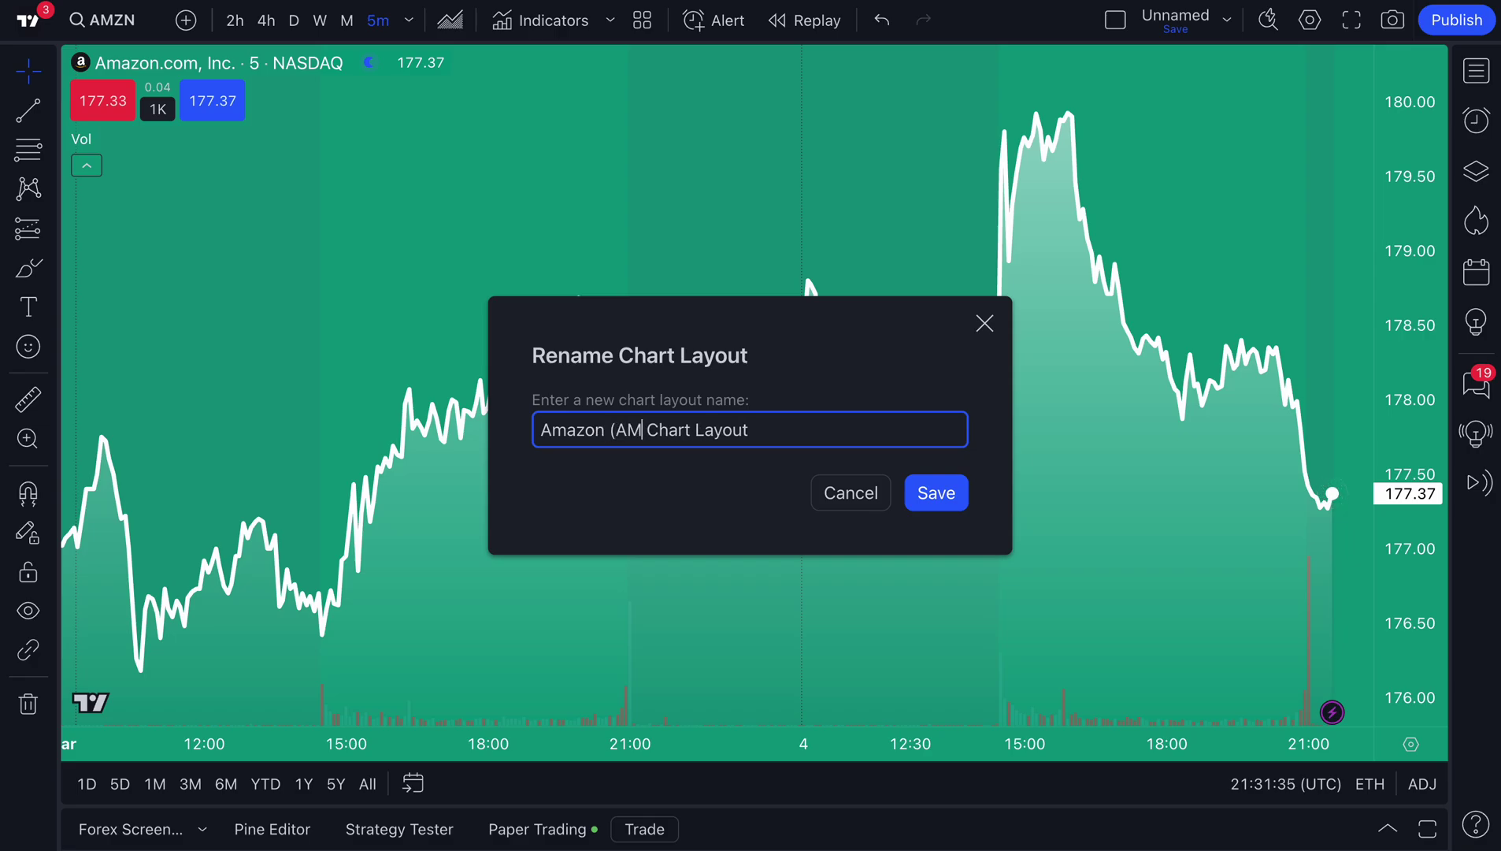
{"action": "type", "text": " -"}
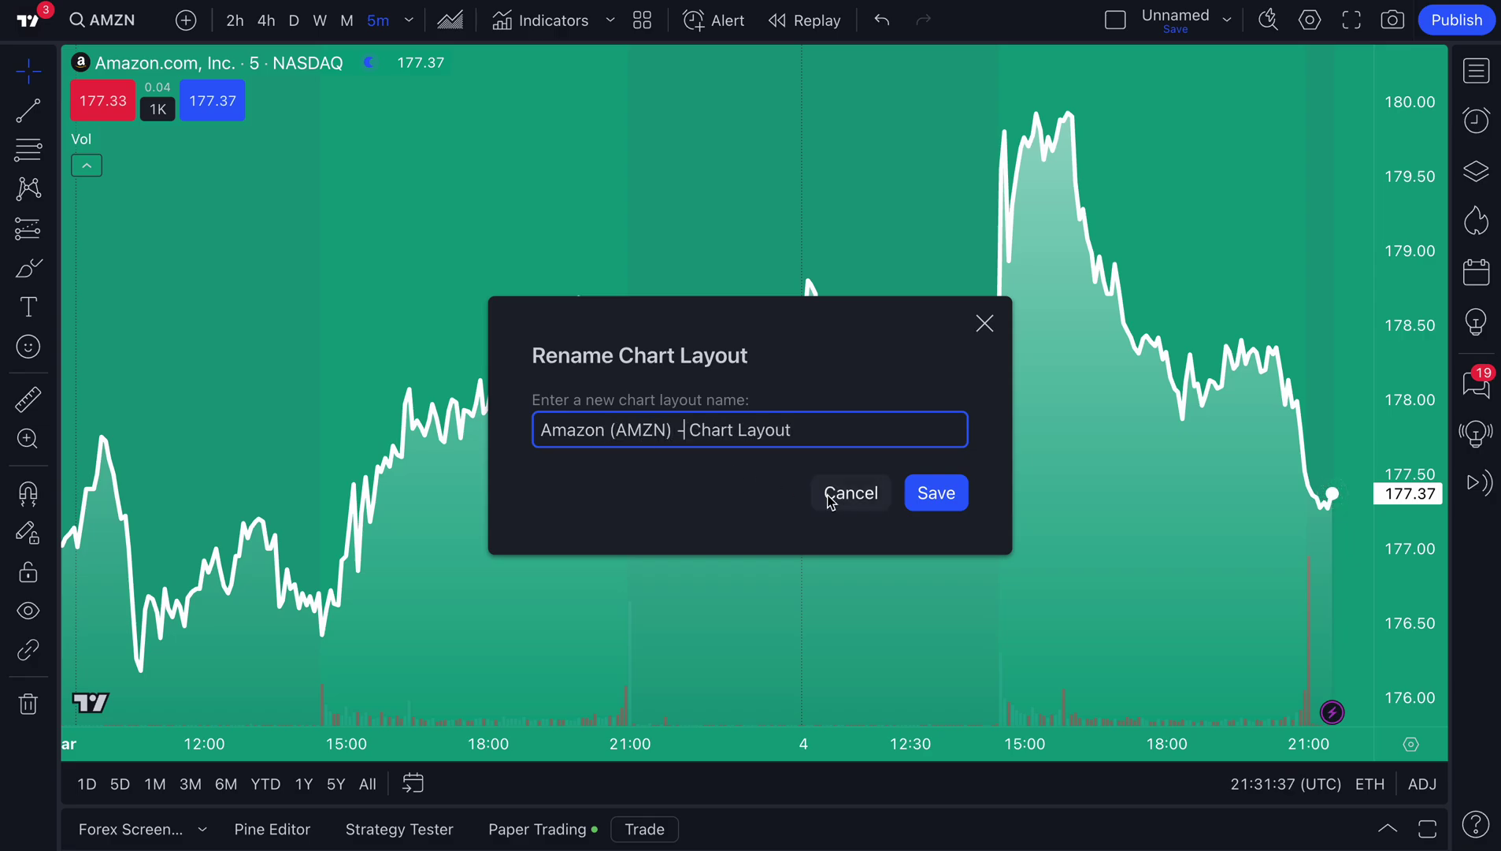
{"action": "left_click", "coordinate": [942, 498]}
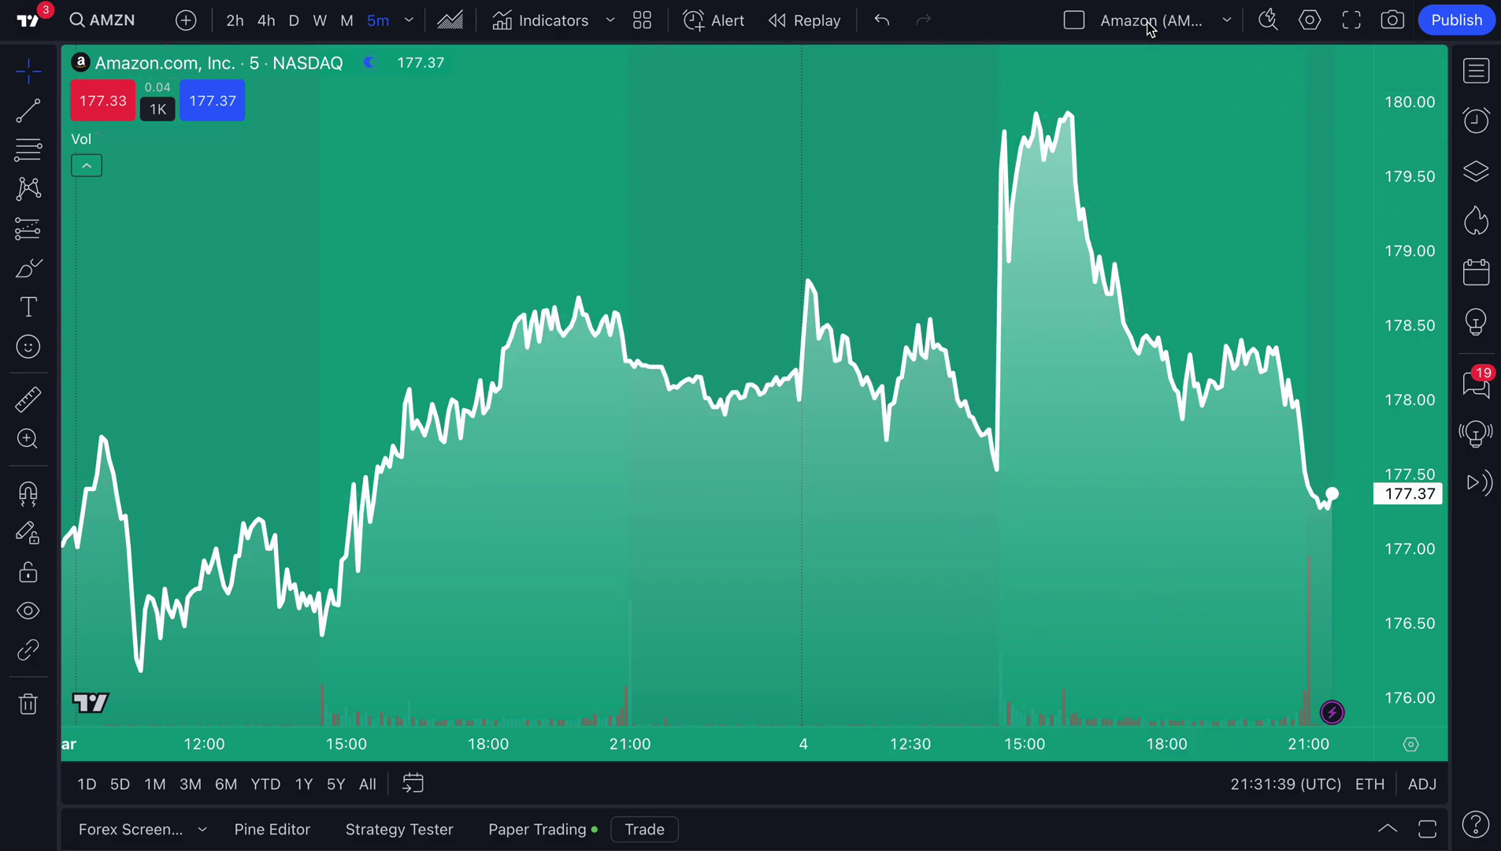
Step: Pan to the latest bars and reselect the Amazon (AMZN) layout from the layouts list
{"action": "left_click_drag", "start_coordinate": [614, 217], "coordinate": [487, 212]}
{"action": "scroll", "coordinate": [487, 212], "scroll_direction": "down", "scroll_amount": 5}
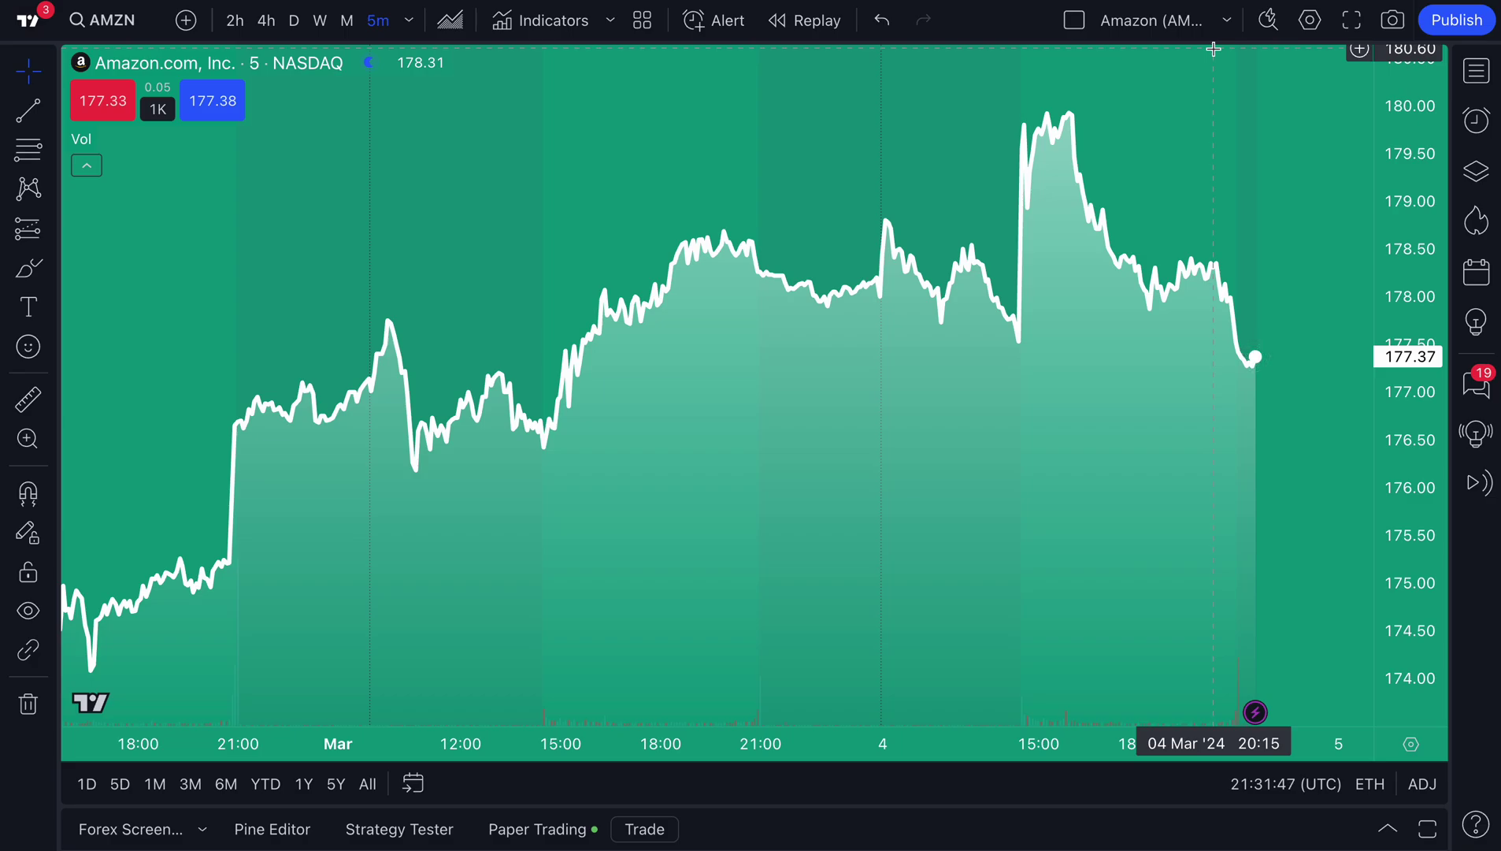
{"action": "left_click", "coordinate": [1226, 26]}
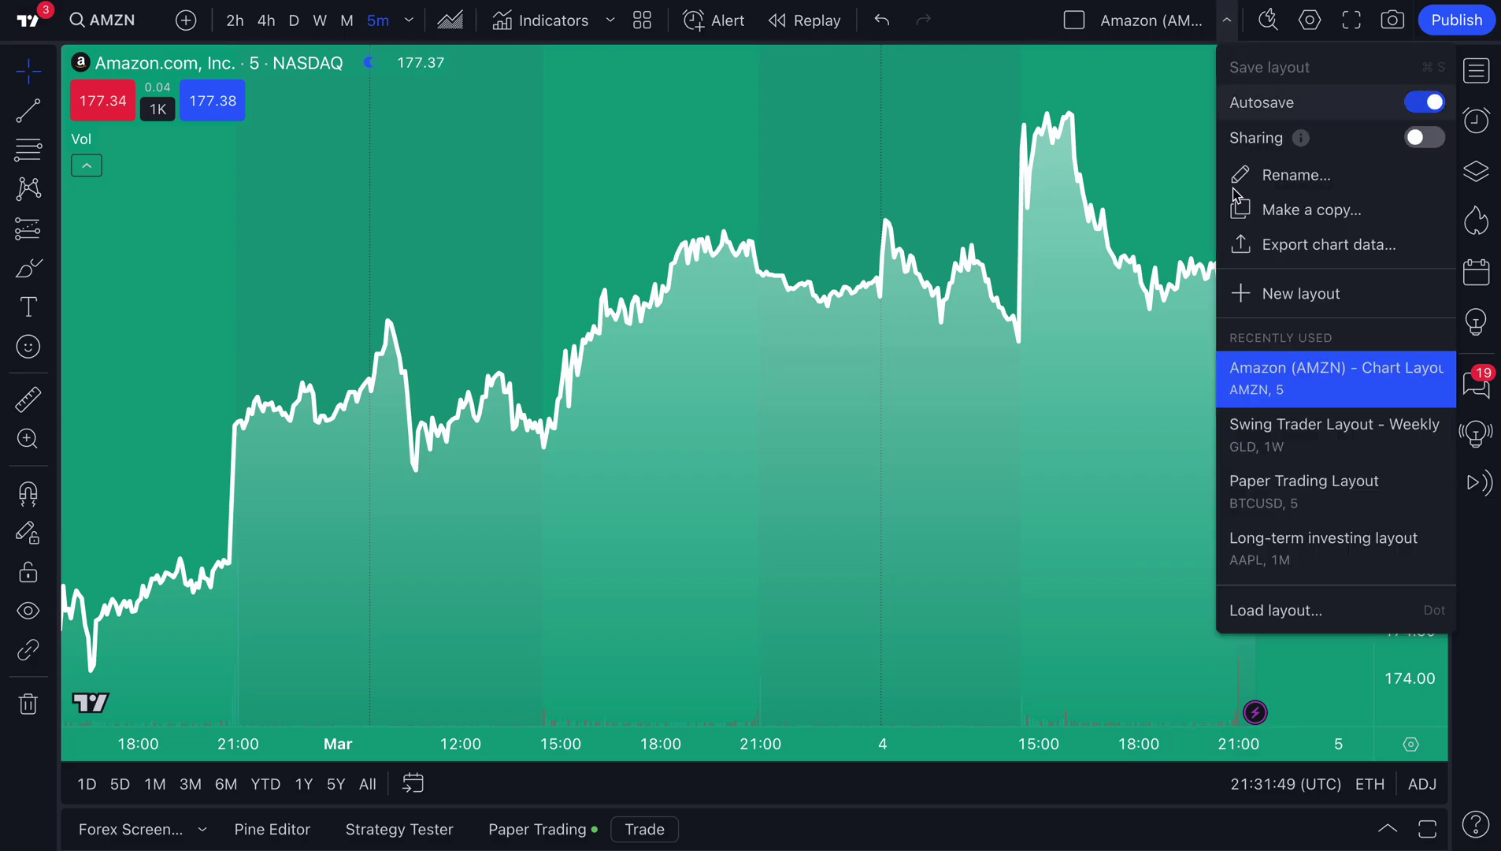
{"action": "left_click", "coordinate": [1349, 392]}
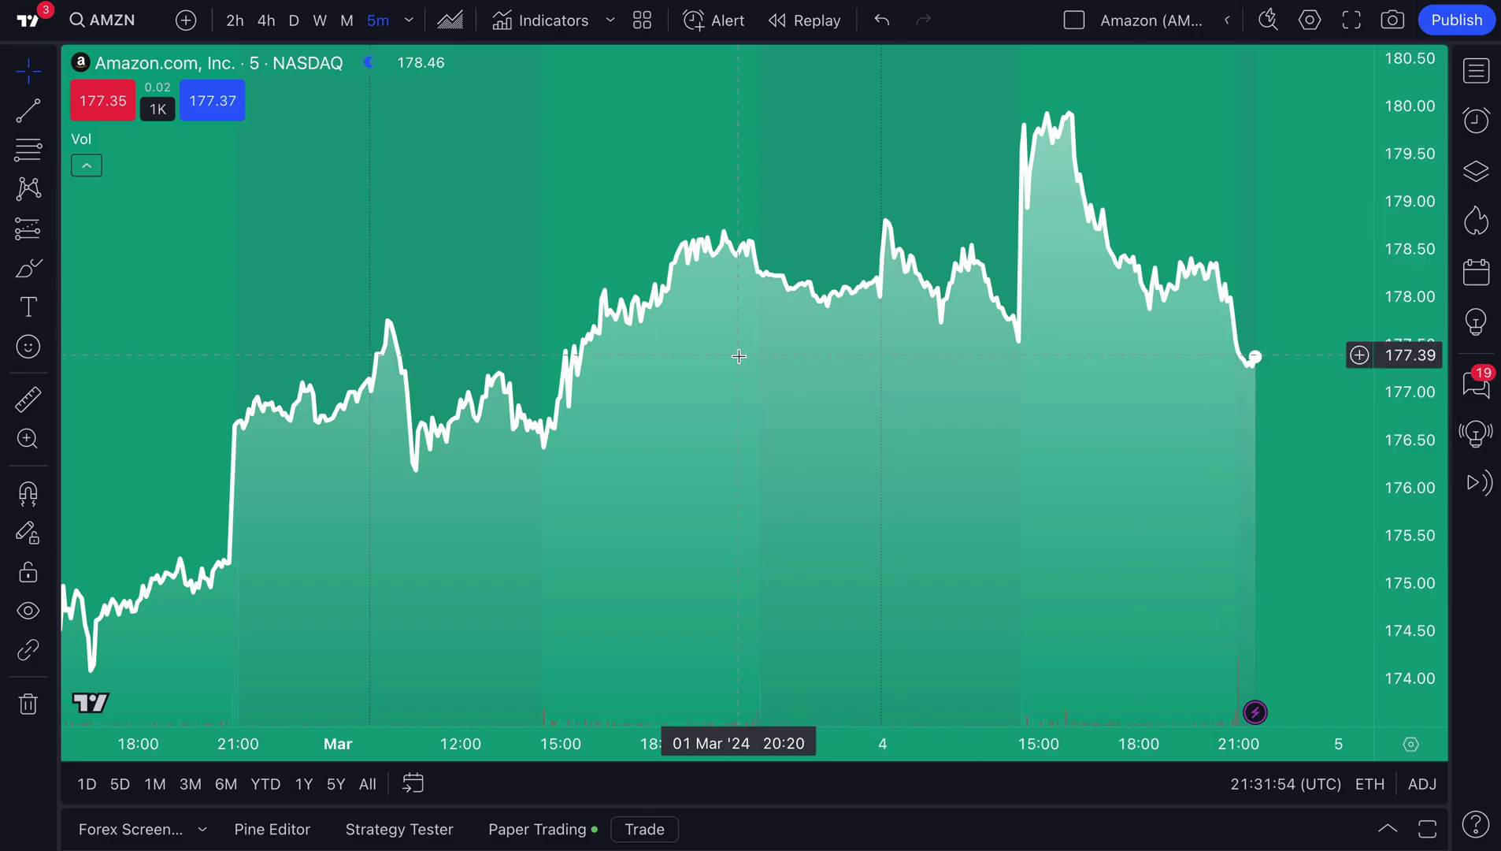
Step: Change the chart symbol to GOOGL, Alphabet Inc. Class A
{"action": "left_click", "coordinate": [139, 30]}
{"action": "type", "text": "GOOGL"}
{"action": "key", "text": "Return"}
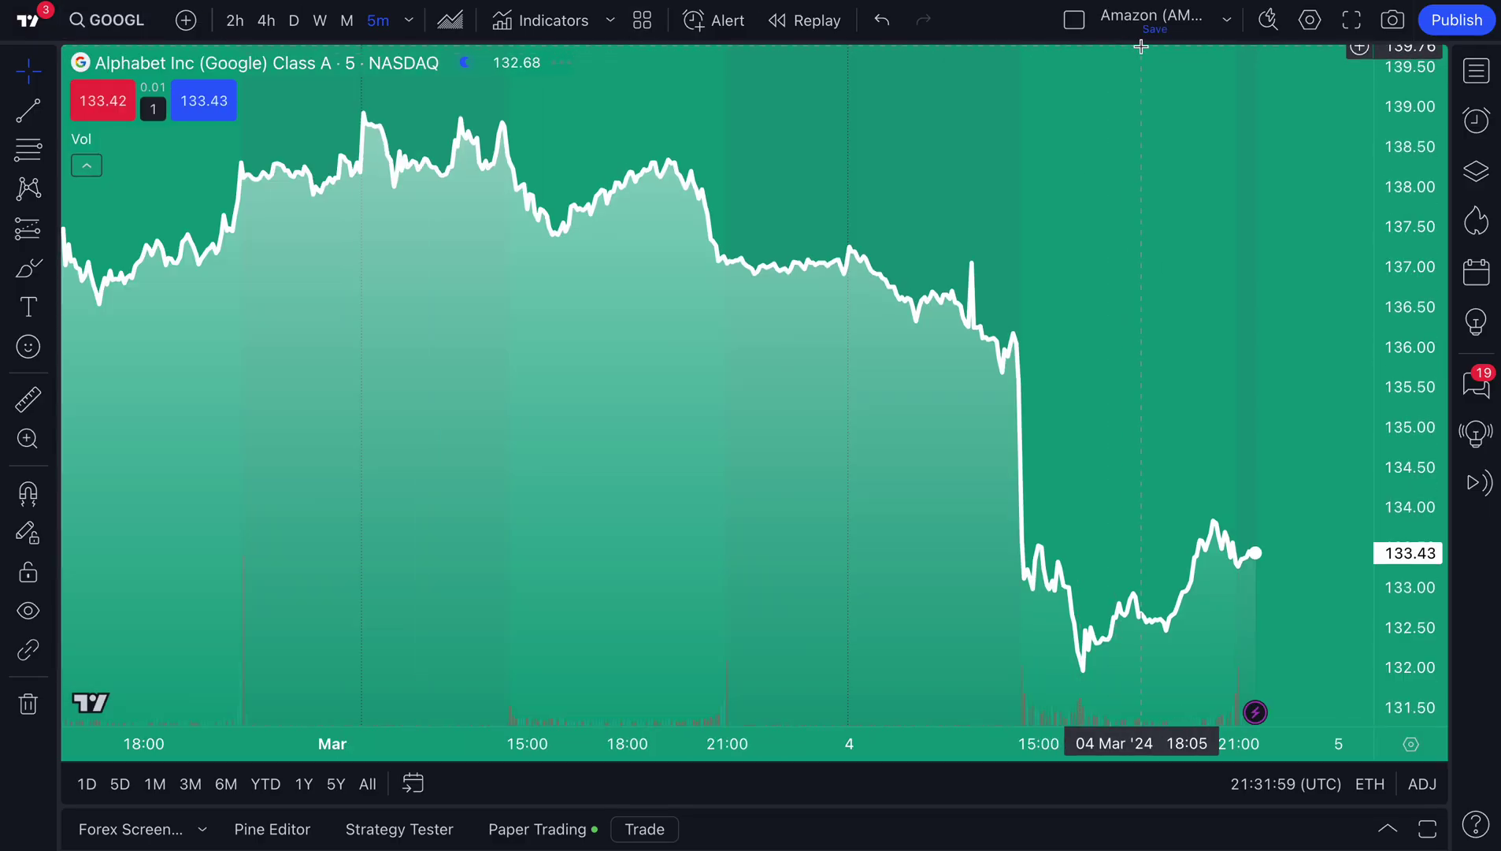
{"action": "left_click", "coordinate": [1227, 20]}
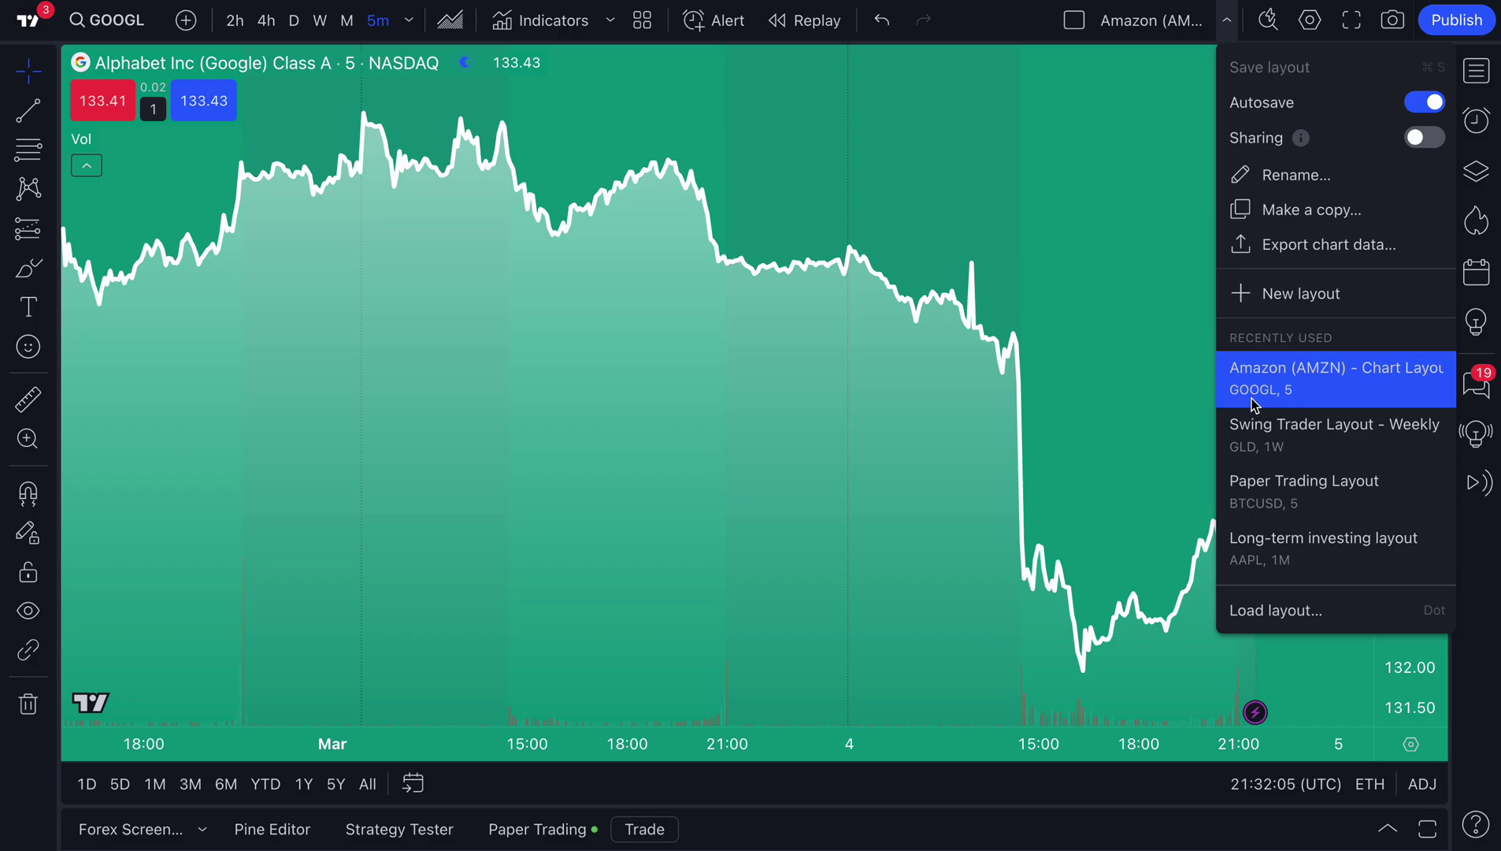
Step: Load the Swing Trader weekly layout, then switch back to the Amazon (AMZN) layout
{"action": "left_click", "coordinate": [1256, 435]}
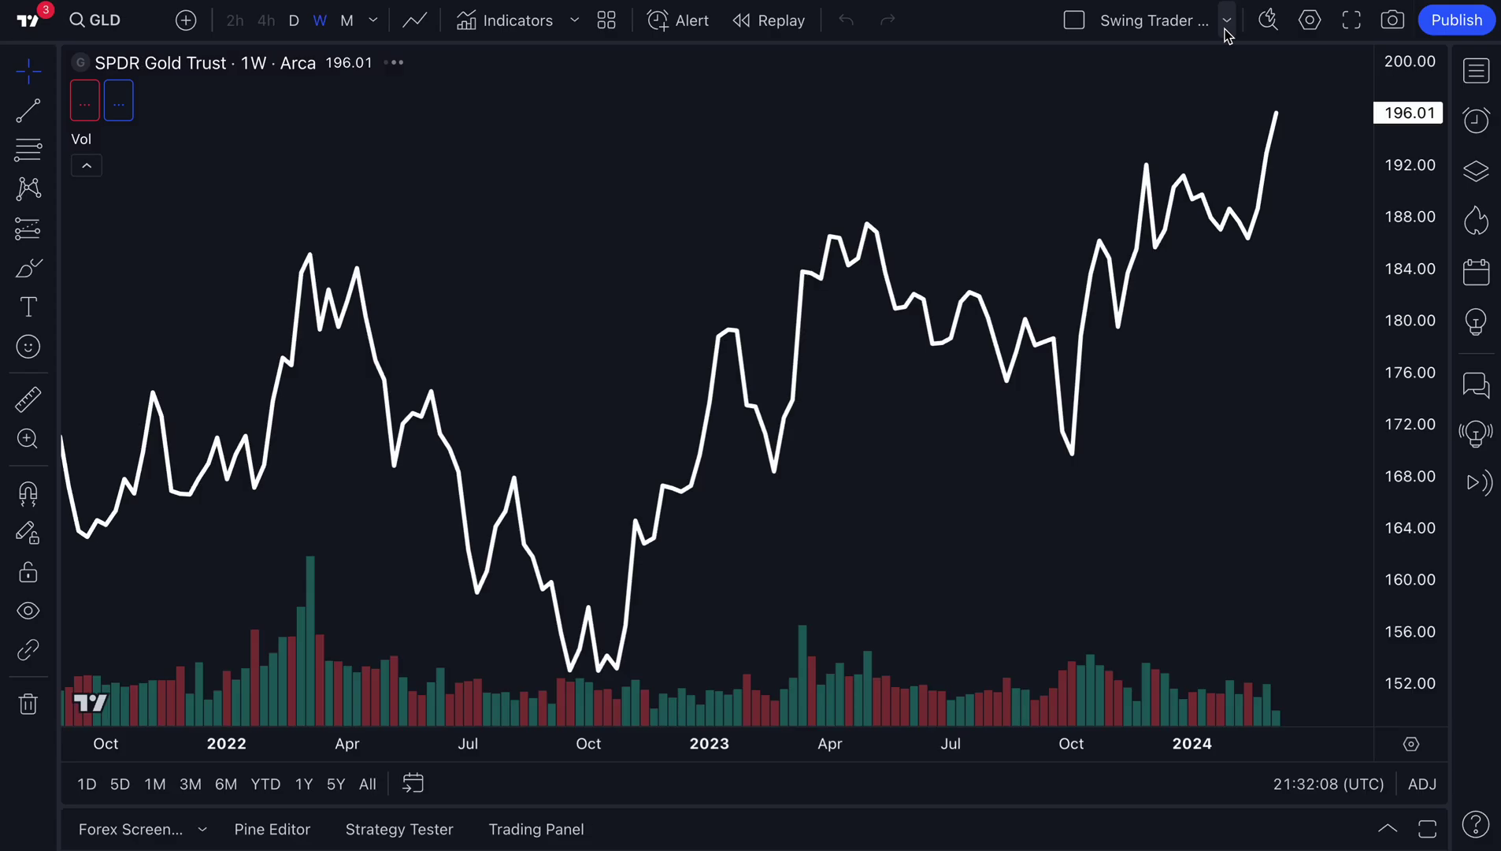
{"action": "left_click", "coordinate": [1227, 24]}
{"action": "left_click", "coordinate": [1260, 390]}
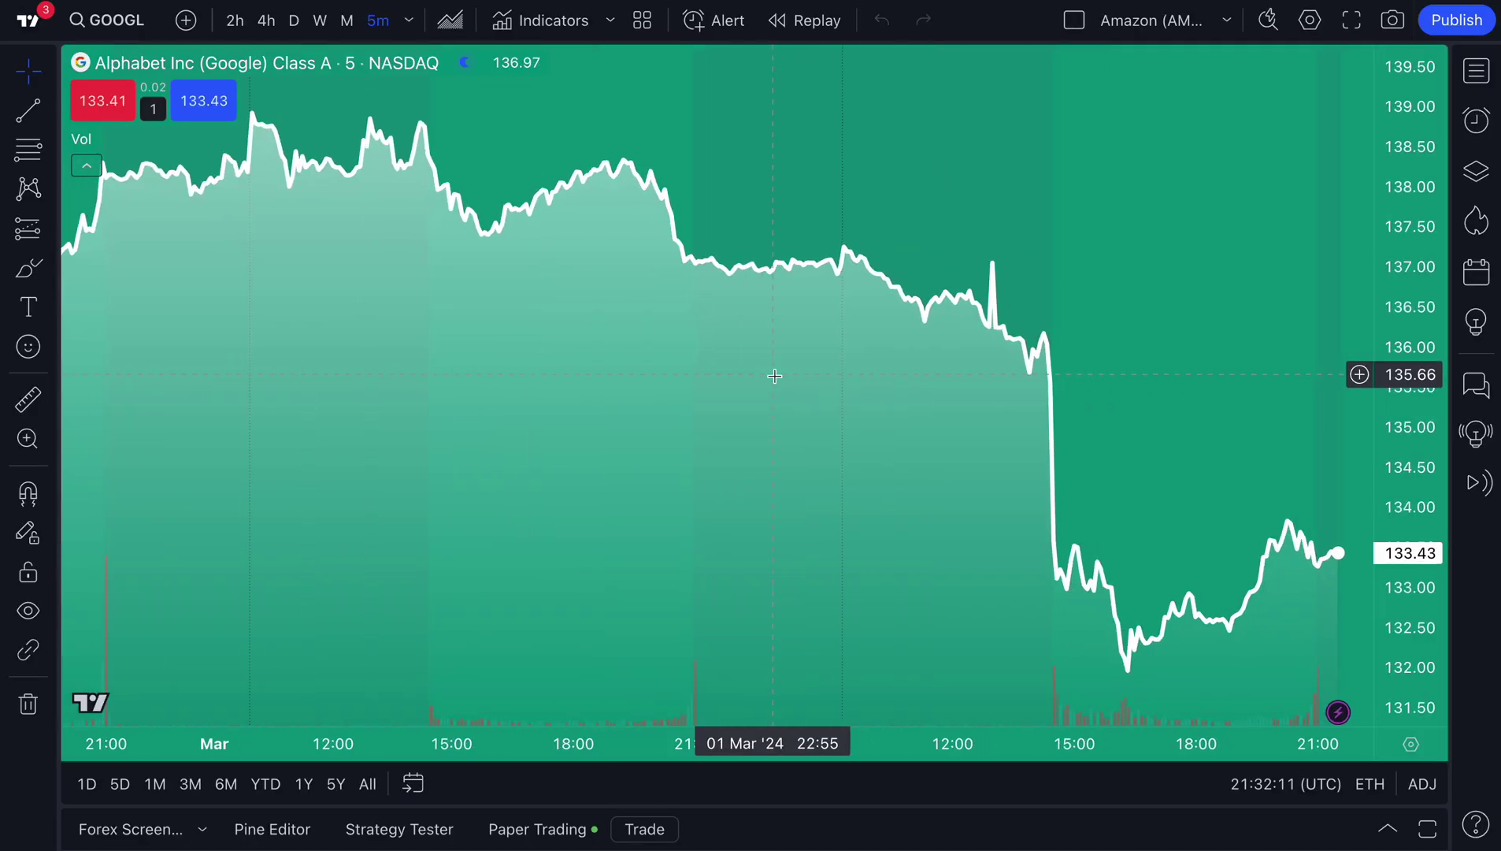
Step: Set the chart symbol back to AMZN and save the layout
{"action": "left_click", "coordinate": [145, 31]}
{"action": "type", "text": "AMZN"}
{"action": "key", "text": "Return"}
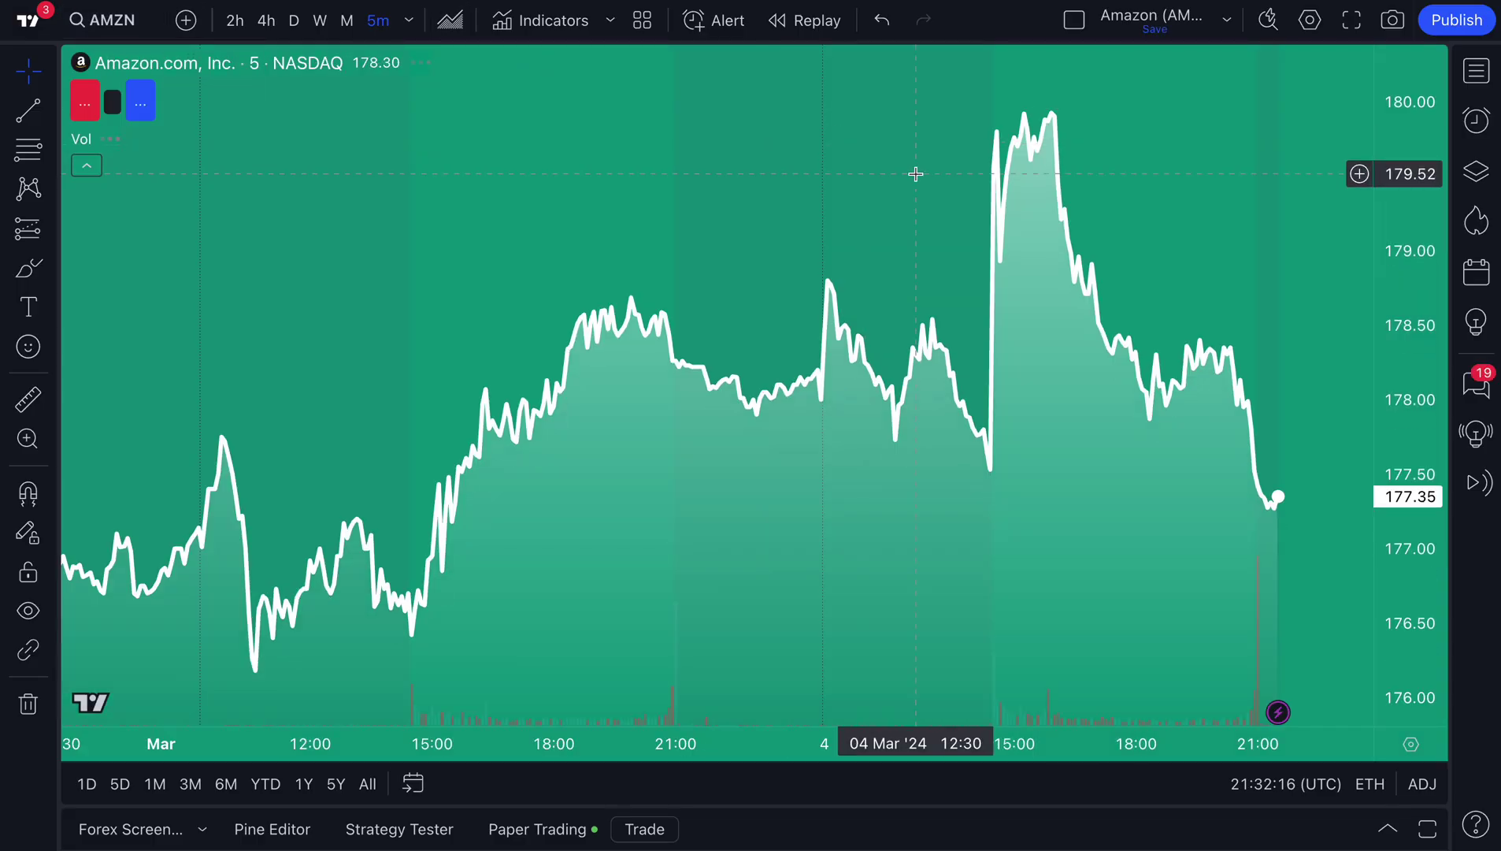
{"action": "scroll", "coordinate": [881, 217], "scroll_direction": "up", "scroll_amount": 5}
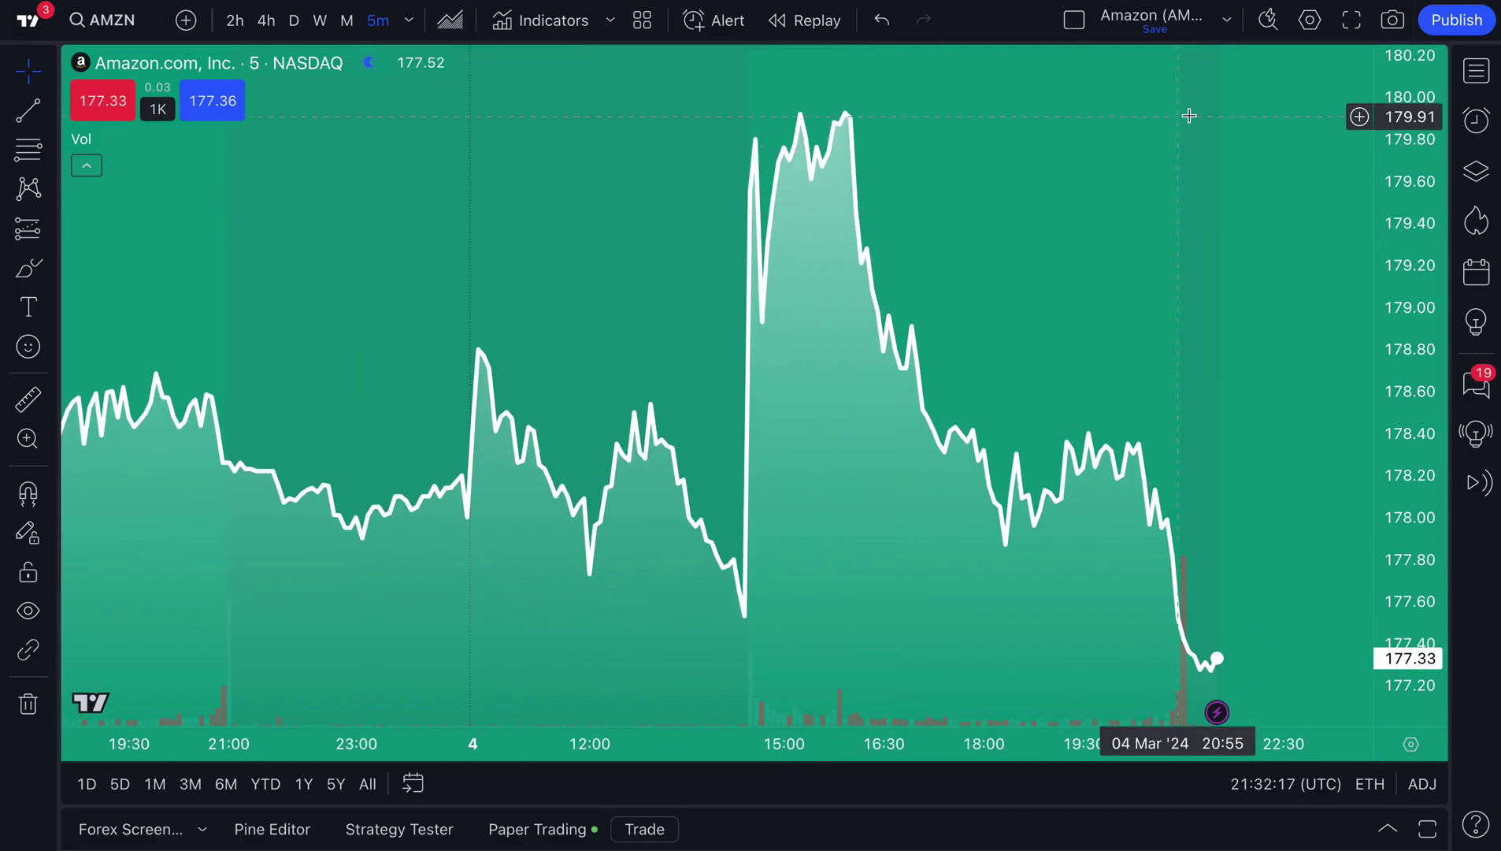
{"action": "left_click", "coordinate": [1167, 24]}
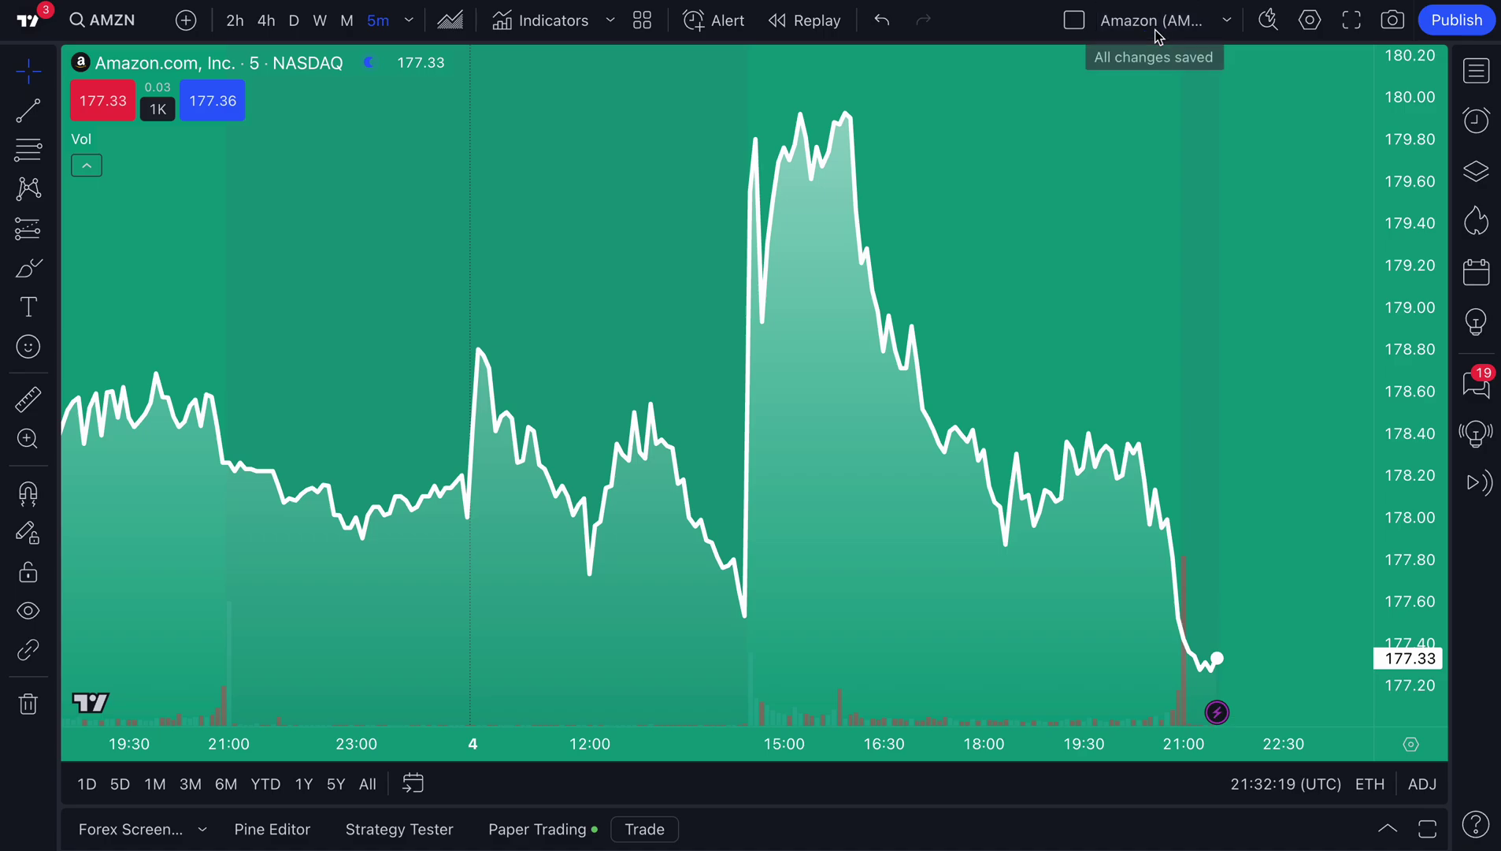
Step: Load the Swing Trader weekly, Paper Trading BTCUSD 5-minute, then Long-term investing AAPL layouts
{"action": "left_click", "coordinate": [1228, 19]}
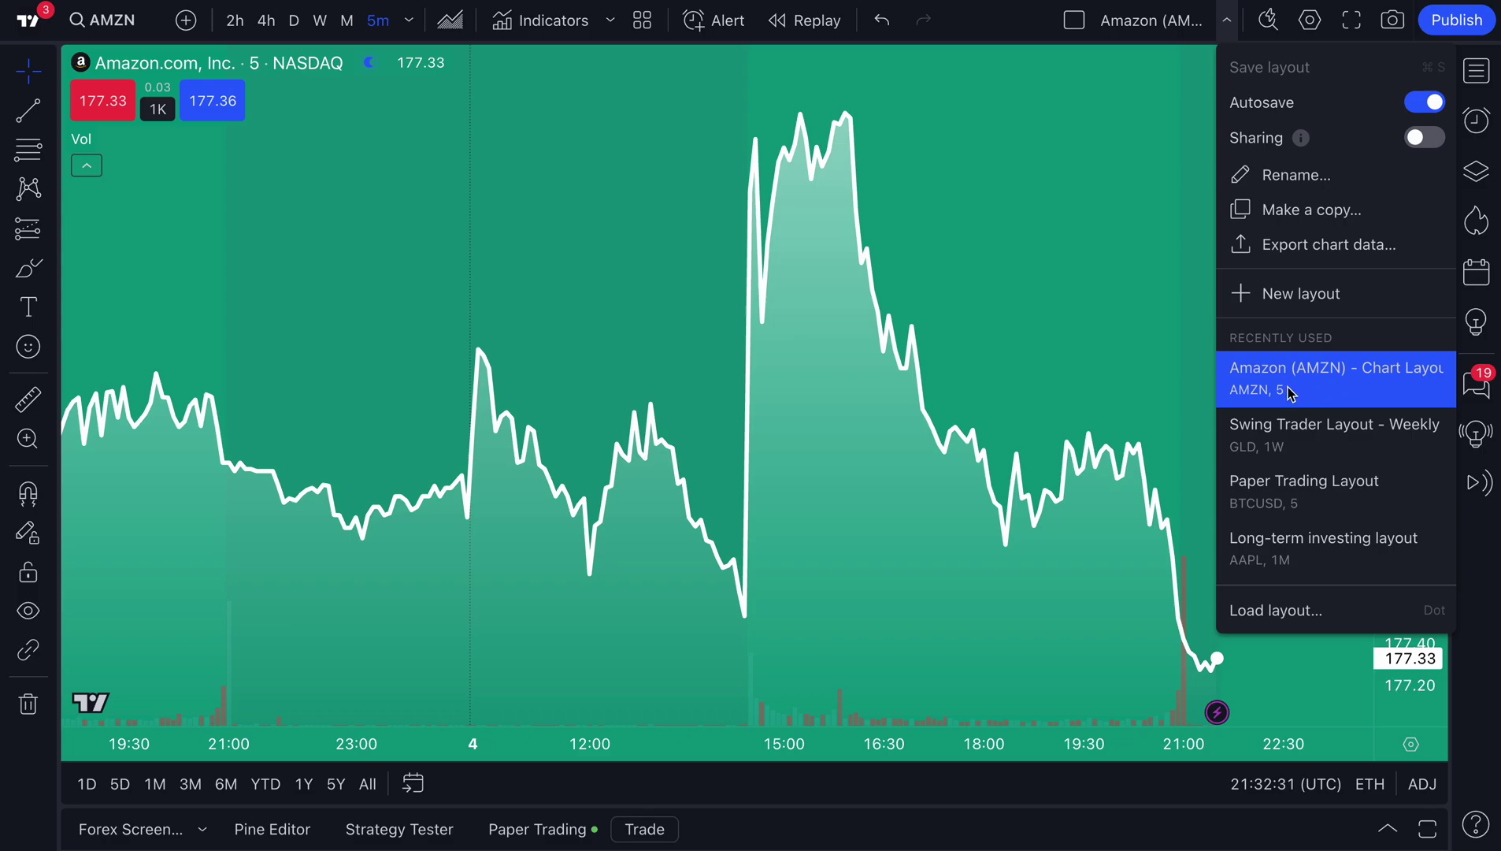
{"action": "left_click", "coordinate": [1296, 446]}
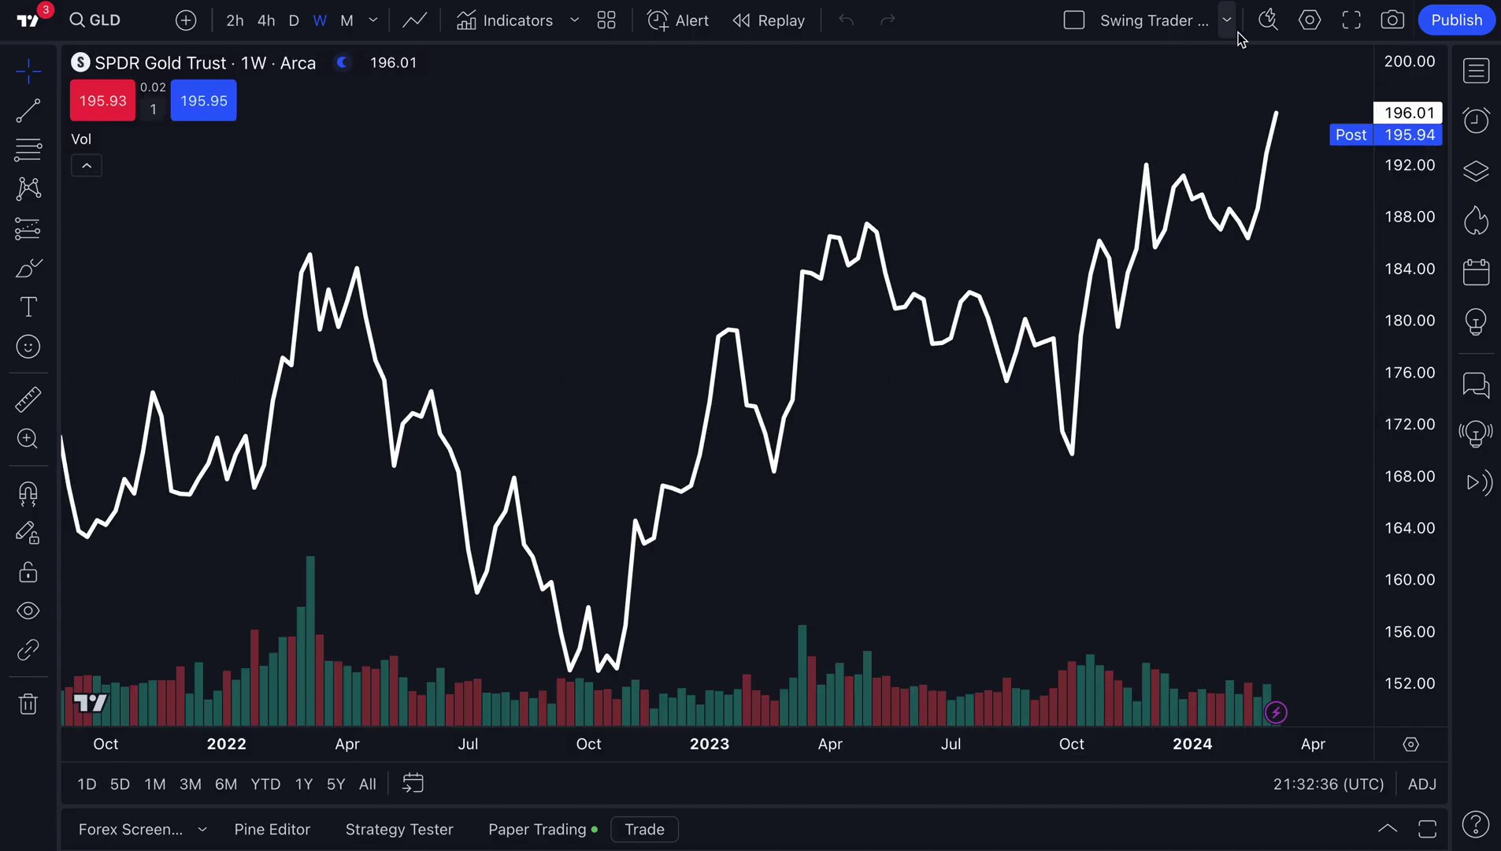
{"action": "left_click", "coordinate": [1227, 22]}
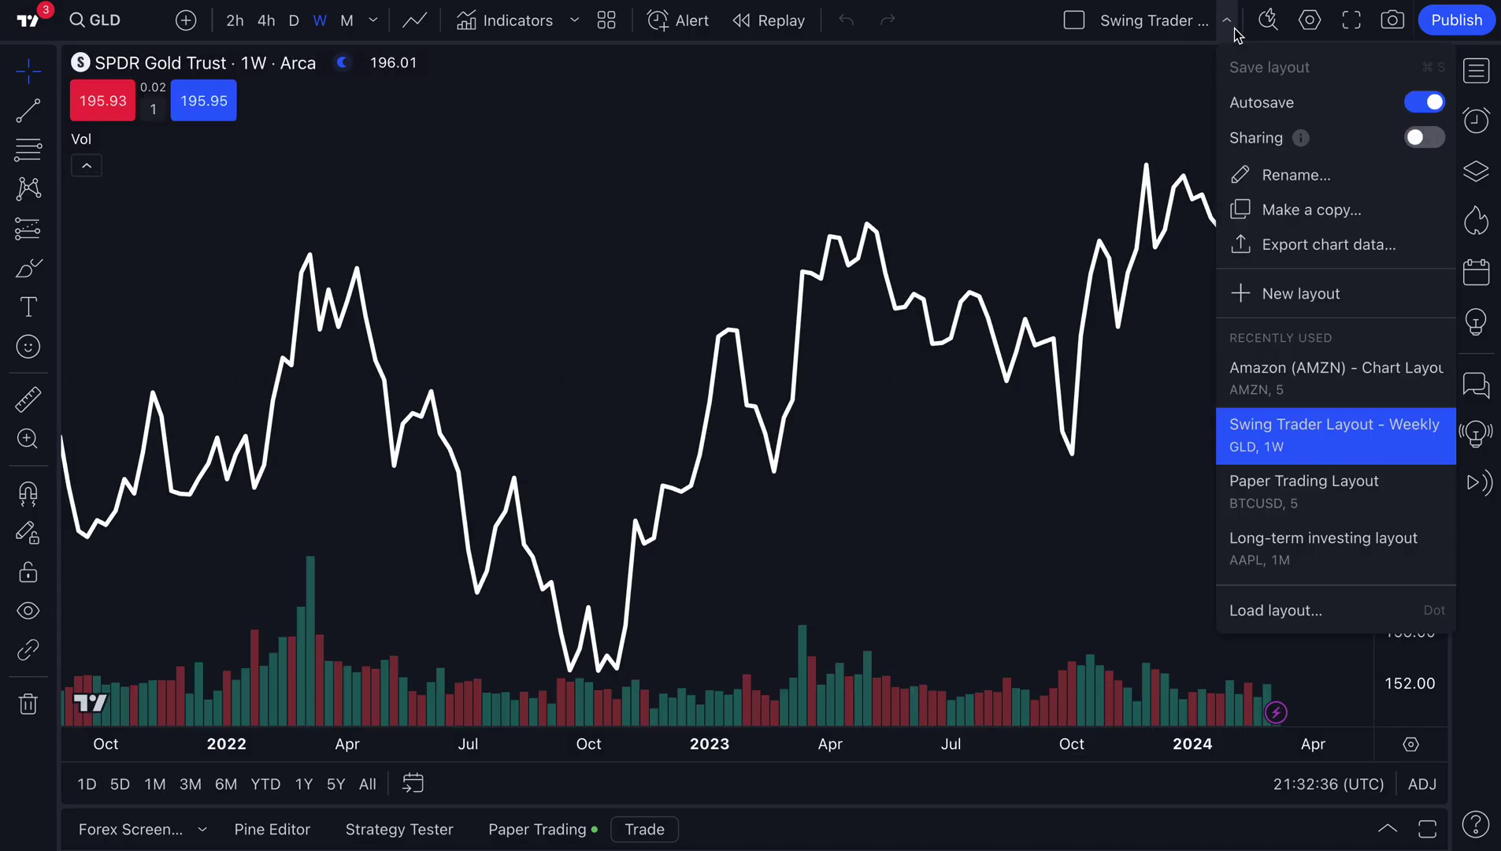
{"action": "left_click", "coordinate": [1290, 498]}
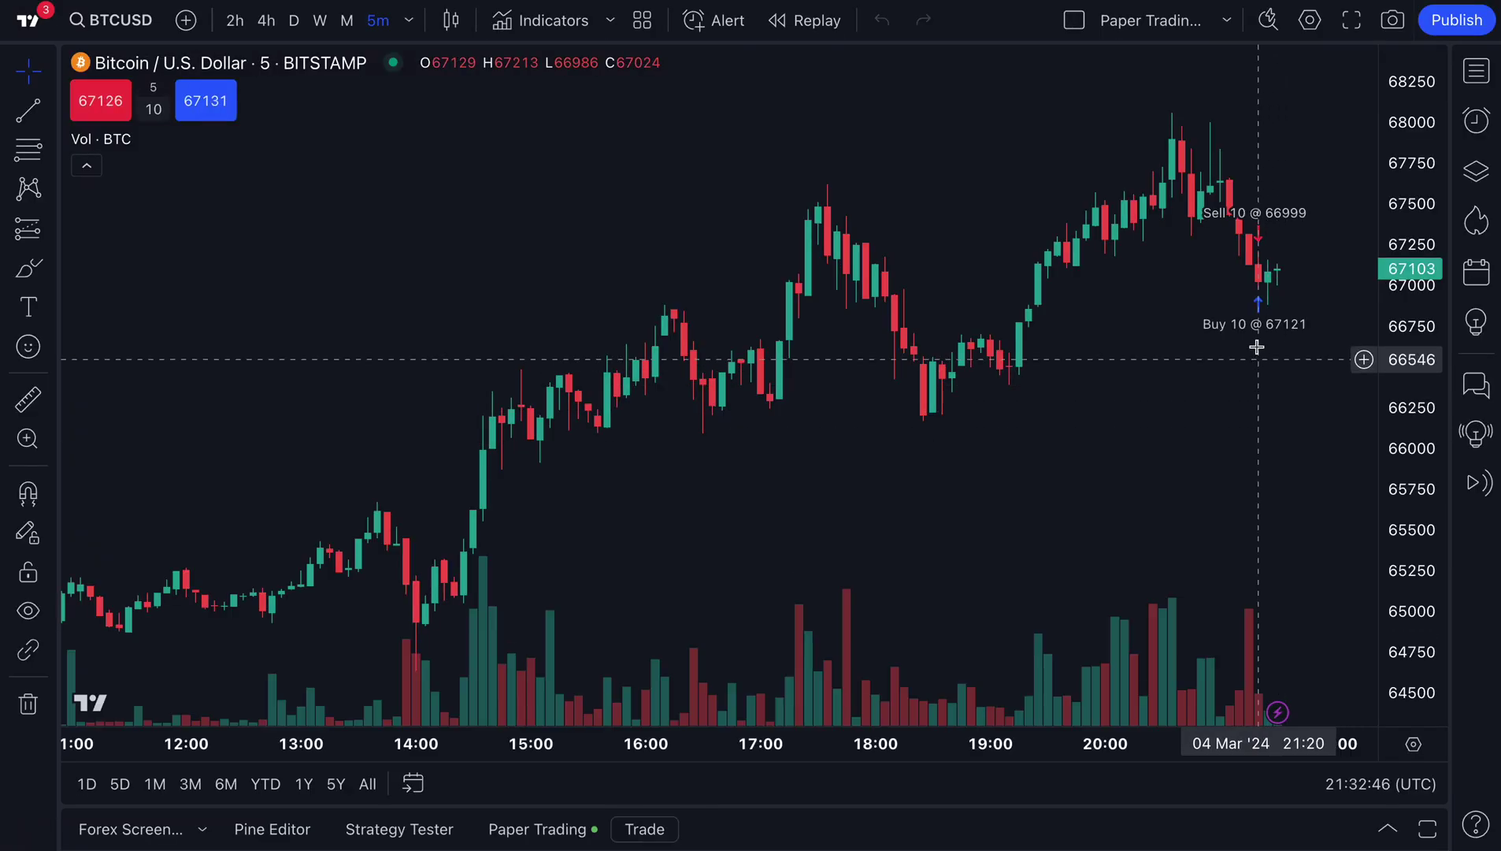
{"action": "scroll", "coordinate": [1256, 345], "scroll_direction": "up", "scroll_amount": 2}
{"action": "scroll", "coordinate": [1125, 430], "scroll_direction": "right", "scroll_amount": 3}
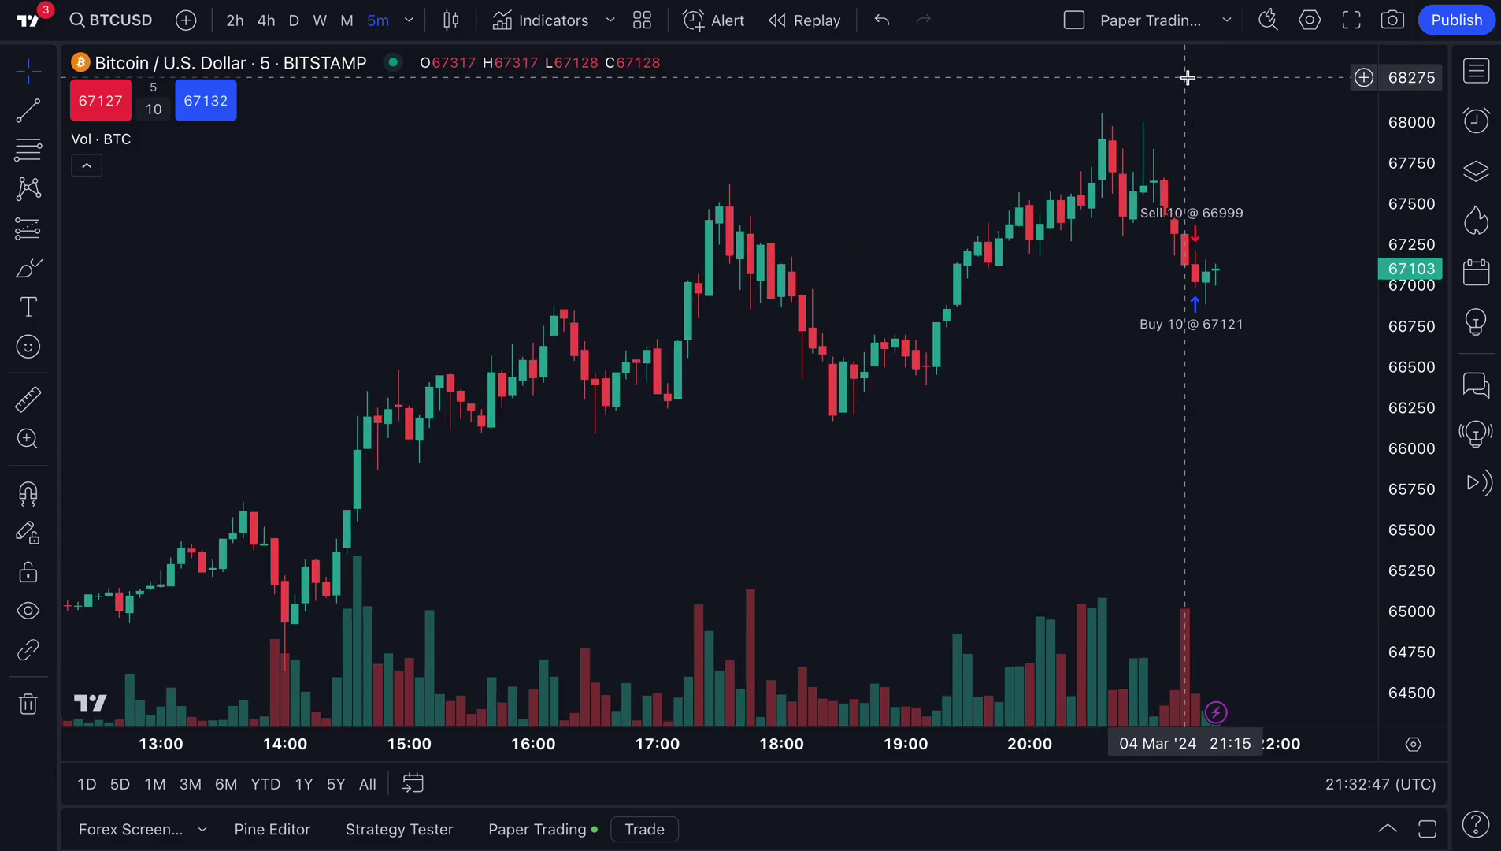
{"action": "left_click", "coordinate": [1226, 24]}
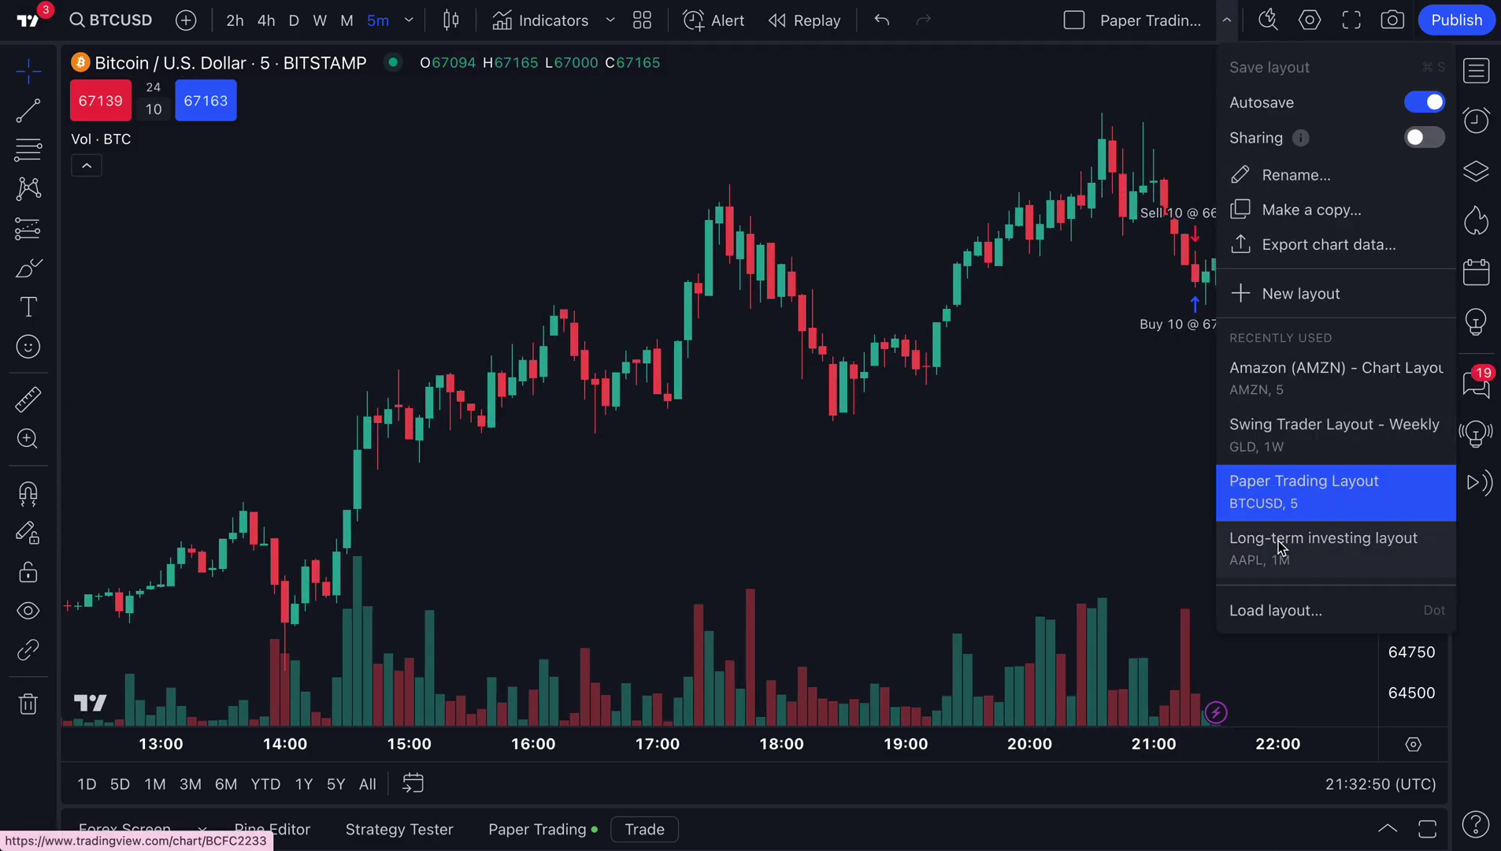
{"action": "left_click", "coordinate": [1320, 552]}
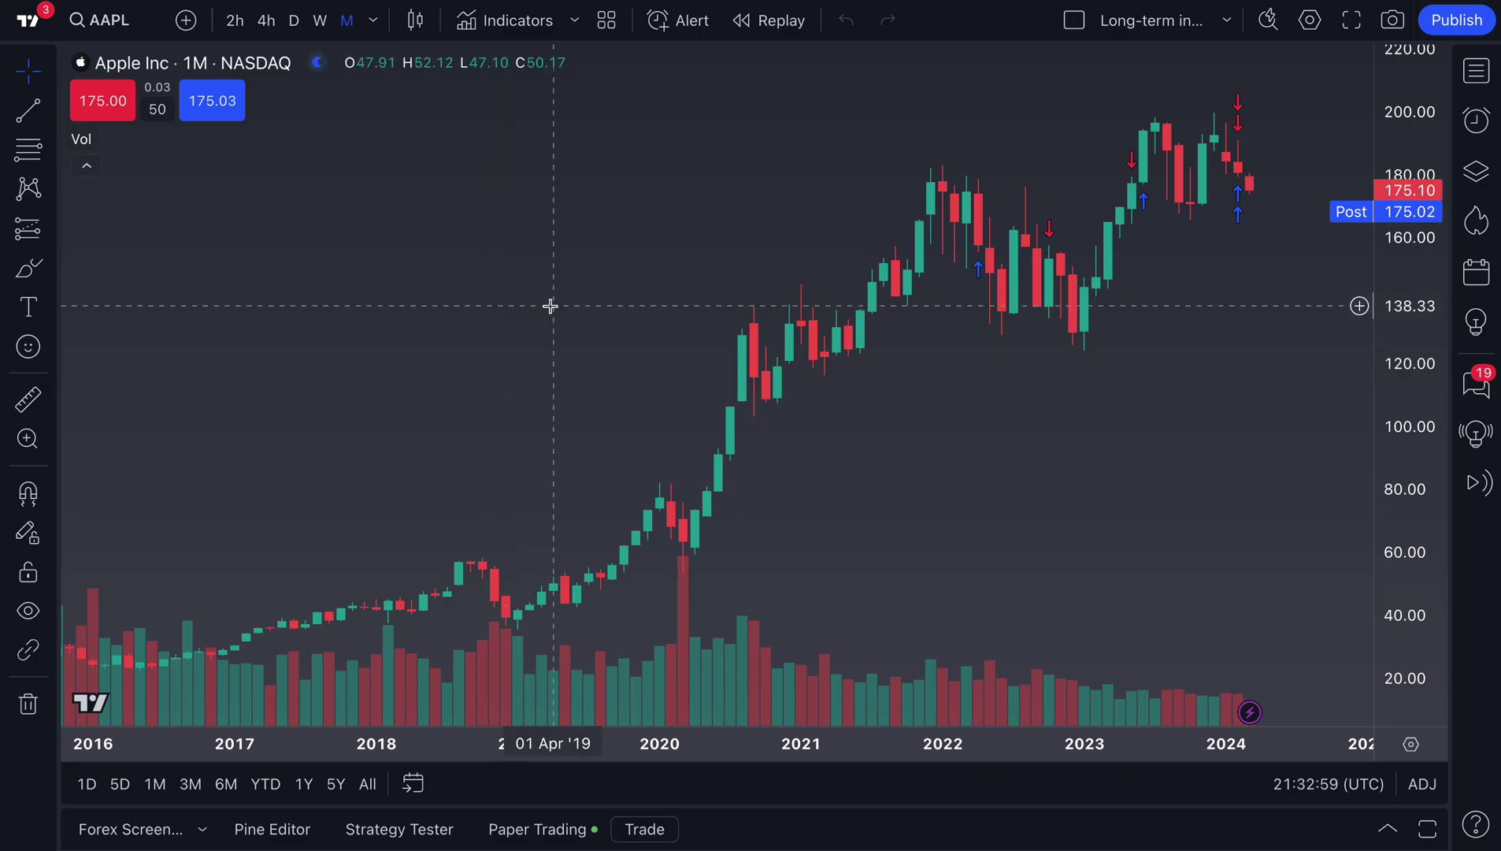
Step: Open the Markets watchlist and chart TSLA, NVDA, AMZN, QQQ, then AAPL from it
{"action": "scroll", "coordinate": [550, 304], "scroll_direction": "left", "scroll_amount": 5}
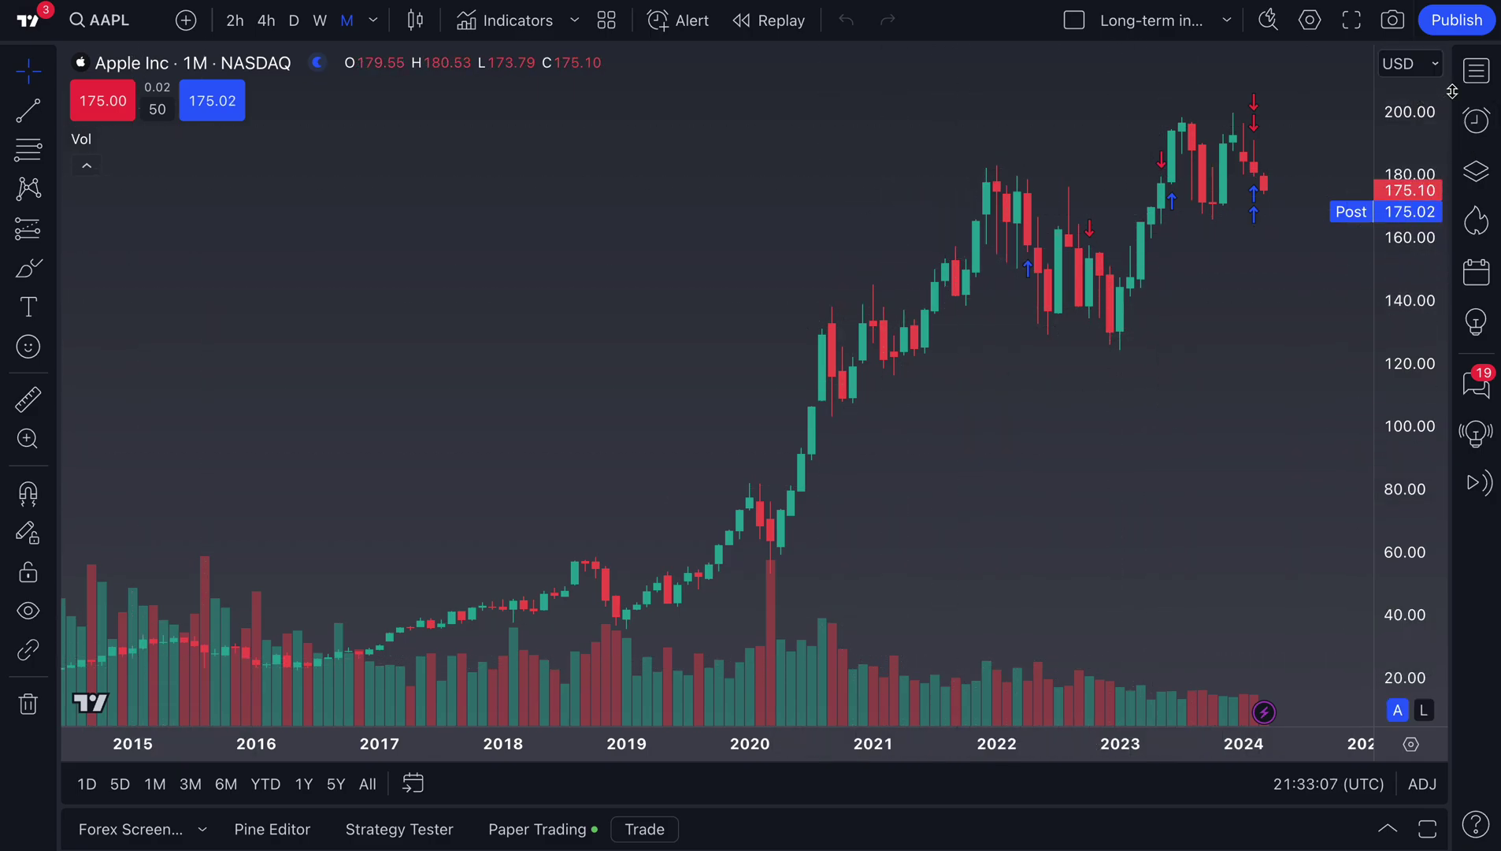
{"action": "left_click", "coordinate": [1476, 71]}
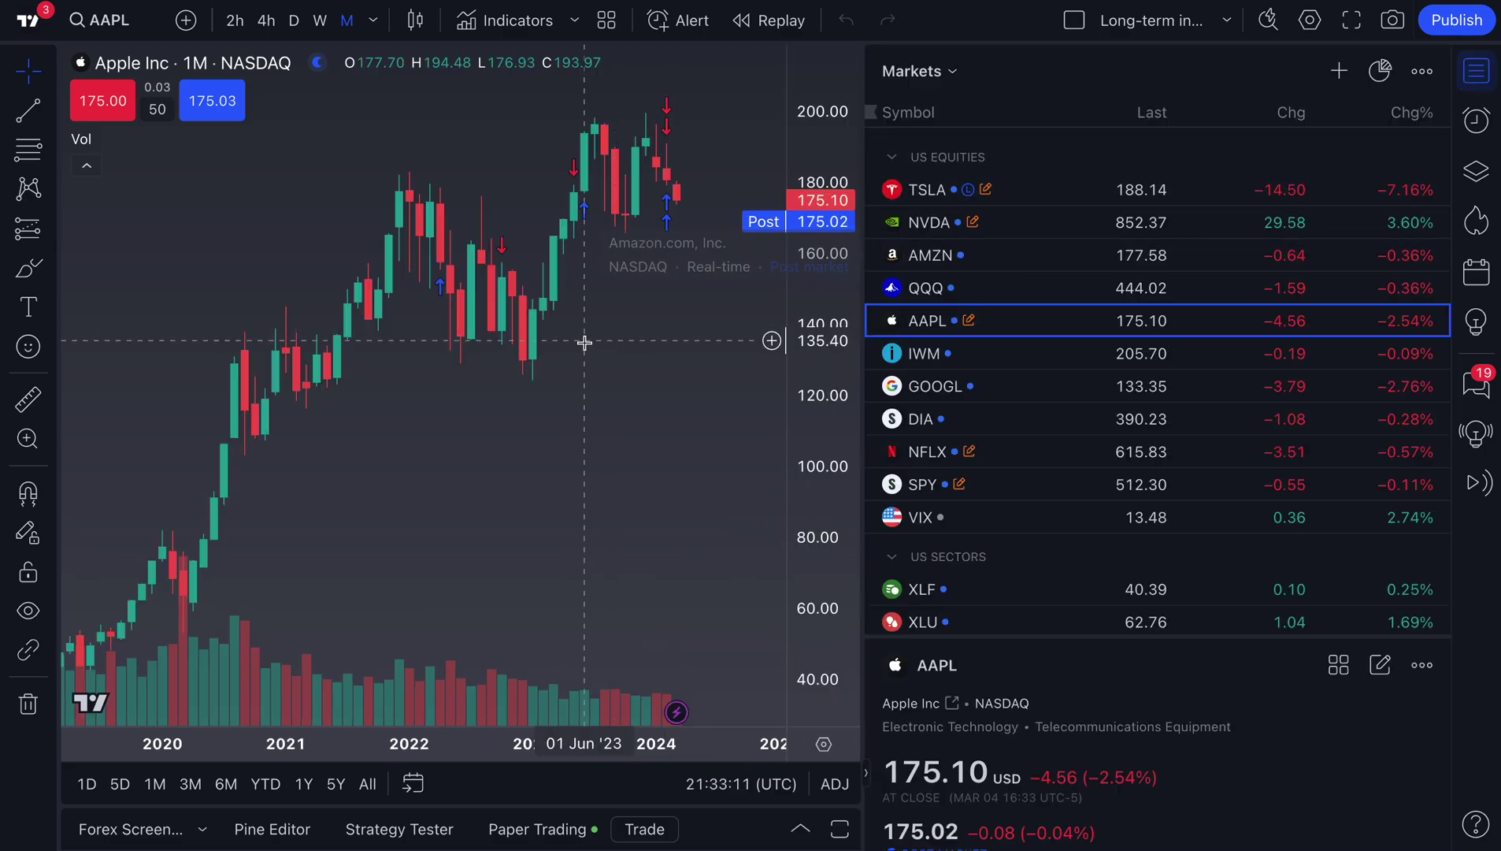
{"action": "left_click_drag", "start_coordinate": [563, 331], "coordinate": [508, 387]}
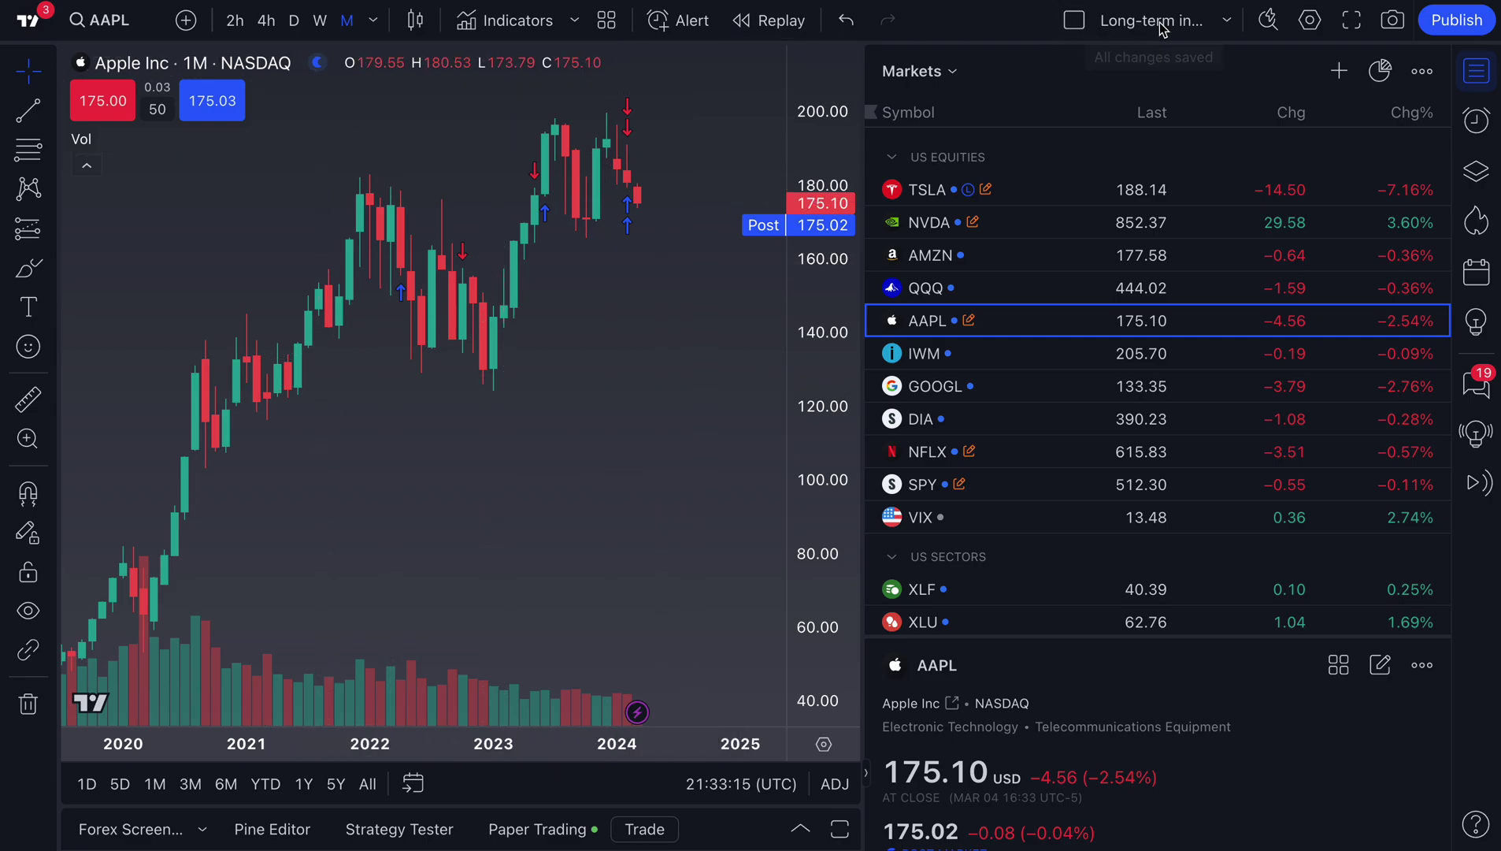
{"action": "left_click", "coordinate": [1016, 191]}
{"action": "left_click", "coordinate": [1009, 223]}
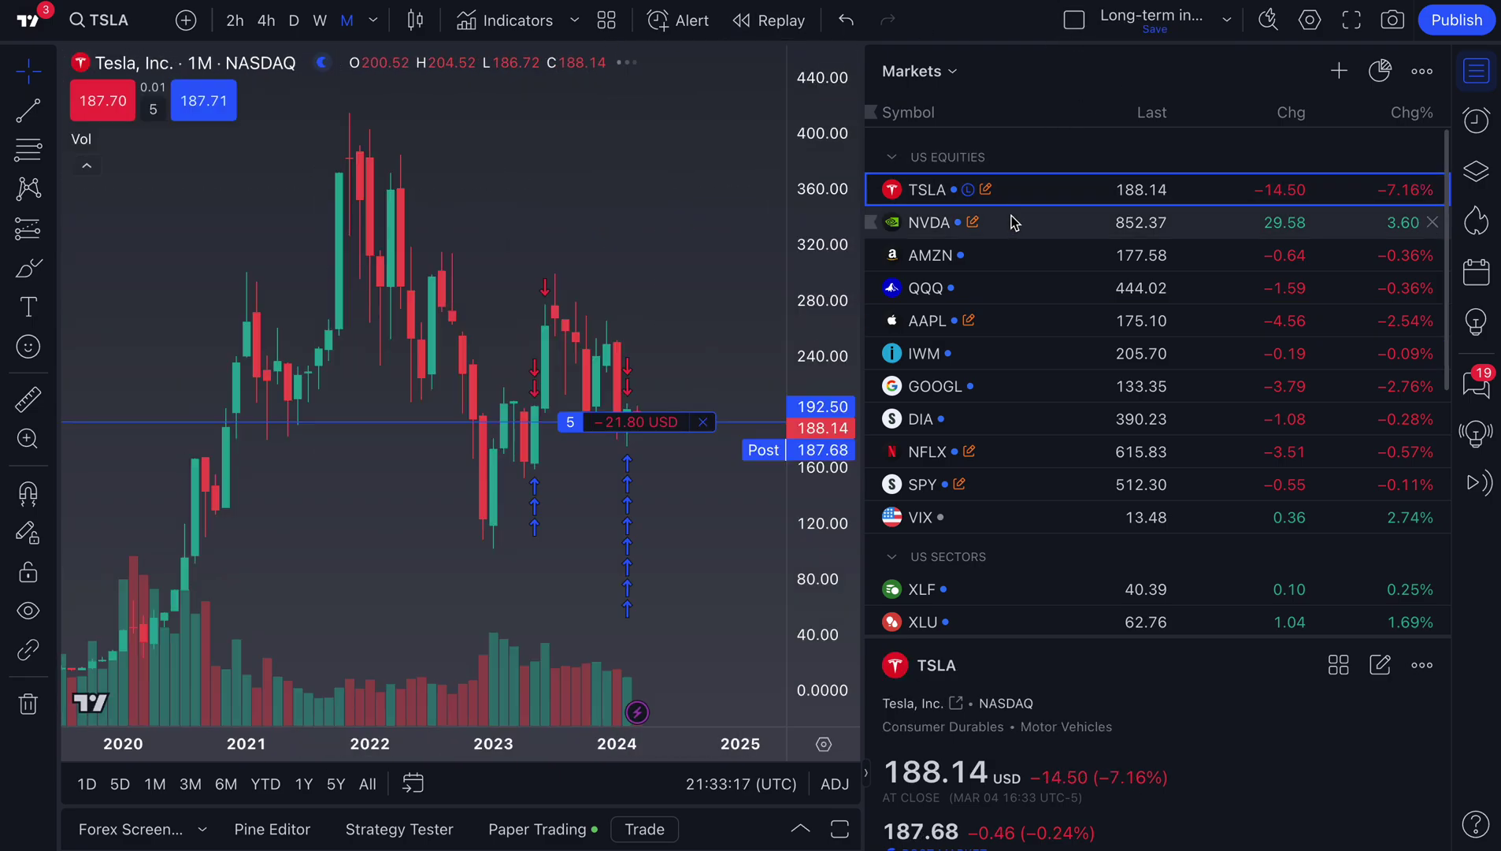
{"action": "left_click", "coordinate": [1006, 255]}
{"action": "left_click", "coordinate": [996, 287]}
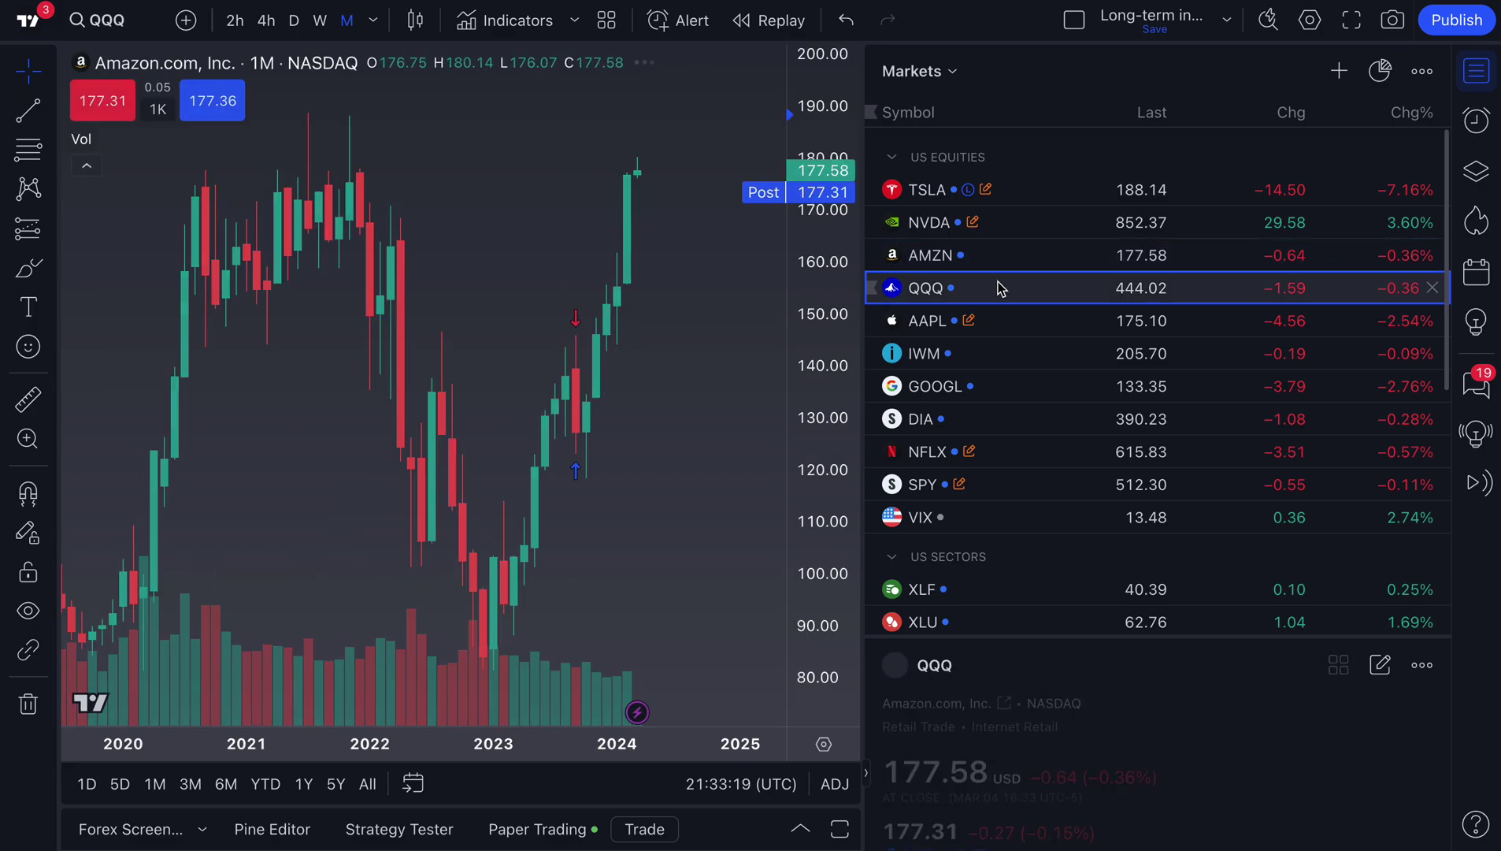
{"action": "left_click", "coordinate": [999, 323]}
Step: Chart IWM, GOOGL, DIA, NFLX, SPY and VIX in turn from the watchlist
{"action": "left_click", "coordinate": [998, 355]}
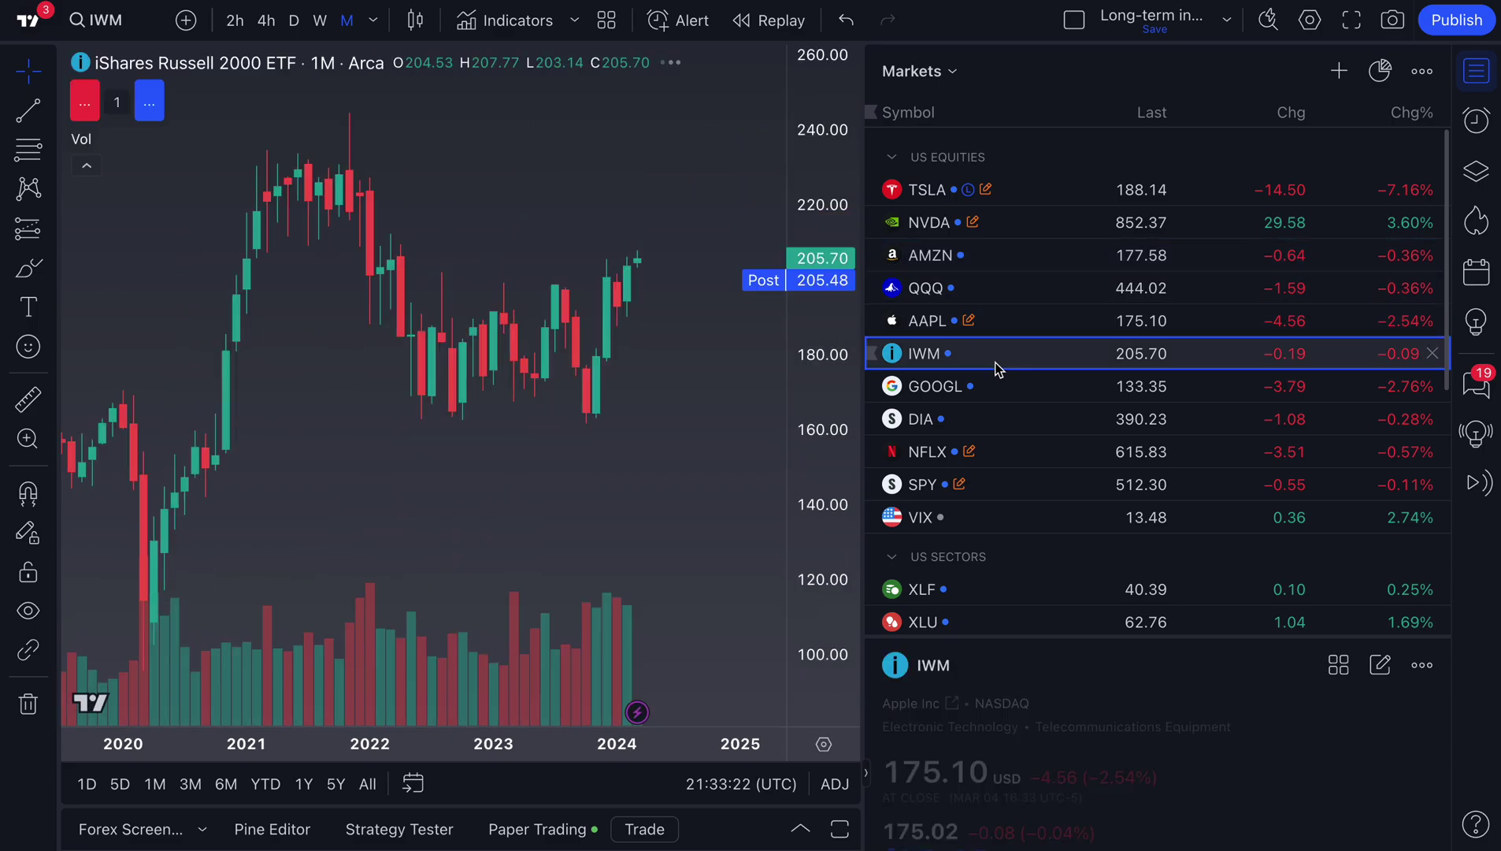
{"action": "left_click", "coordinate": [997, 388]}
{"action": "left_click", "coordinate": [996, 419]}
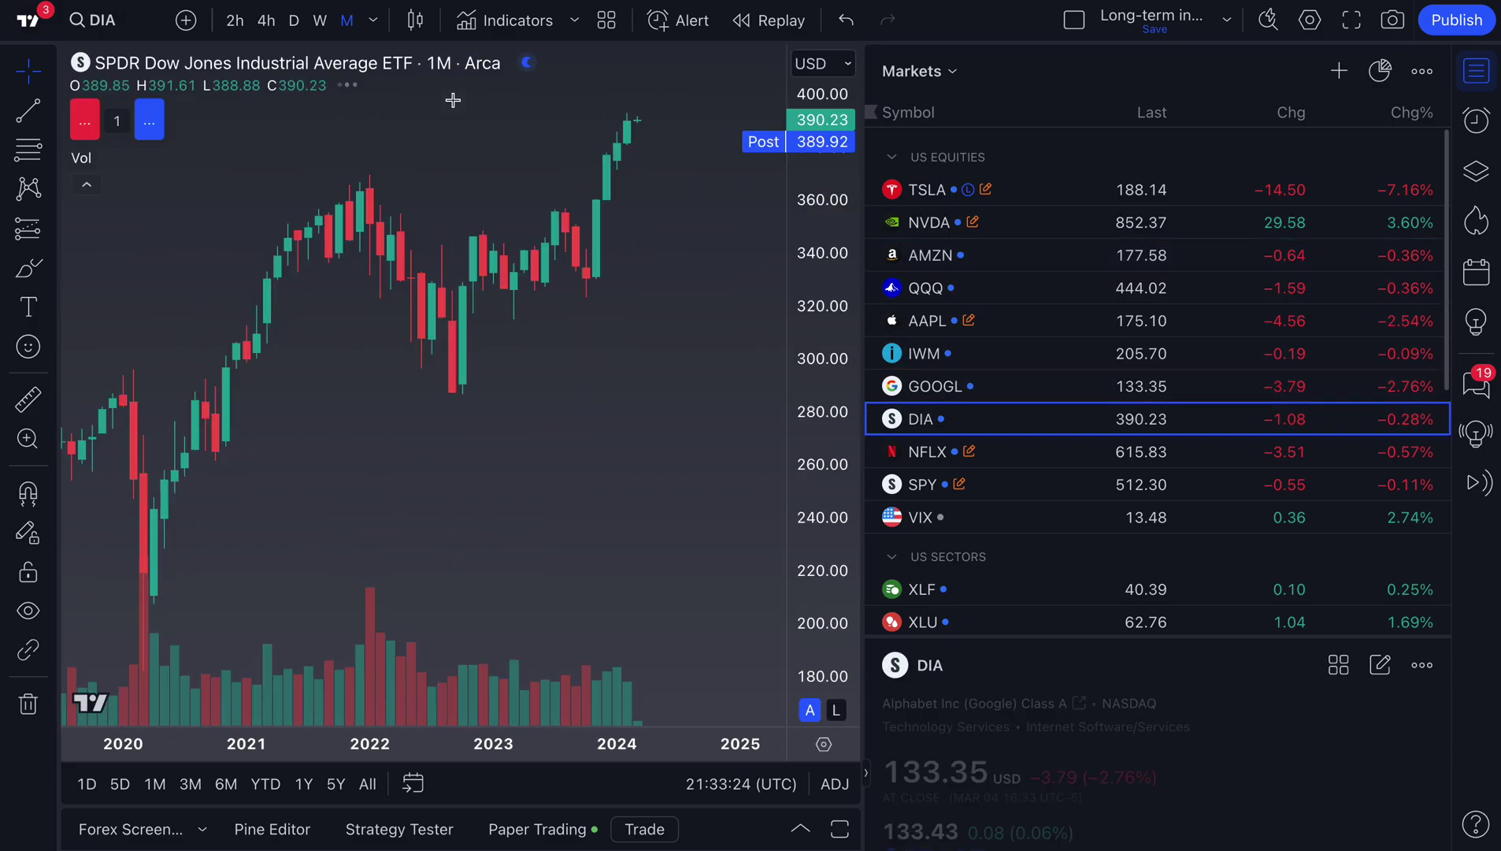
{"action": "left_click", "coordinate": [1000, 454]}
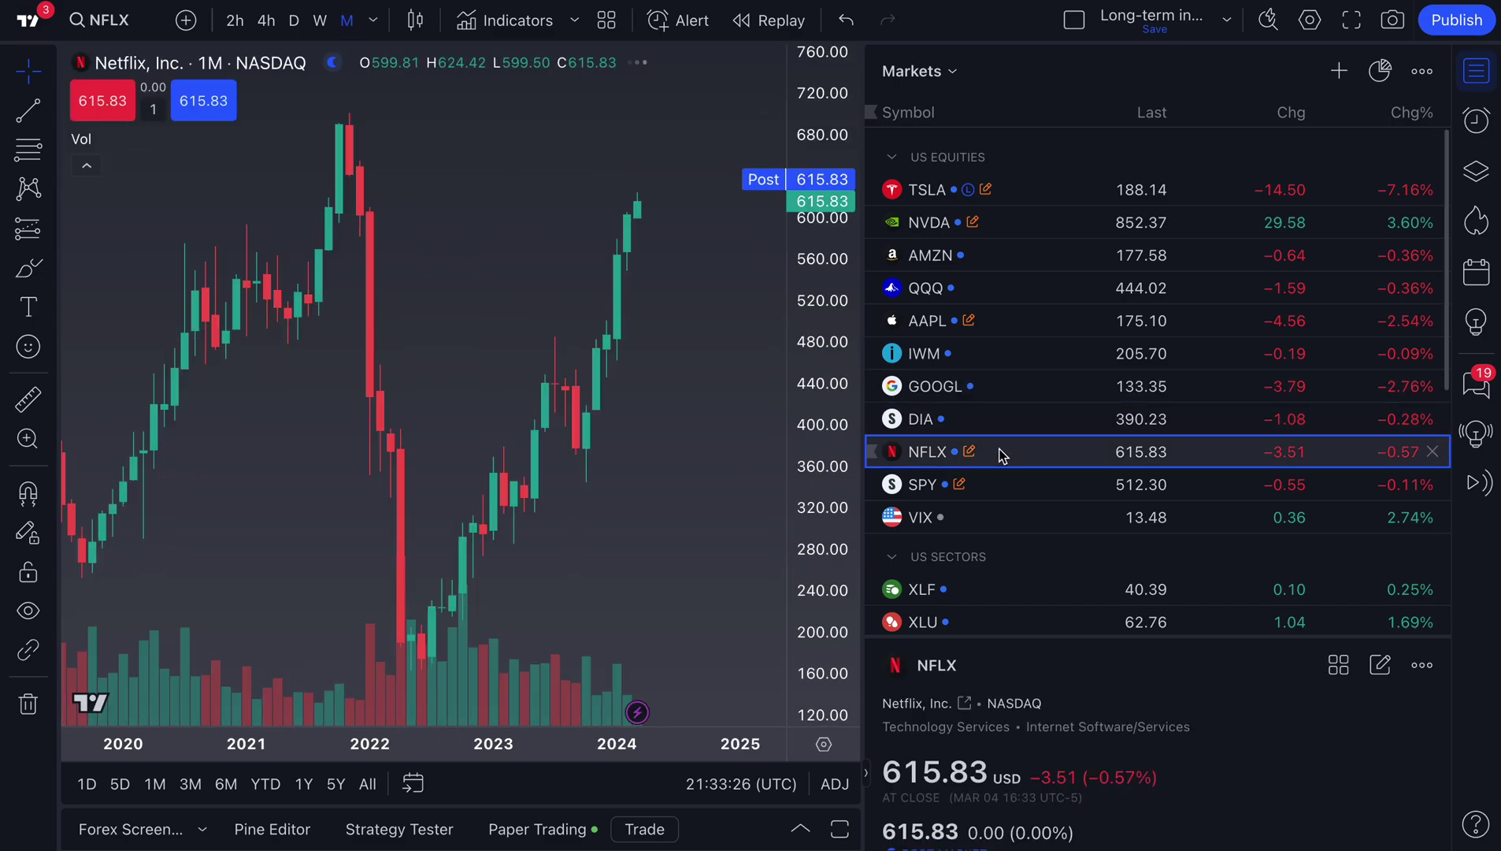
{"action": "left_click", "coordinate": [999, 486]}
{"action": "left_click", "coordinate": [1002, 515]}
Step: Chart XLF, XLU, XLE and finally XLI from further down the watchlist
{"action": "scroll", "coordinate": [1000, 514], "scroll_direction": "down", "scroll_amount": 2}
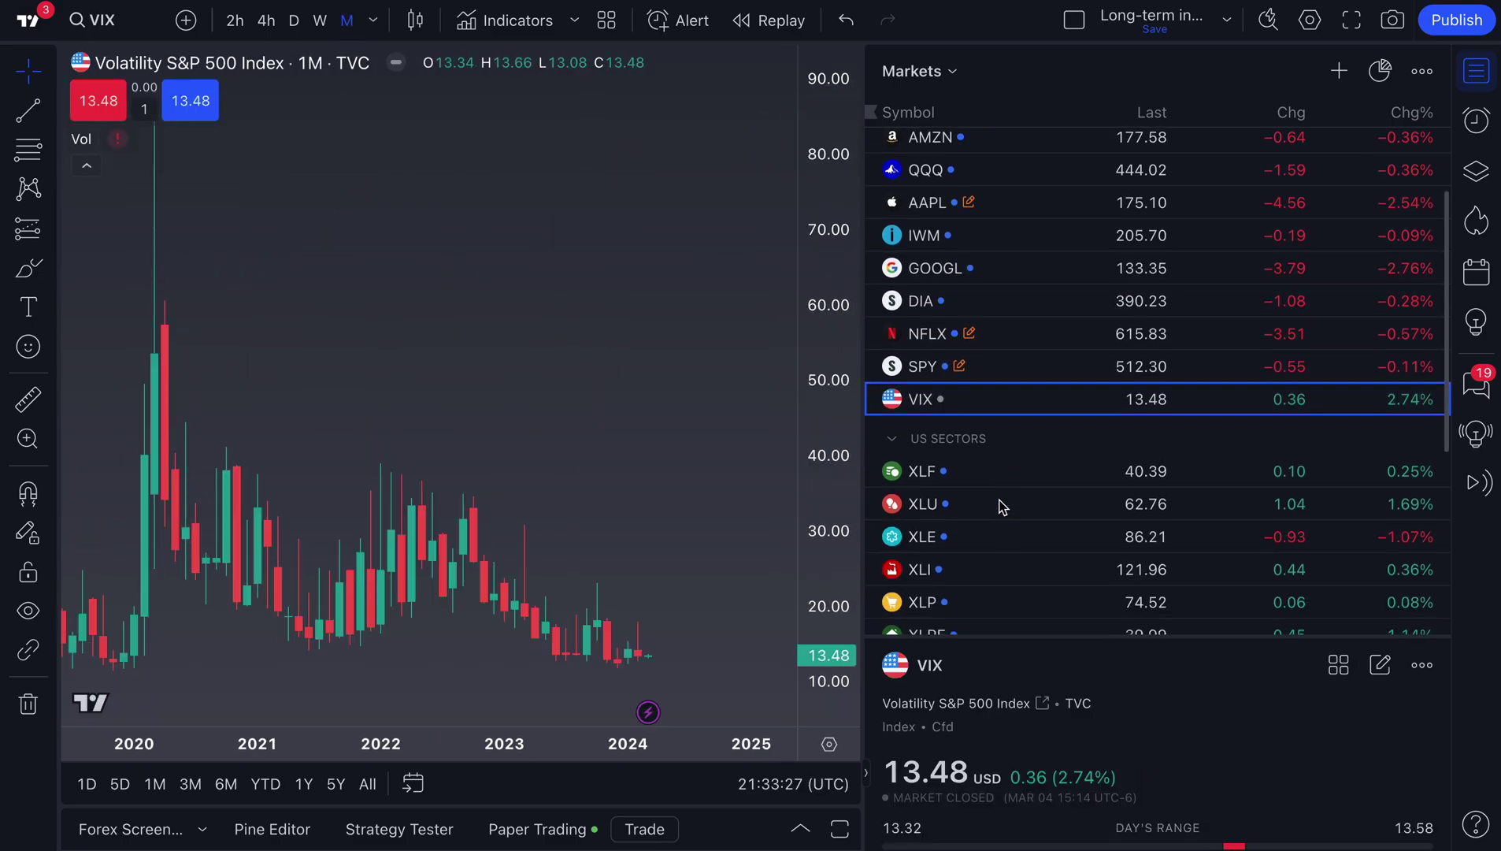
{"action": "left_click", "coordinate": [998, 473]}
{"action": "left_click", "coordinate": [994, 505]}
{"action": "left_click", "coordinate": [990, 538]}
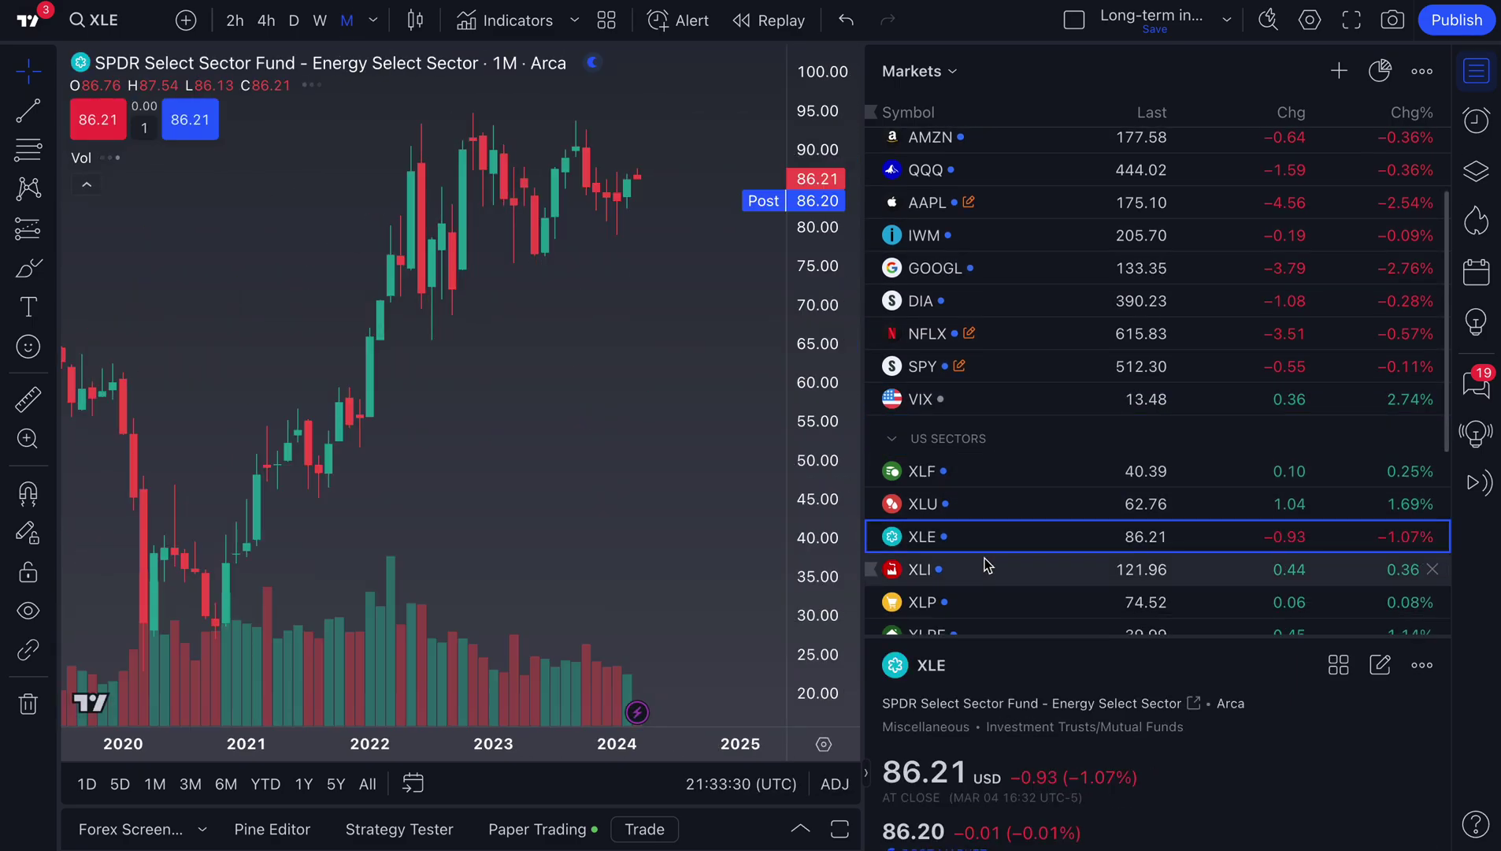
{"action": "left_click", "coordinate": [982, 569]}
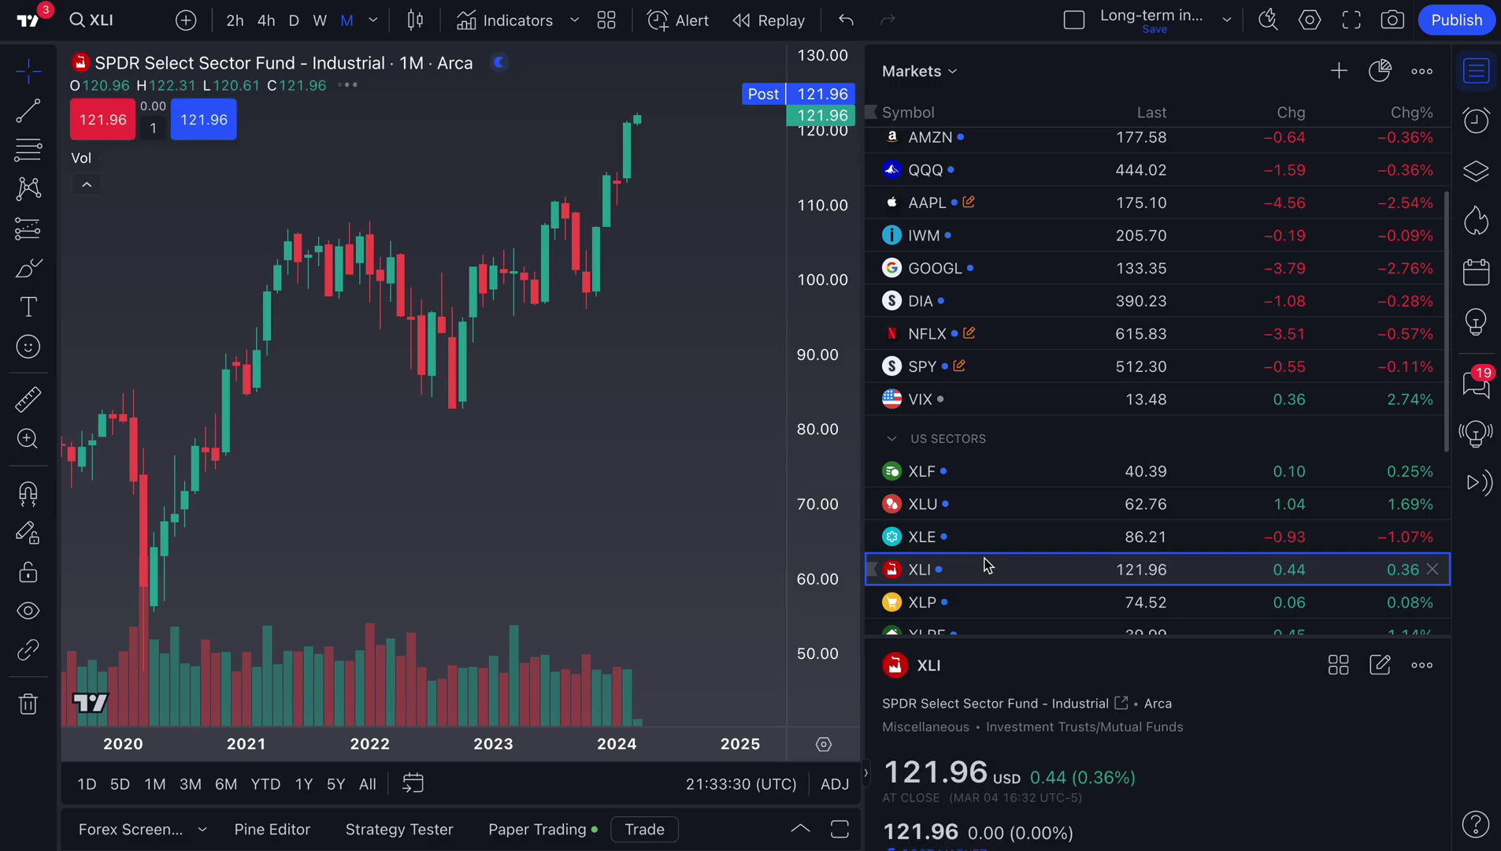
{"action": "left_click", "coordinate": [1223, 32]}
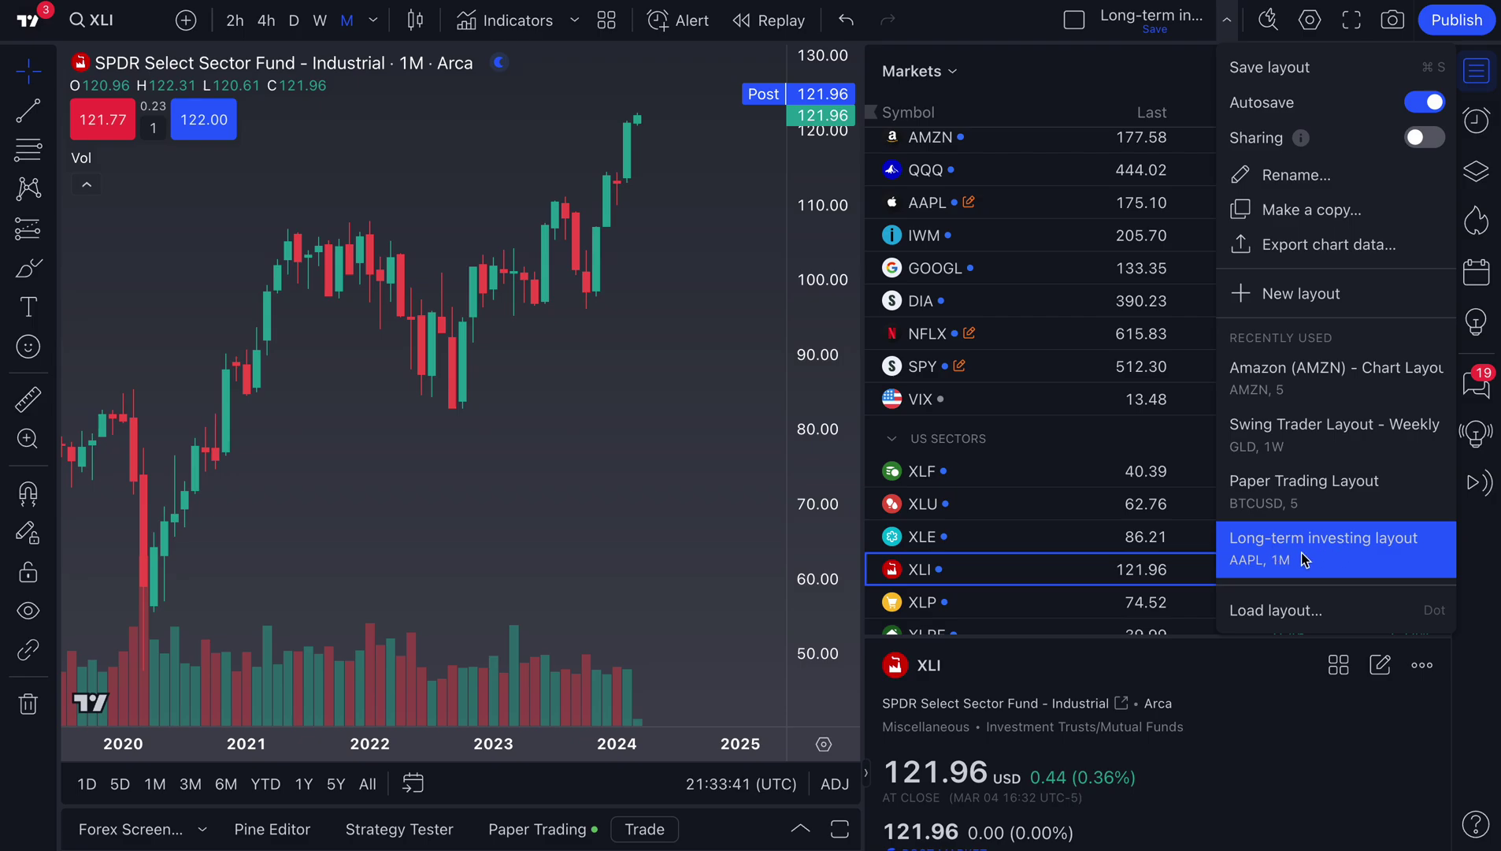
Step: Star Short-term investing layout as a favourite in Load layout and open it, showing AAPL 2h
{"action": "left_click", "coordinate": [1296, 622]}
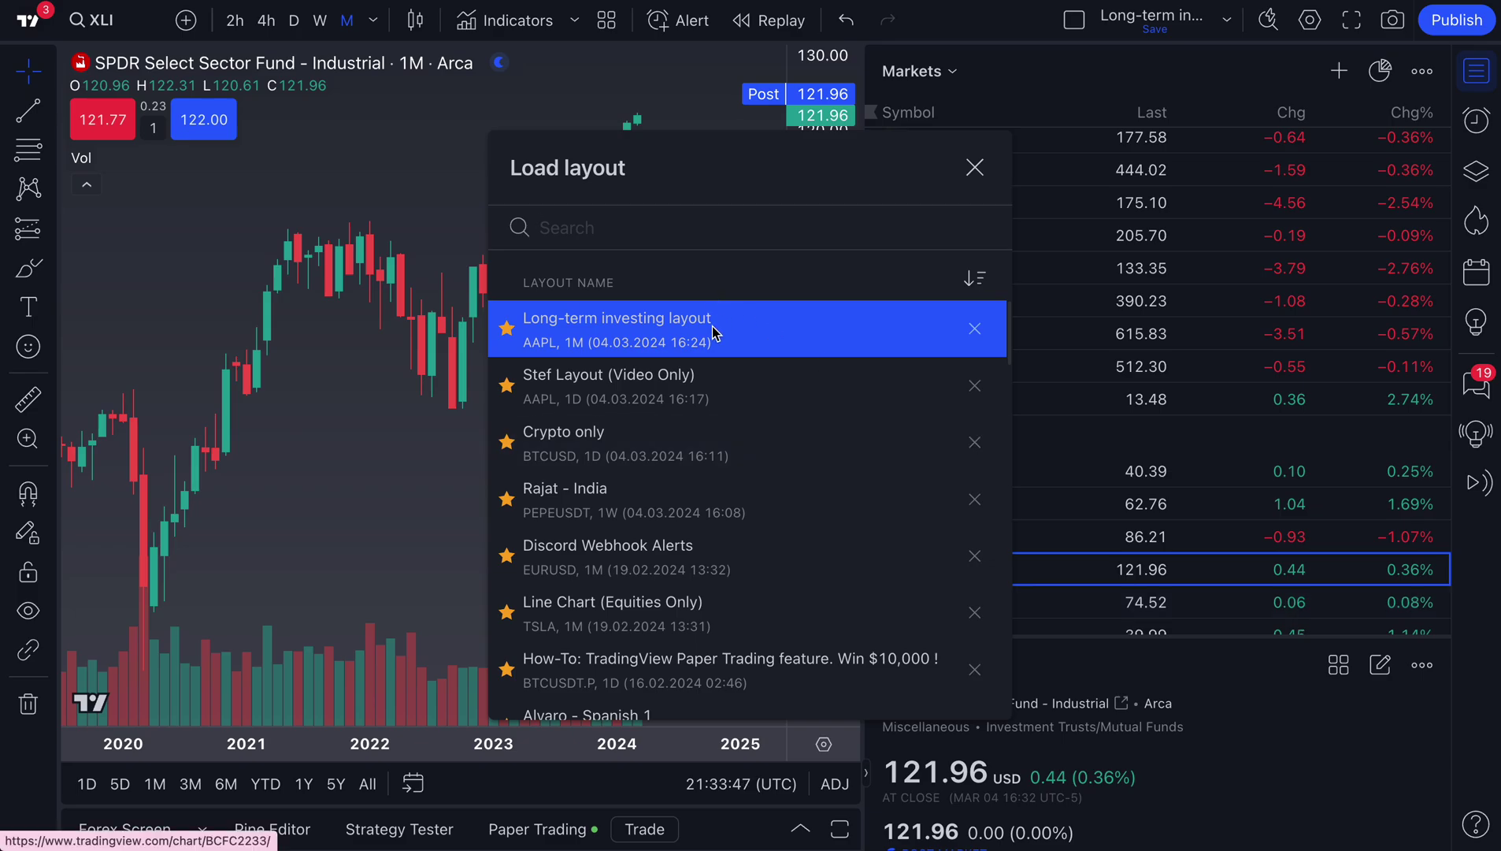
{"action": "scroll", "coordinate": [709, 585], "scroll_direction": "down", "scroll_amount": 4}
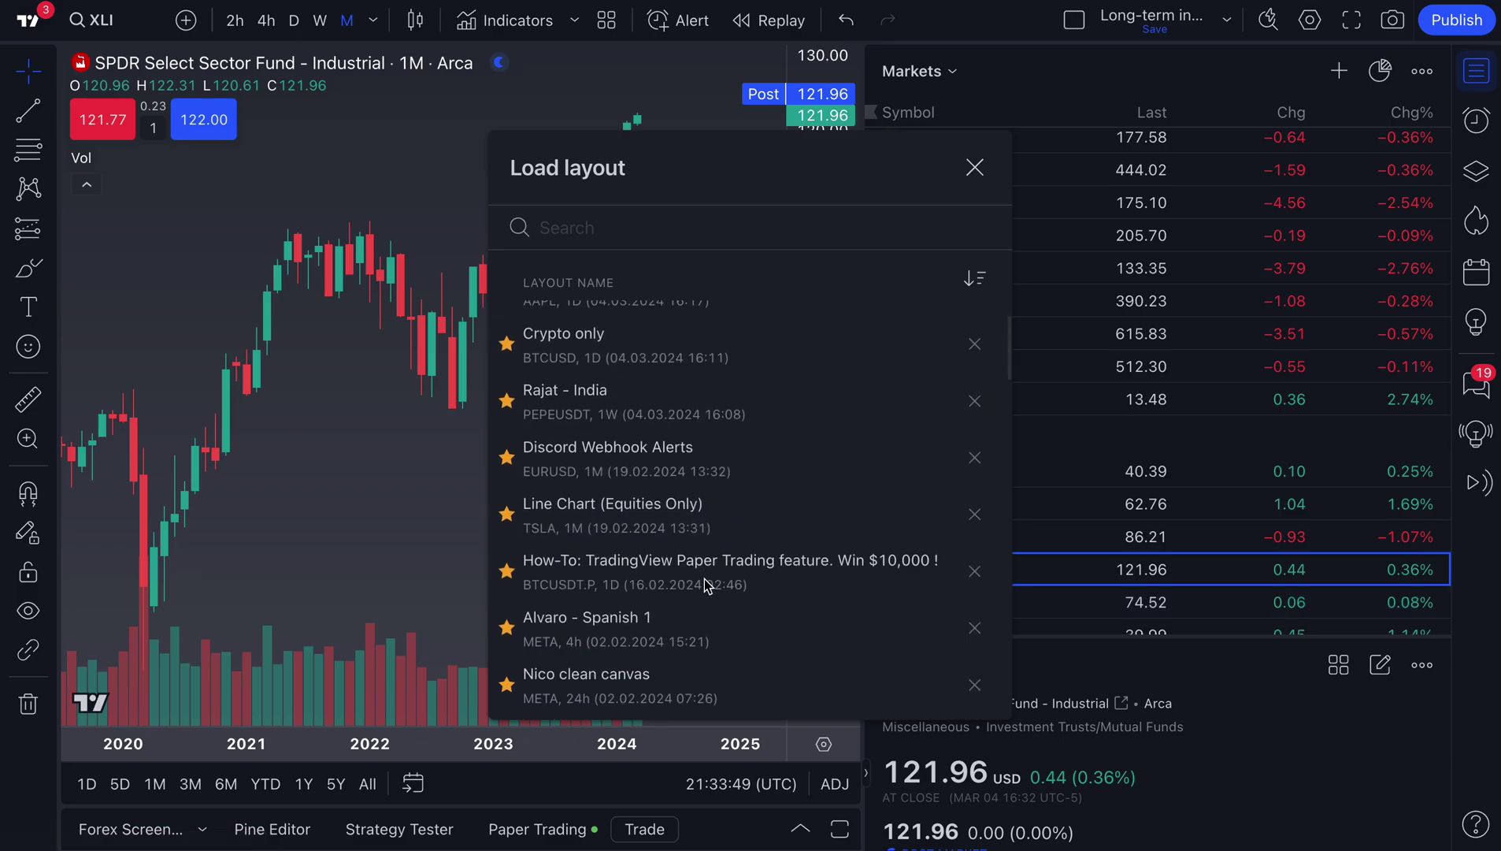
{"action": "scroll", "coordinate": [709, 584], "scroll_direction": "down", "scroll_amount": 2}
{"action": "scroll", "coordinate": [709, 584], "scroll_direction": "down", "scroll_amount": 3}
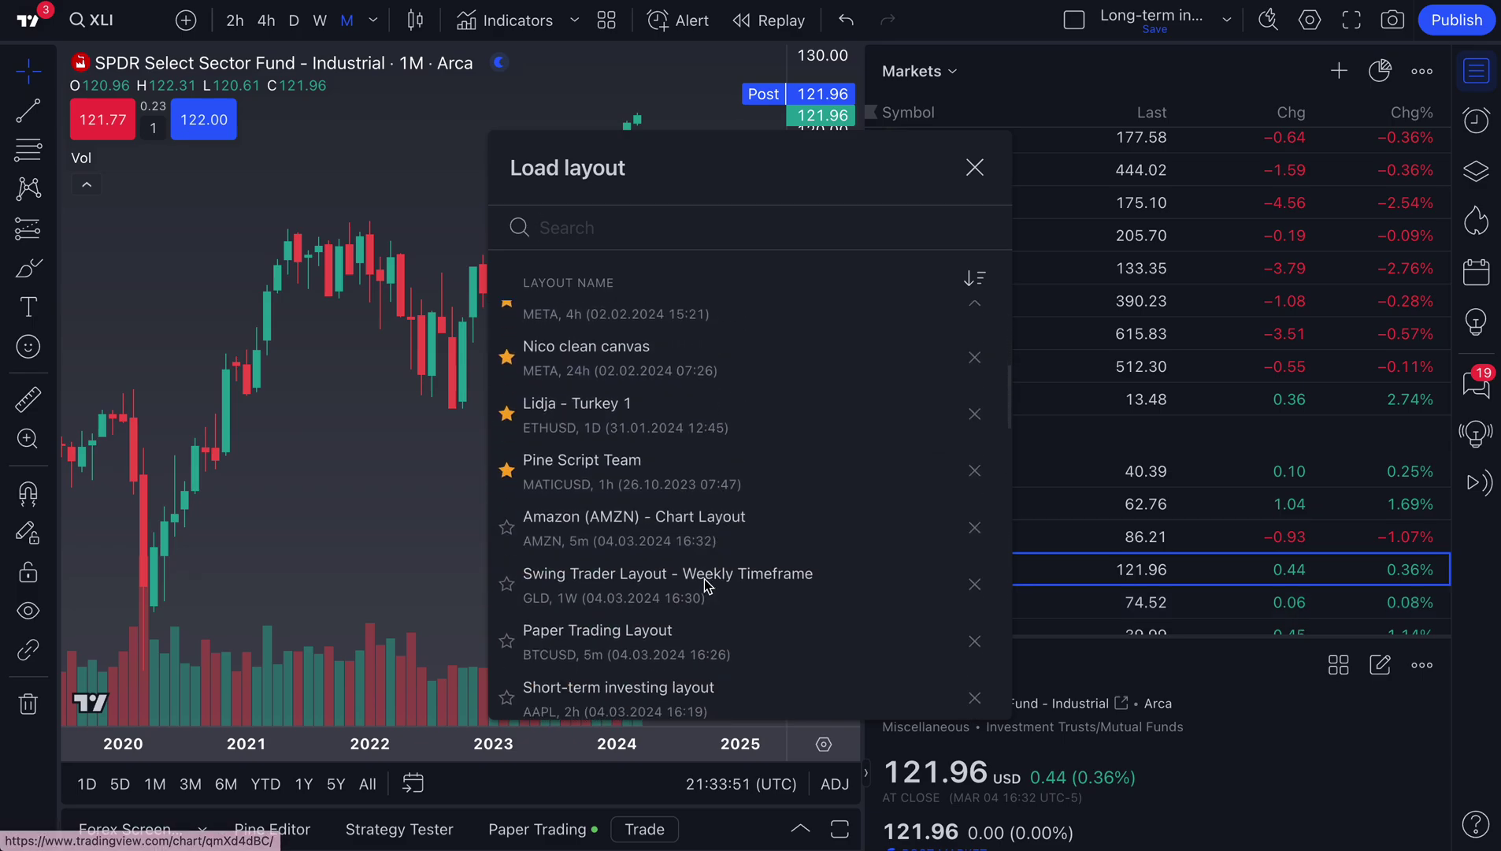
{"action": "scroll", "coordinate": [706, 585], "scroll_direction": "down", "scroll_amount": 1}
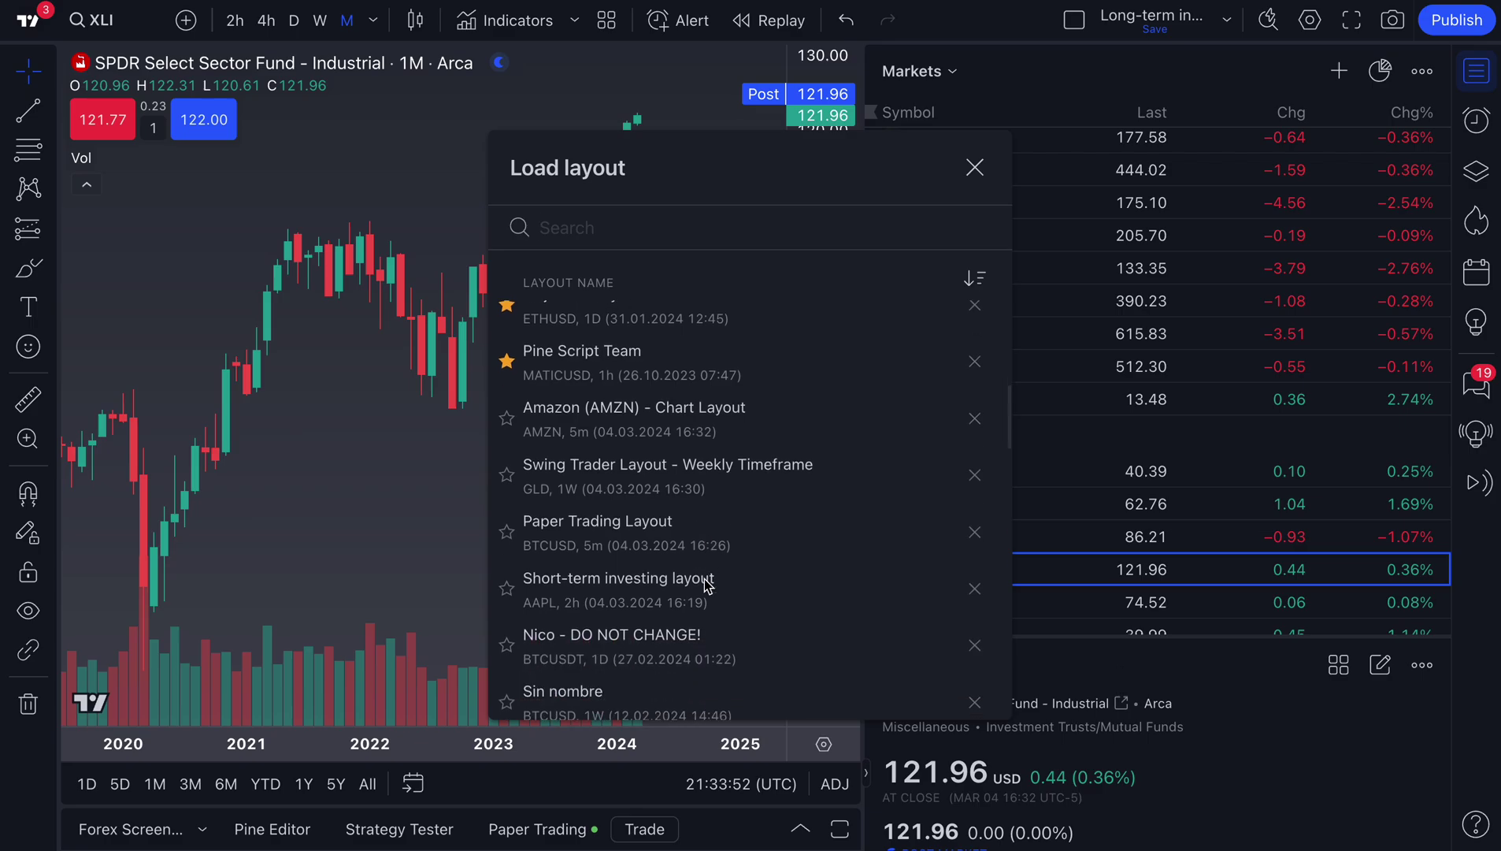
{"action": "left_click", "coordinate": [507, 590]}
{"action": "scroll", "coordinate": [599, 370], "scroll_direction": "up", "scroll_amount": 10}
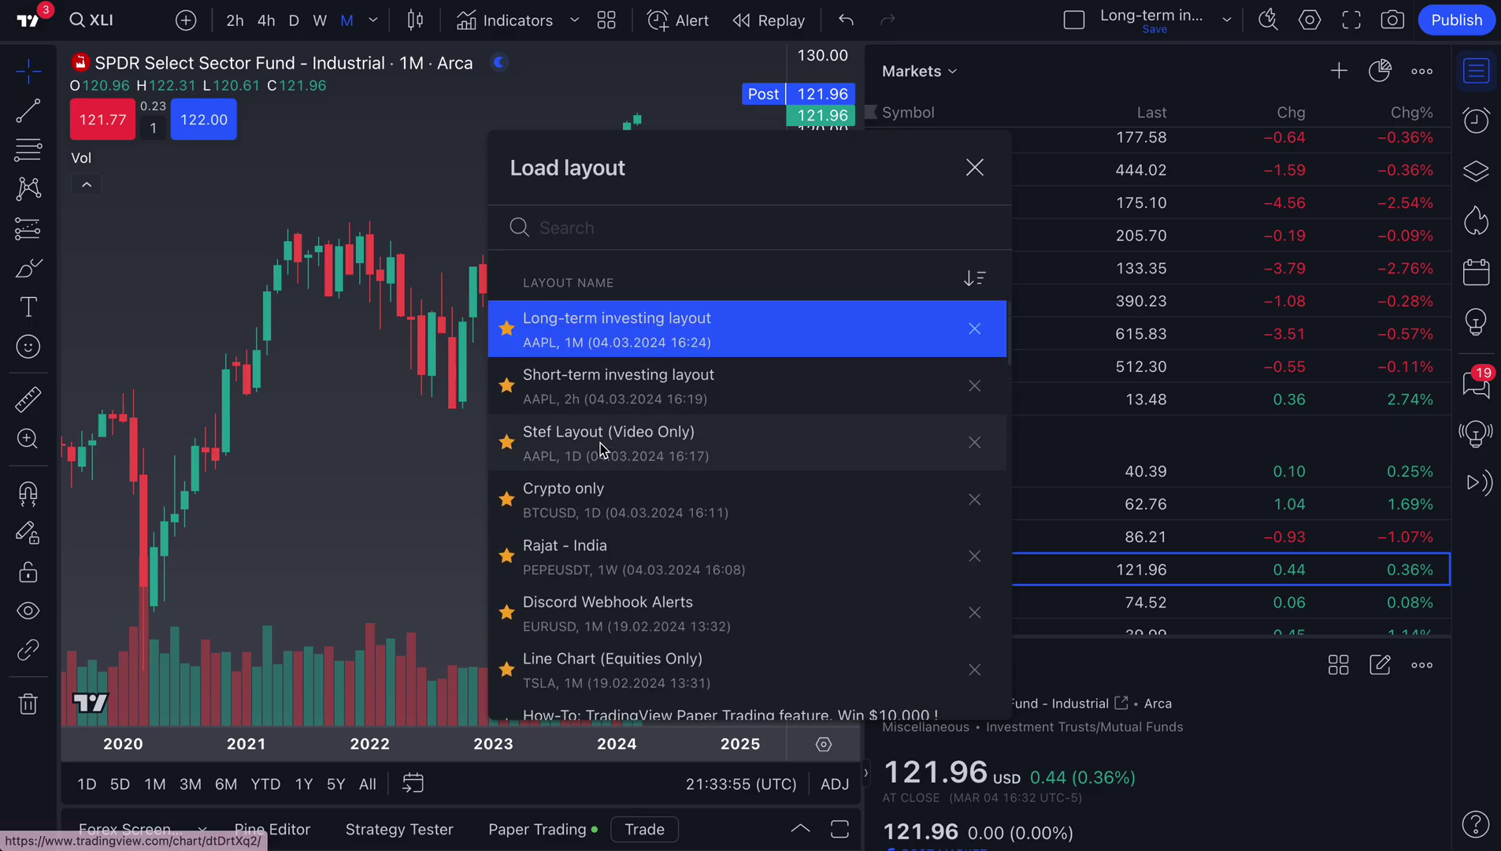
{"action": "left_click", "coordinate": [623, 403]}
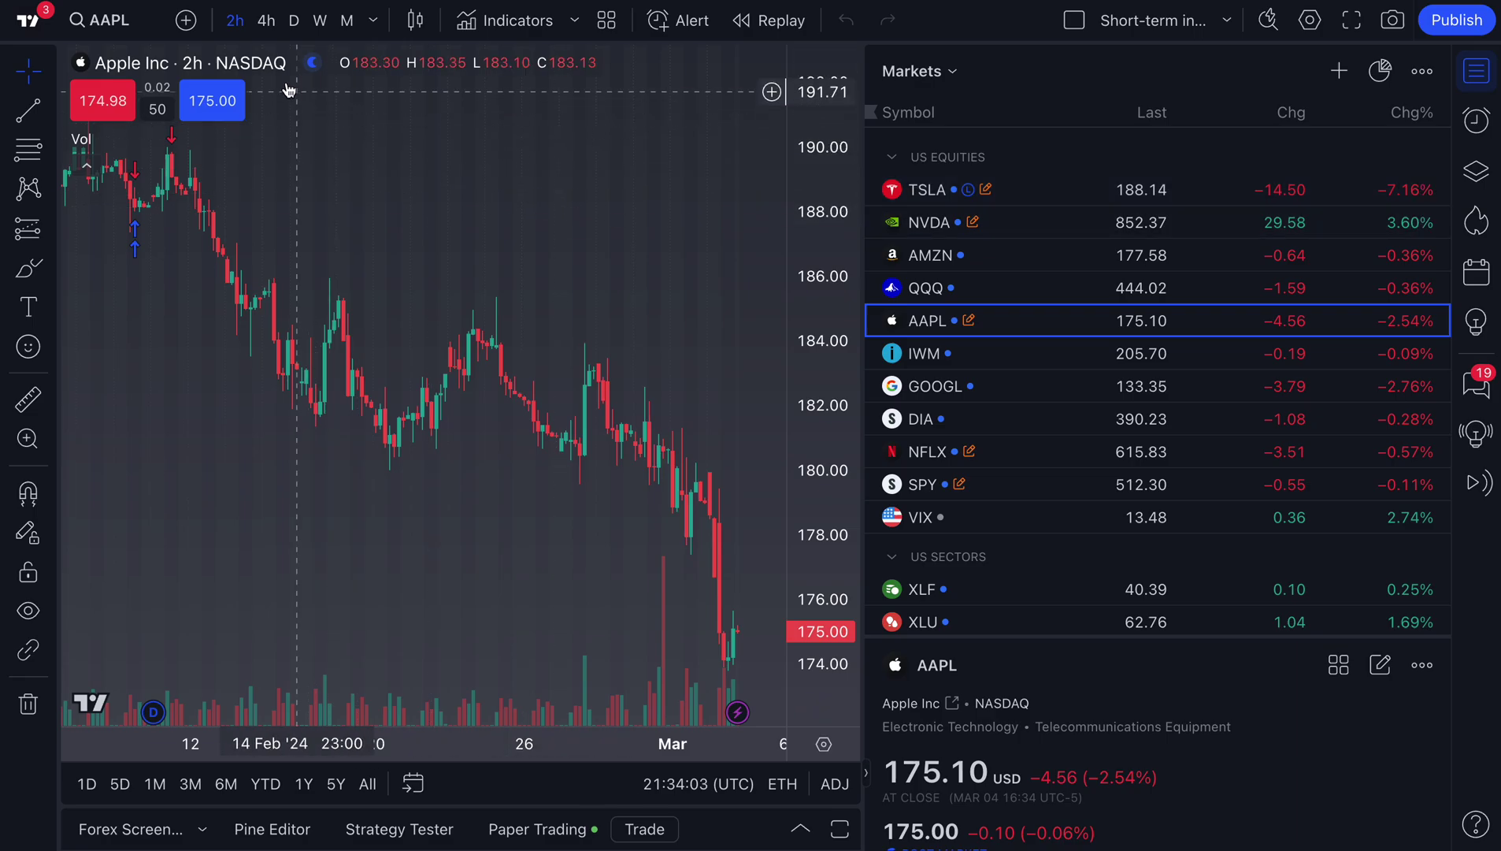
Step: Cycle the chart through TSLA, NVDA, AMZN, QQQ, AAPL, IWM, GOOGL, DIA, NFLX and SPY
{"action": "left_click", "coordinate": [1019, 196]}
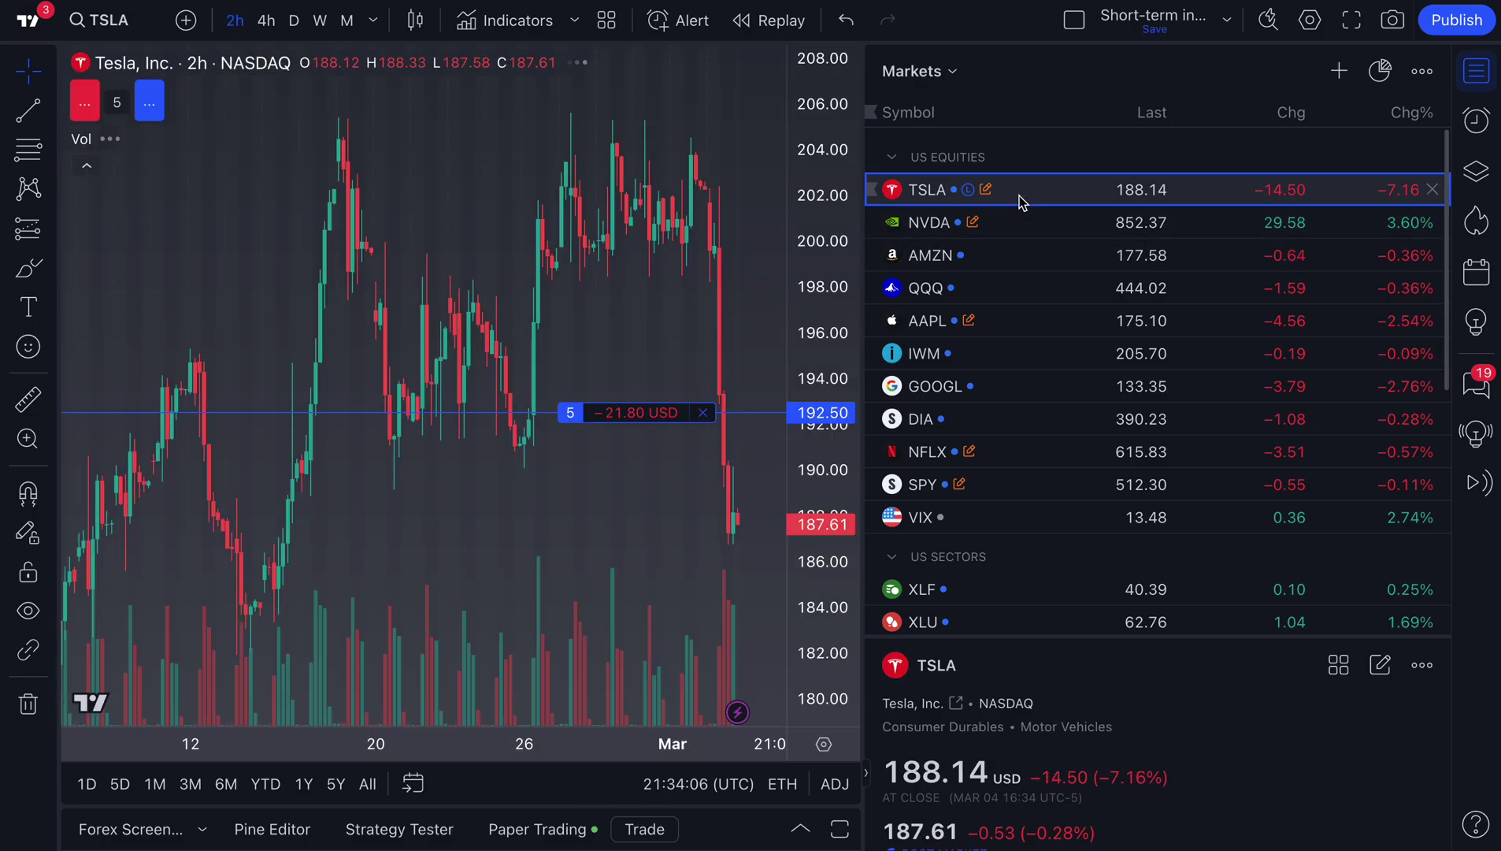
{"action": "left_click", "coordinate": [1015, 225]}
{"action": "left_click", "coordinate": [1000, 255]}
{"action": "left_click", "coordinate": [997, 289]}
{"action": "left_click", "coordinate": [1001, 328]}
{"action": "left_click", "coordinate": [991, 358]}
{"action": "left_click", "coordinate": [994, 384]}
{"action": "left_click", "coordinate": [993, 420]}
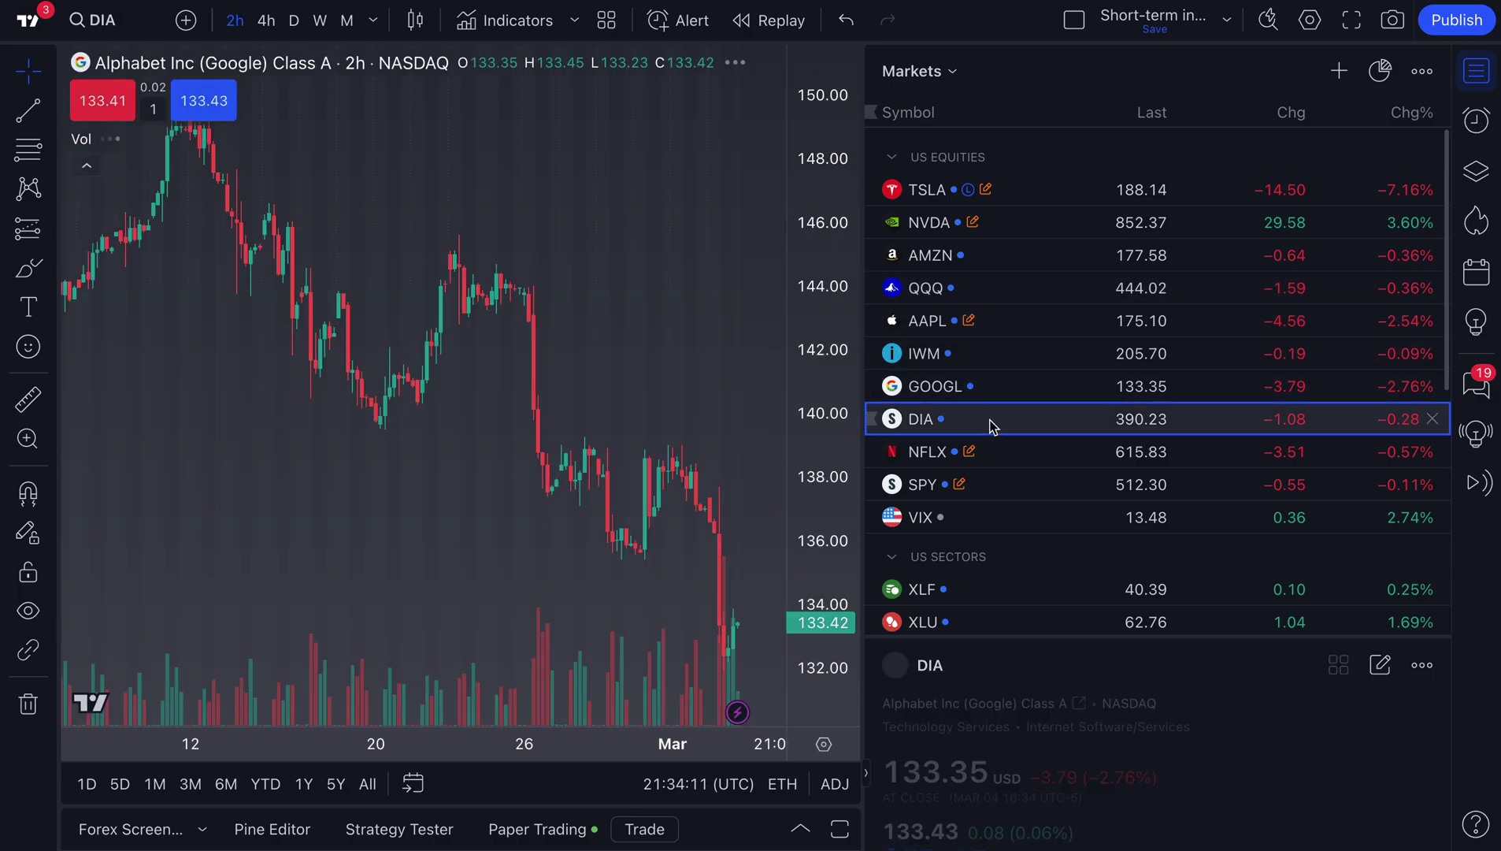
{"action": "left_click", "coordinate": [998, 463]}
{"action": "left_click", "coordinate": [999, 485]}
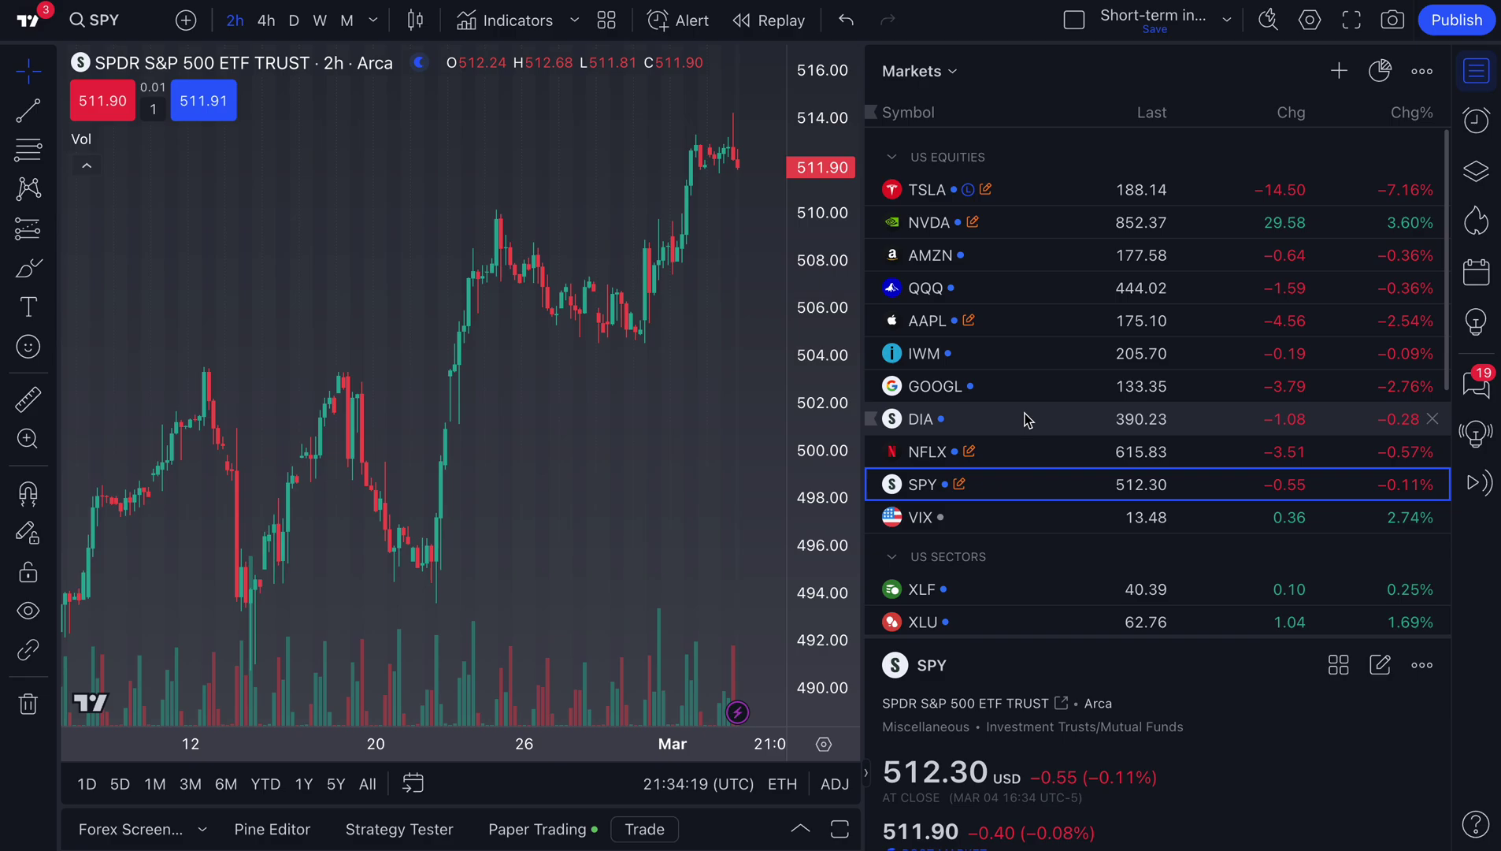
Step: Step back through TSLA, NVDA and AMZN to settle the chart on QQQ
{"action": "left_click", "coordinate": [1007, 192]}
{"action": "left_click", "coordinate": [1000, 221]}
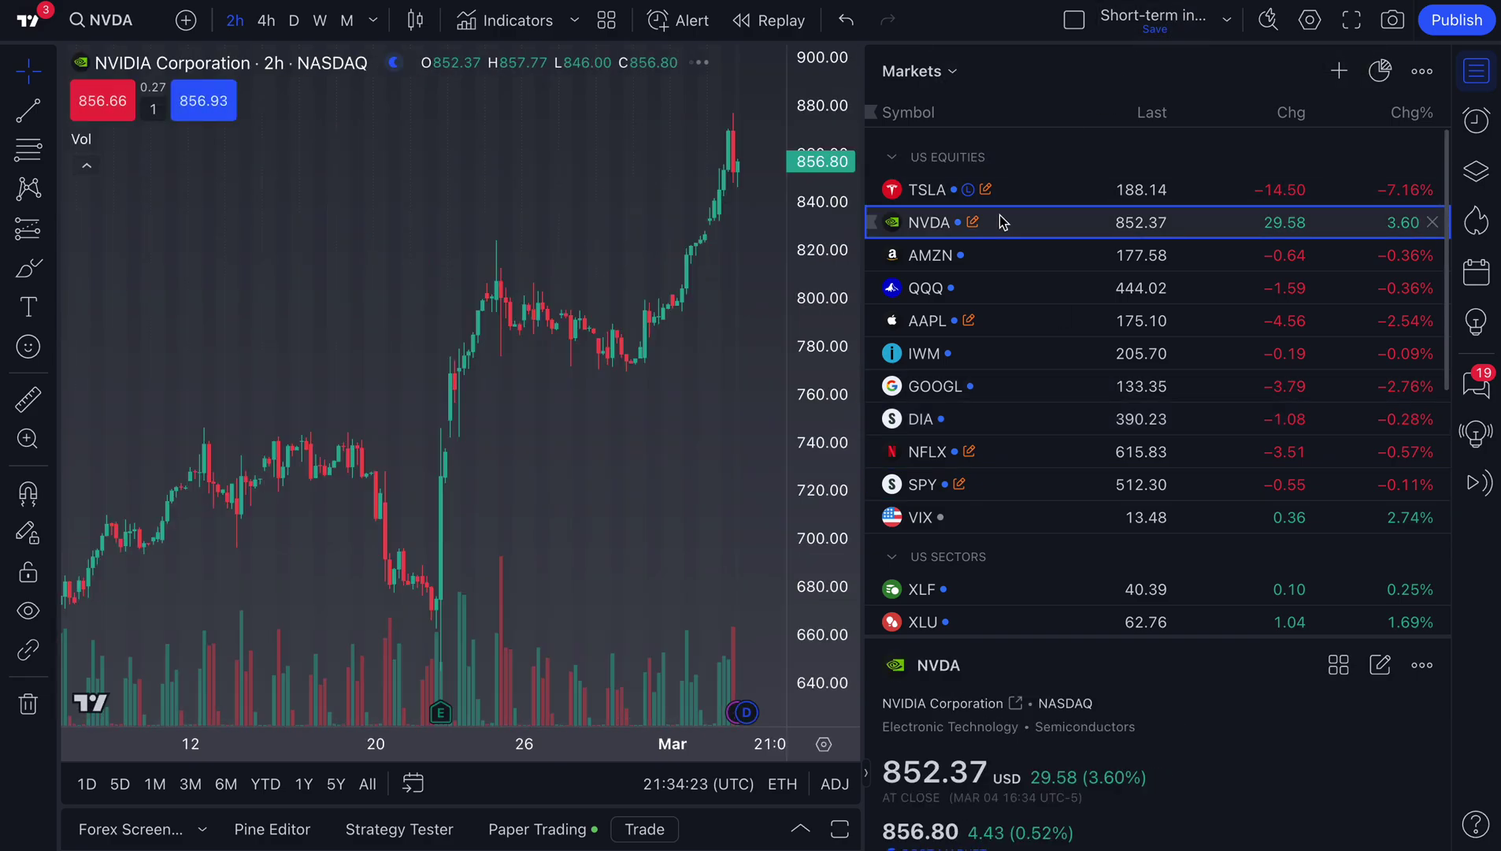
{"action": "left_click", "coordinate": [992, 254]}
{"action": "left_click", "coordinate": [991, 288]}
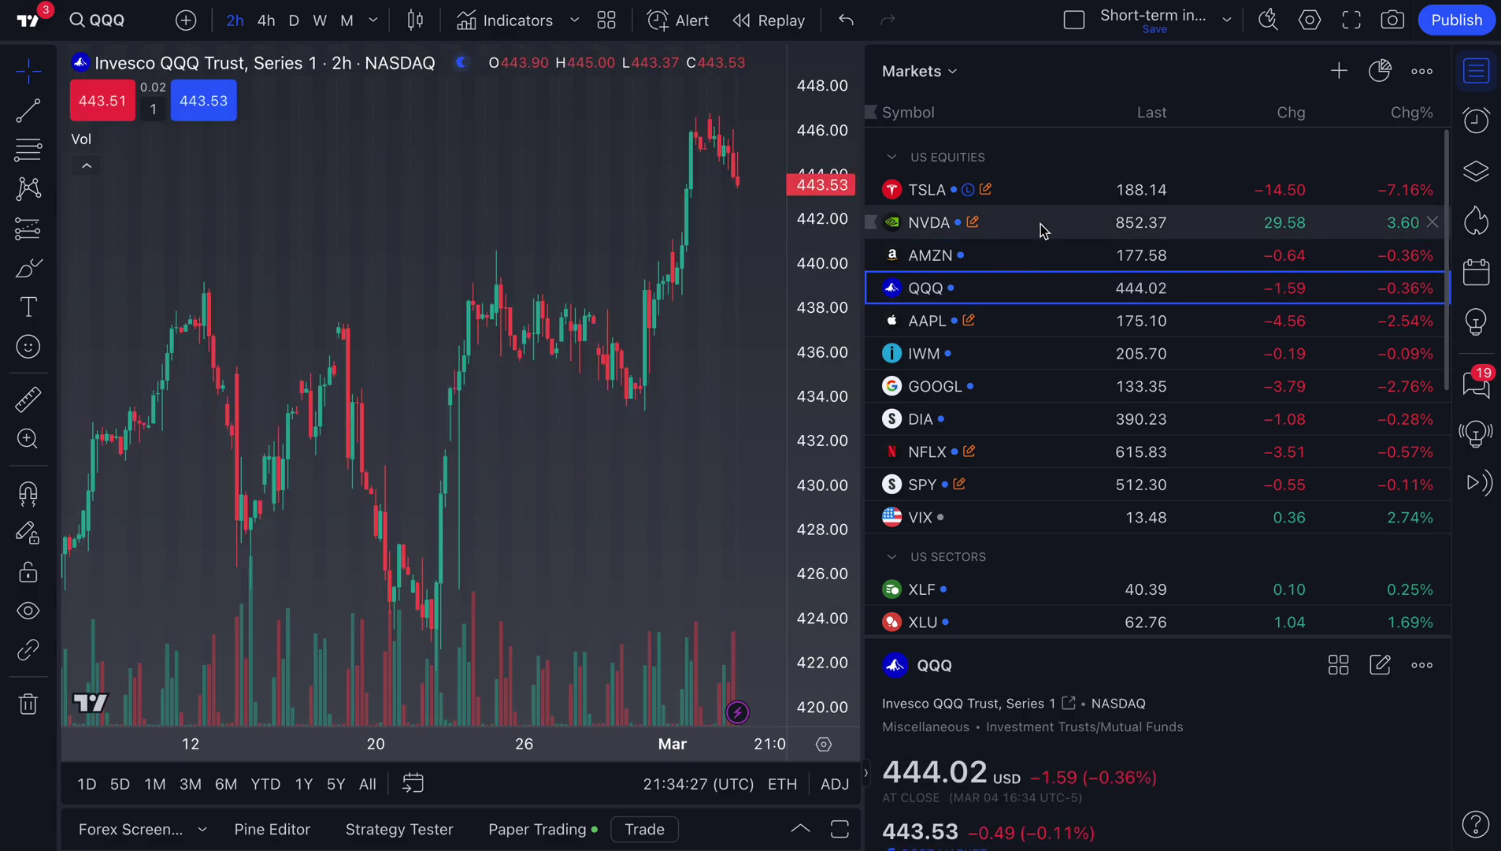
{"action": "left_click", "coordinate": [1228, 20]}
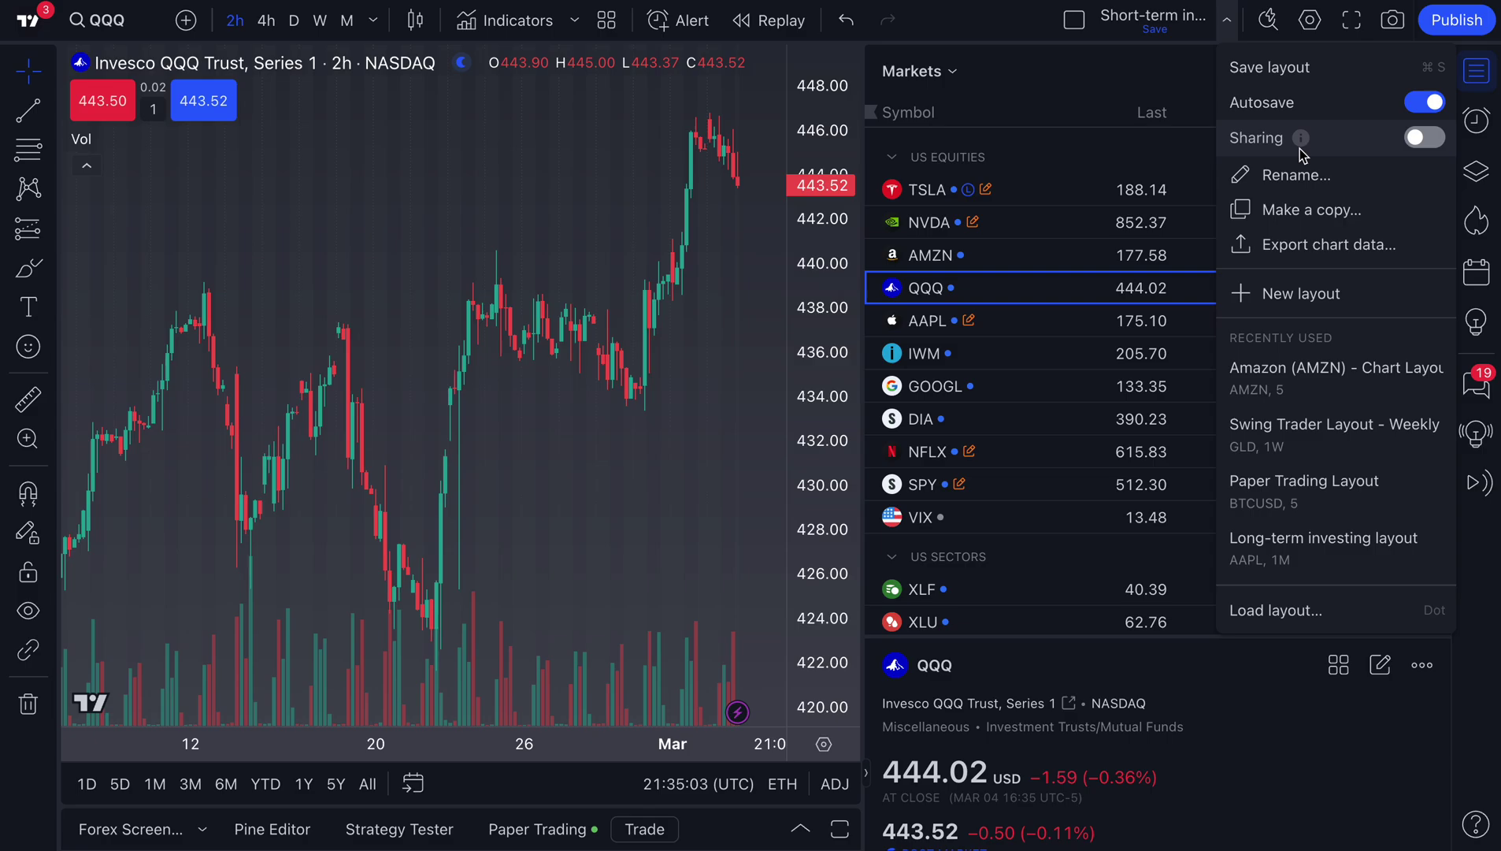
Step: Turn on sharing for the Short-term investing layout and copy its share link
{"action": "left_click", "coordinate": [1417, 140]}
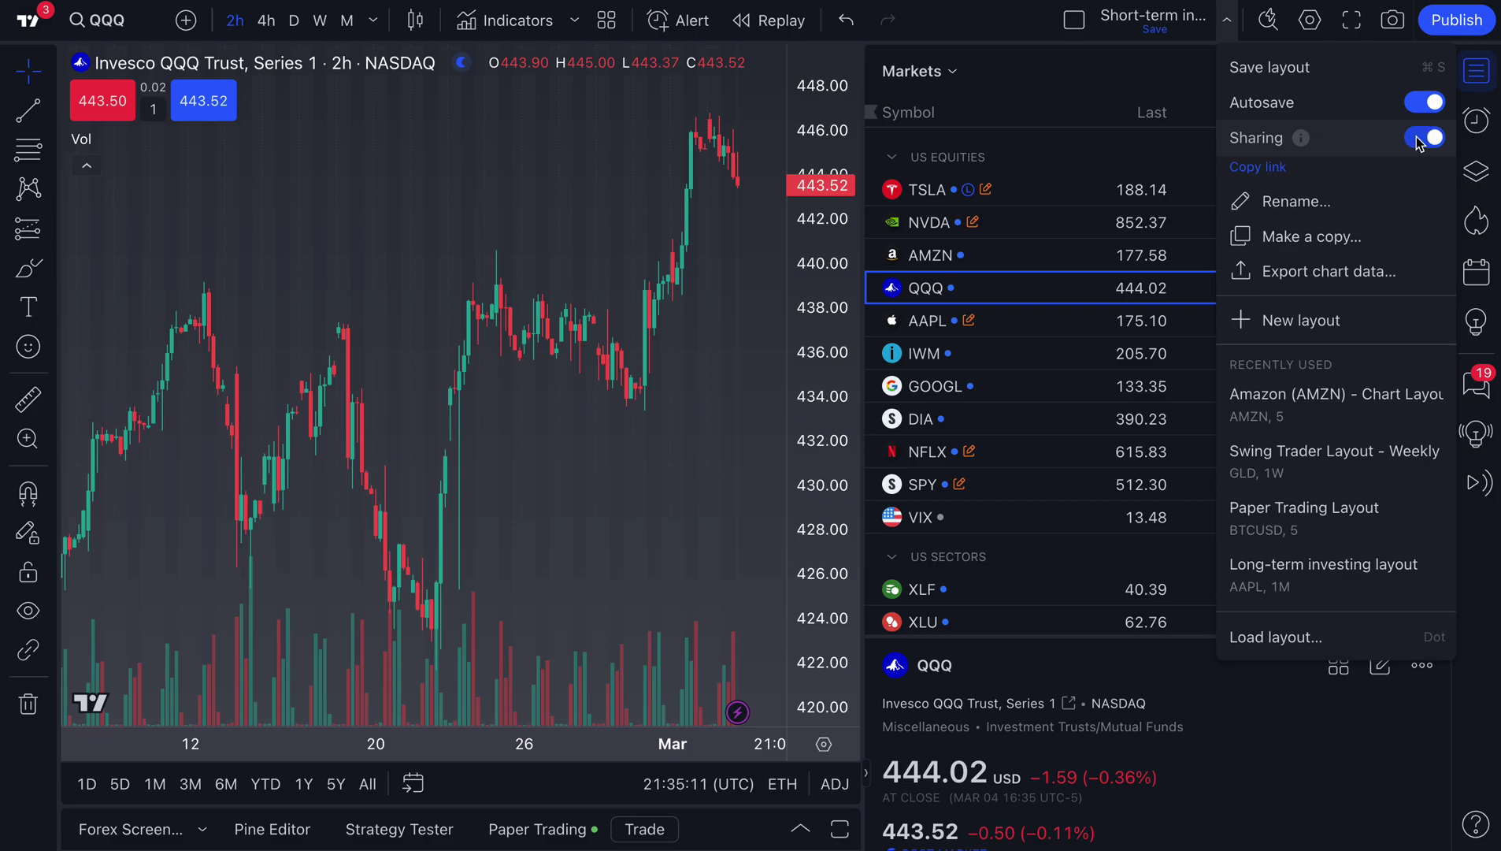
{"action": "left_click", "coordinate": [537, 401]}
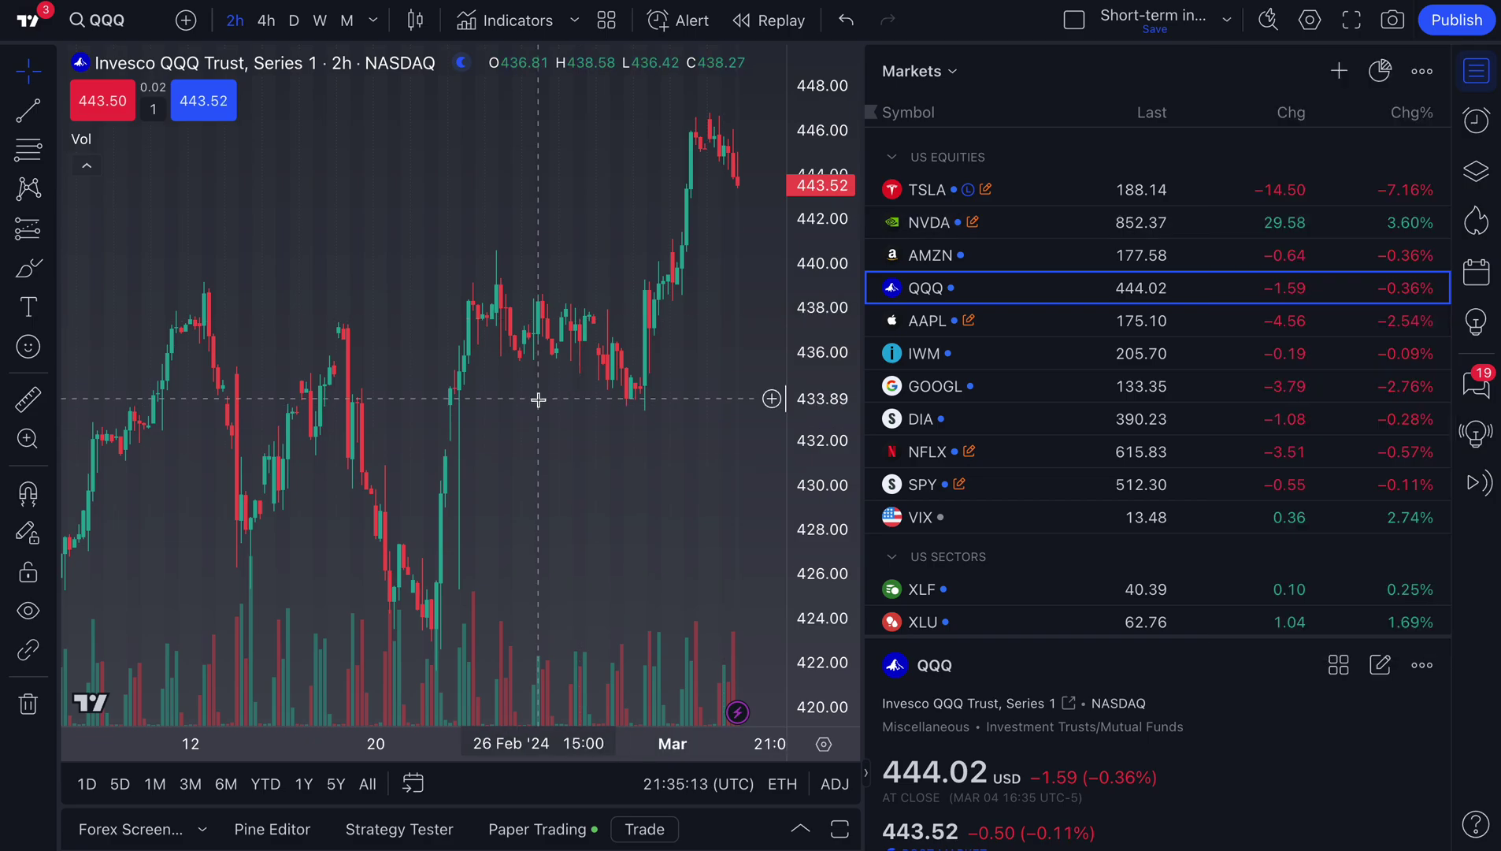
{"action": "scroll", "coordinate": [538, 400], "scroll_direction": "up", "scroll_amount": 2}
{"action": "scroll", "coordinate": [538, 400], "scroll_direction": "up", "scroll_amount": 2}
{"action": "scroll", "coordinate": [538, 400], "scroll_direction": "right", "scroll_amount": 5}
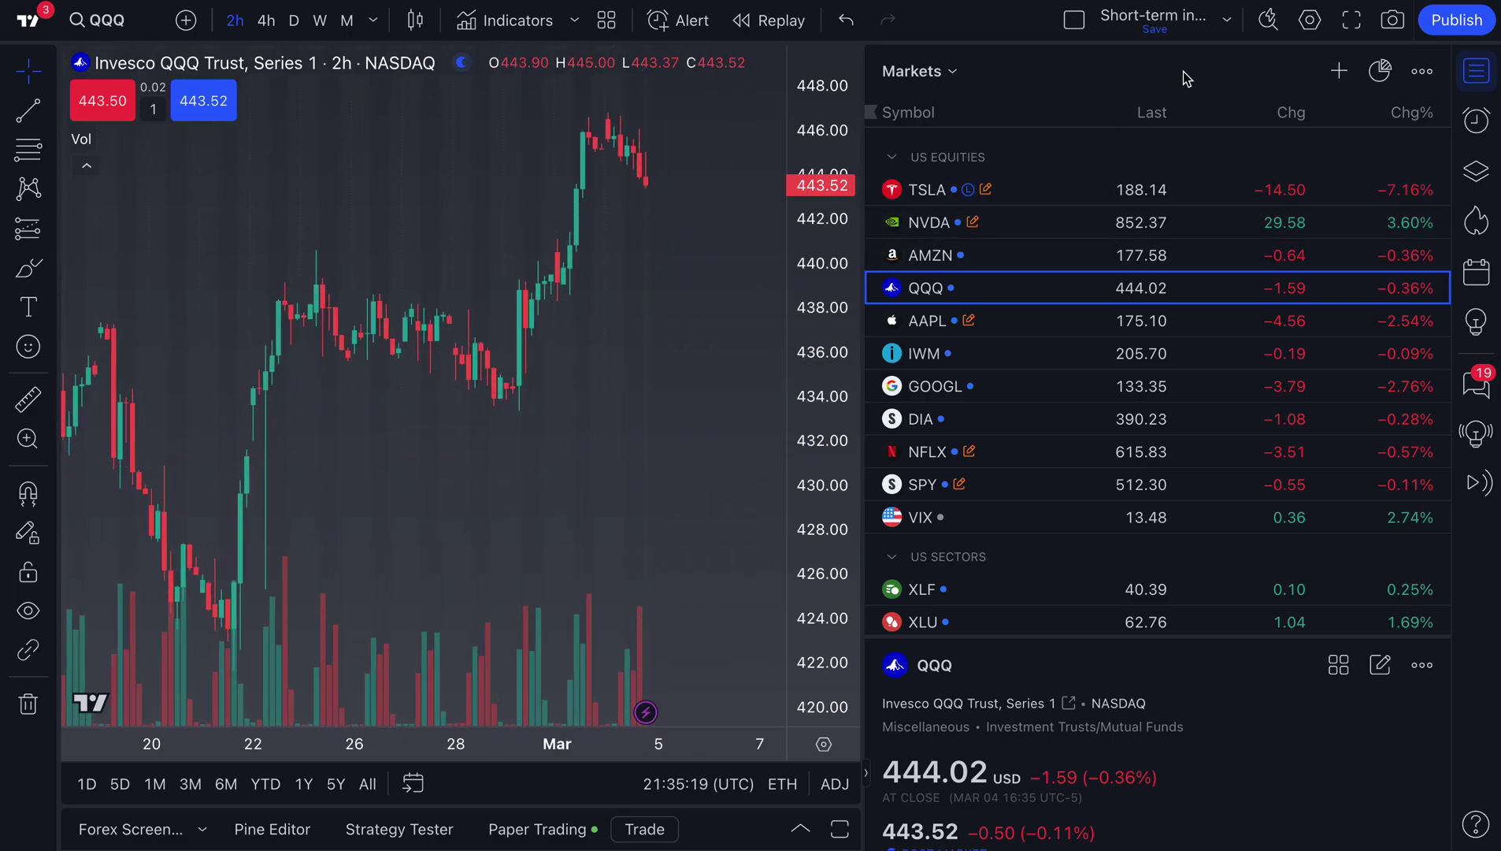
{"action": "left_click", "coordinate": [1228, 21]}
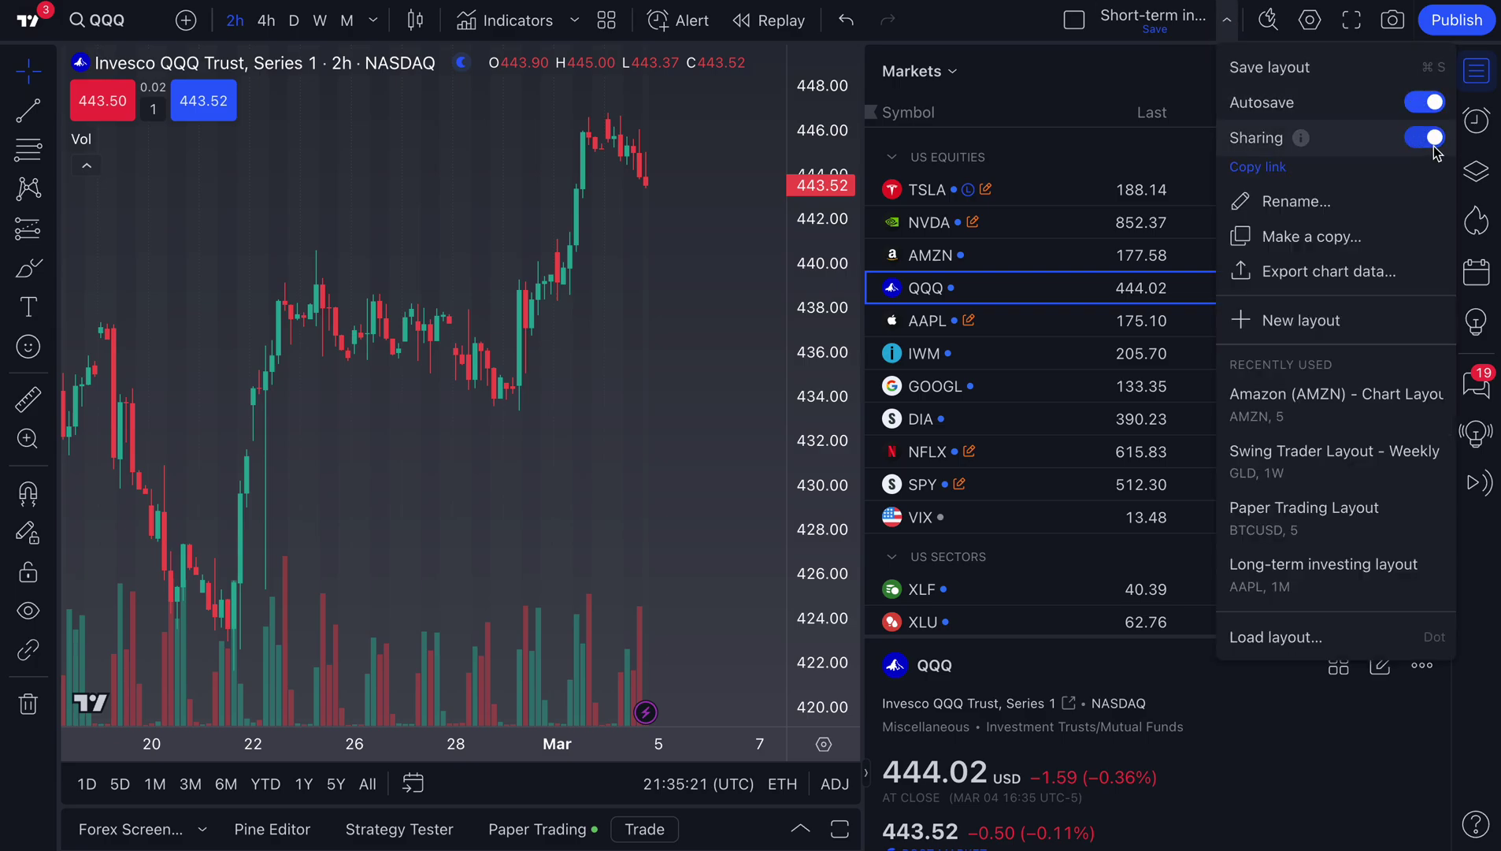
{"action": "left_click", "coordinate": [1269, 172]}
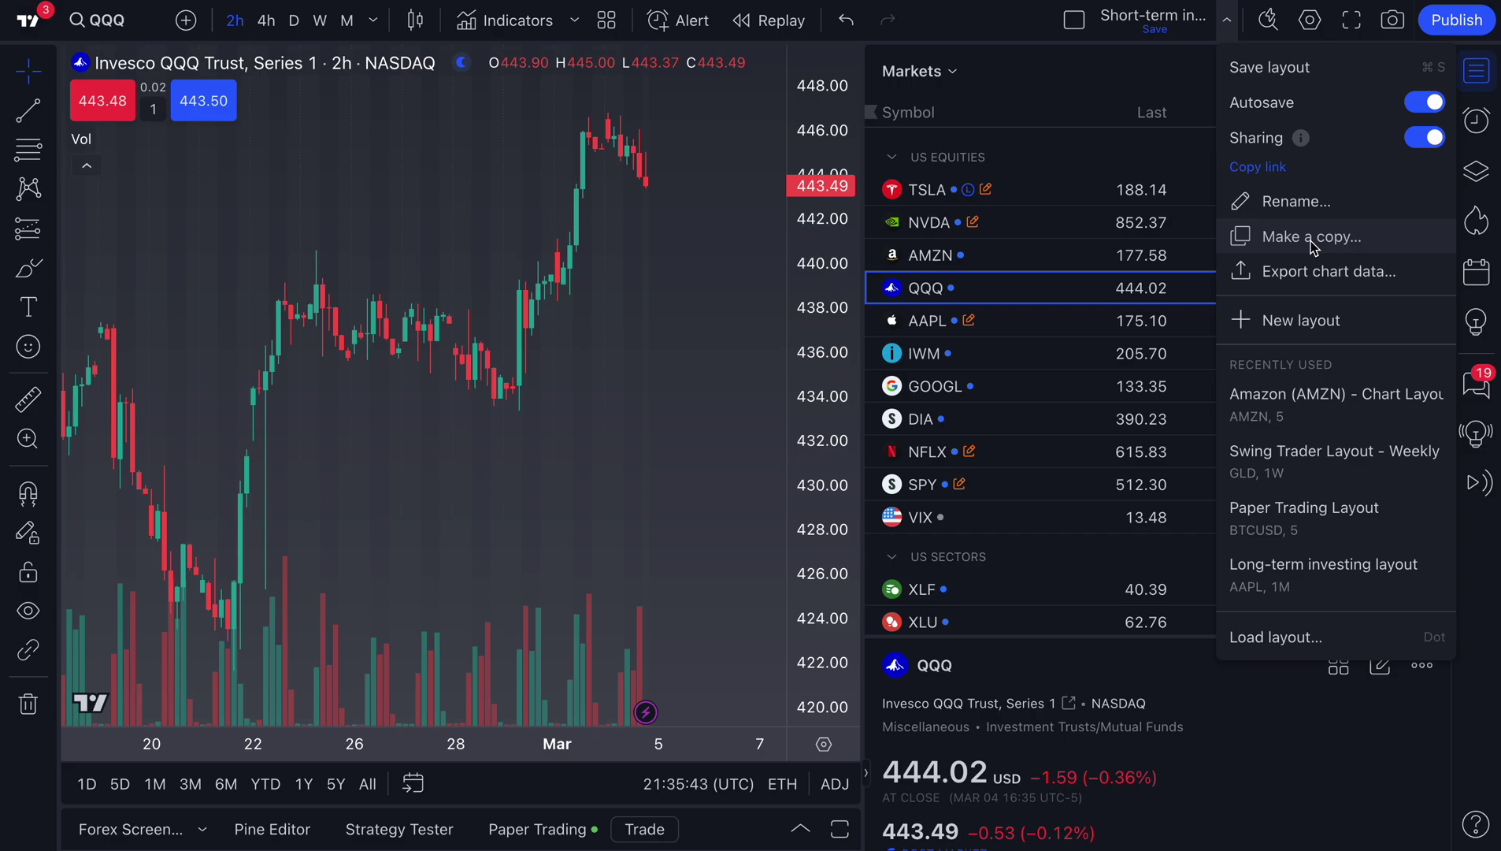
Step: In chart settings, set a dark purple to dark green gradient background and size-20 scale text
{"action": "right_click", "coordinate": [262, 145]}
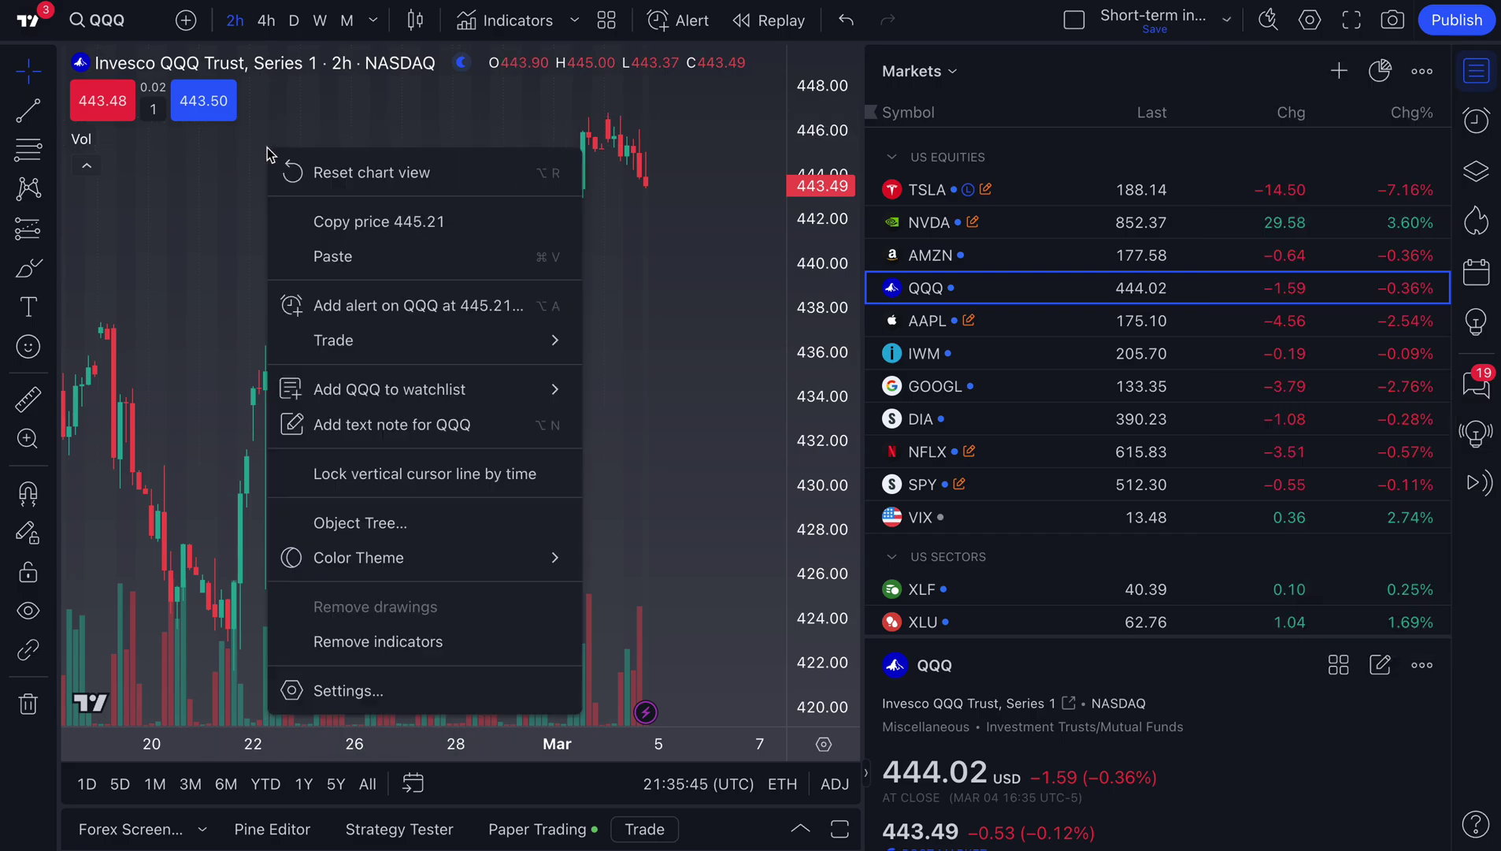
{"action": "left_click", "coordinate": [335, 690]}
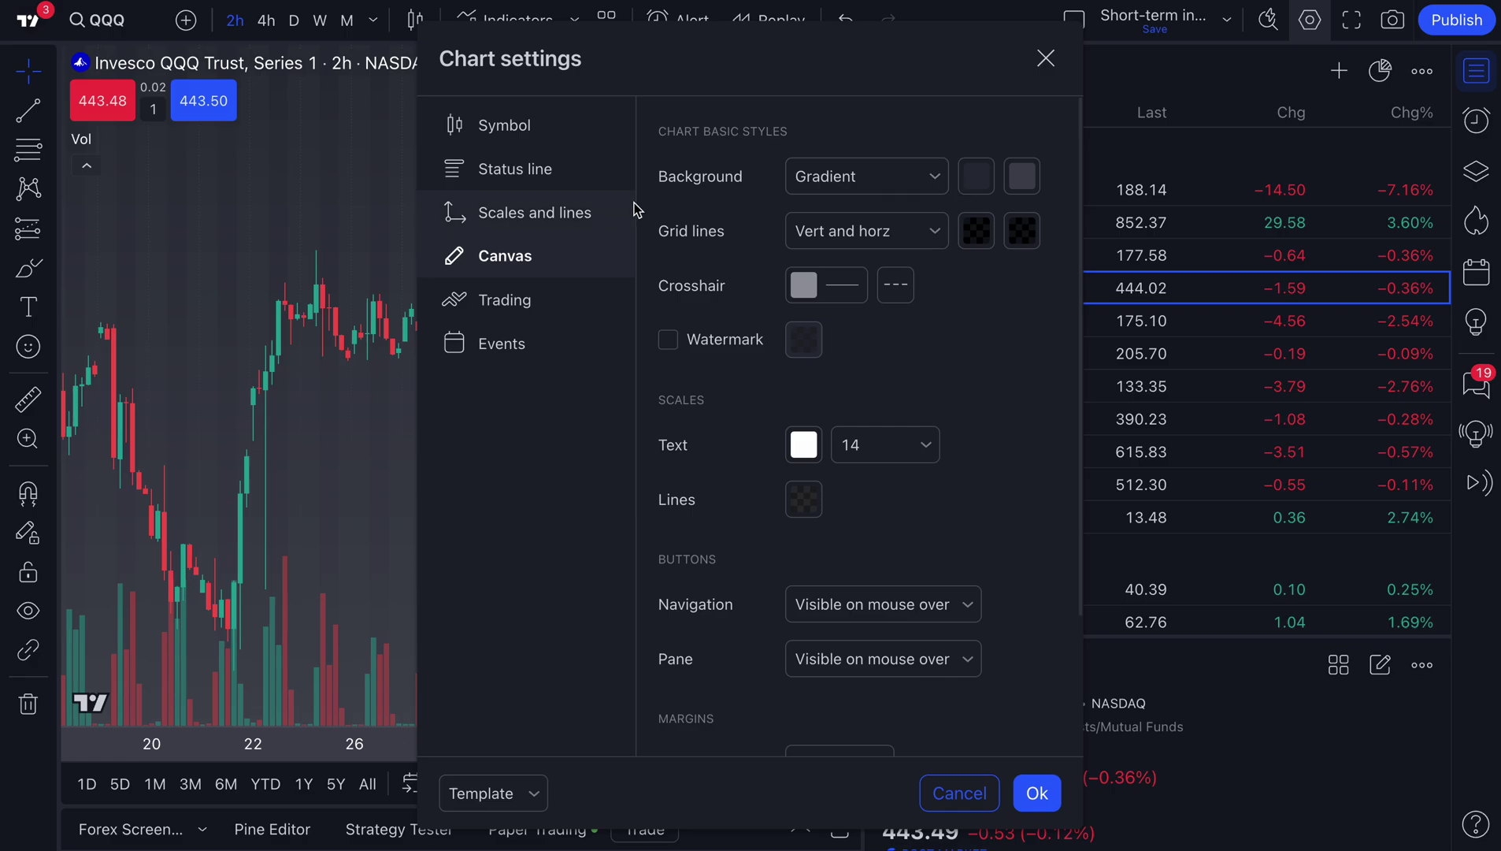
{"action": "left_click", "coordinate": [977, 179]}
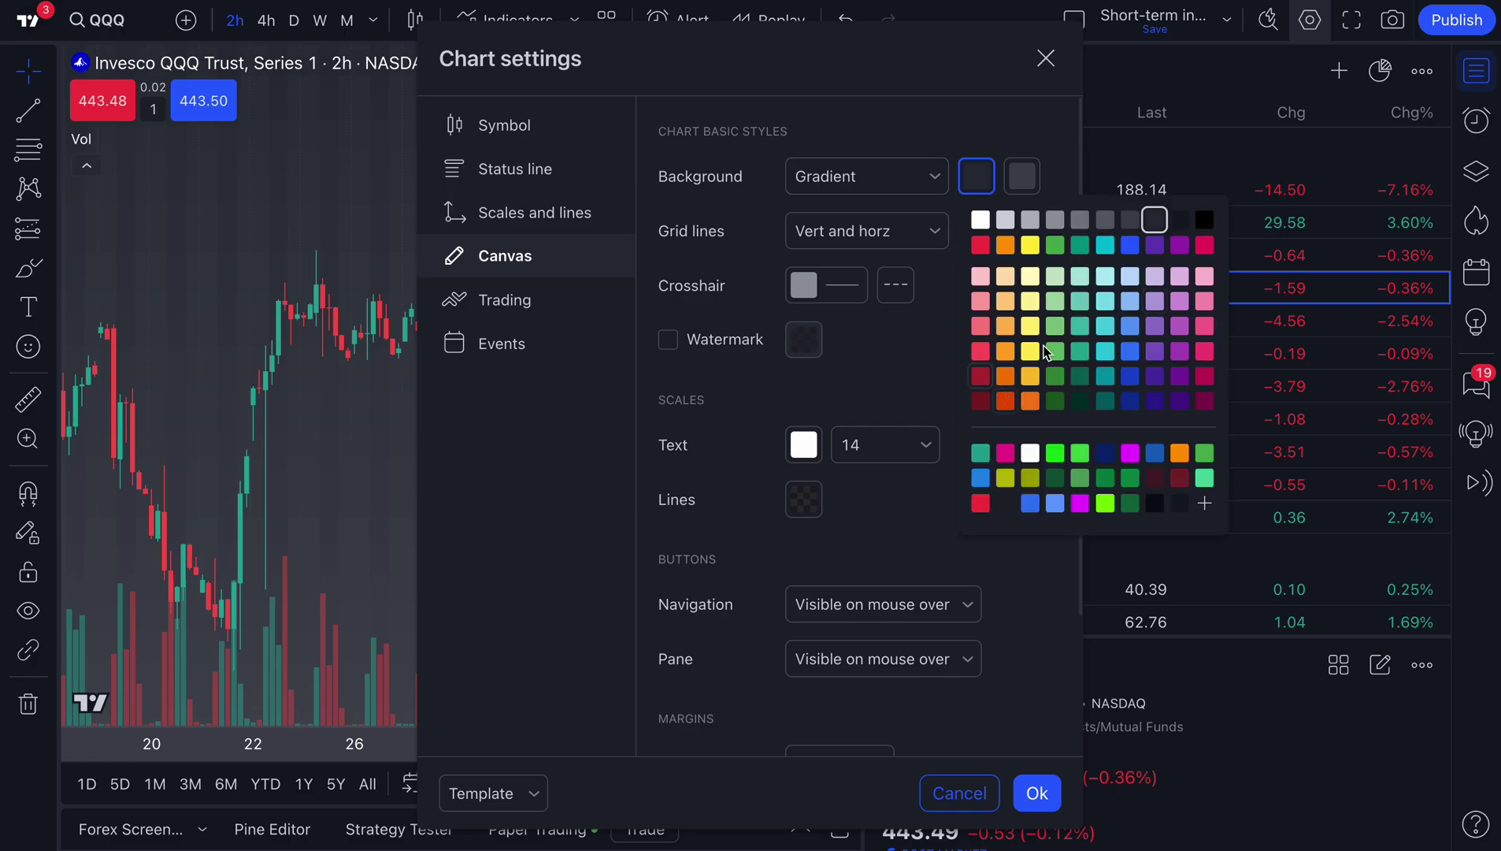
{"action": "left_click", "coordinate": [1179, 401]}
{"action": "left_click", "coordinate": [1023, 177]}
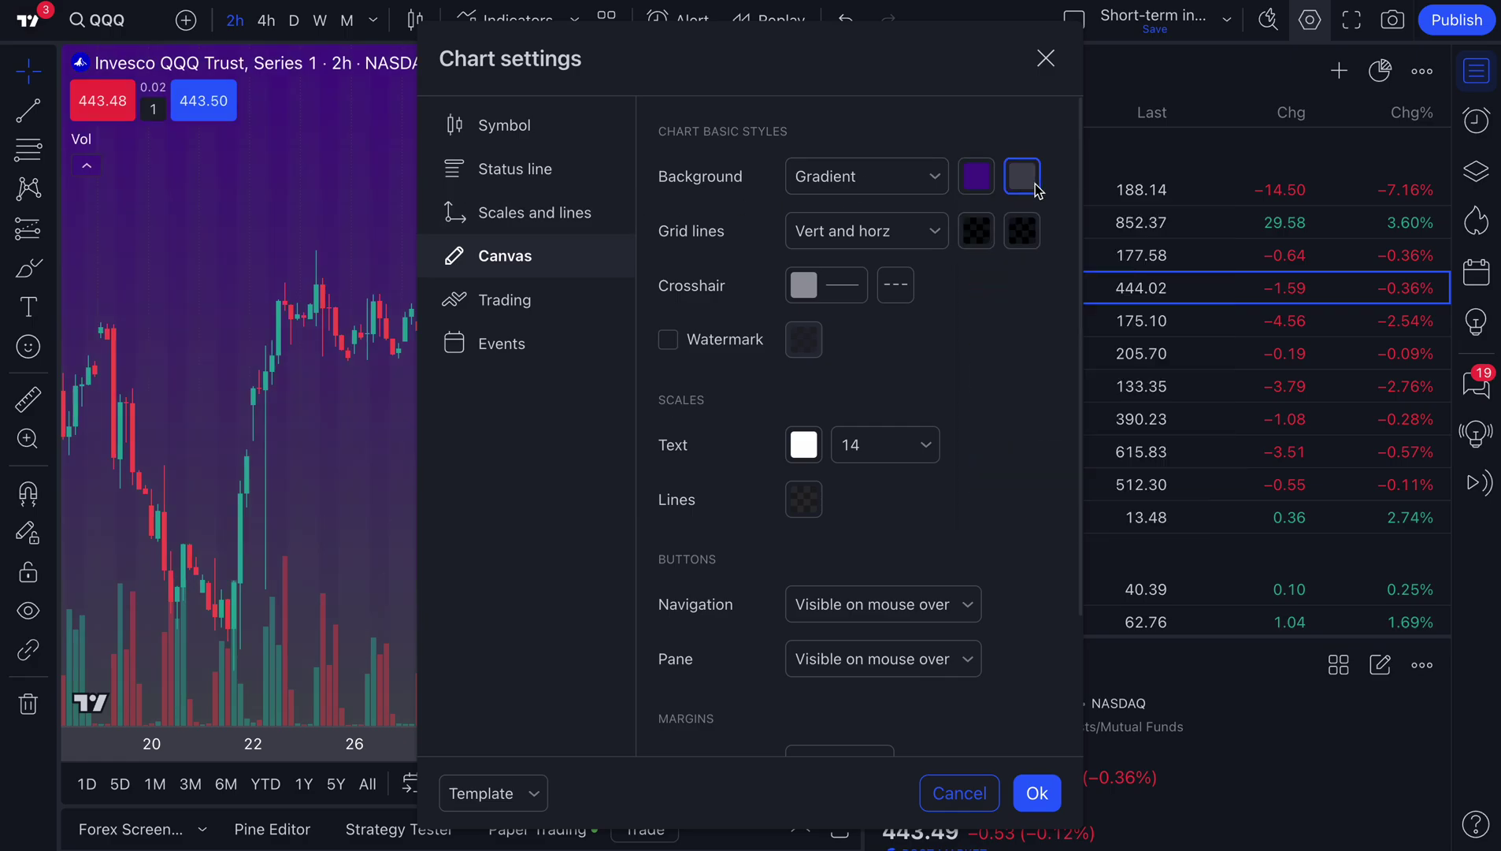
{"action": "left_click", "coordinate": [1132, 401]}
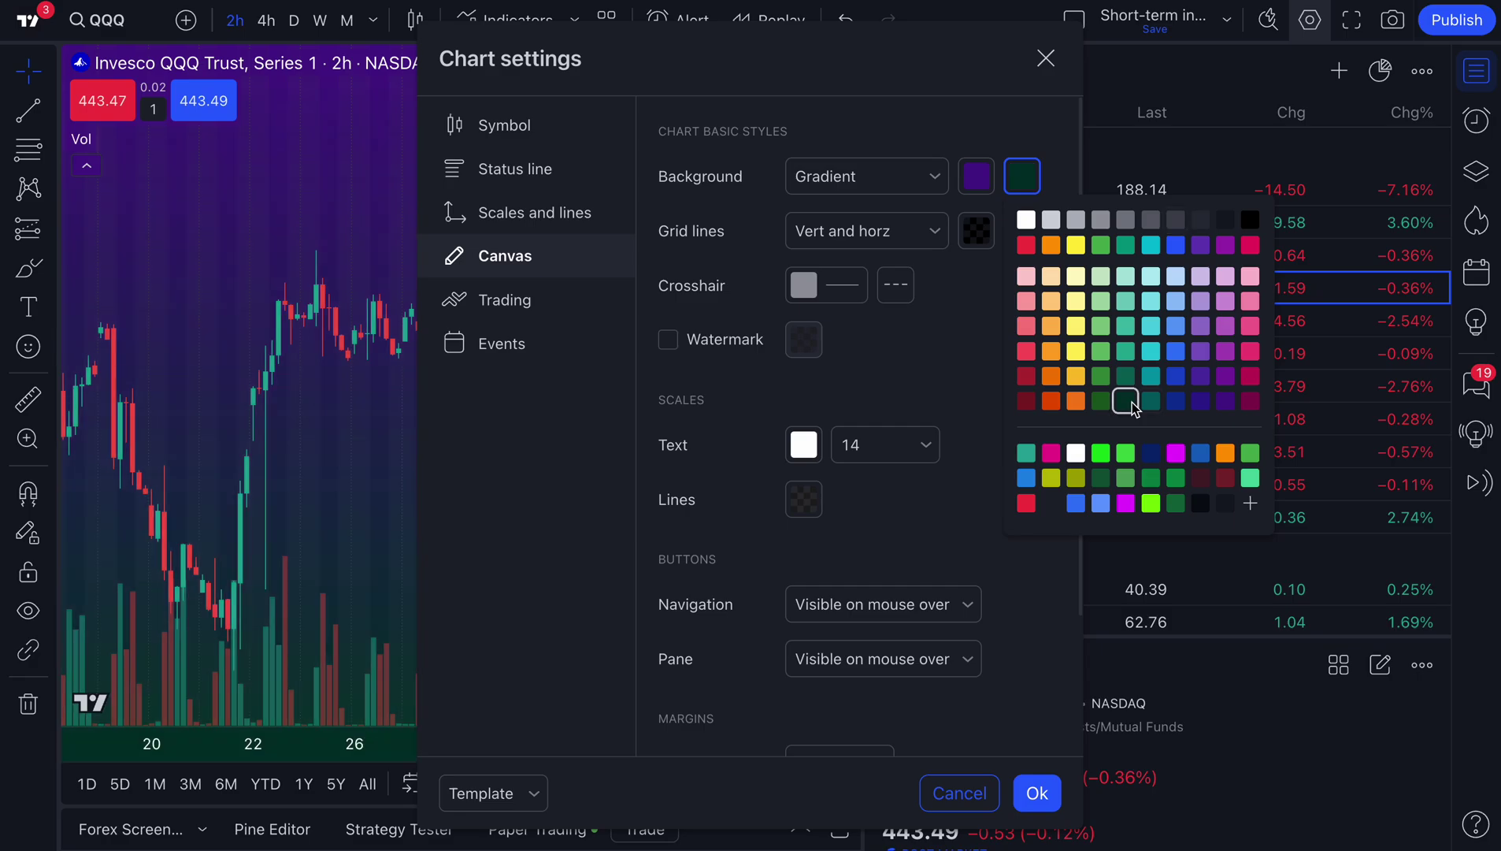
{"action": "left_click", "coordinate": [901, 356]}
{"action": "left_click", "coordinate": [896, 441]}
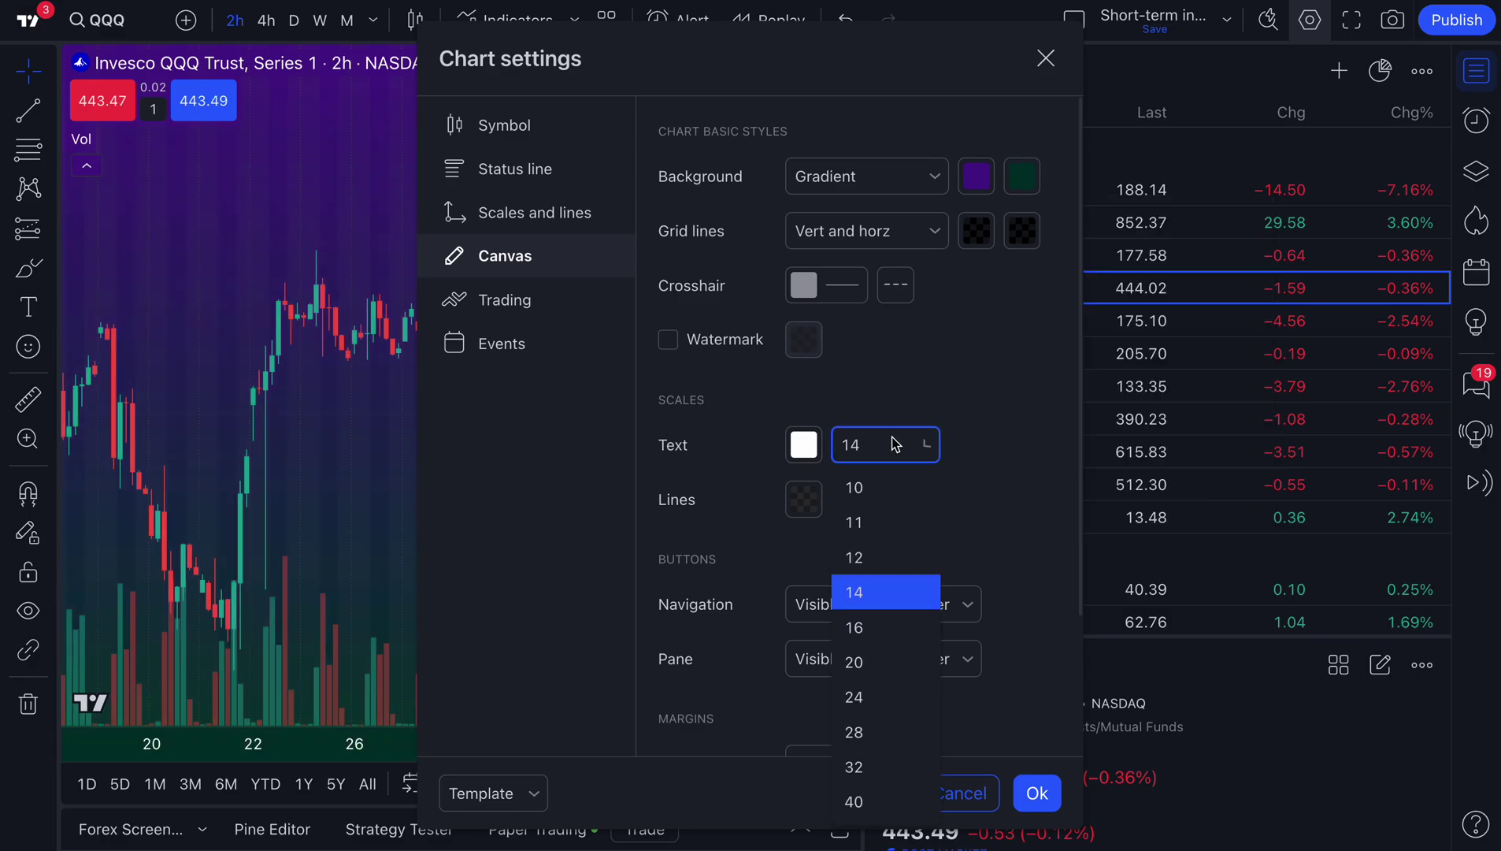
{"action": "left_click", "coordinate": [879, 647]}
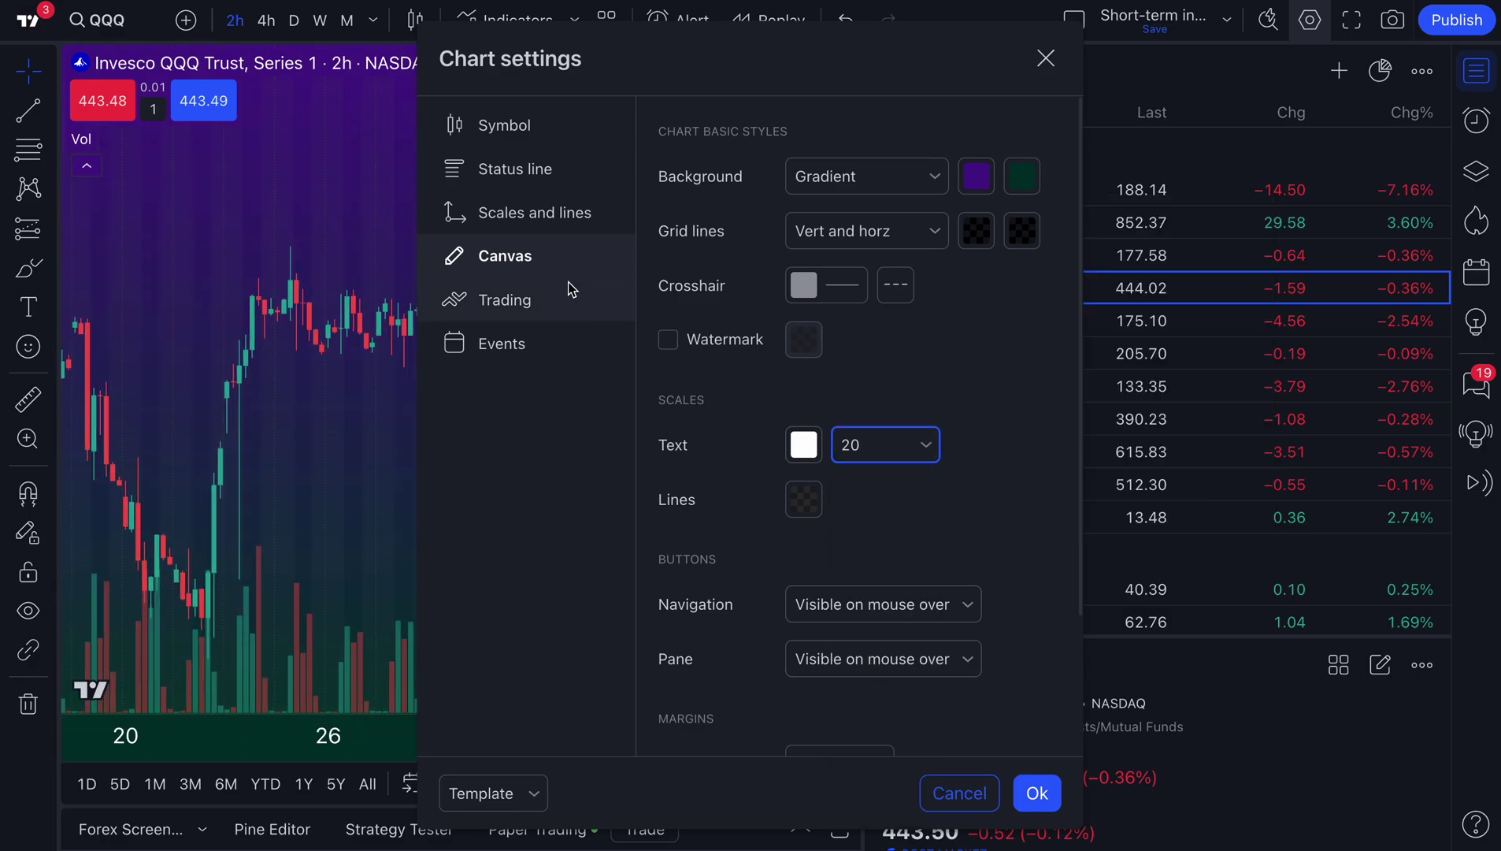
Step: On the Trading page, hide buy/sell buttons and positions, and turn off instant orders and execution sounds
{"action": "left_click", "coordinate": [553, 302]}
{"action": "left_click", "coordinate": [545, 337]}
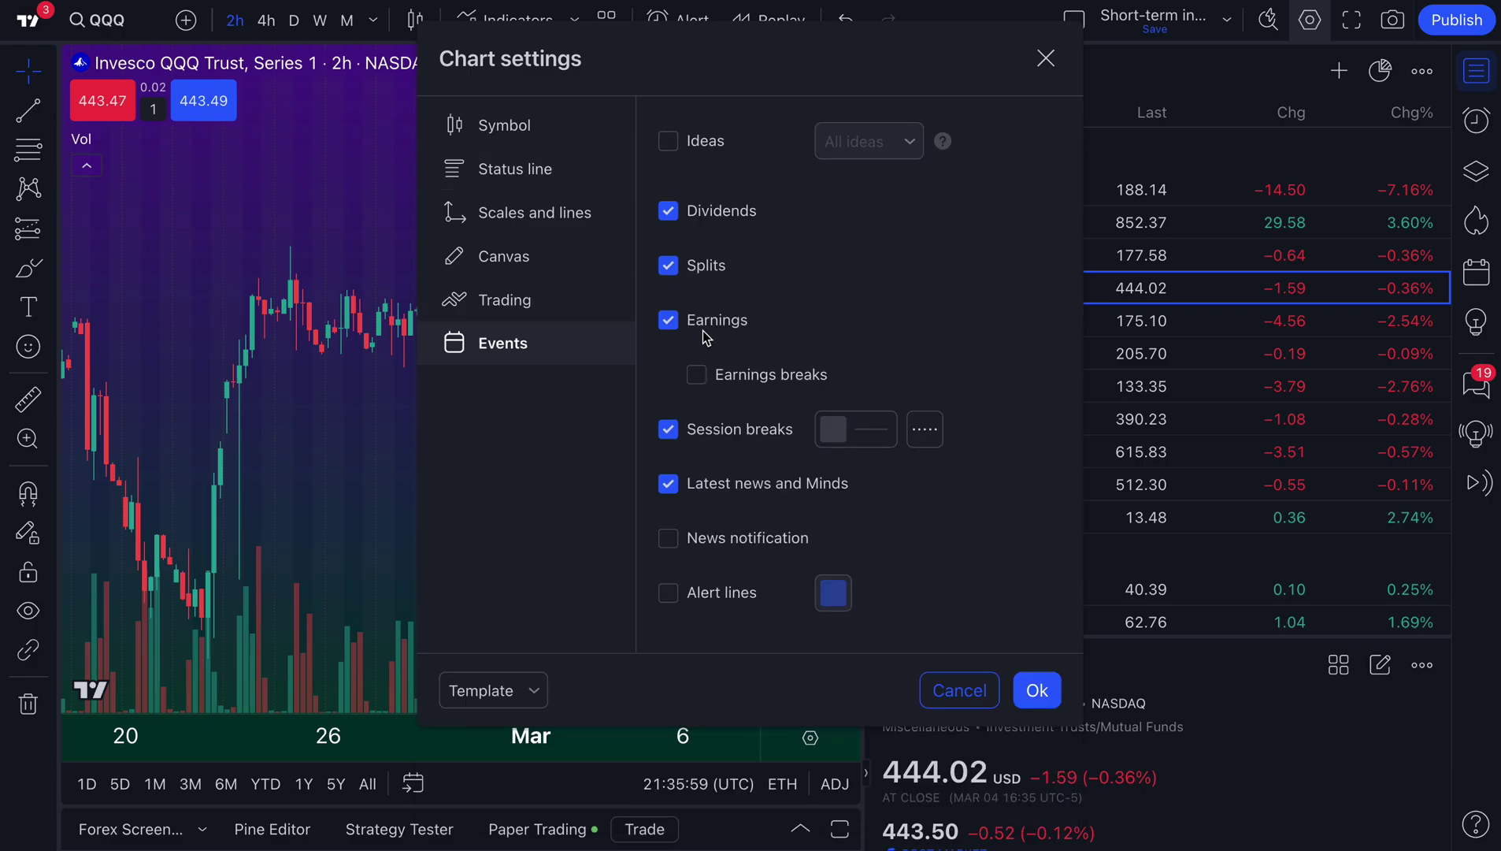
{"action": "left_click", "coordinate": [525, 300]}
{"action": "left_click", "coordinate": [717, 170]}
{"action": "left_click", "coordinate": [701, 232]}
{"action": "left_click", "coordinate": [701, 233]}
{"action": "left_click", "coordinate": [701, 233]}
{"action": "left_click", "coordinate": [706, 290]}
{"action": "left_click", "coordinate": [703, 443]}
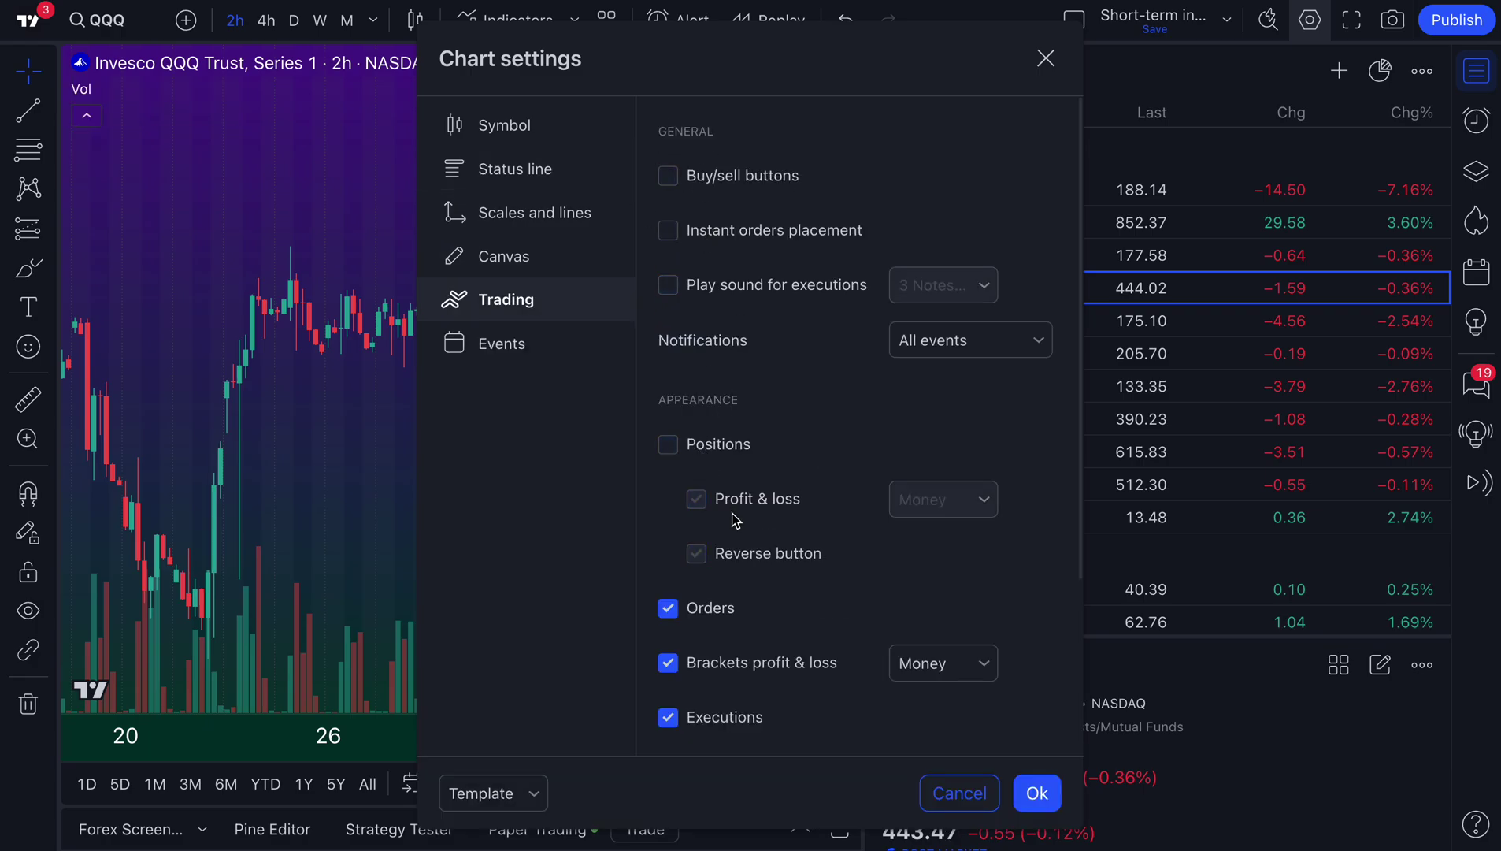
Step: Turn off brackets P&L, executions, extended price line and orders on screenshots, then apply
{"action": "scroll", "coordinate": [709, 552], "scroll_direction": "down", "scroll_amount": 2}
{"action": "left_click", "coordinate": [712, 555]}
{"action": "left_click", "coordinate": [713, 608]}
{"action": "left_click", "coordinate": [736, 714]}
{"action": "scroll", "coordinate": [762, 619], "scroll_direction": "down", "scroll_amount": 2}
{"action": "left_click", "coordinate": [771, 698]}
{"action": "left_click", "coordinate": [1037, 794]}
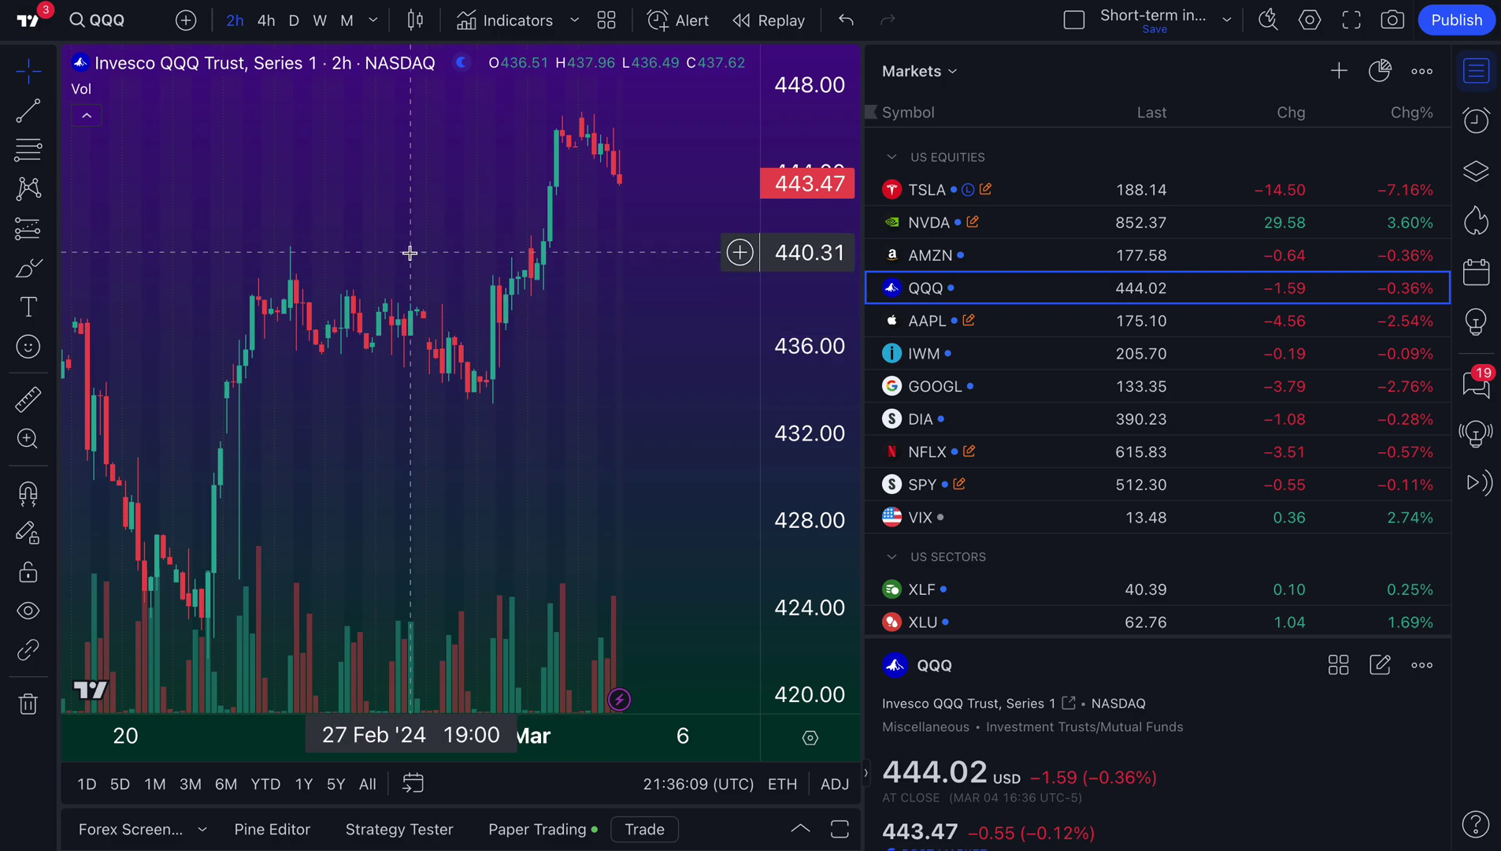
{"action": "scroll", "coordinate": [457, 252], "scroll_direction": "left", "scroll_amount": 2}
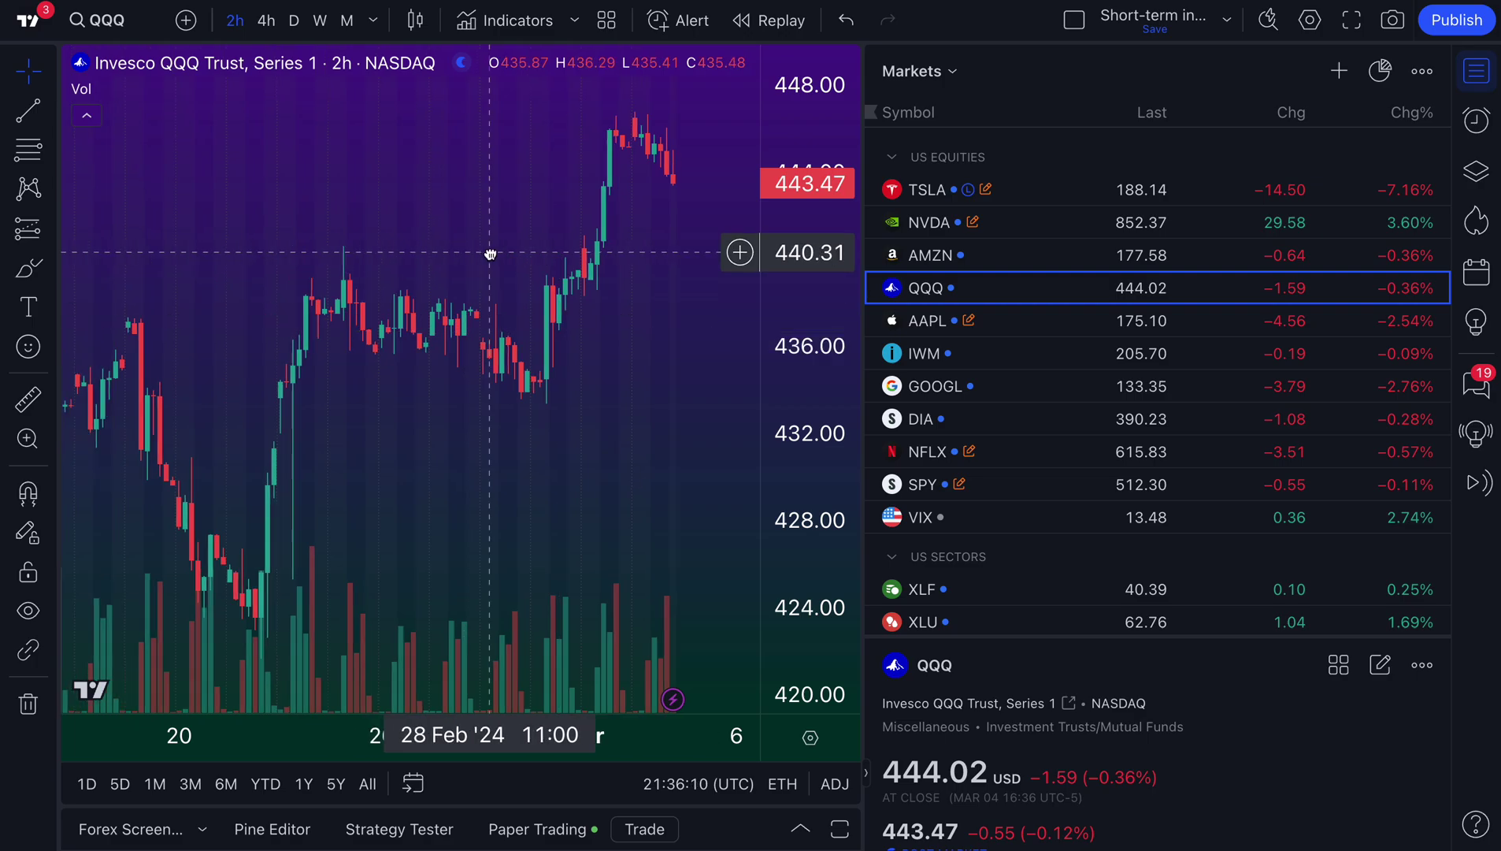
Step: Save the layout, then duplicate it under the suggested name 'Short-term investing layout copy'
{"action": "left_click", "coordinate": [1228, 22]}
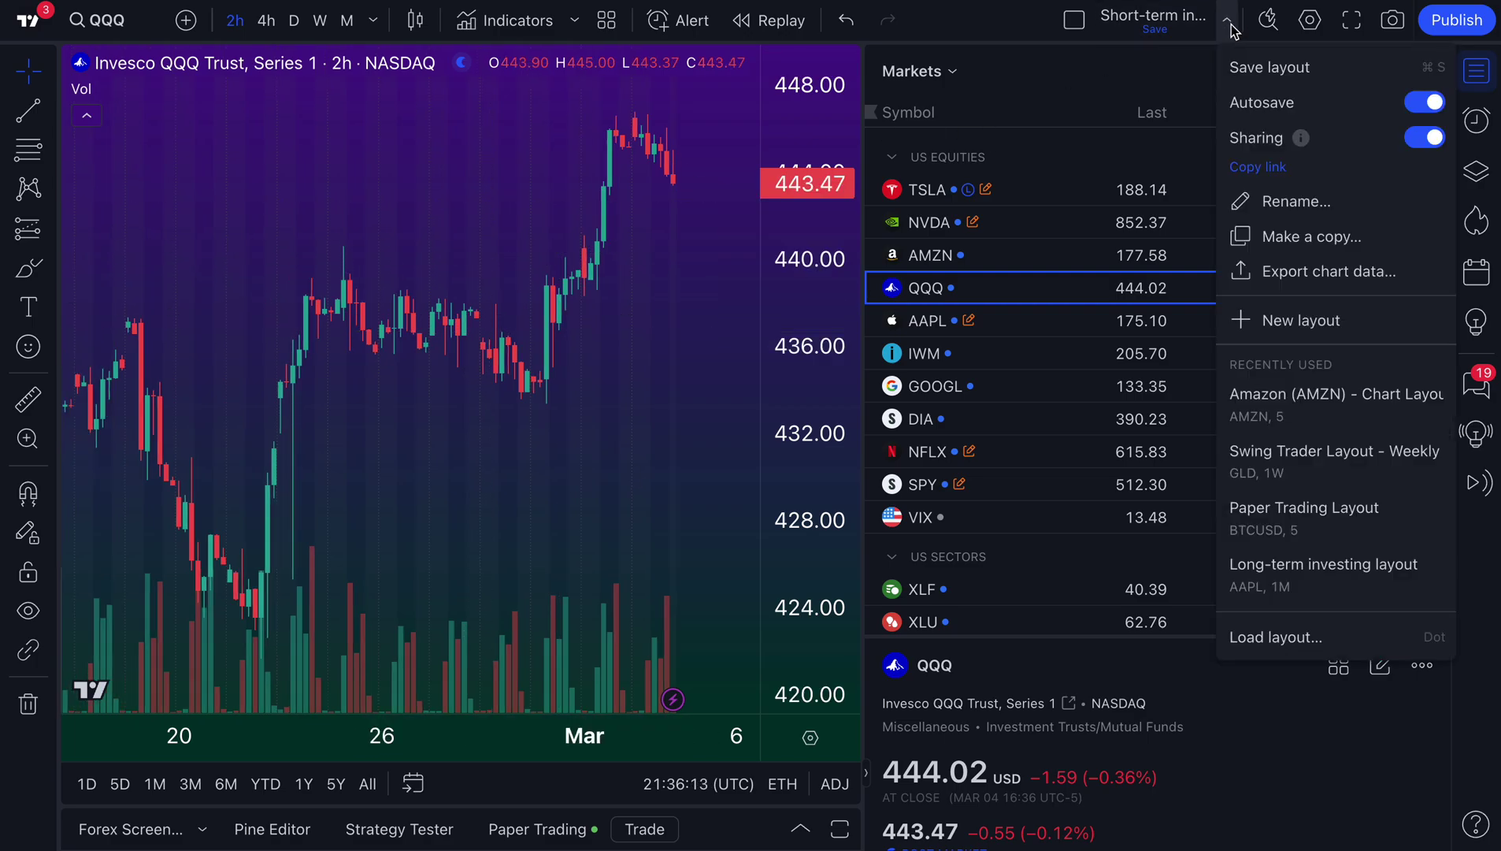
{"action": "left_click", "coordinate": [1153, 22]}
{"action": "left_click", "coordinate": [1227, 22]}
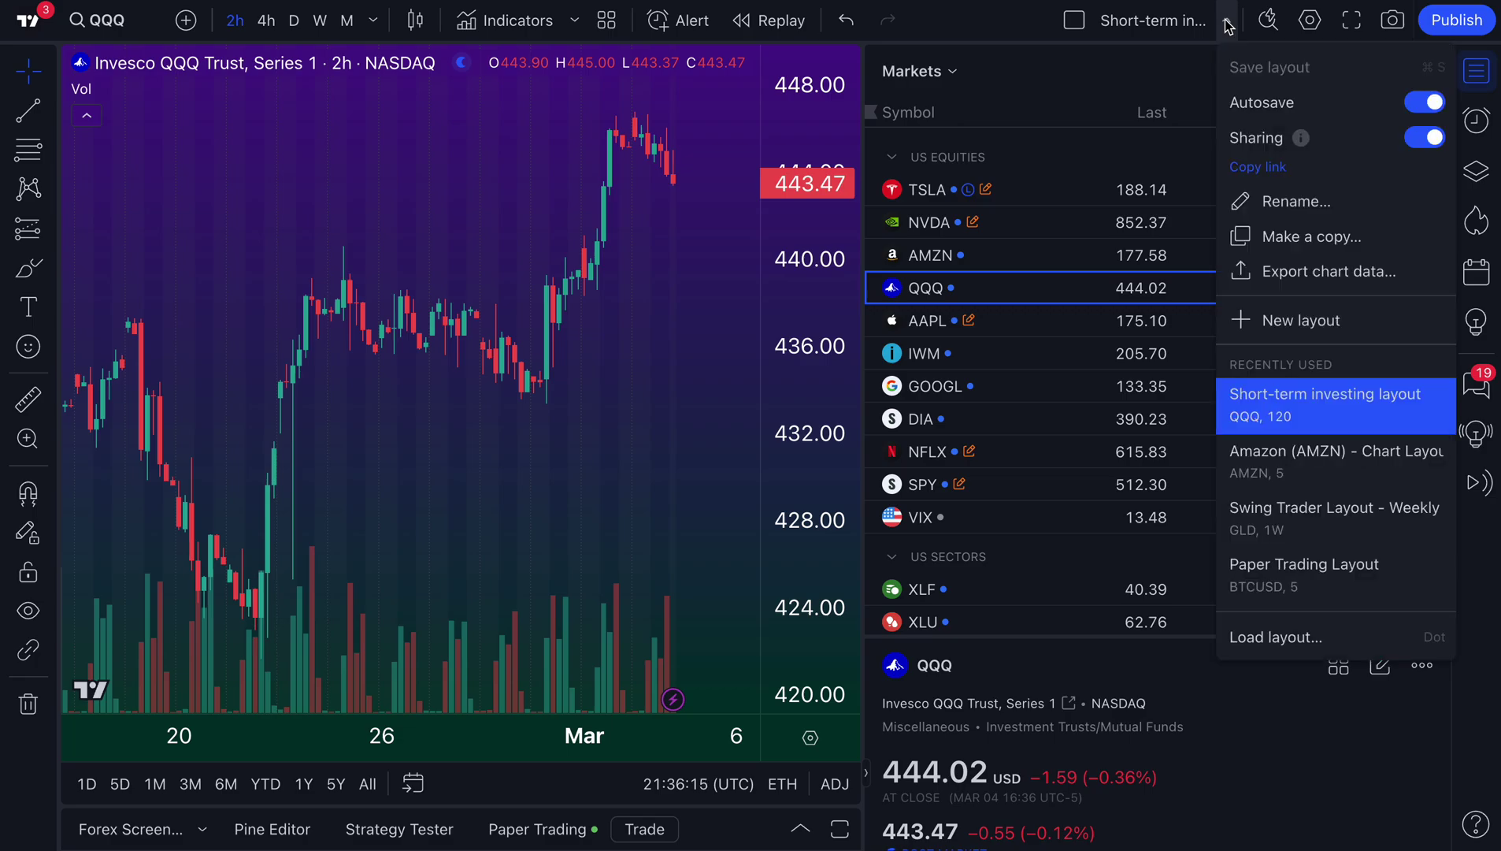
{"action": "left_click", "coordinate": [1309, 236]}
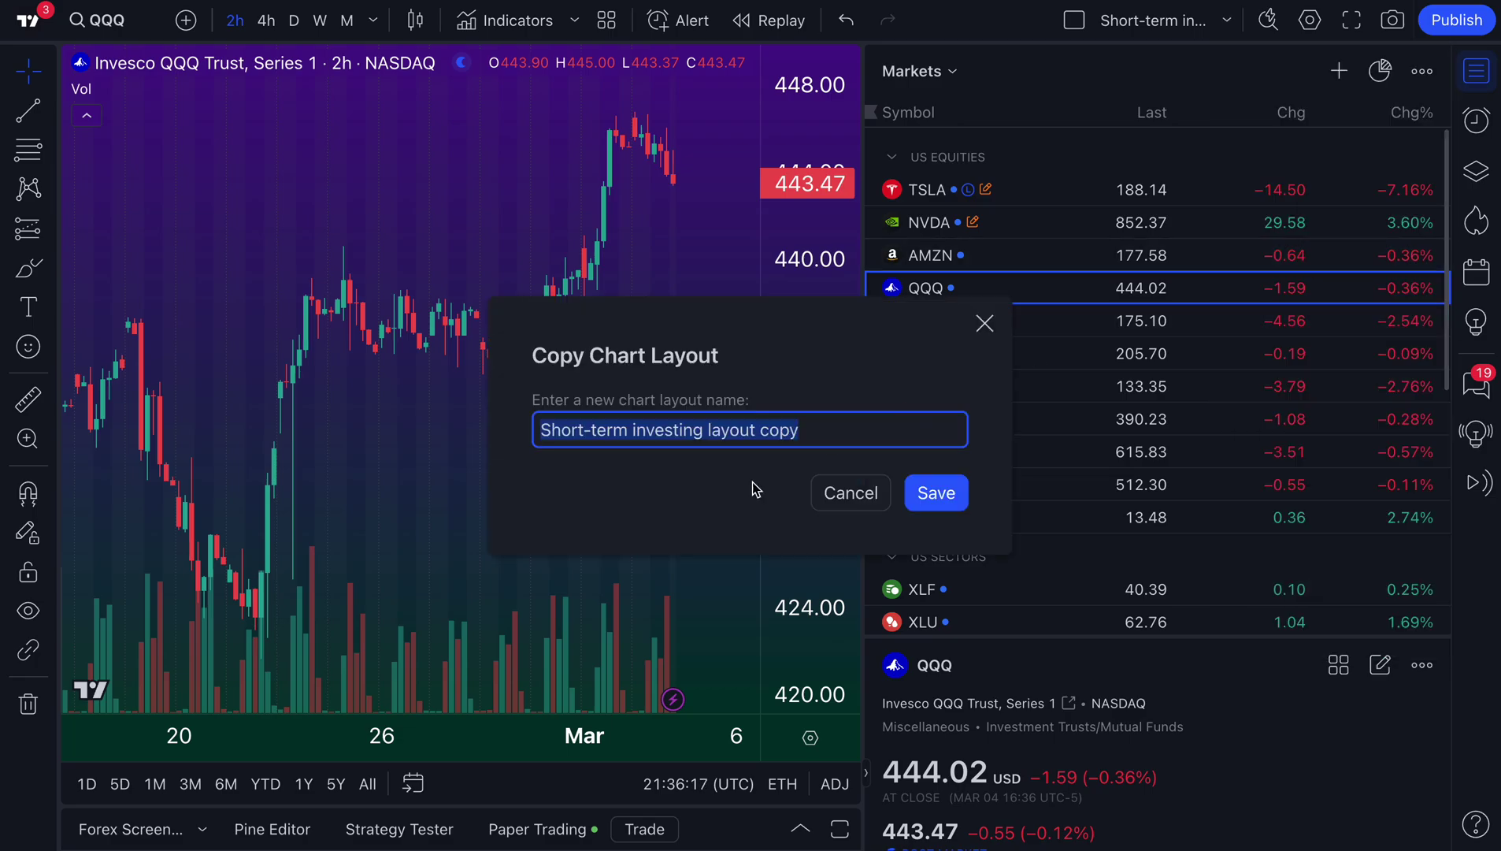
{"action": "triple_click", "coordinate": [655, 426]}
{"action": "left_click", "coordinate": [588, 430]}
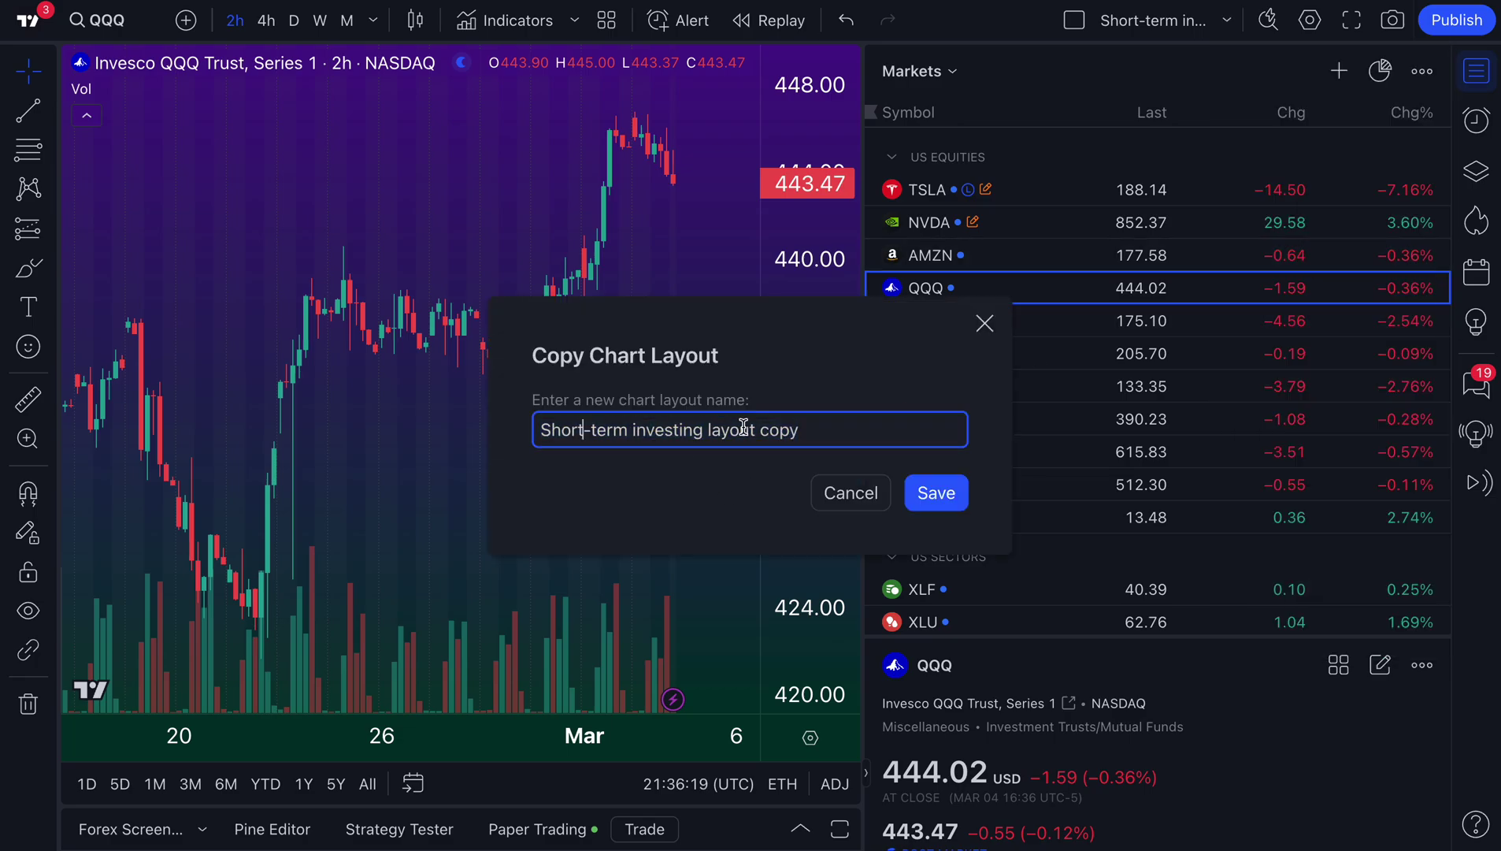
{"action": "left_click", "coordinate": [780, 429]}
{"action": "left_click", "coordinate": [943, 484]}
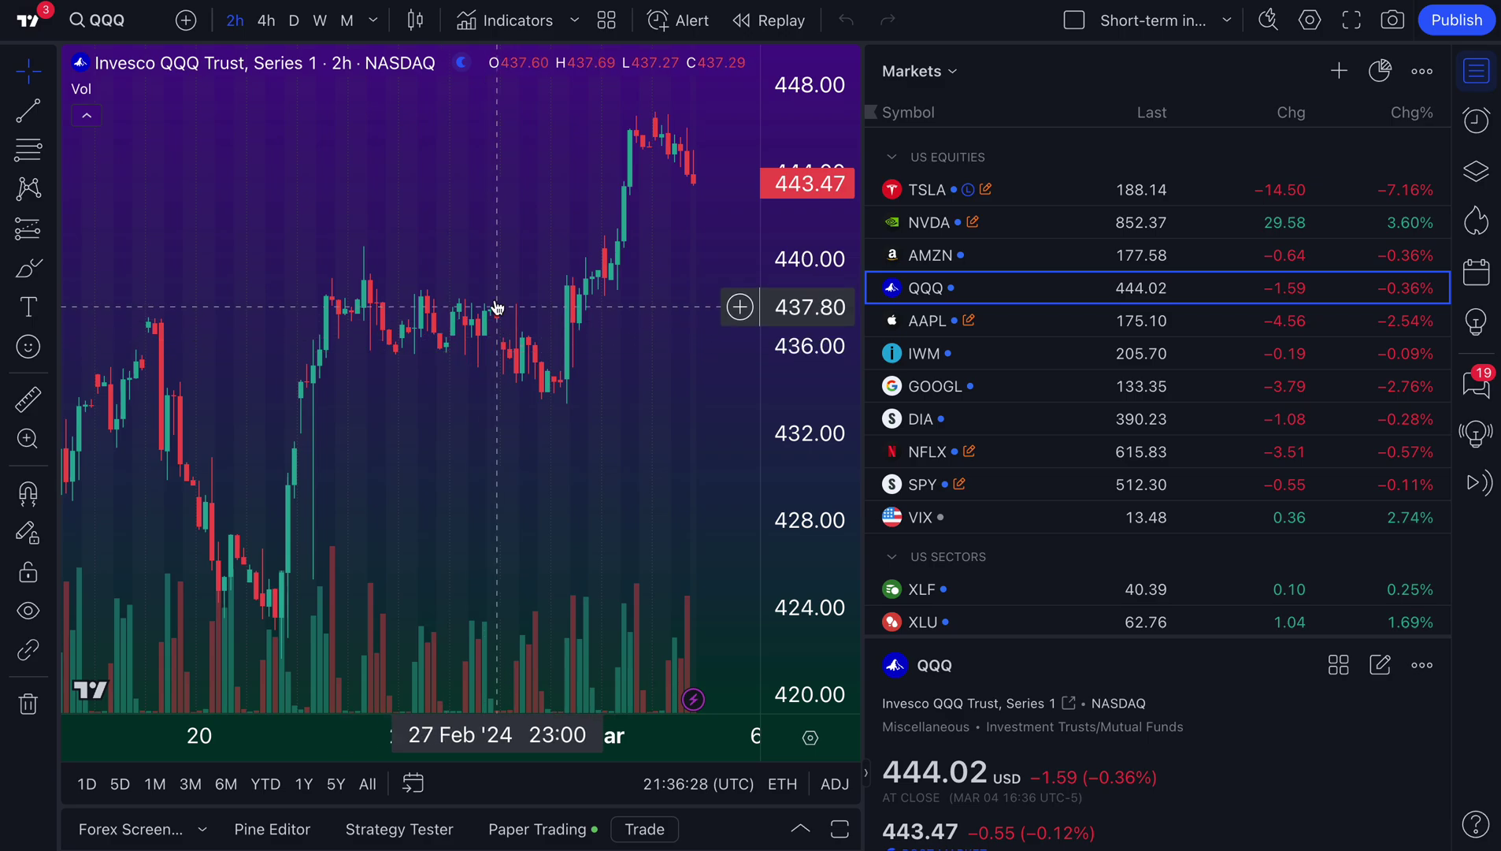
{"action": "scroll", "coordinate": [472, 346], "scroll_direction": "up", "scroll_amount": 5}
{"action": "left_click_drag", "start_coordinate": [458, 423], "coordinate": [439, 421]}
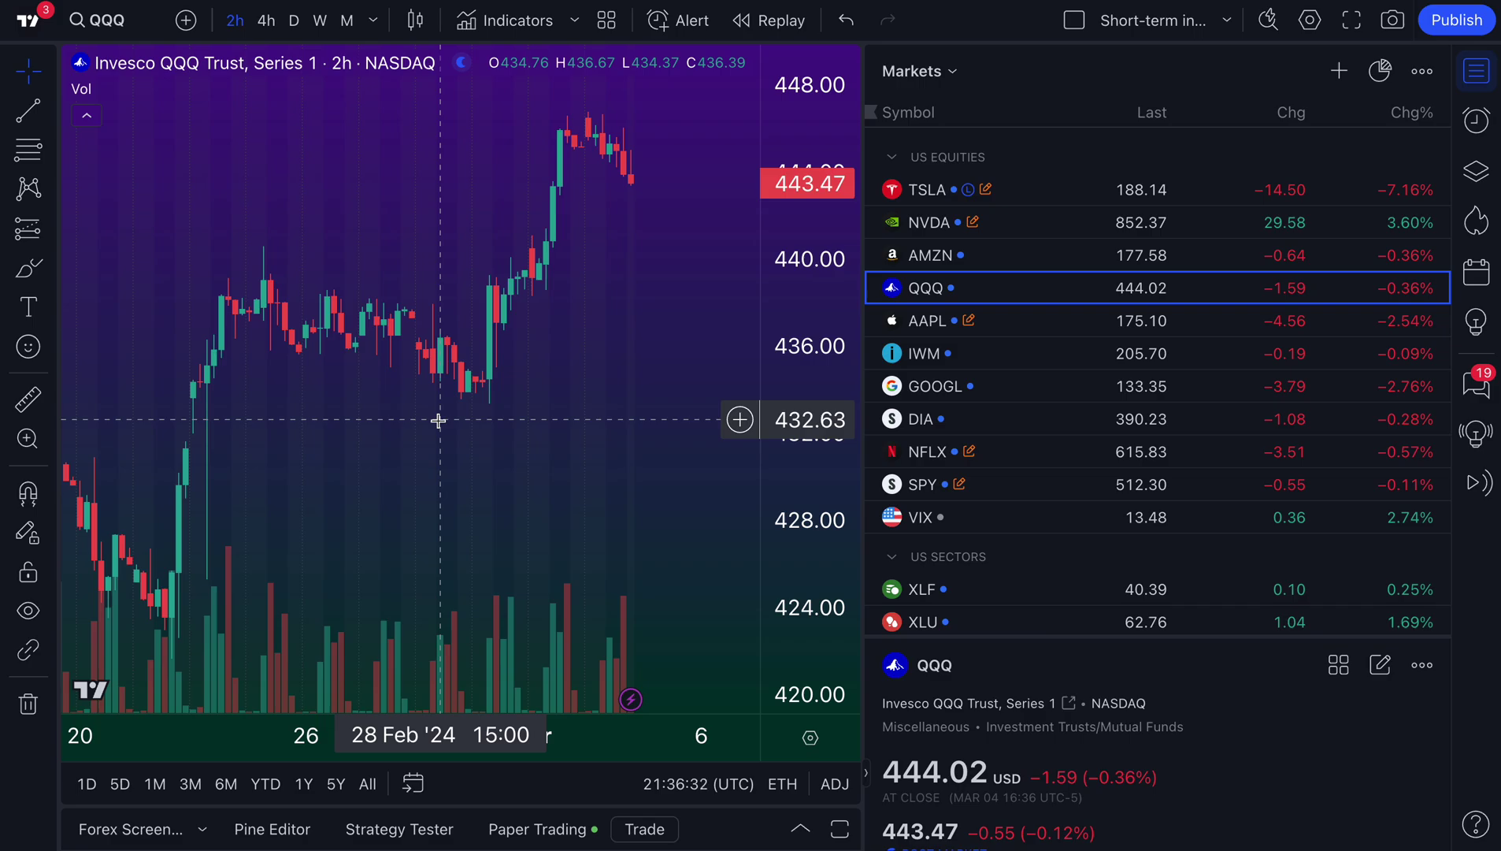
Step: Change the QQQ chart interval from 2 hours to 4 hours
{"action": "left_click", "coordinate": [1228, 26]}
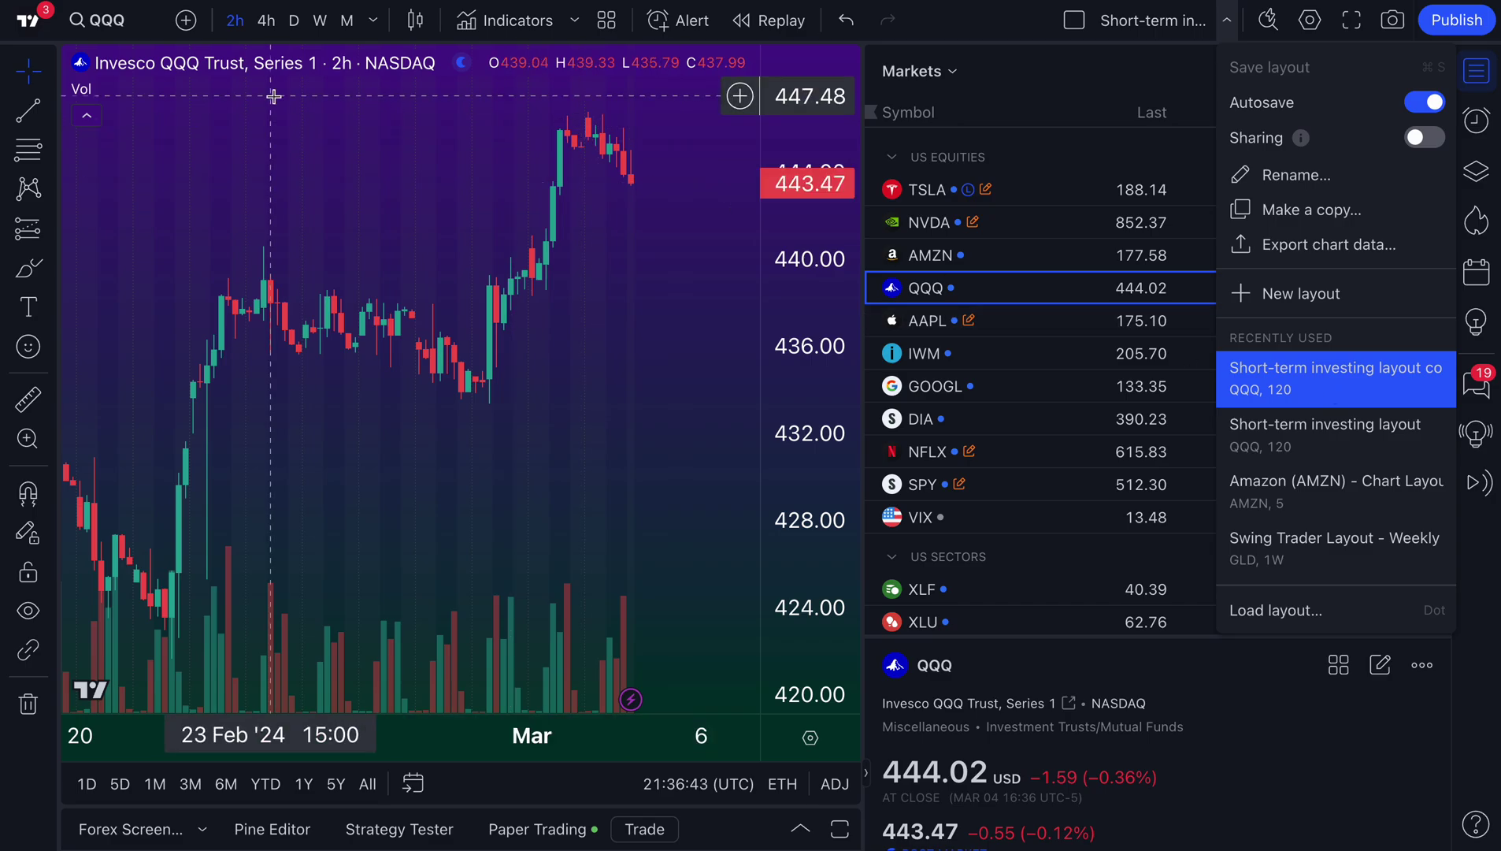
{"action": "left_click", "coordinate": [373, 21]}
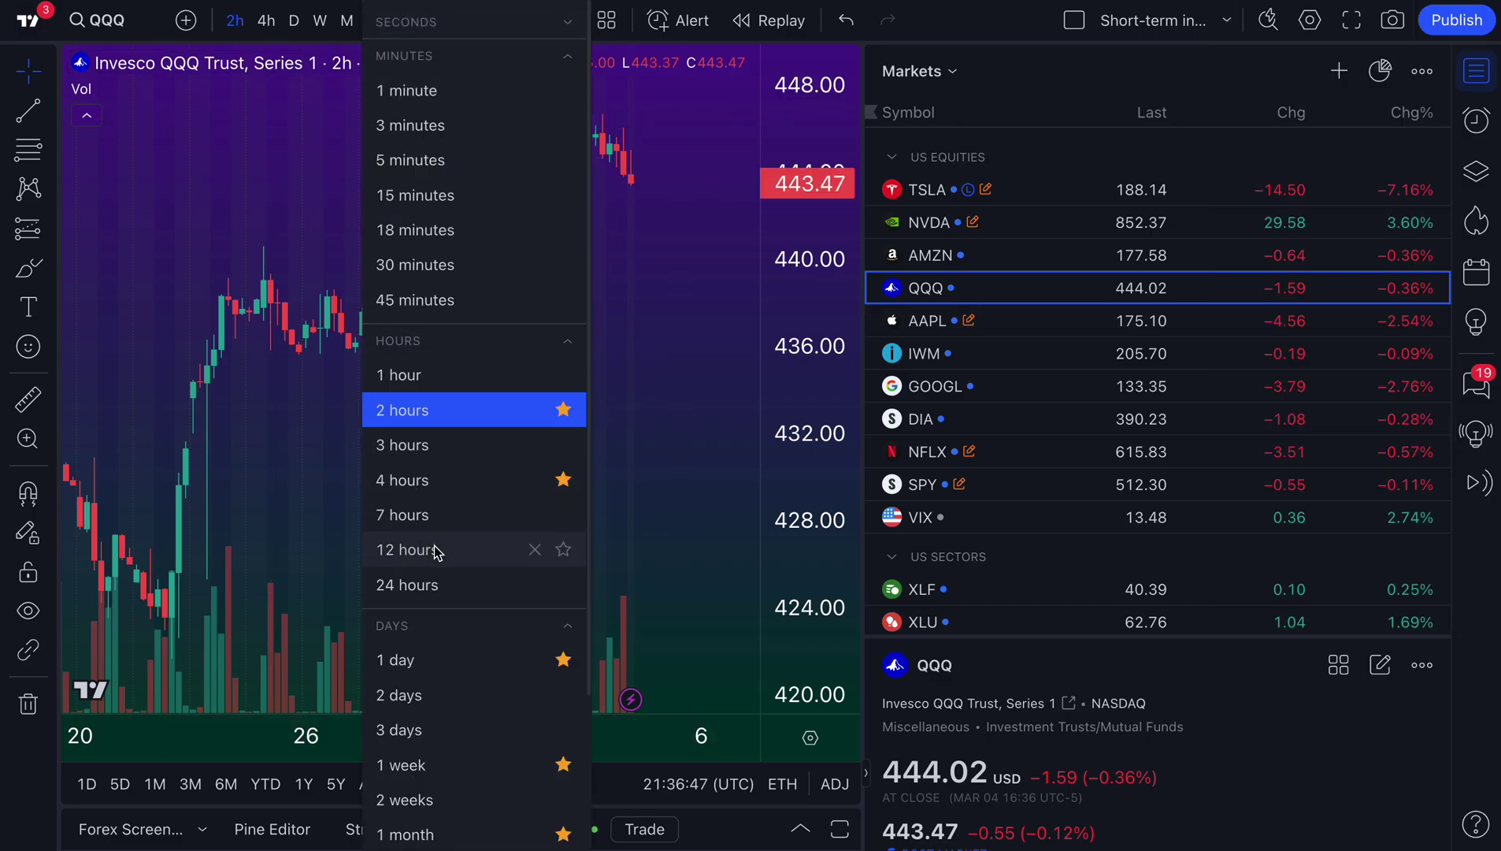
{"action": "left_click", "coordinate": [435, 482]}
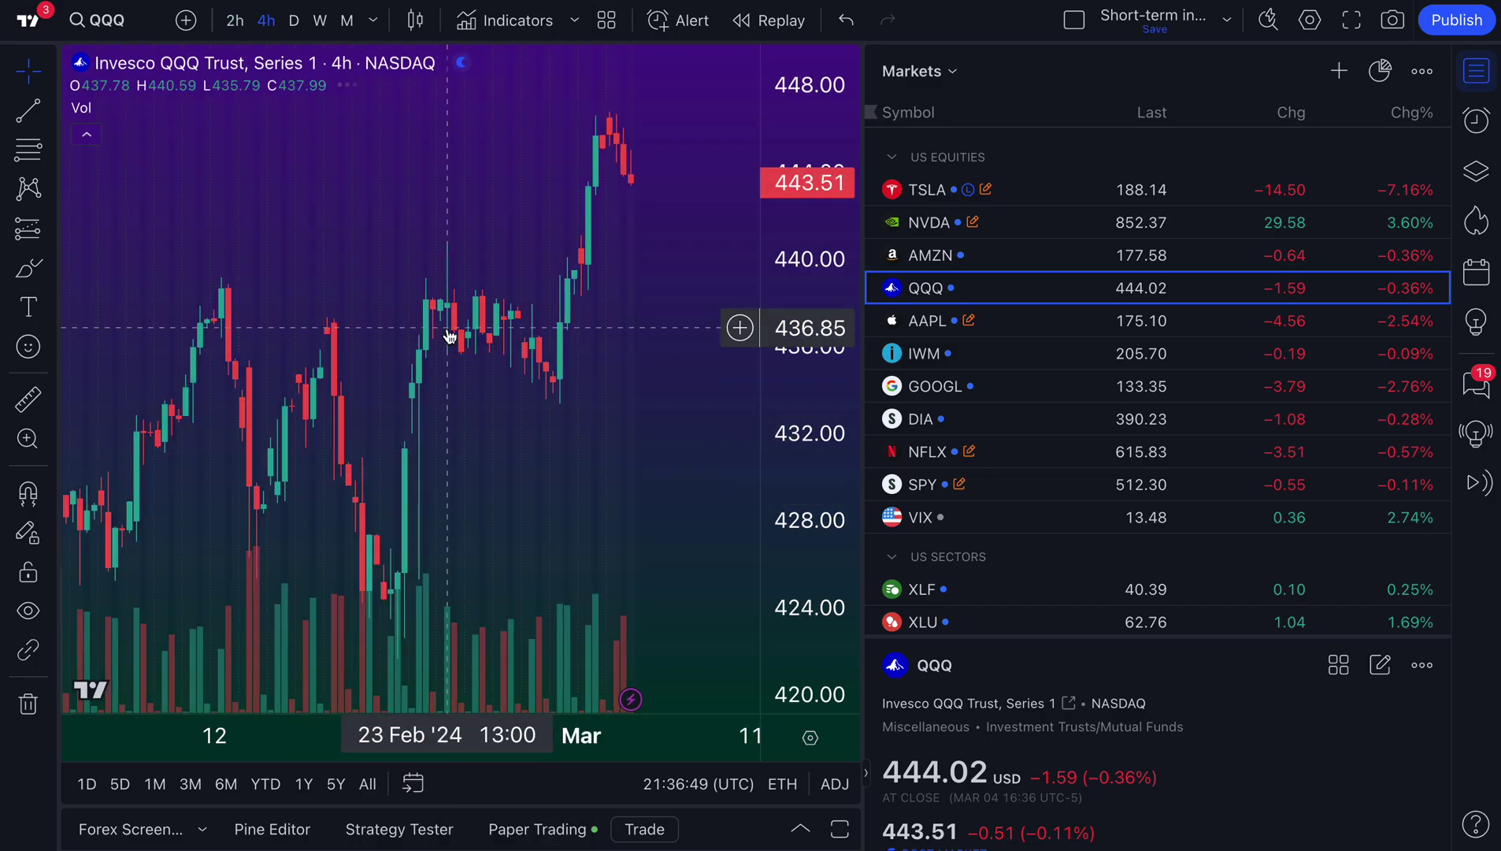
{"action": "scroll", "coordinate": [458, 346], "scroll_direction": "down", "scroll_amount": 4}
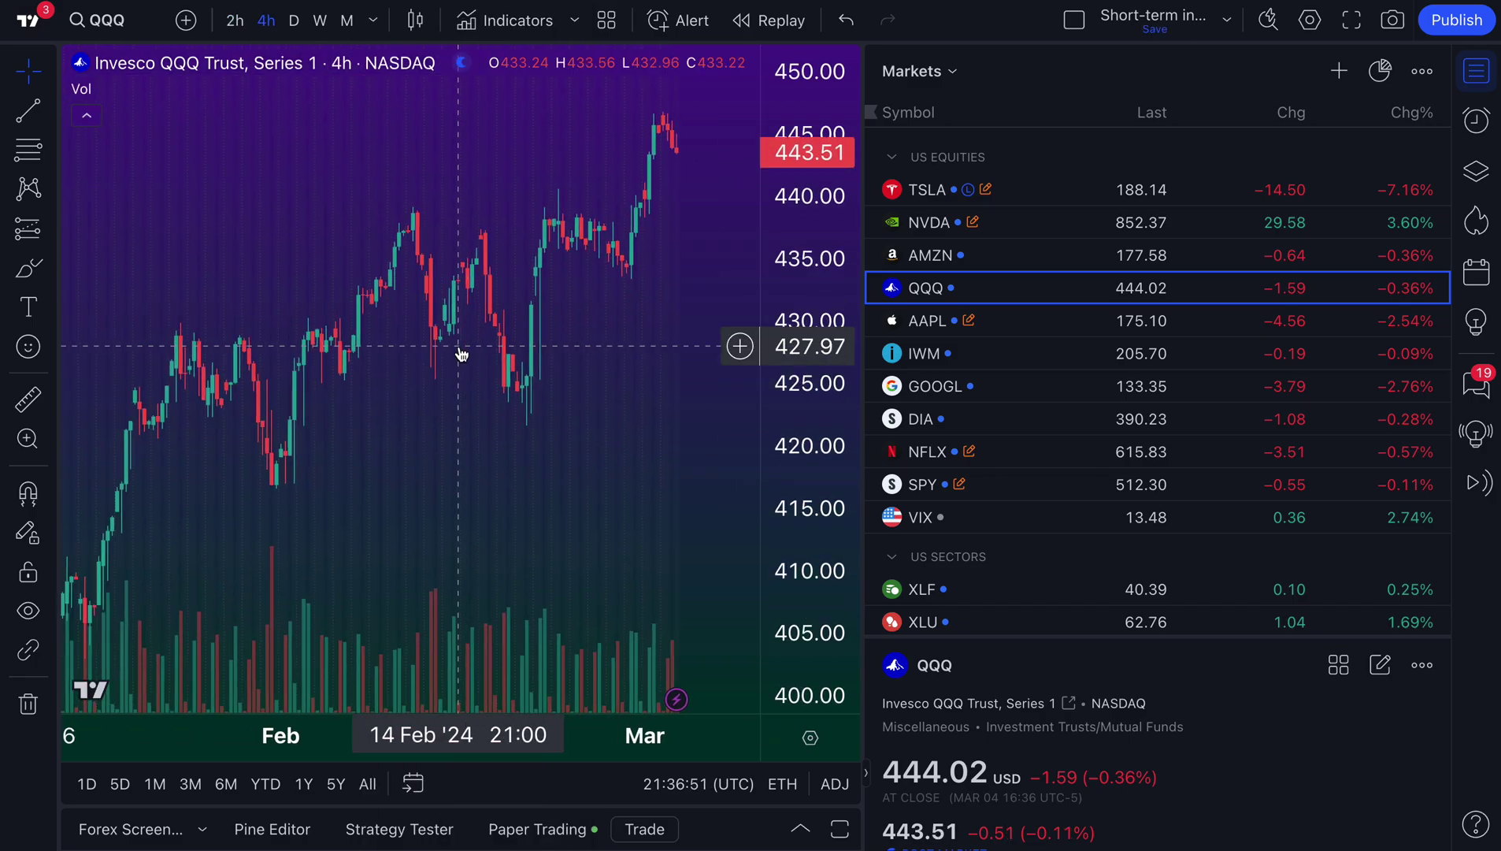
{"action": "left_click", "coordinate": [415, 20]}
{"action": "left_click", "coordinate": [467, 165]}
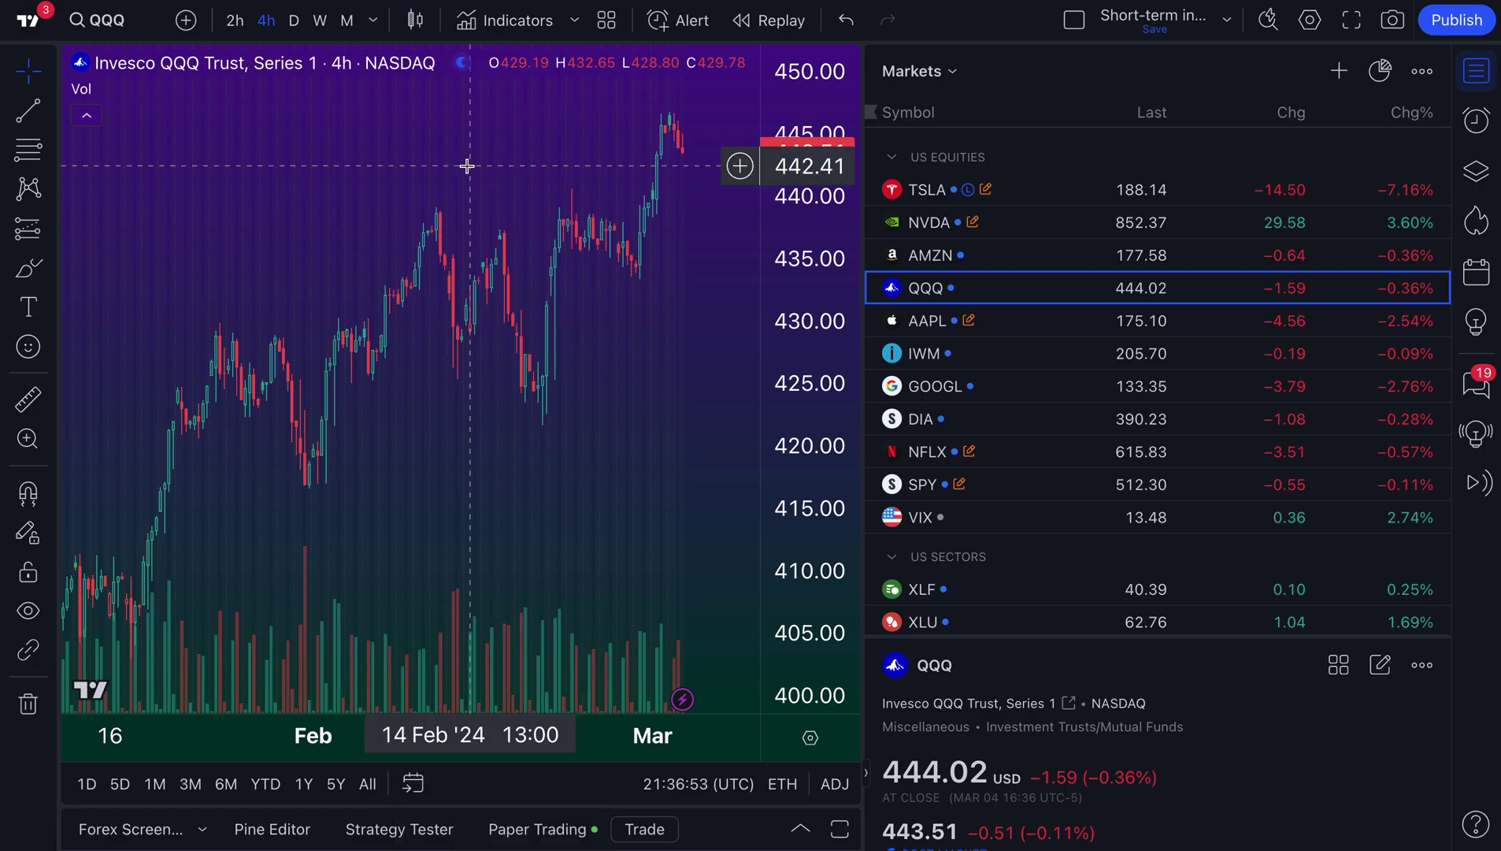
{"action": "scroll", "coordinate": [402, 208], "scroll_direction": "up", "scroll_amount": 2}
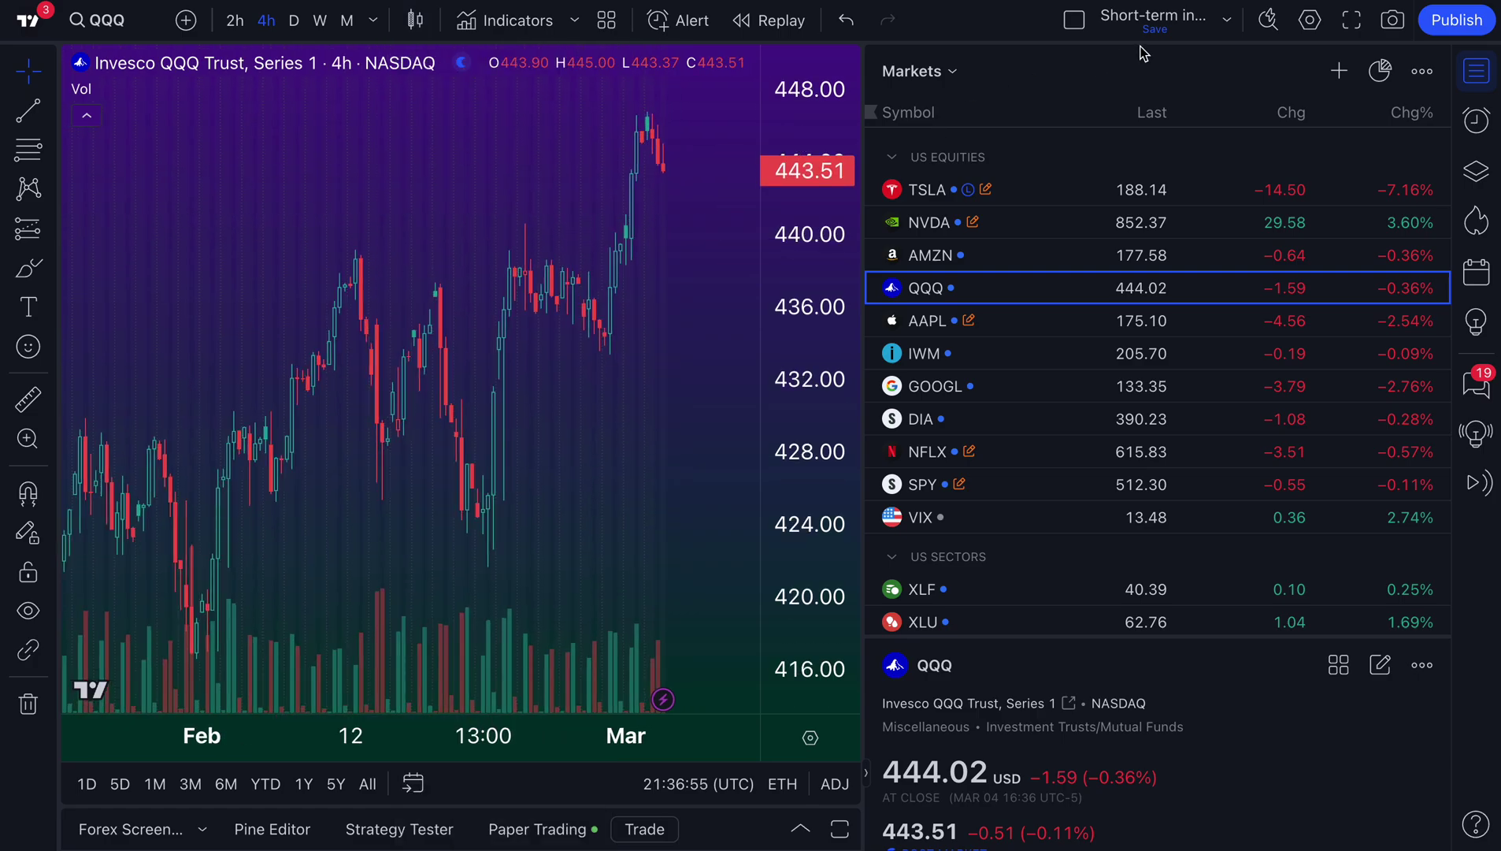
Step: Rename 'Short-term investing layout copy' to 'Medium-term investing layout'
{"action": "left_click", "coordinate": [1226, 19]}
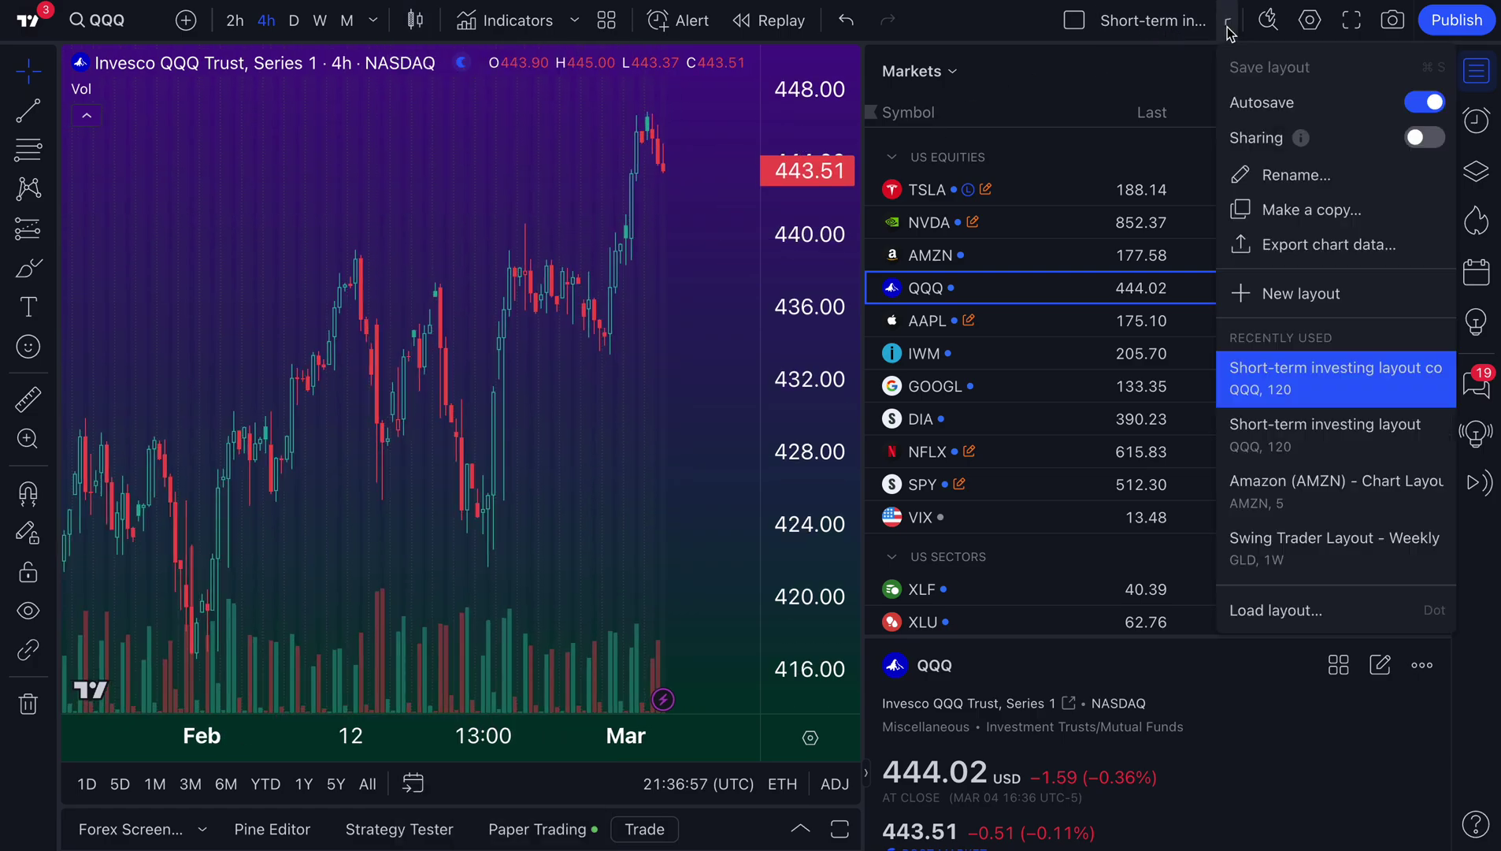
{"action": "left_click", "coordinate": [1312, 192]}
{"action": "left_click", "coordinate": [578, 432]}
{"action": "key", "text": "BackSpace"}
{"action": "key", "text": "BackSpace"}
{"action": "key", "text": "BackSpace"}
{"action": "key", "text": "BackSpace"}
{"action": "key", "text": "BackSpace"}
{"action": "type", "text": "Medium-term investing layout copy"}
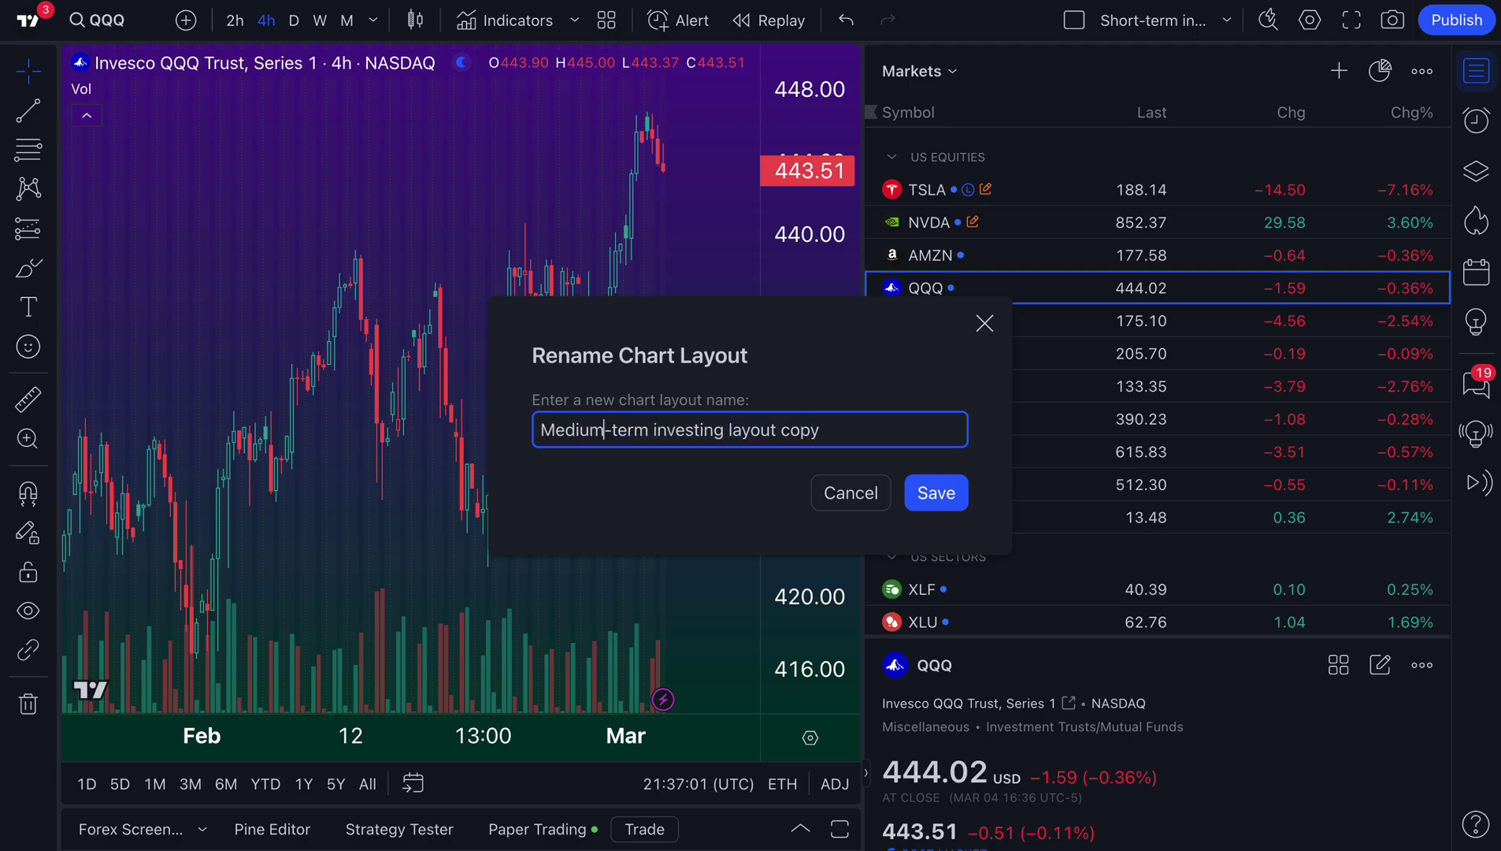
{"action": "double_click", "coordinate": [797, 430]}
{"action": "key", "text": "BackSpace"}
{"action": "key", "text": "BackSpace"}
{"action": "left_click", "coordinate": [907, 485]}
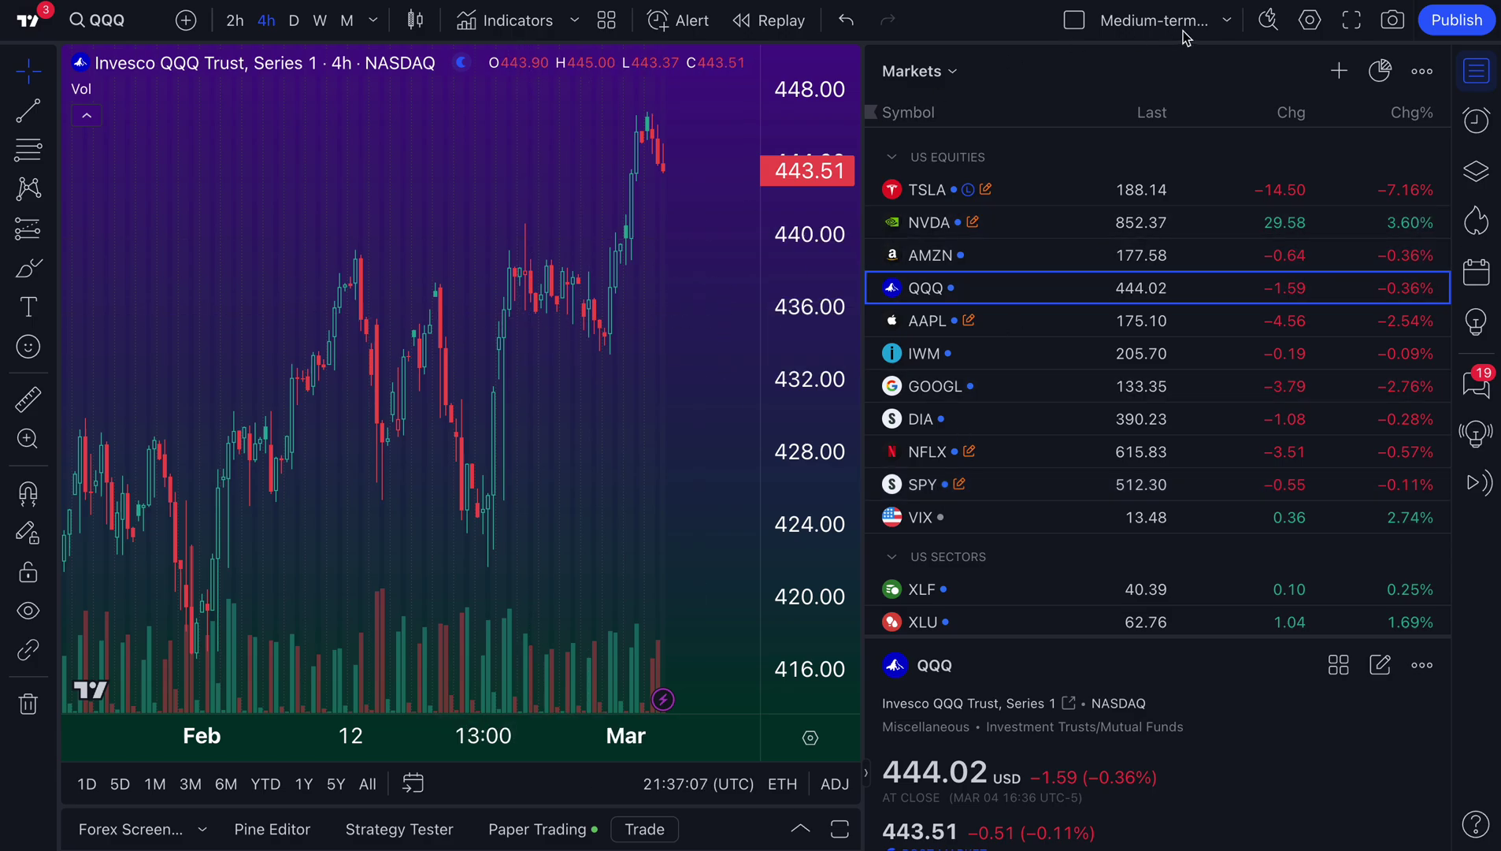
{"action": "left_click", "coordinate": [1226, 24]}
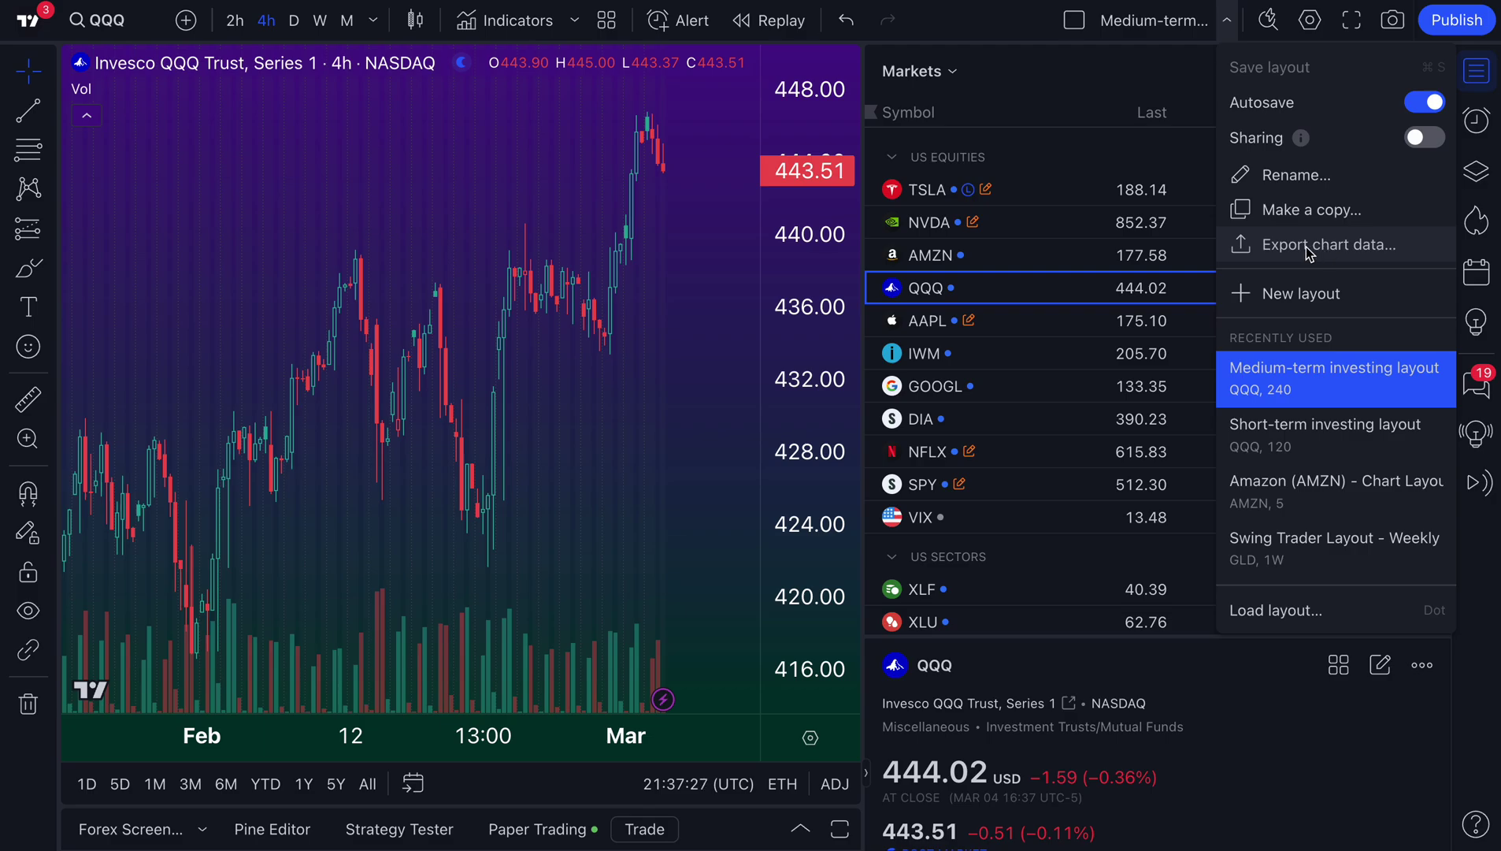
Step: In Load layout, move the dialog aside, browse the saved layouts, and open the Layout Name sort options
{"action": "left_click", "coordinate": [1290, 618]}
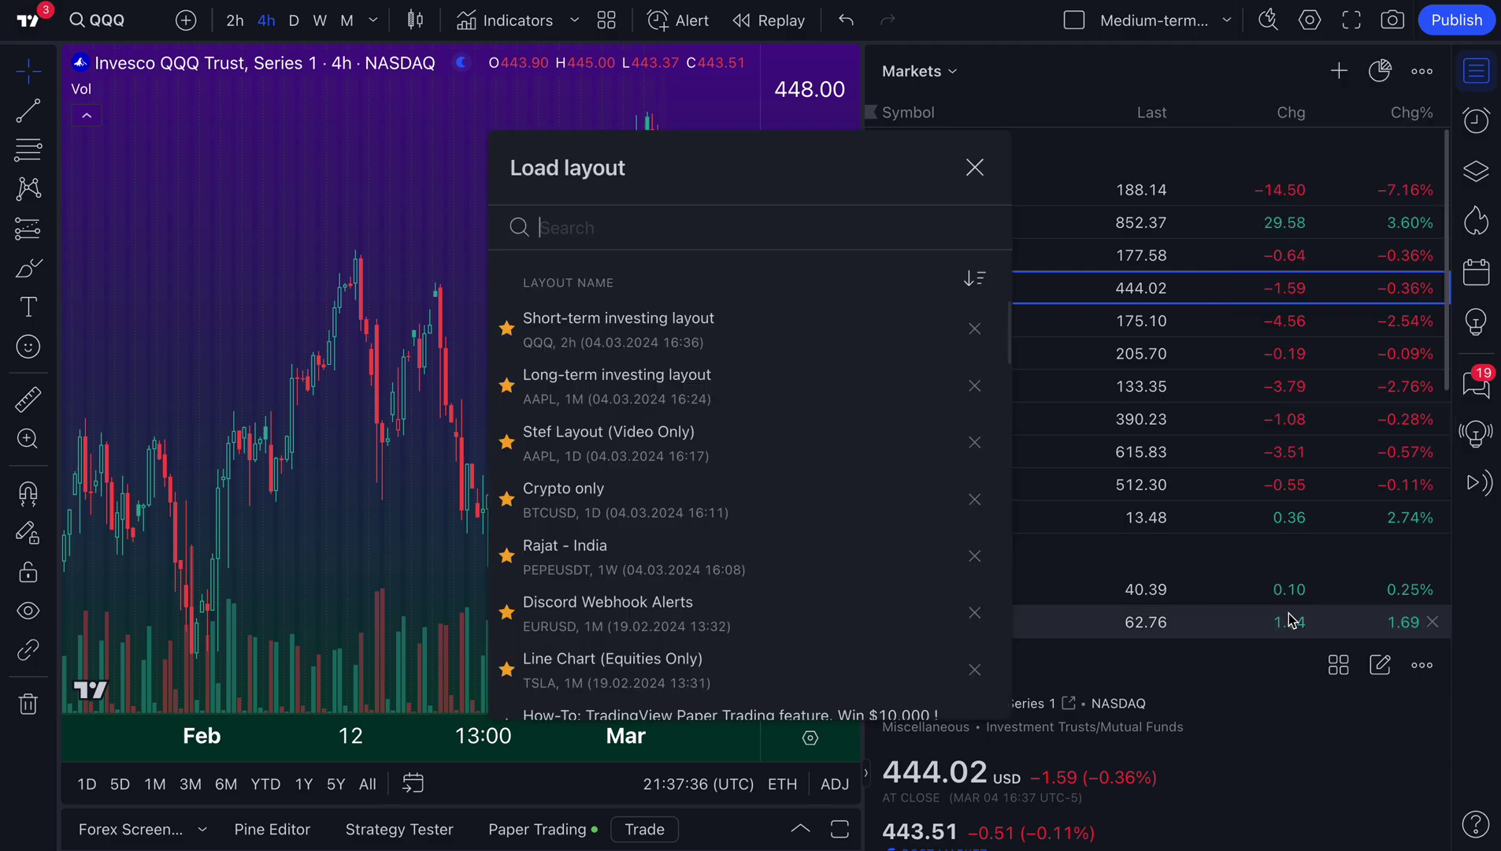
{"action": "left_click_drag", "start_coordinate": [801, 174], "coordinate": [563, 151]}
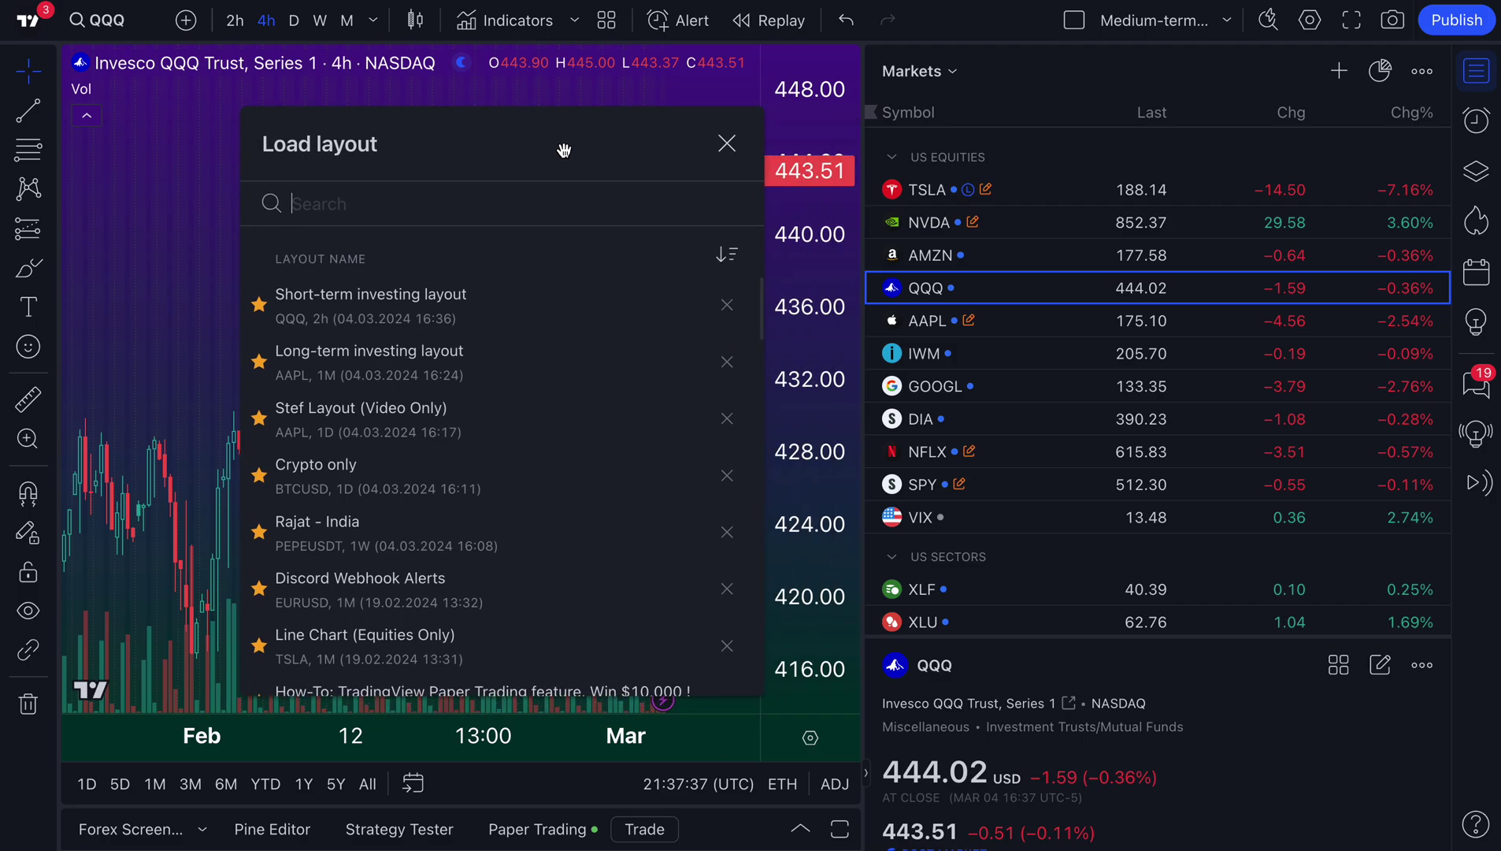
{"action": "scroll", "coordinate": [497, 433], "scroll_direction": "down", "scroll_amount": 4}
{"action": "scroll", "coordinate": [494, 434], "scroll_direction": "up", "scroll_amount": 3}
{"action": "scroll", "coordinate": [494, 429], "scroll_direction": "up", "scroll_amount": 1}
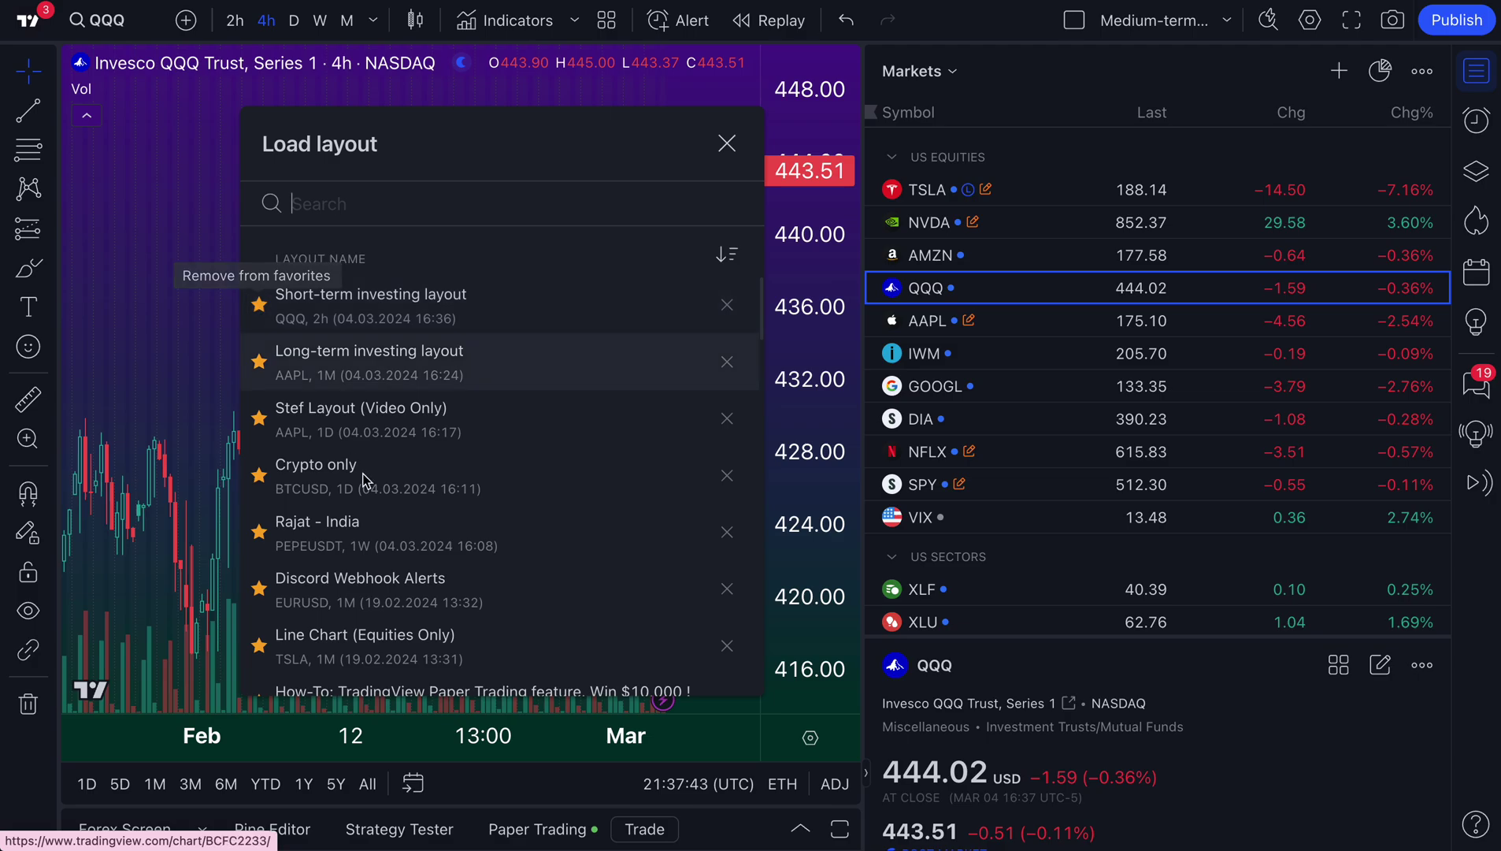
{"action": "scroll", "coordinate": [385, 516], "scroll_direction": "down", "scroll_amount": 4}
{"action": "scroll", "coordinate": [385, 514], "scroll_direction": "down", "scroll_amount": 3}
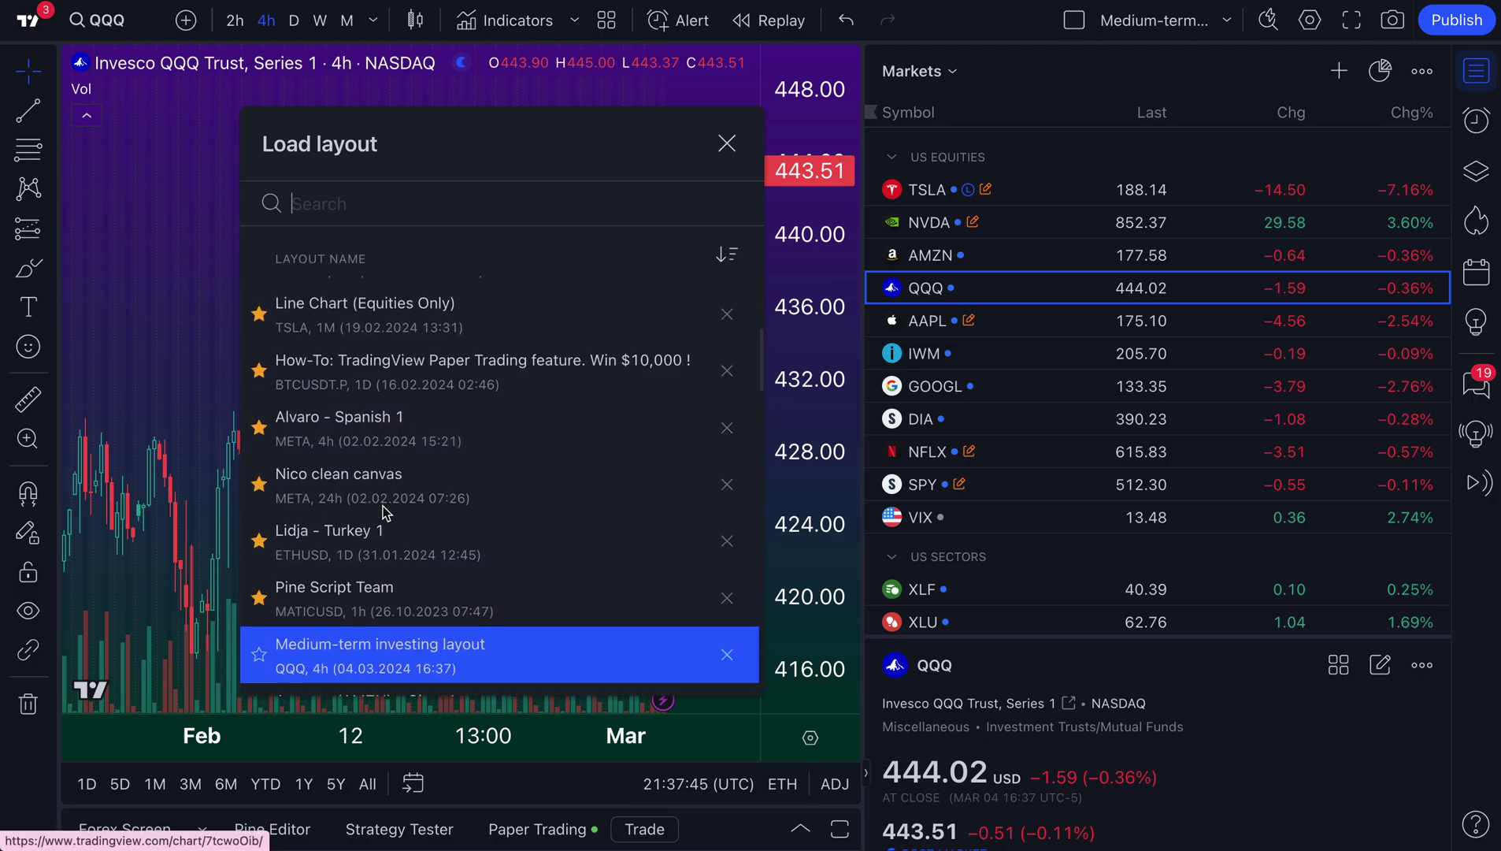
{"action": "scroll", "coordinate": [385, 467], "scroll_direction": "up", "scroll_amount": 2}
{"action": "scroll", "coordinate": [385, 467], "scroll_direction": "up", "scroll_amount": 1}
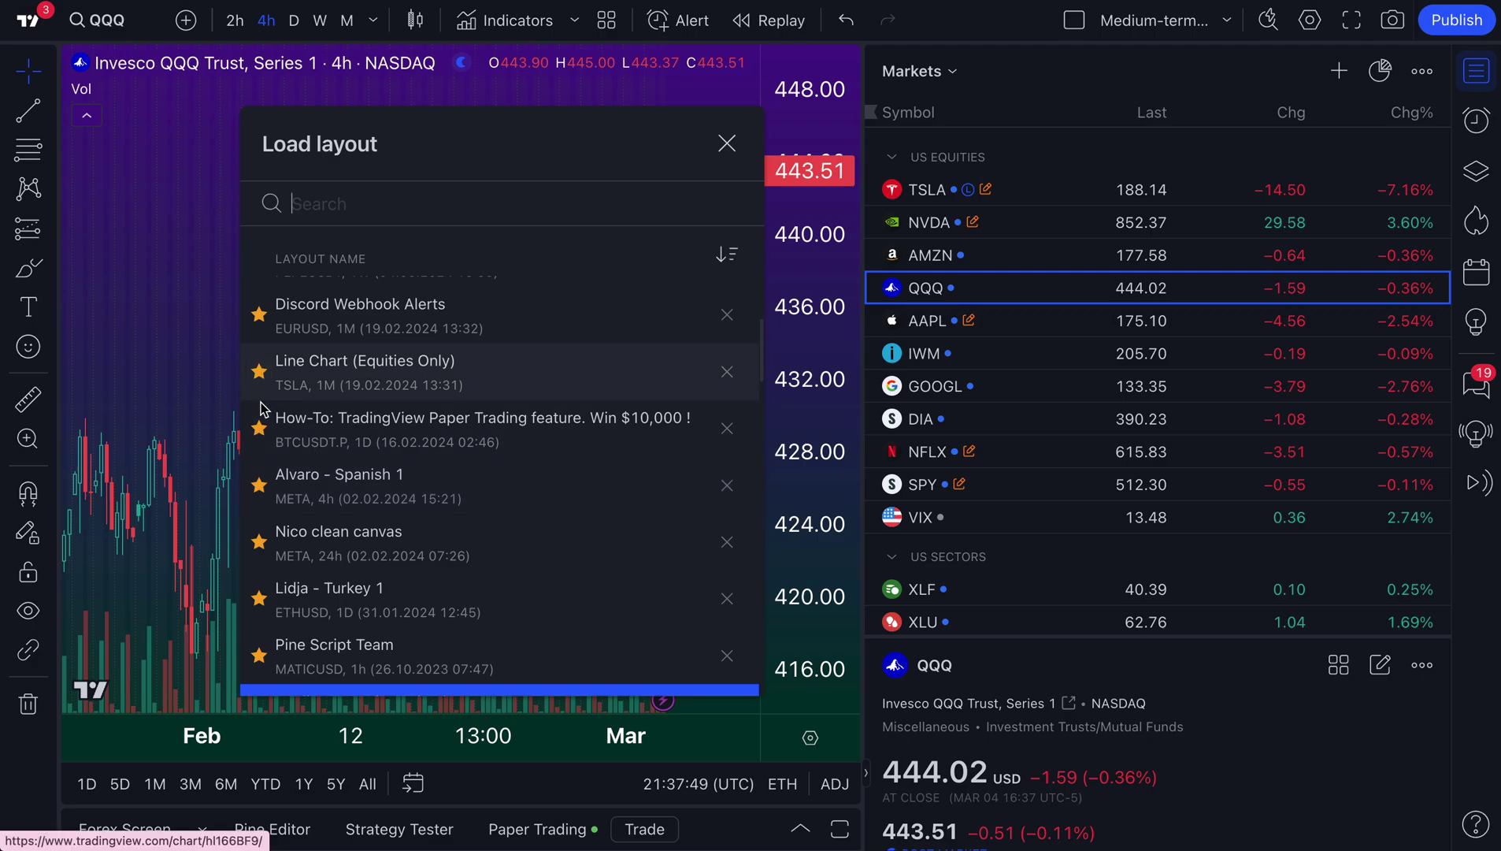
{"action": "scroll", "coordinate": [315, 472], "scroll_direction": "down", "scroll_amount": 4}
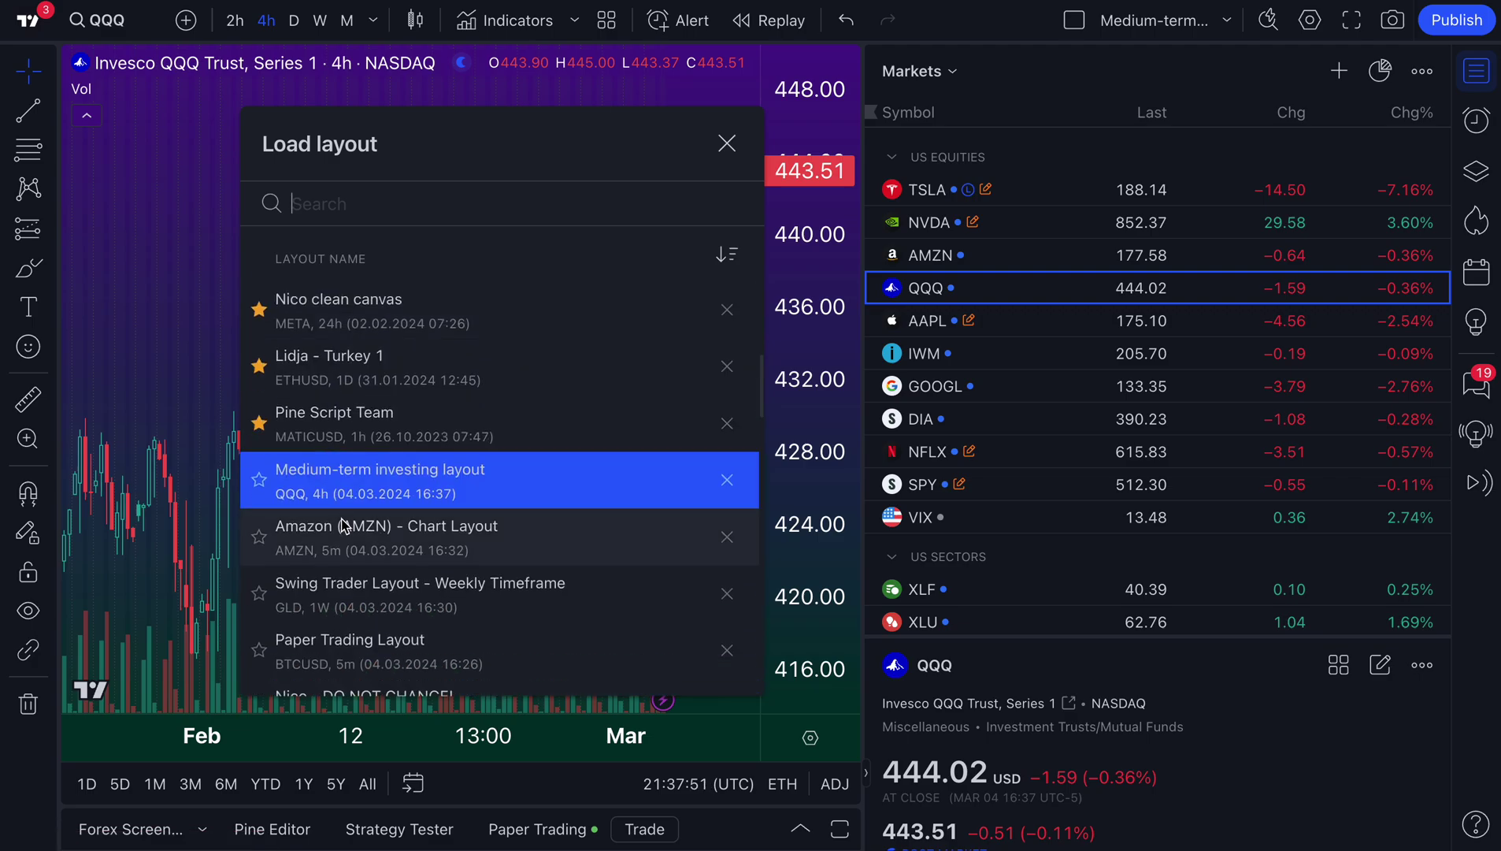
{"action": "scroll", "coordinate": [339, 520], "scroll_direction": "up", "scroll_amount": 6}
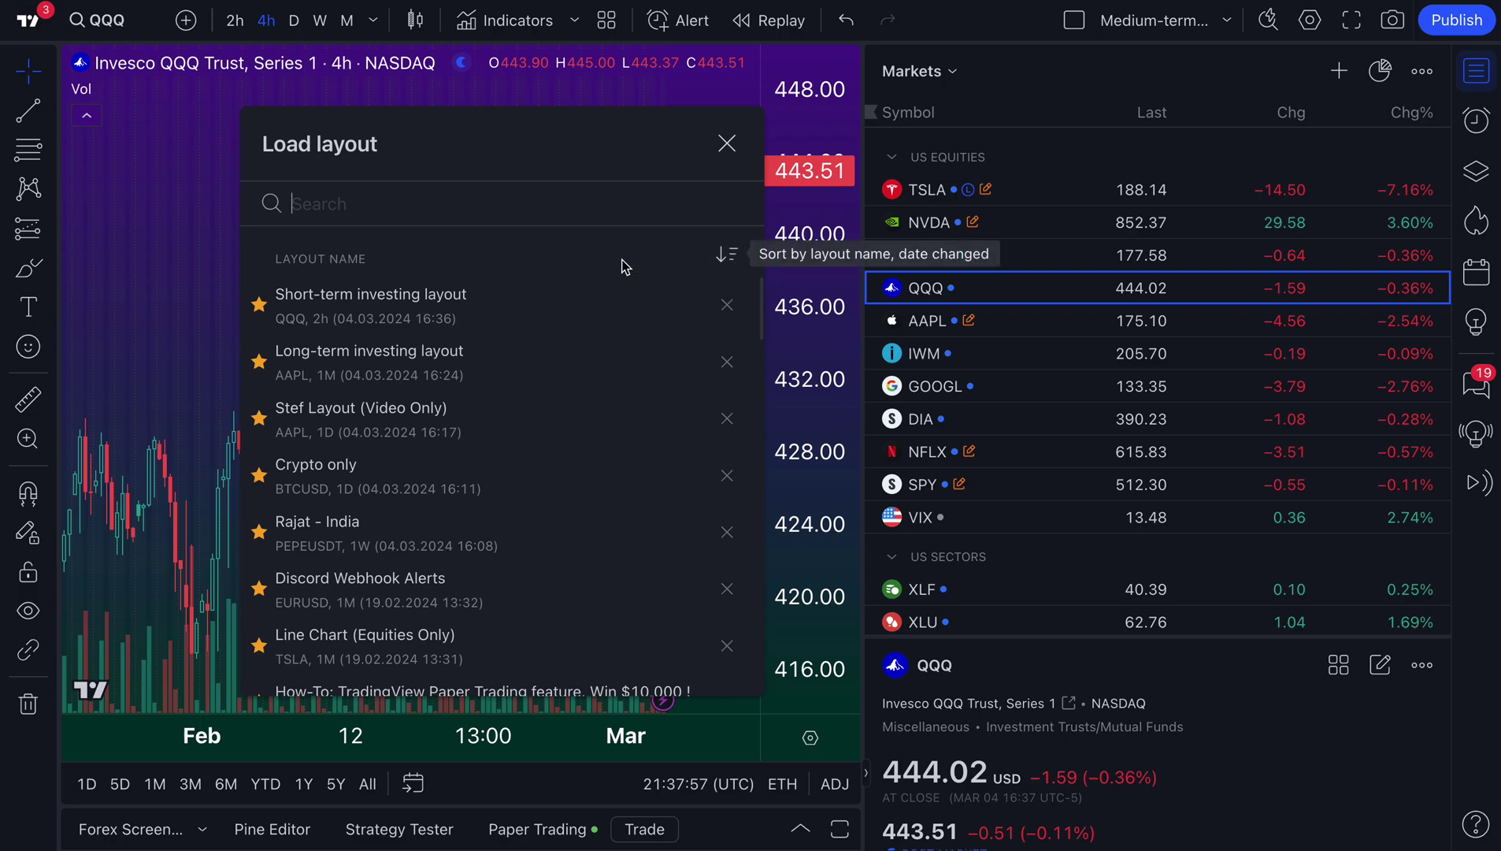
{"action": "left_click", "coordinate": [723, 257]}
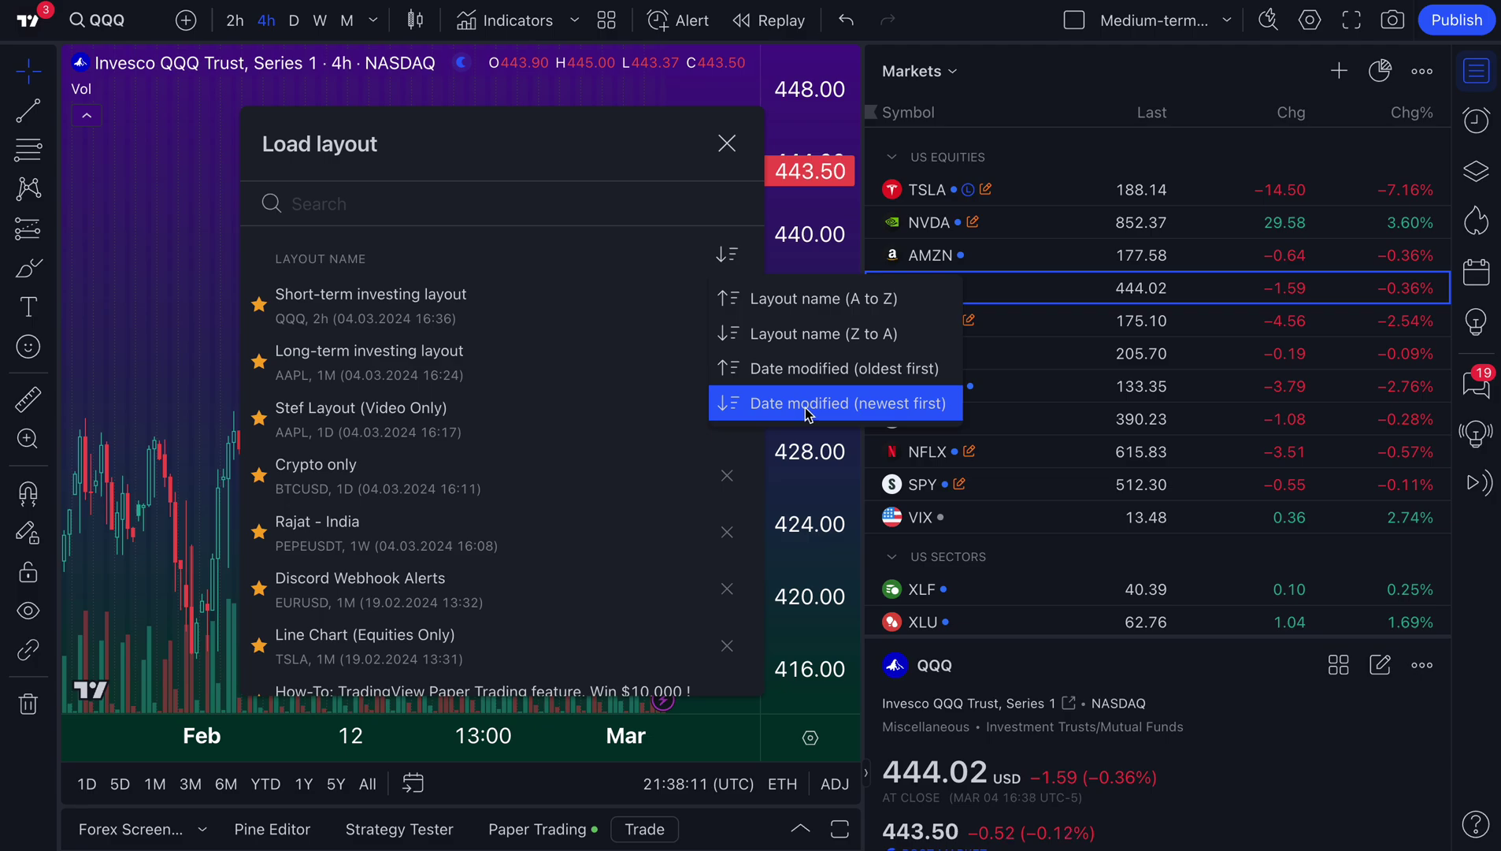
Step: Sort the saved layouts oldest first, then by layout name Z to A
{"action": "left_click", "coordinate": [812, 369]}
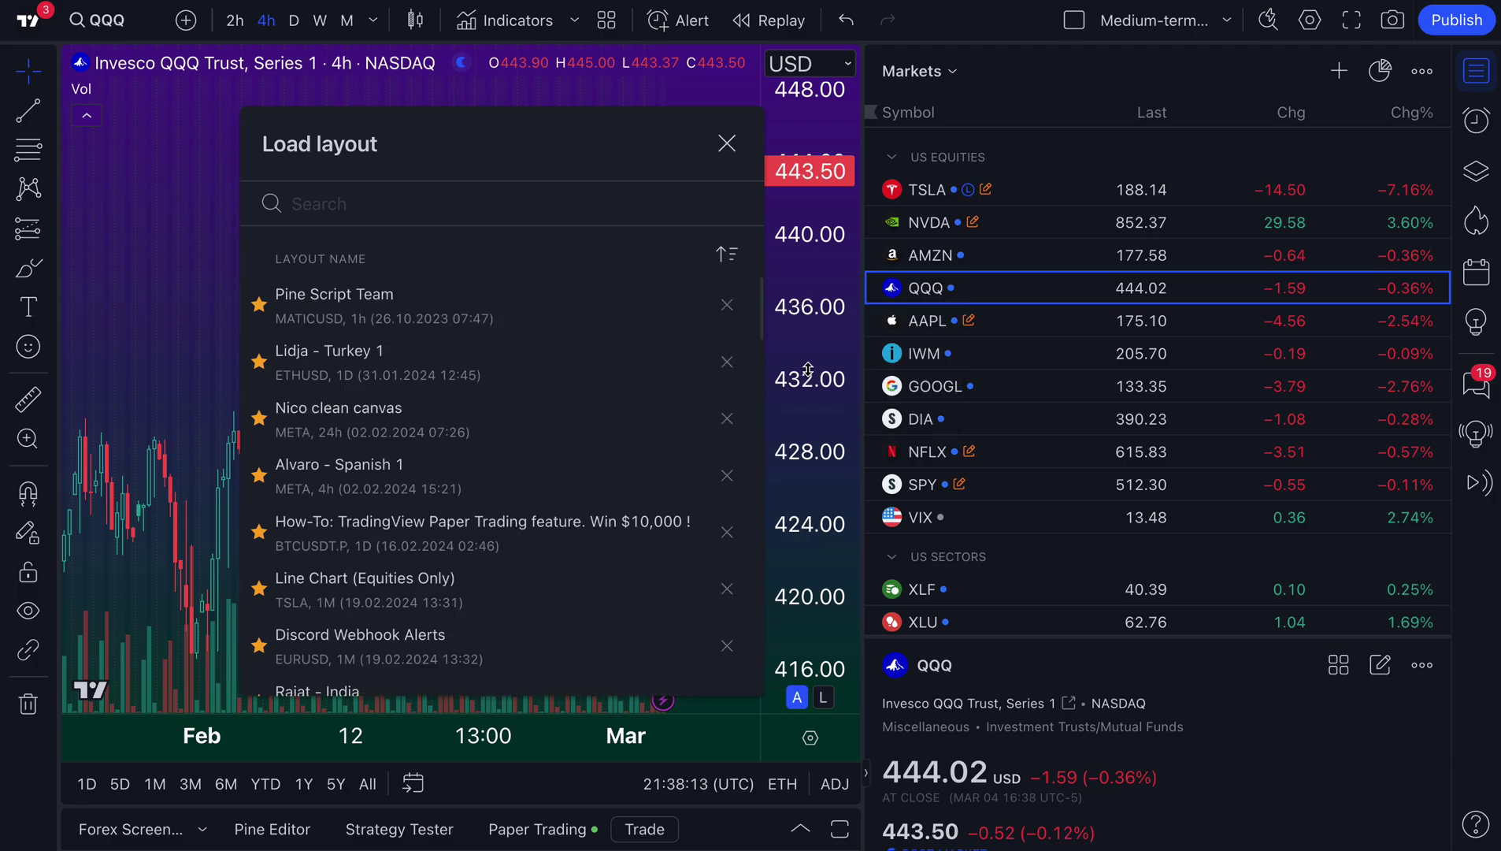
{"action": "left_click", "coordinate": [727, 260]}
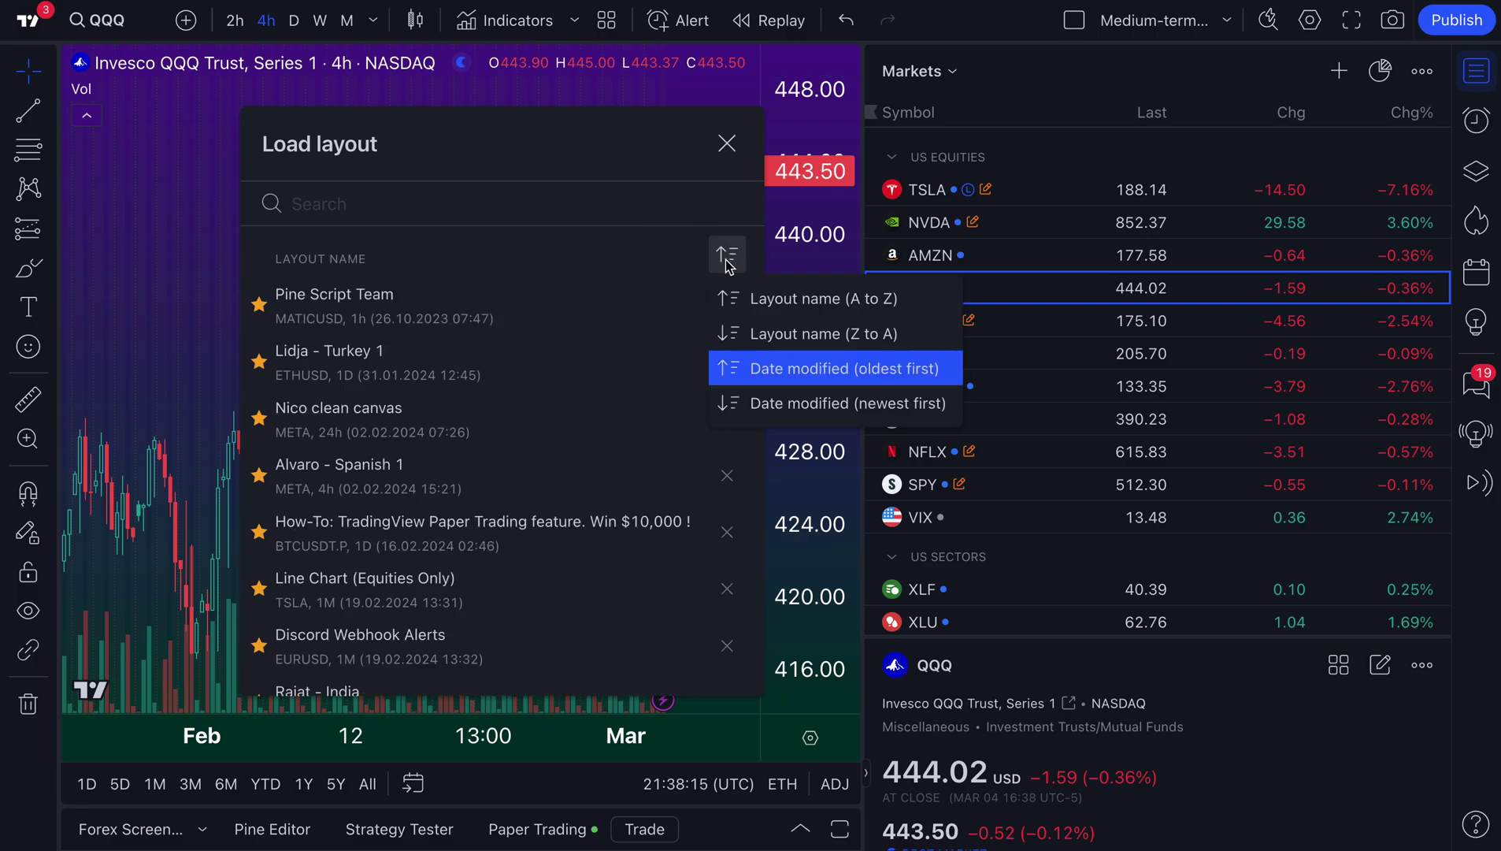
{"action": "left_click", "coordinate": [776, 334]}
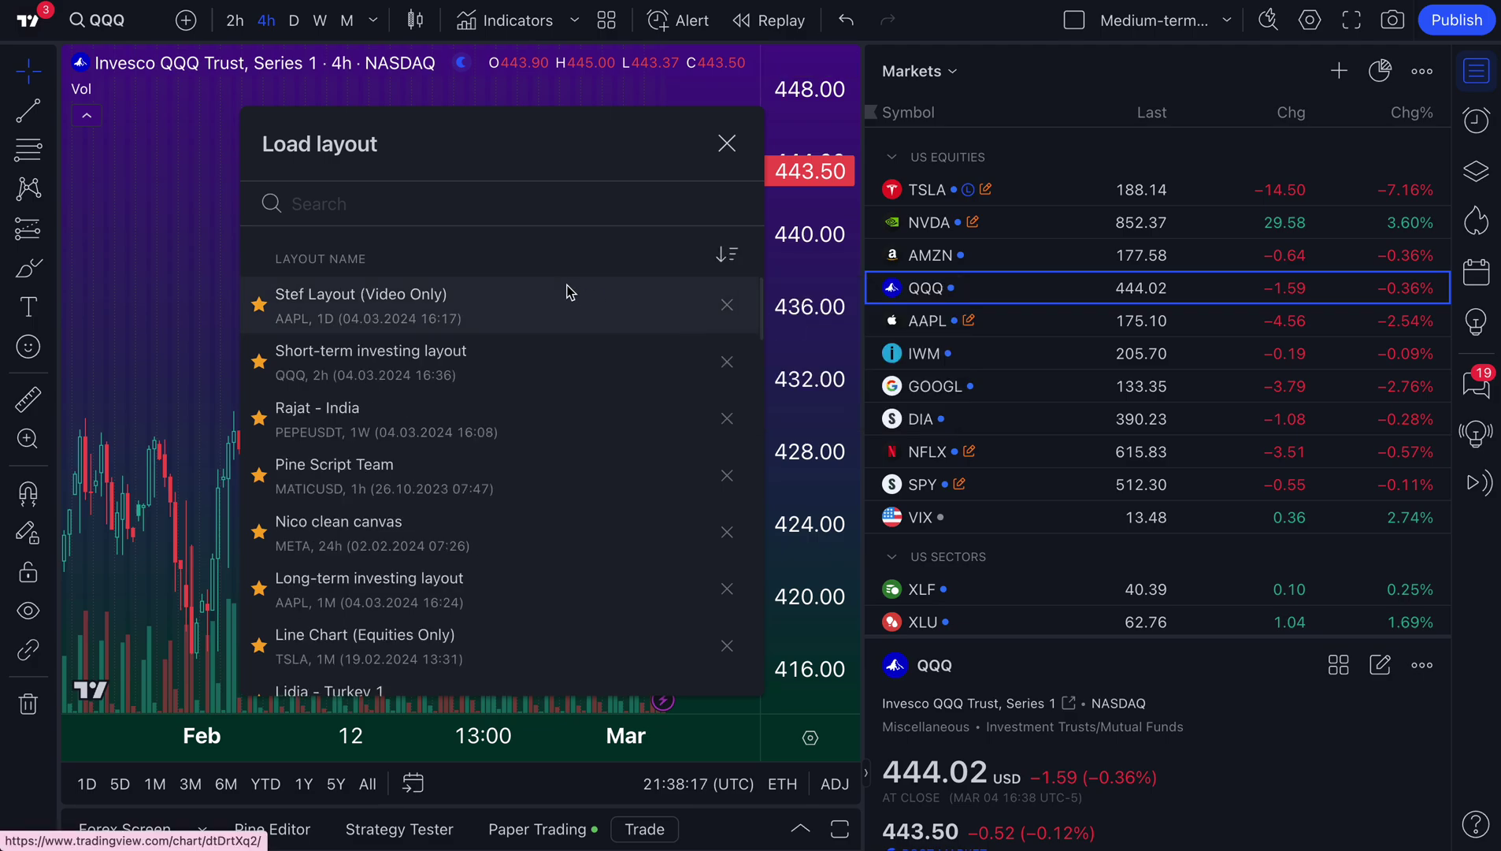
{"action": "left_click", "coordinate": [726, 253]}
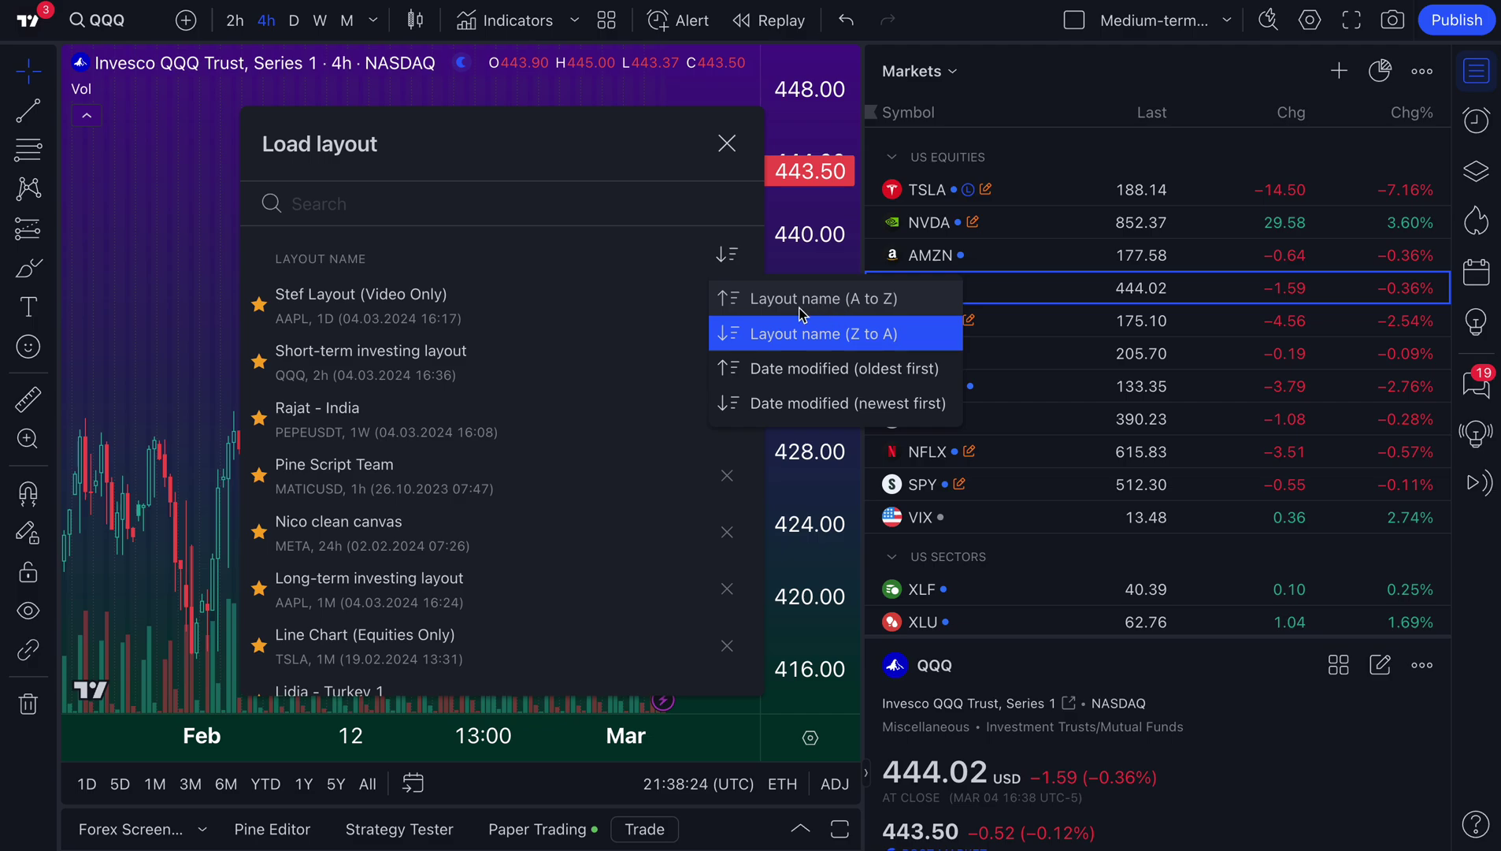
Step: Search the saved layouts for 'stef'
{"action": "left_click", "coordinate": [527, 238]}
{"action": "type", "text": "stef"}
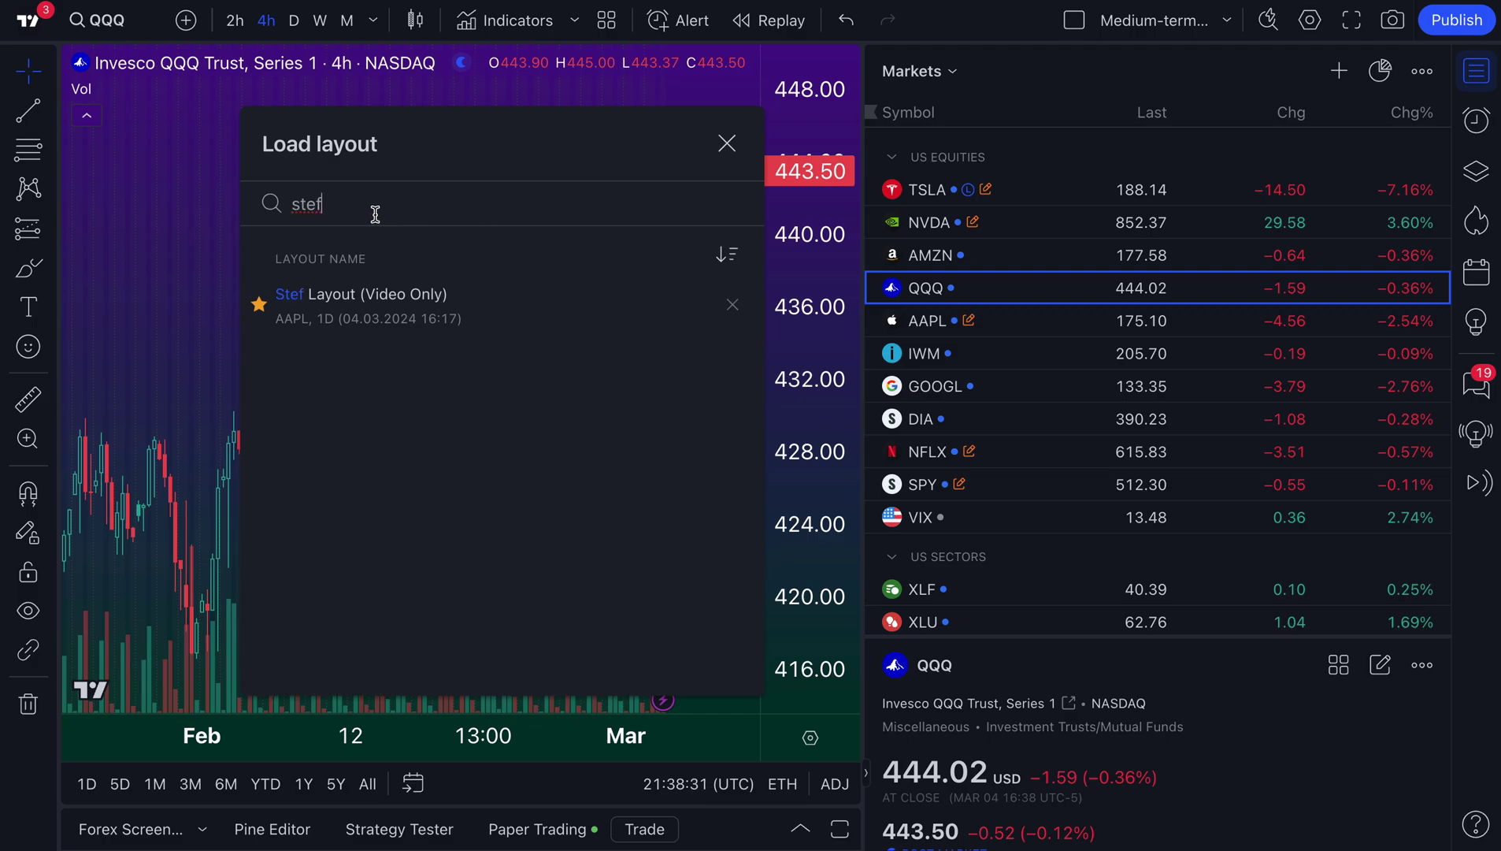
{"action": "double_click", "coordinate": [306, 206]}
{"action": "left_click", "coordinate": [300, 207]}
Step: Load Stef Layout (Video Only), pan its annotated Apple daily chart, and show the chart grid choices
{"action": "left_click", "coordinate": [349, 307]}
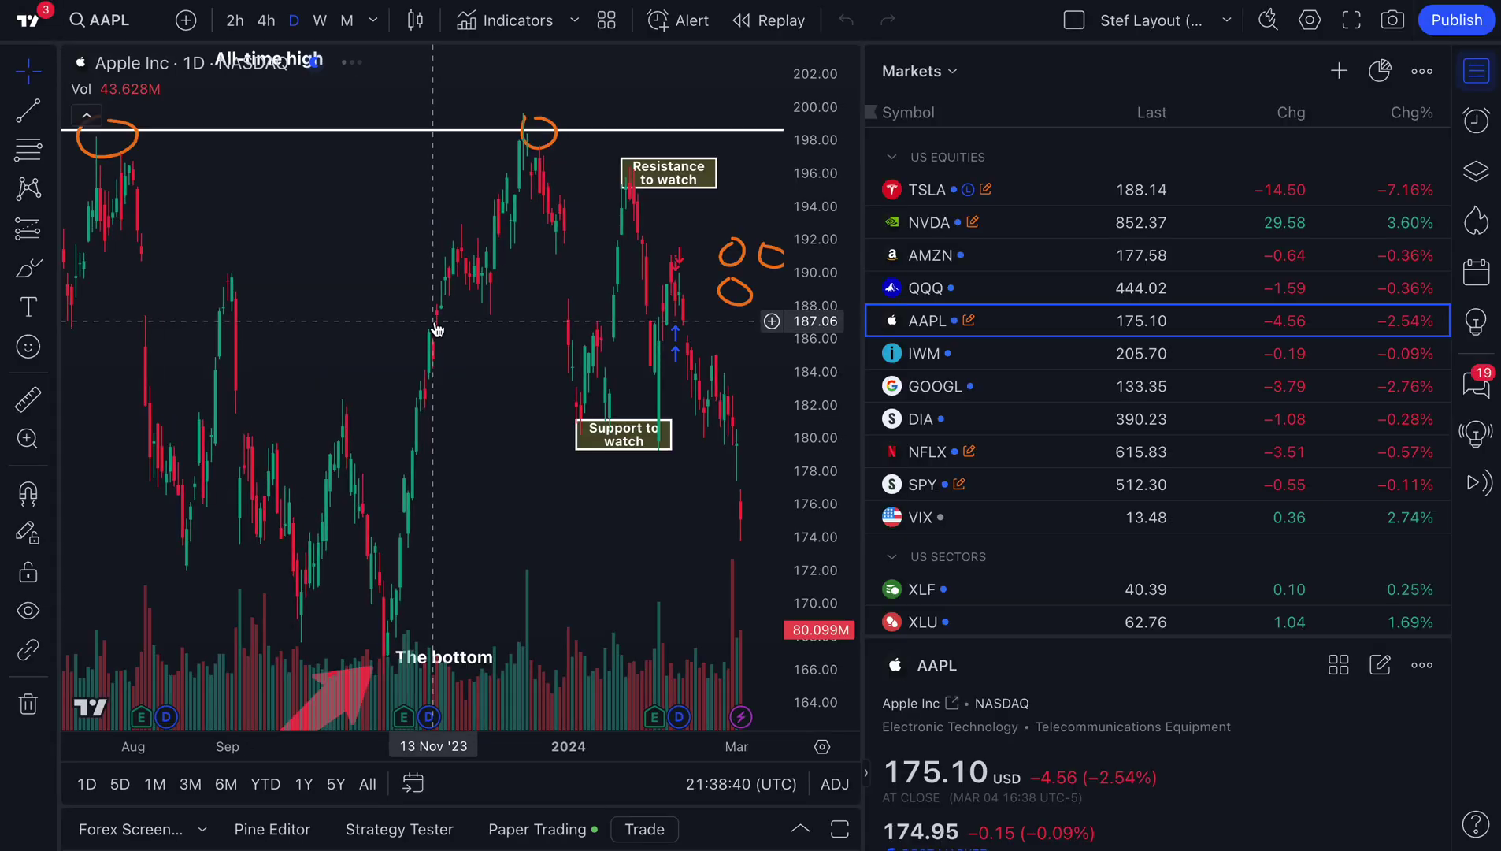
{"action": "scroll", "coordinate": [559, 512], "scroll_direction": "down", "scroll_amount": 5}
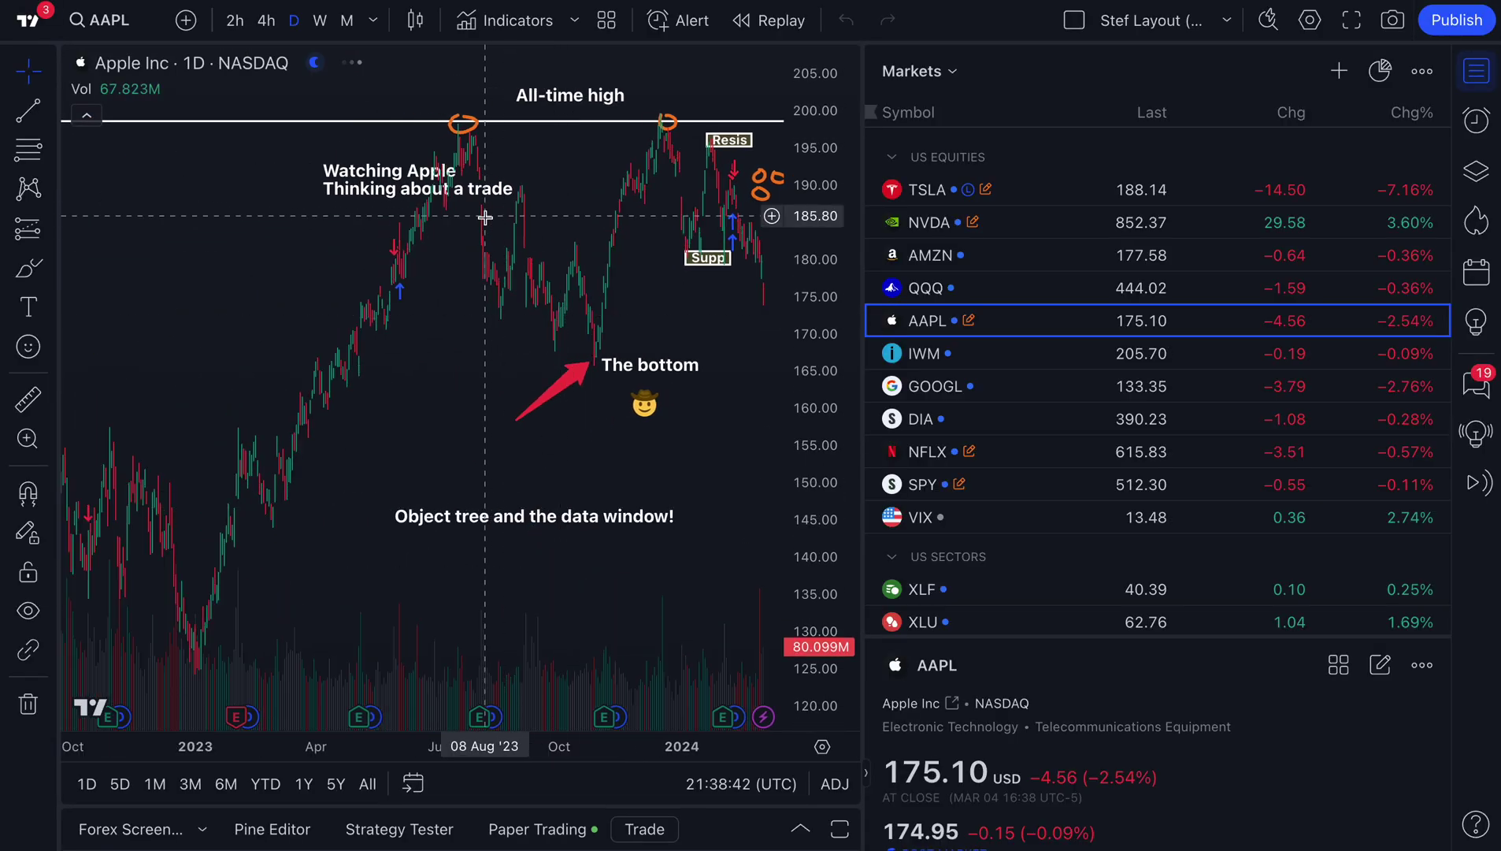
{"action": "left_click_drag", "start_coordinate": [486, 368], "coordinate": [318, 362]}
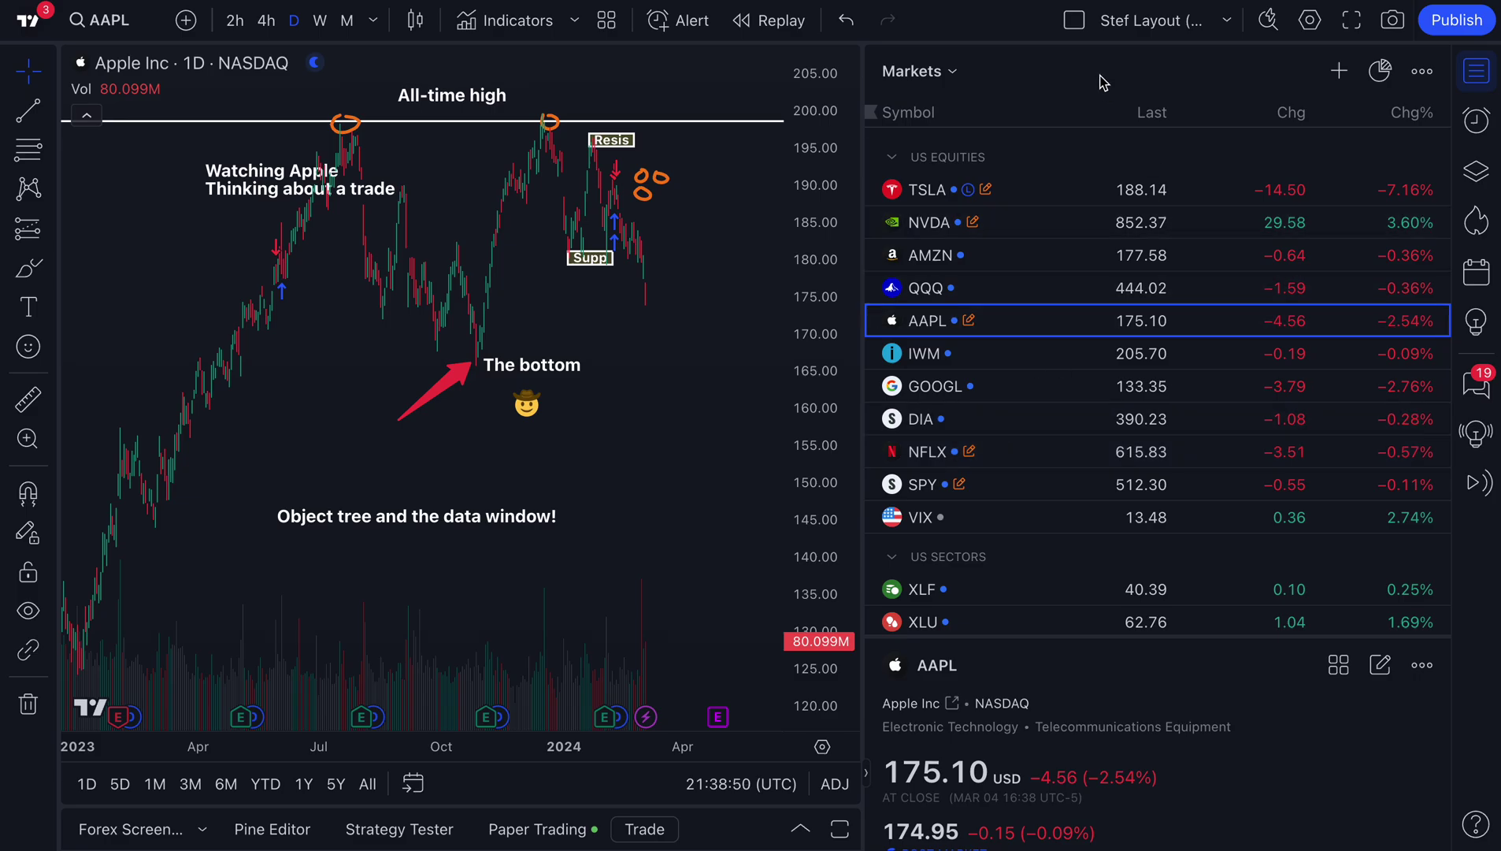
{"action": "left_click", "coordinate": [1075, 24]}
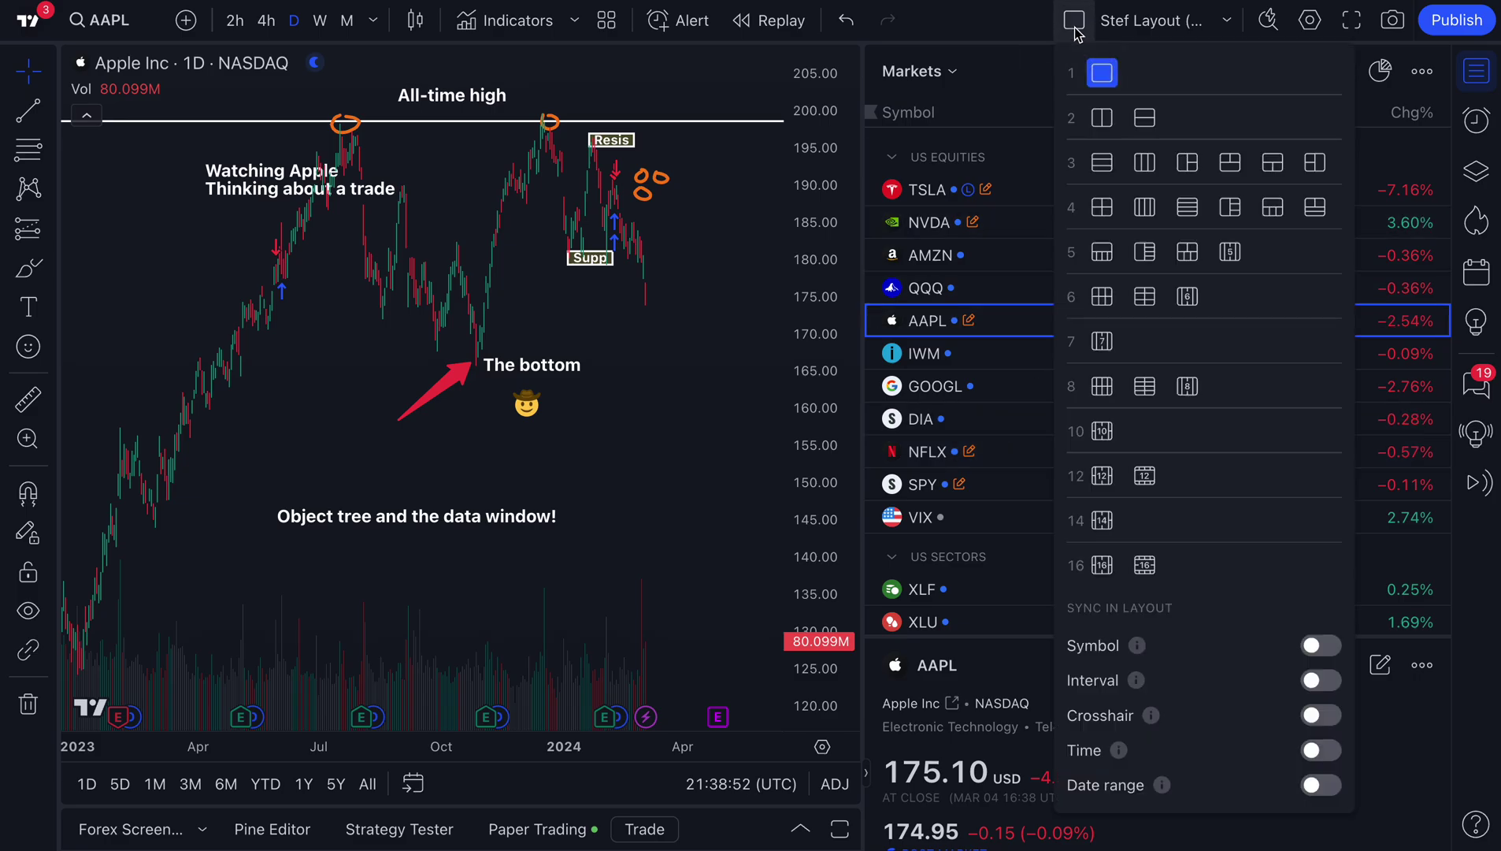
Step: Switch to a 2-column grid of Apple daily charts, close the watchlist, and nudge the Watching Apple note
{"action": "left_click", "coordinate": [1105, 120]}
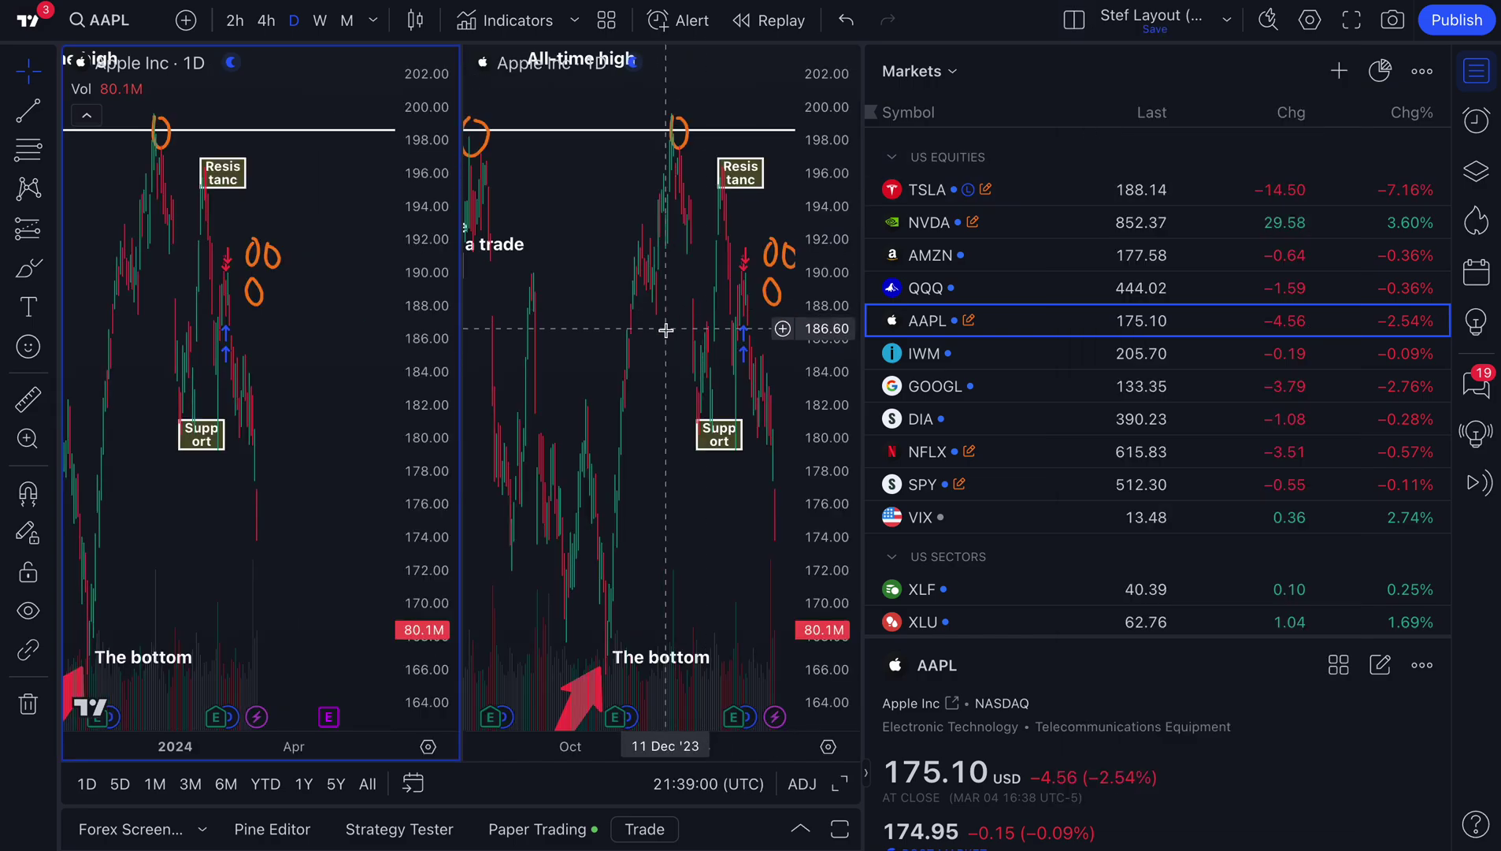
{"action": "left_click", "coordinate": [1477, 70]}
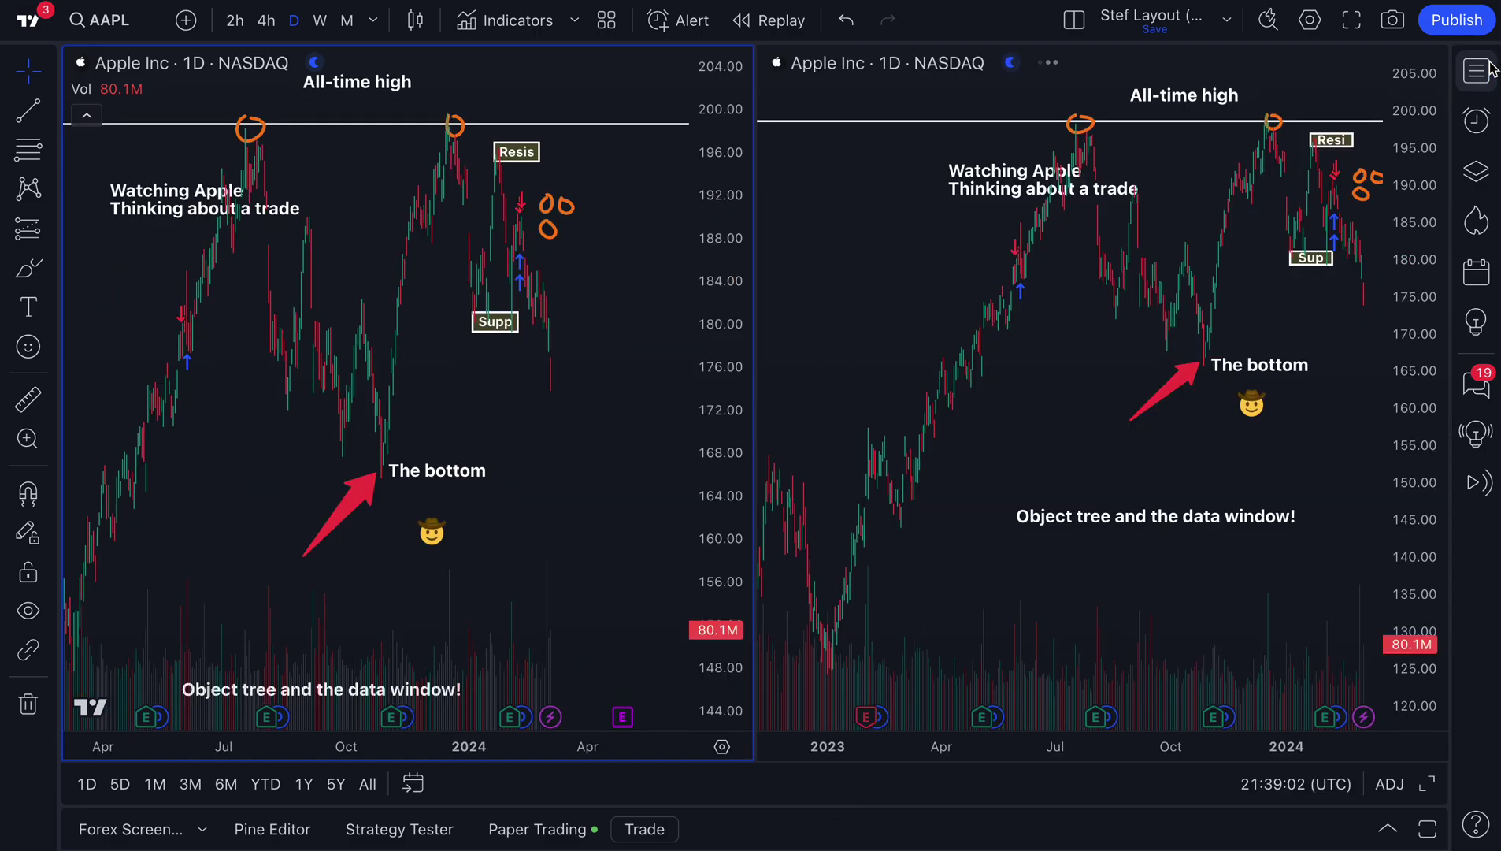
{"action": "scroll", "coordinate": [1052, 348], "scroll_direction": "down", "scroll_amount": 3}
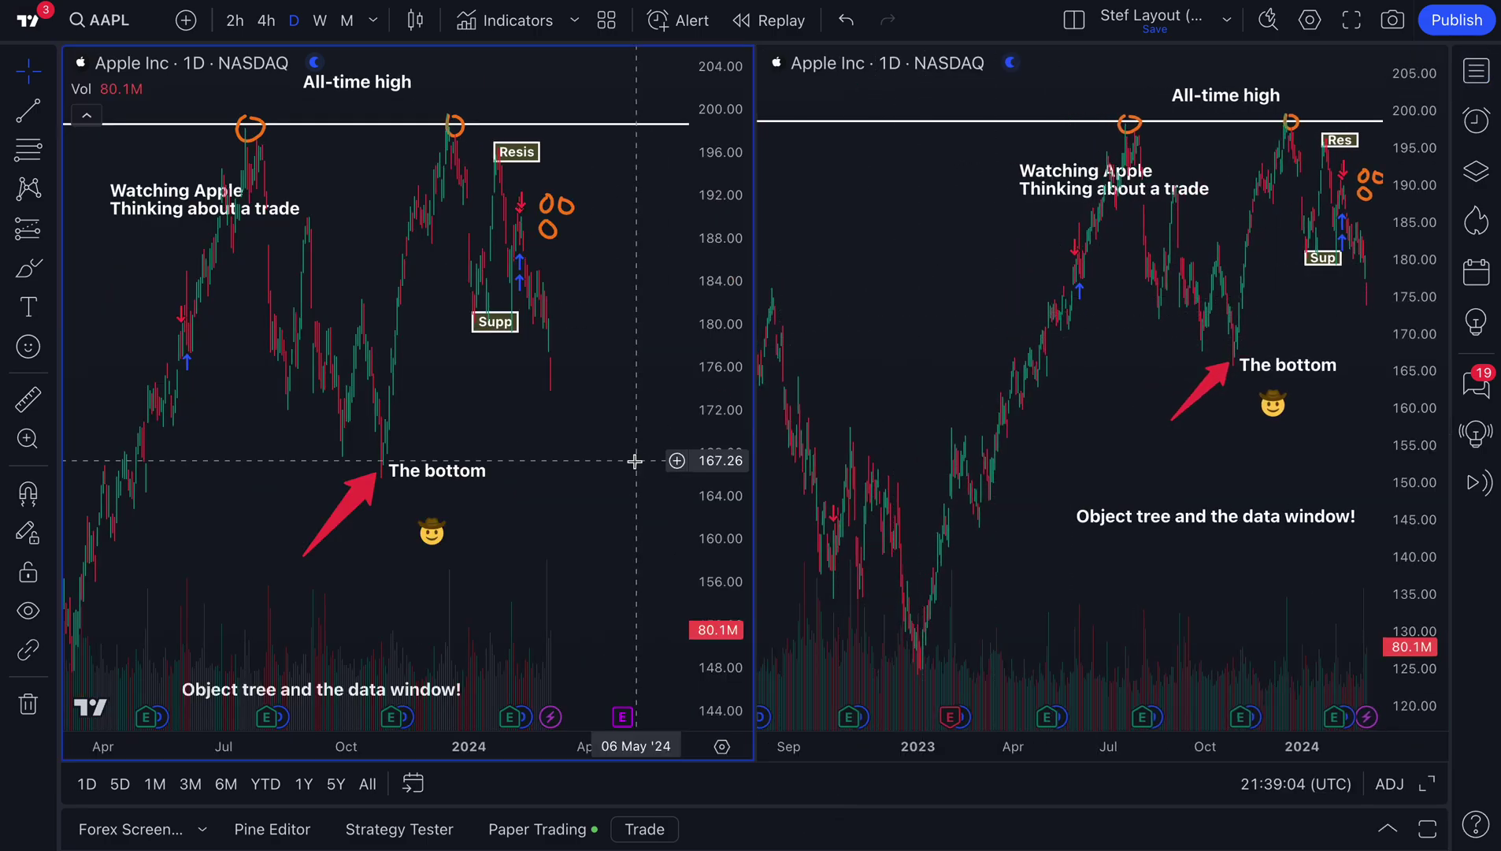
{"action": "scroll", "coordinate": [635, 461], "scroll_direction": "down", "scroll_amount": 3}
{"action": "scroll", "coordinate": [635, 461], "scroll_direction": "down", "scroll_amount": 1}
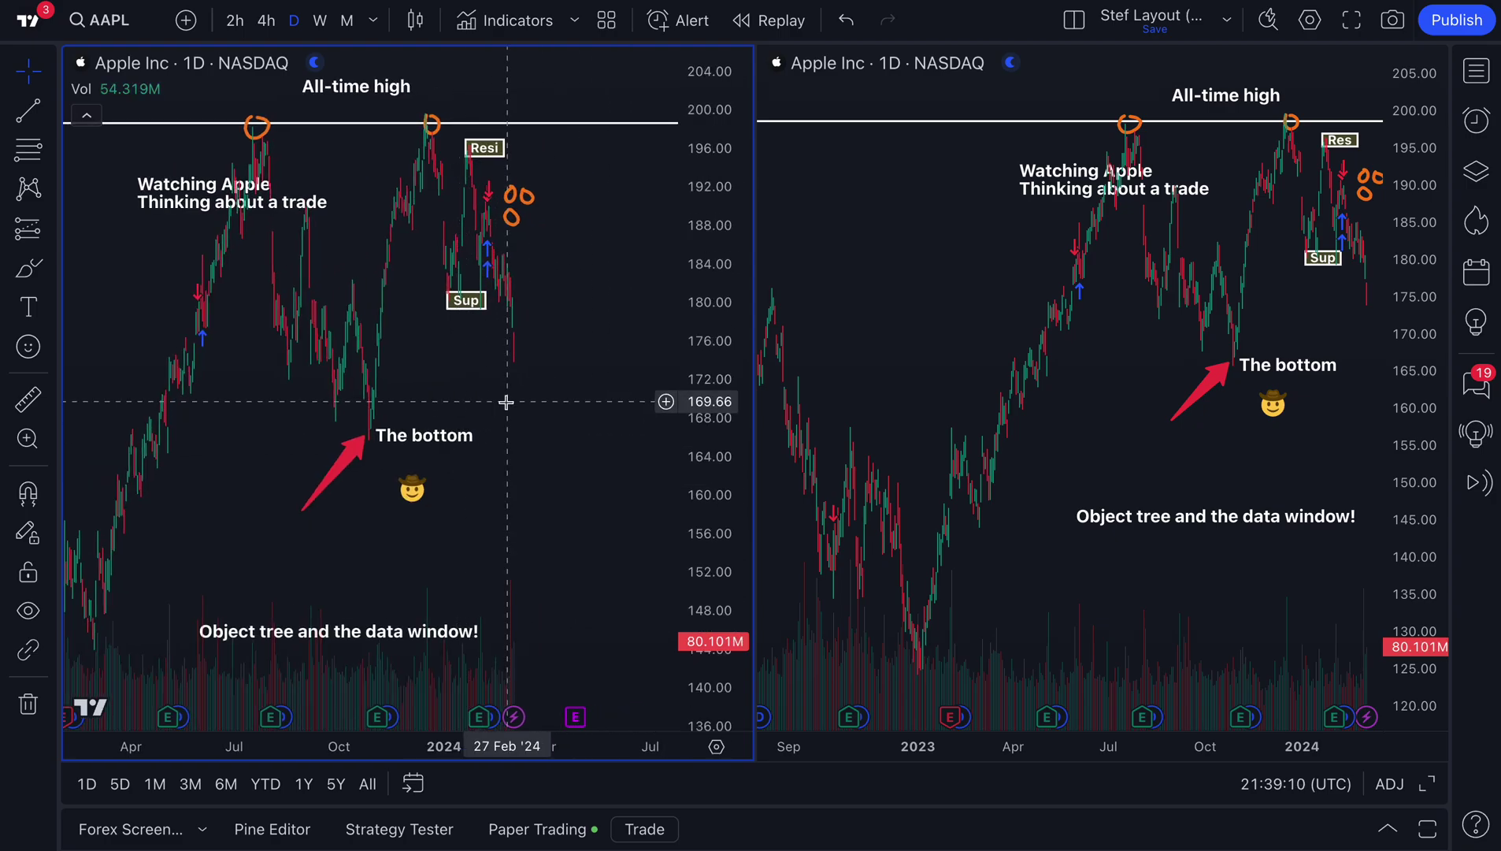
{"action": "left_click_drag", "start_coordinate": [508, 405], "coordinate": [527, 405]}
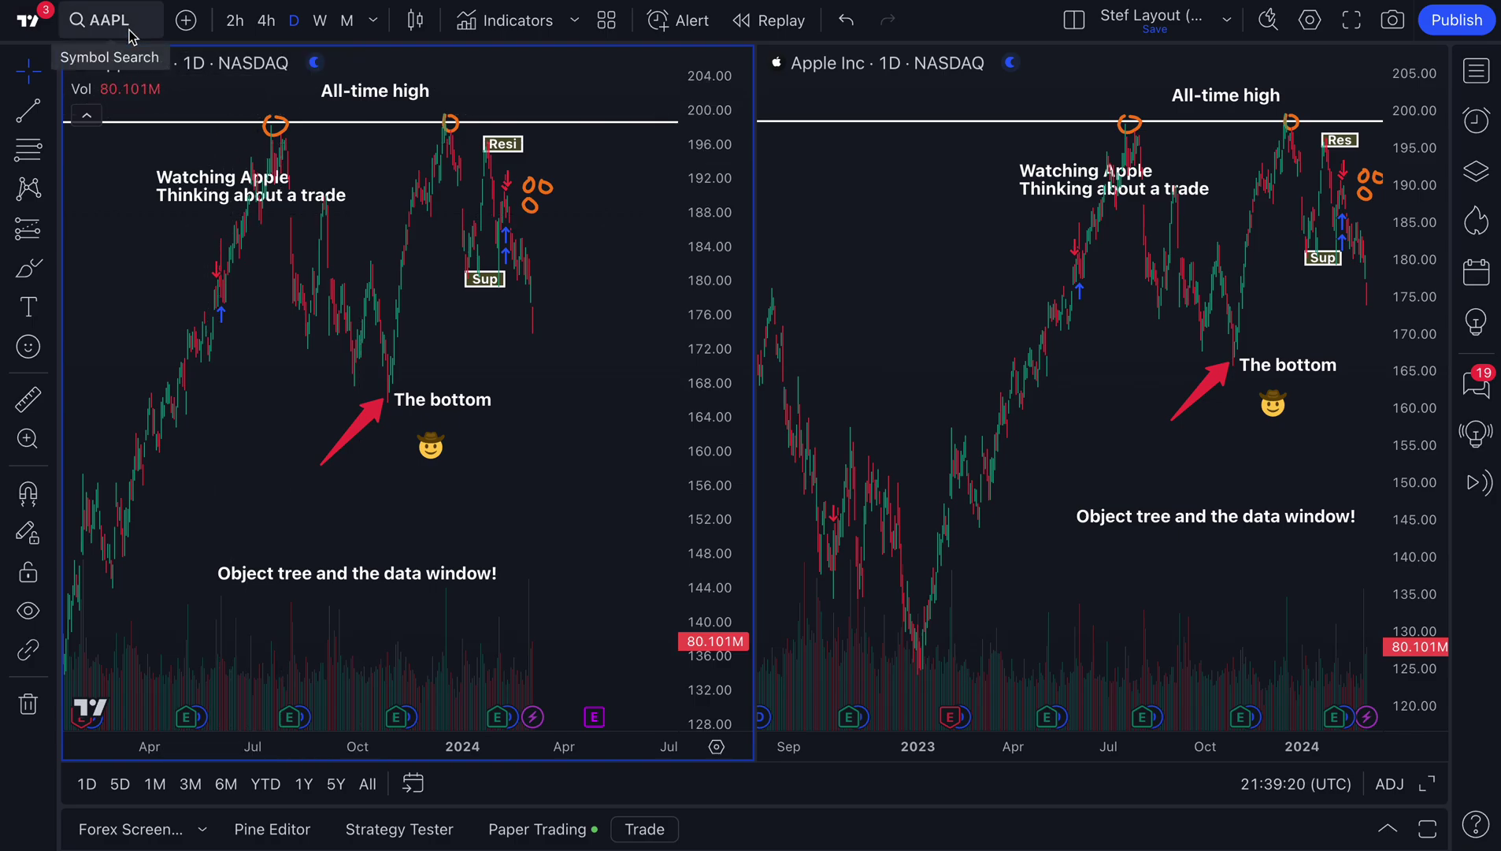
{"action": "left_click_drag", "start_coordinate": [245, 200], "coordinate": [194, 180]}
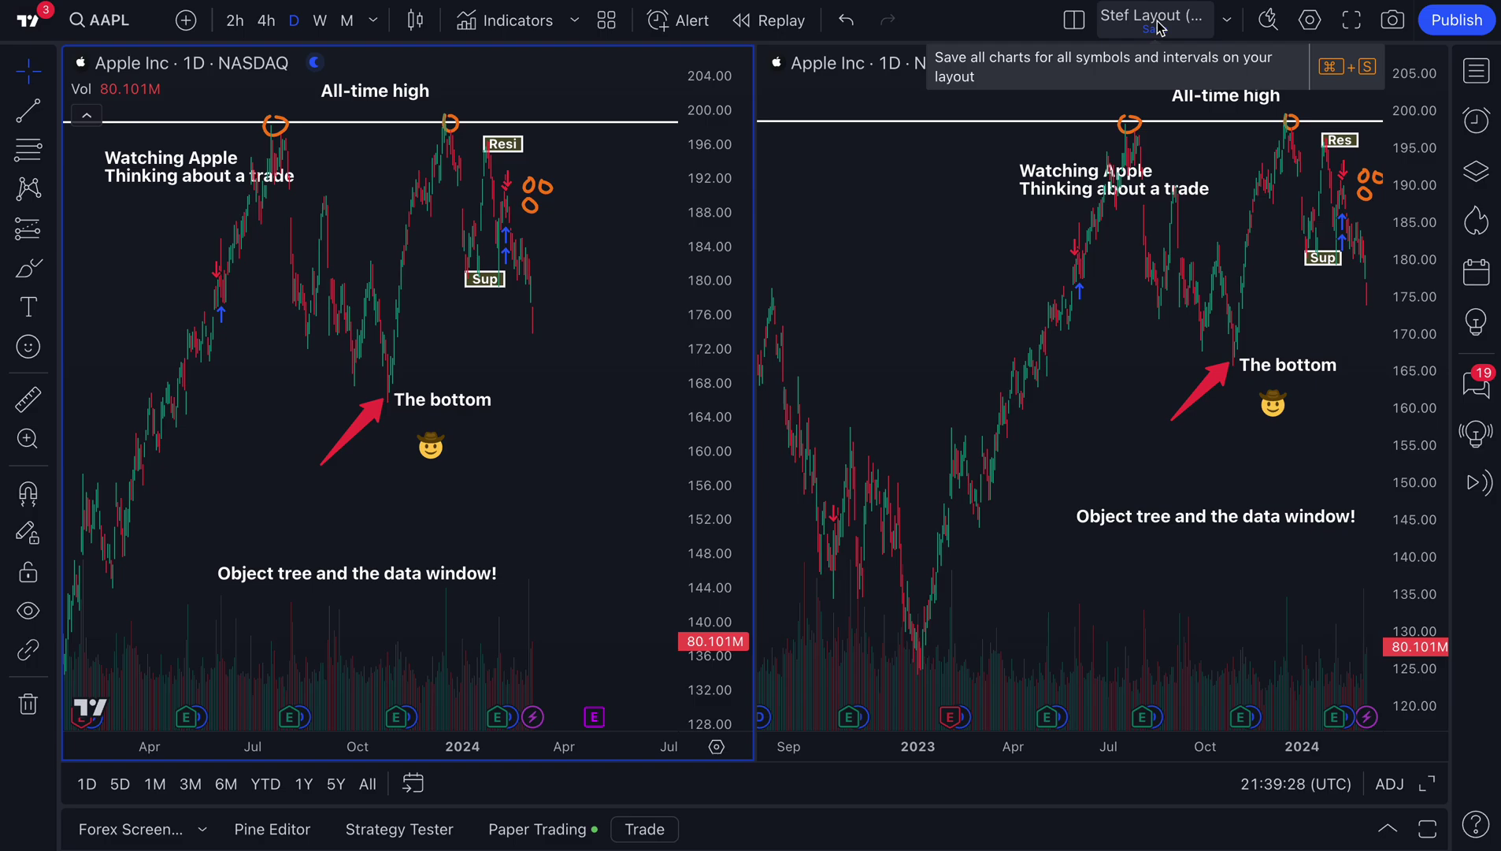
Step: Keep the two side-by-side chart grid and make the right chart active
{"action": "left_click", "coordinate": [1089, 24]}
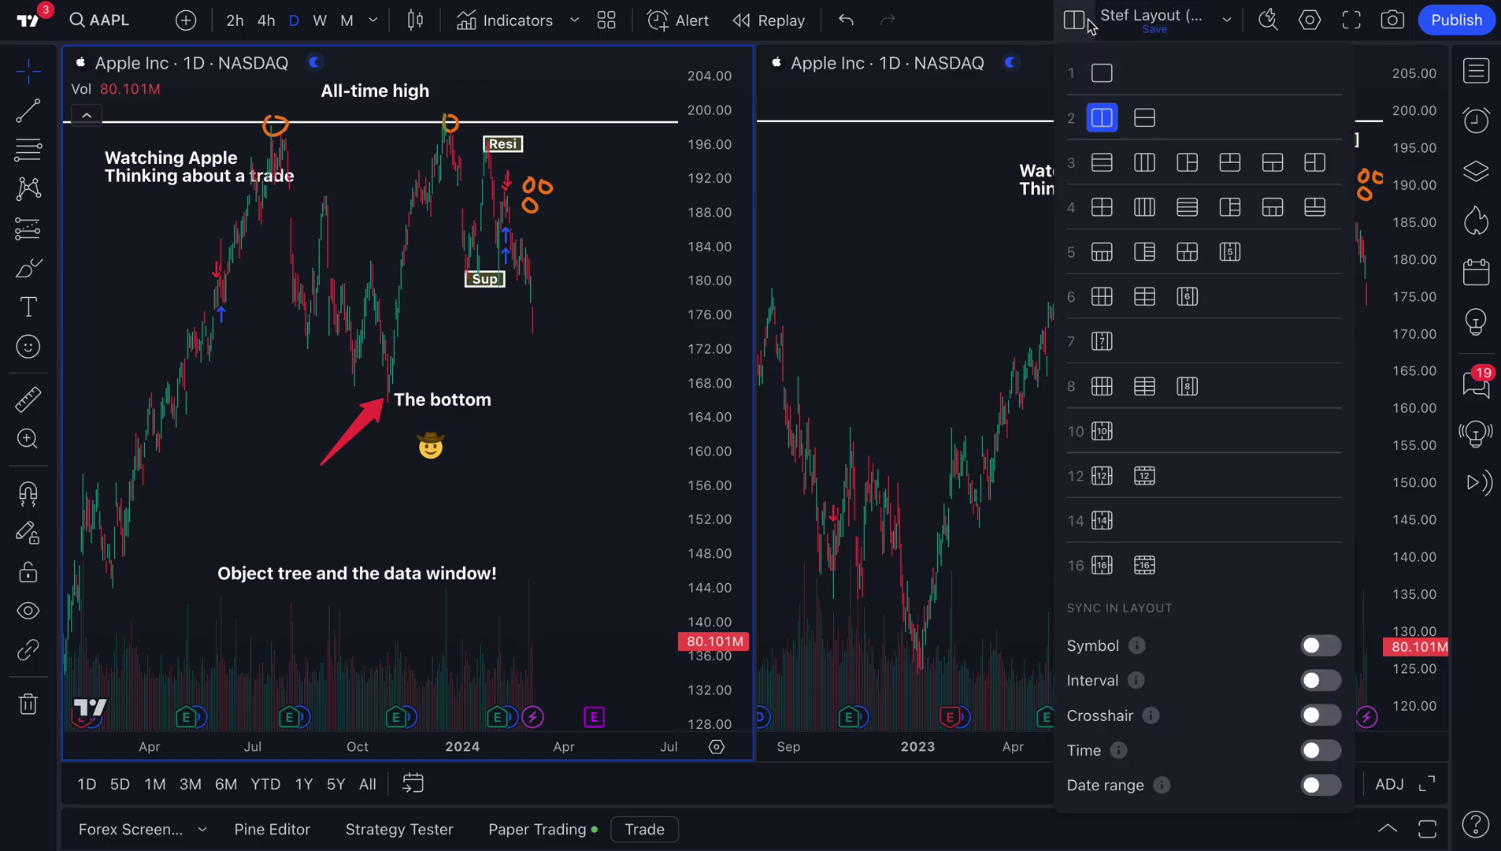
{"action": "left_click", "coordinate": [1106, 126]}
{"action": "left_click", "coordinate": [924, 200]}
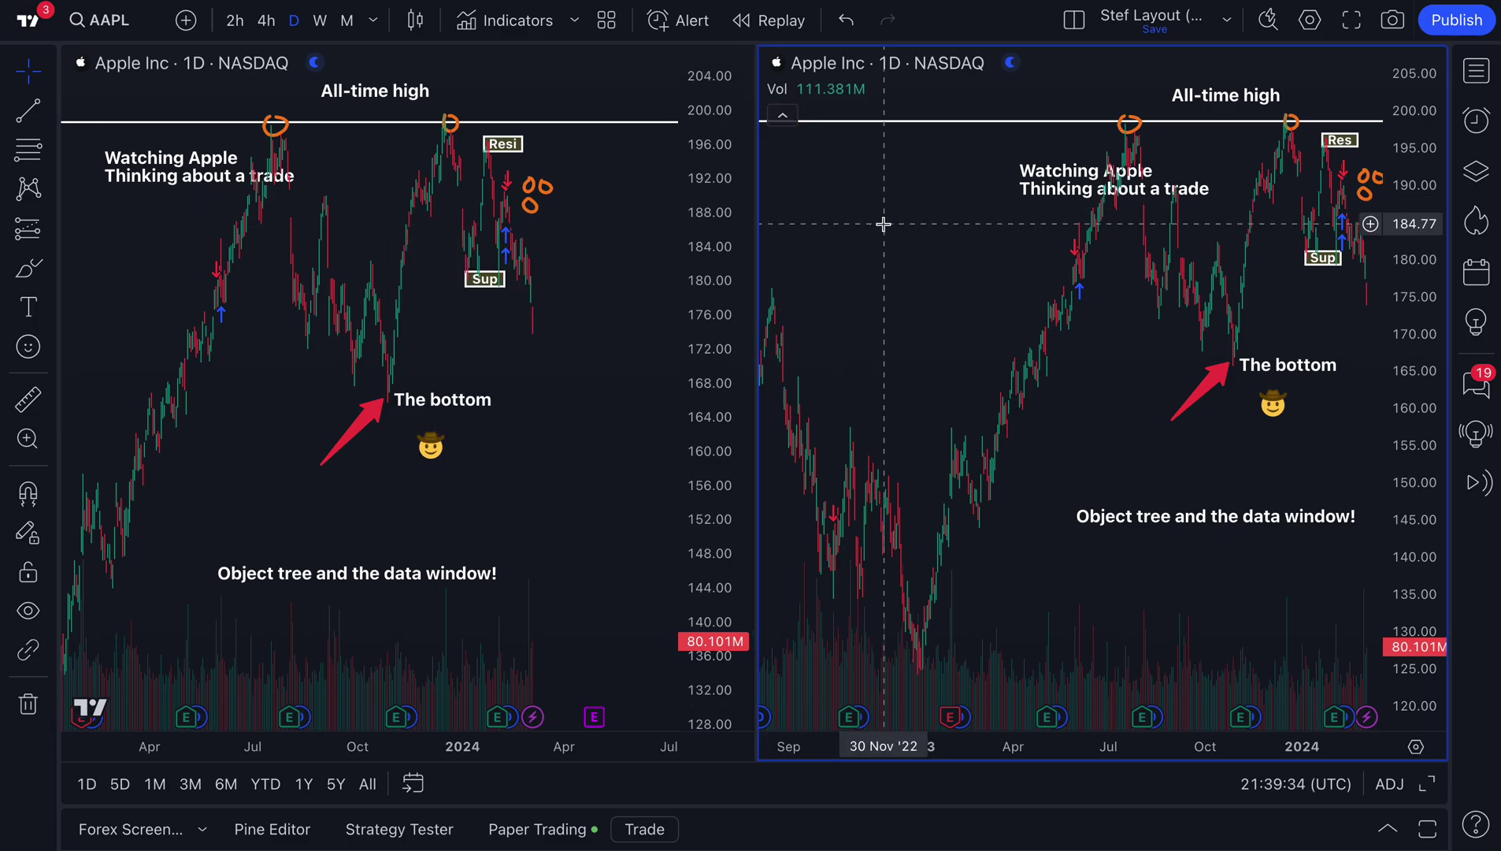
Step: Rename the layout to "Stef's Multi-Chart Layout (Video Only)" and save the name
{"action": "left_click", "coordinate": [1225, 22]}
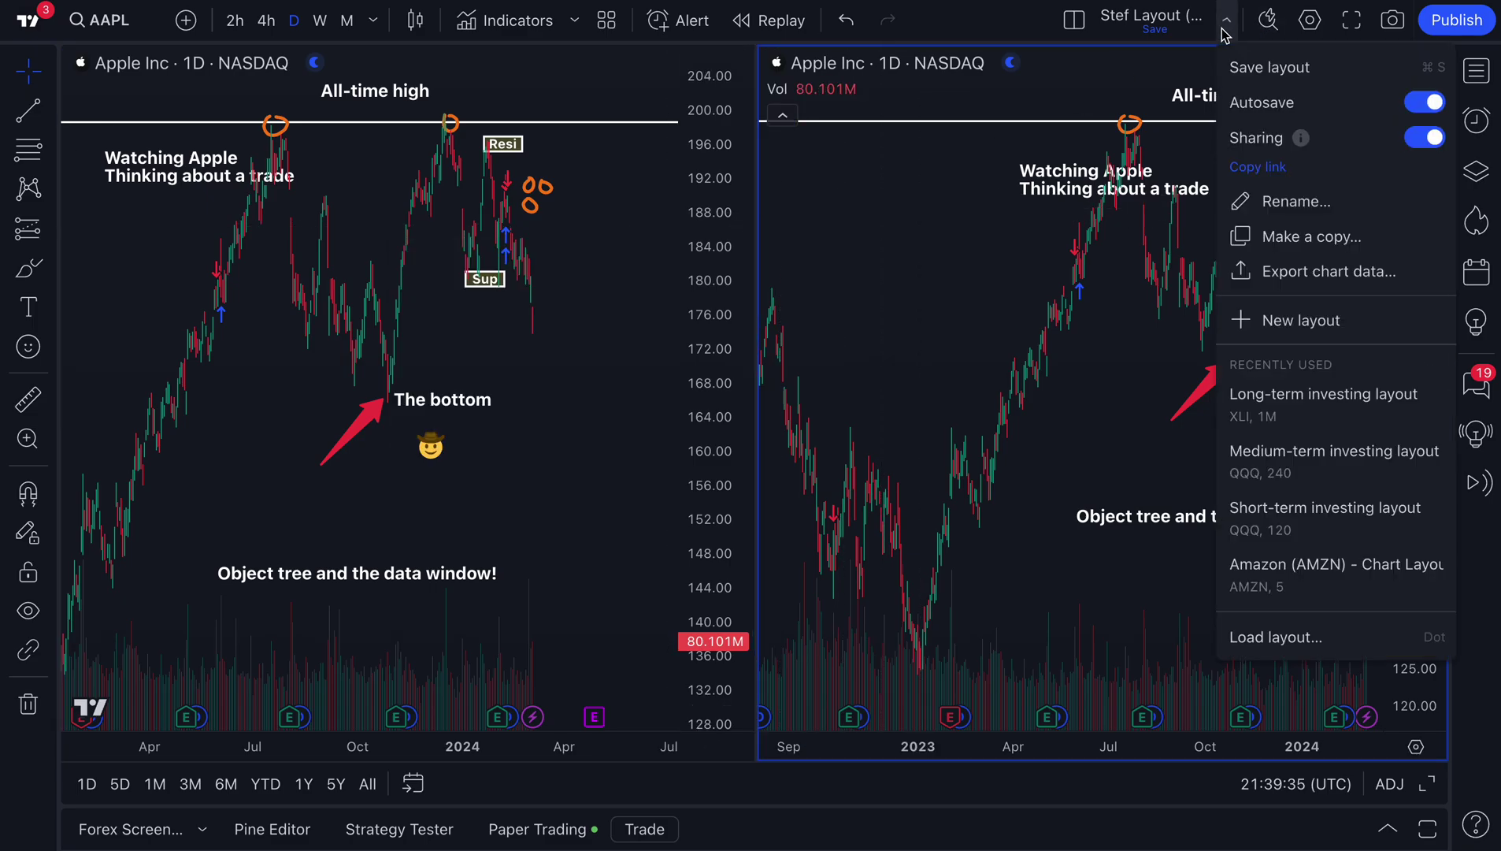
{"action": "left_click", "coordinate": [1312, 214]}
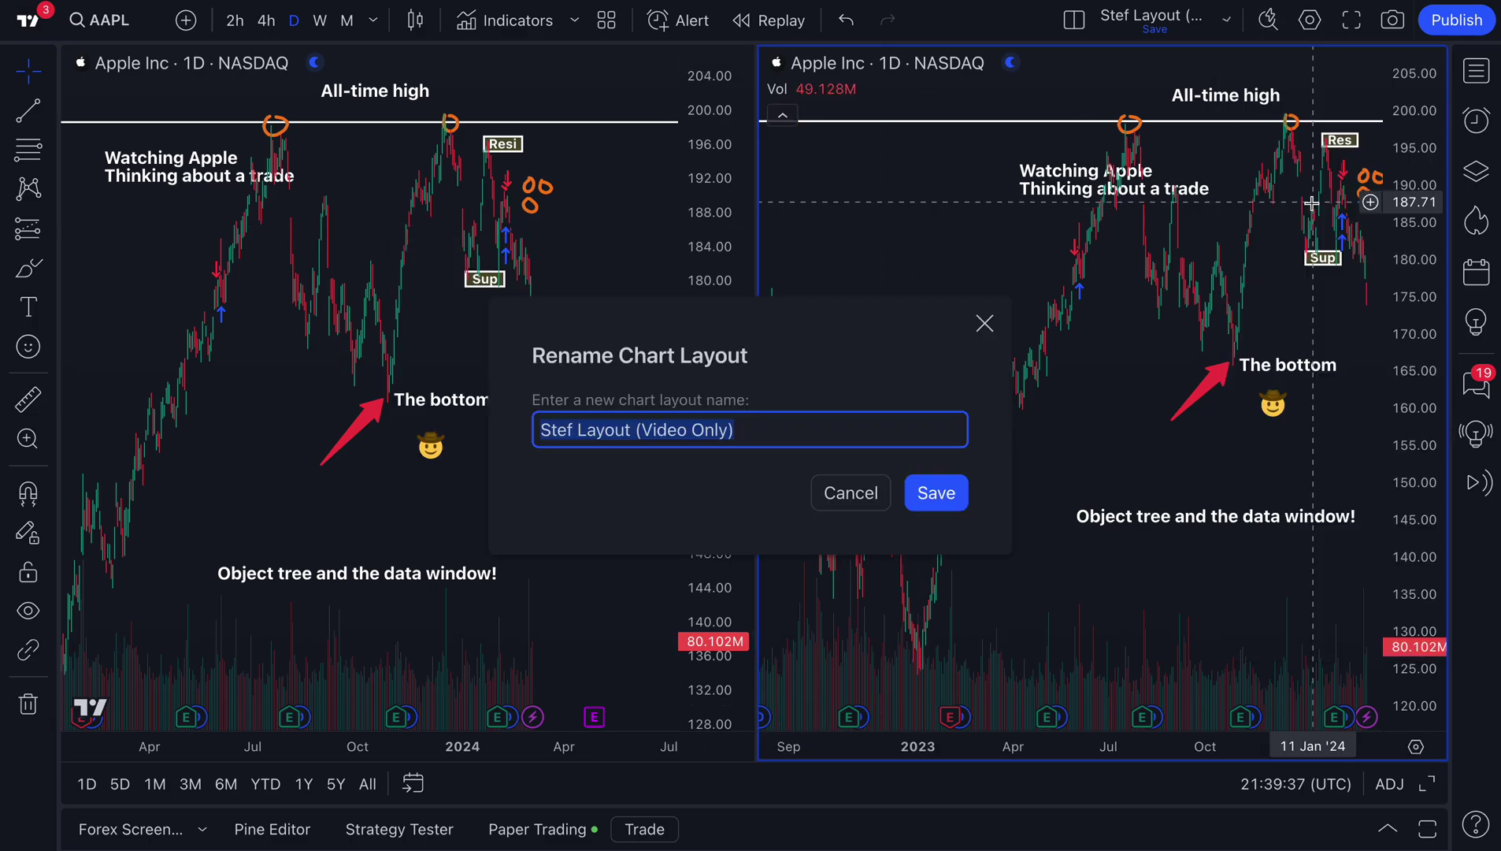
{"action": "left_click", "coordinate": [583, 431]}
{"action": "key", "text": "BackSpace"}
{"action": "type", "text": "'s Multi-Ch"}
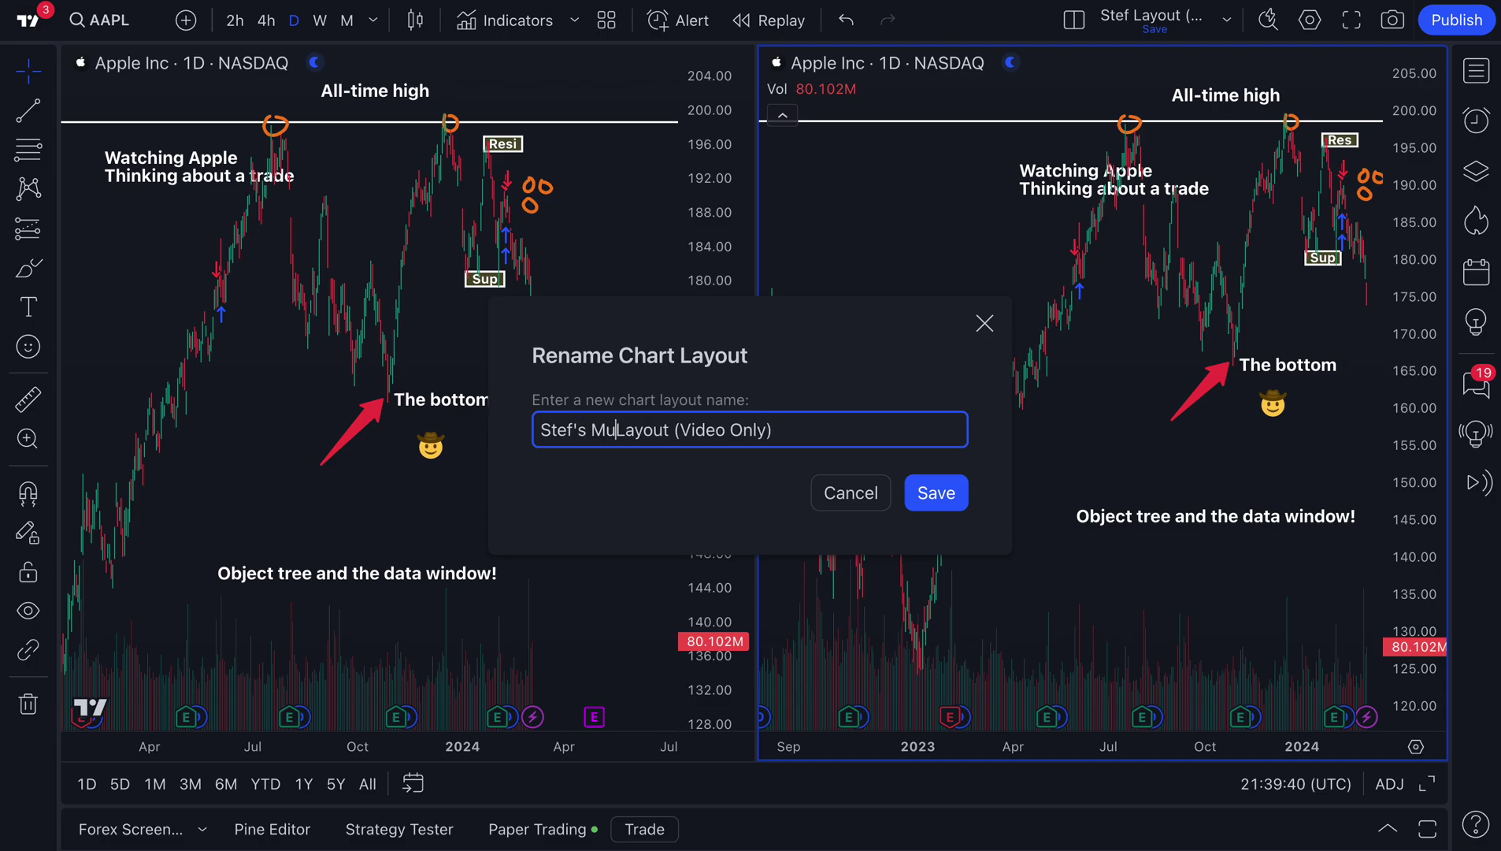
{"action": "type", "text": "art"}
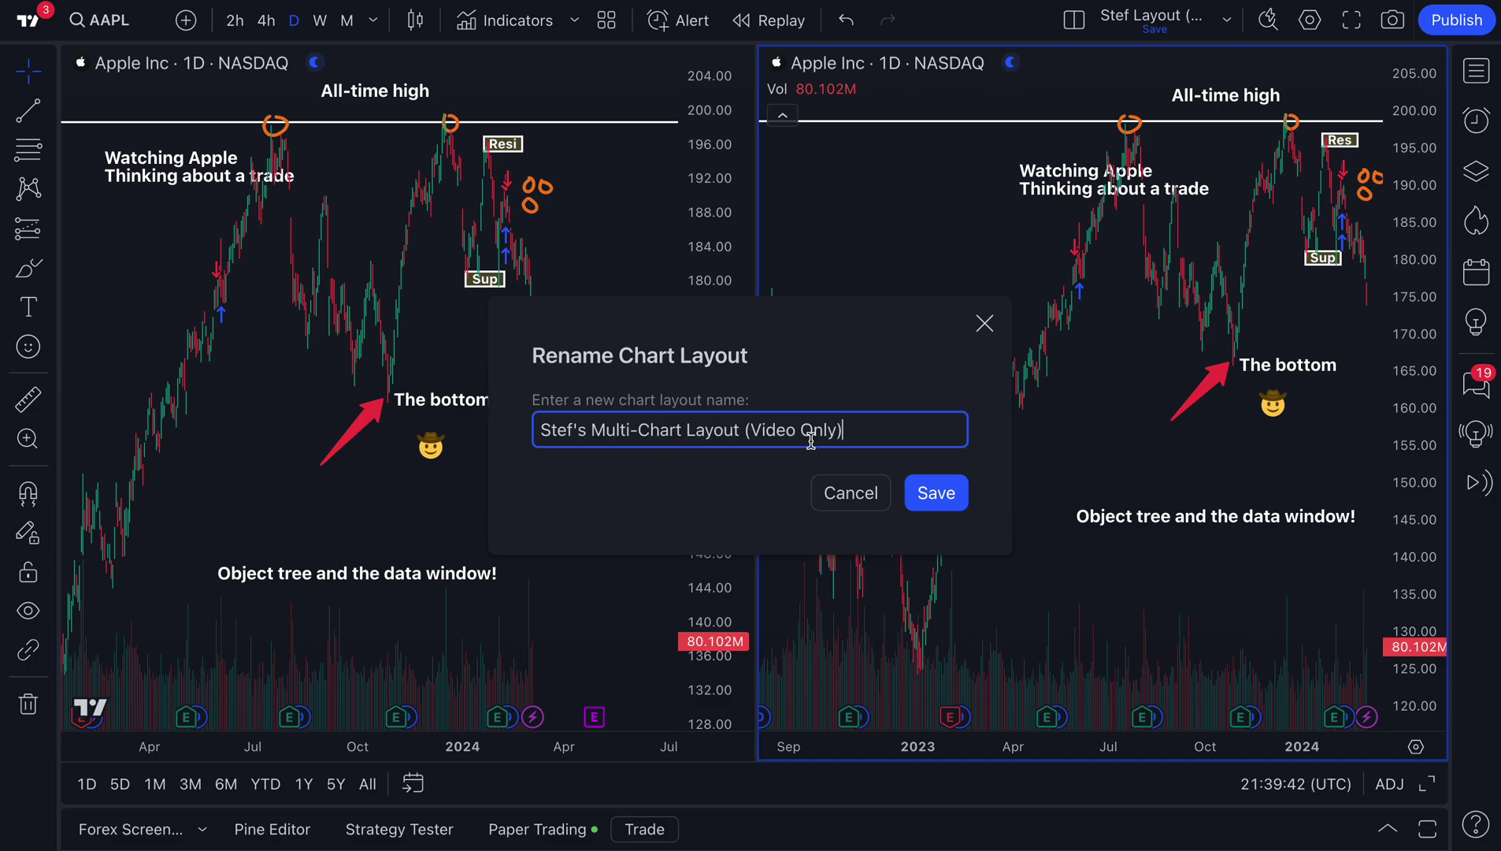
{"action": "left_click", "coordinate": [937, 493]}
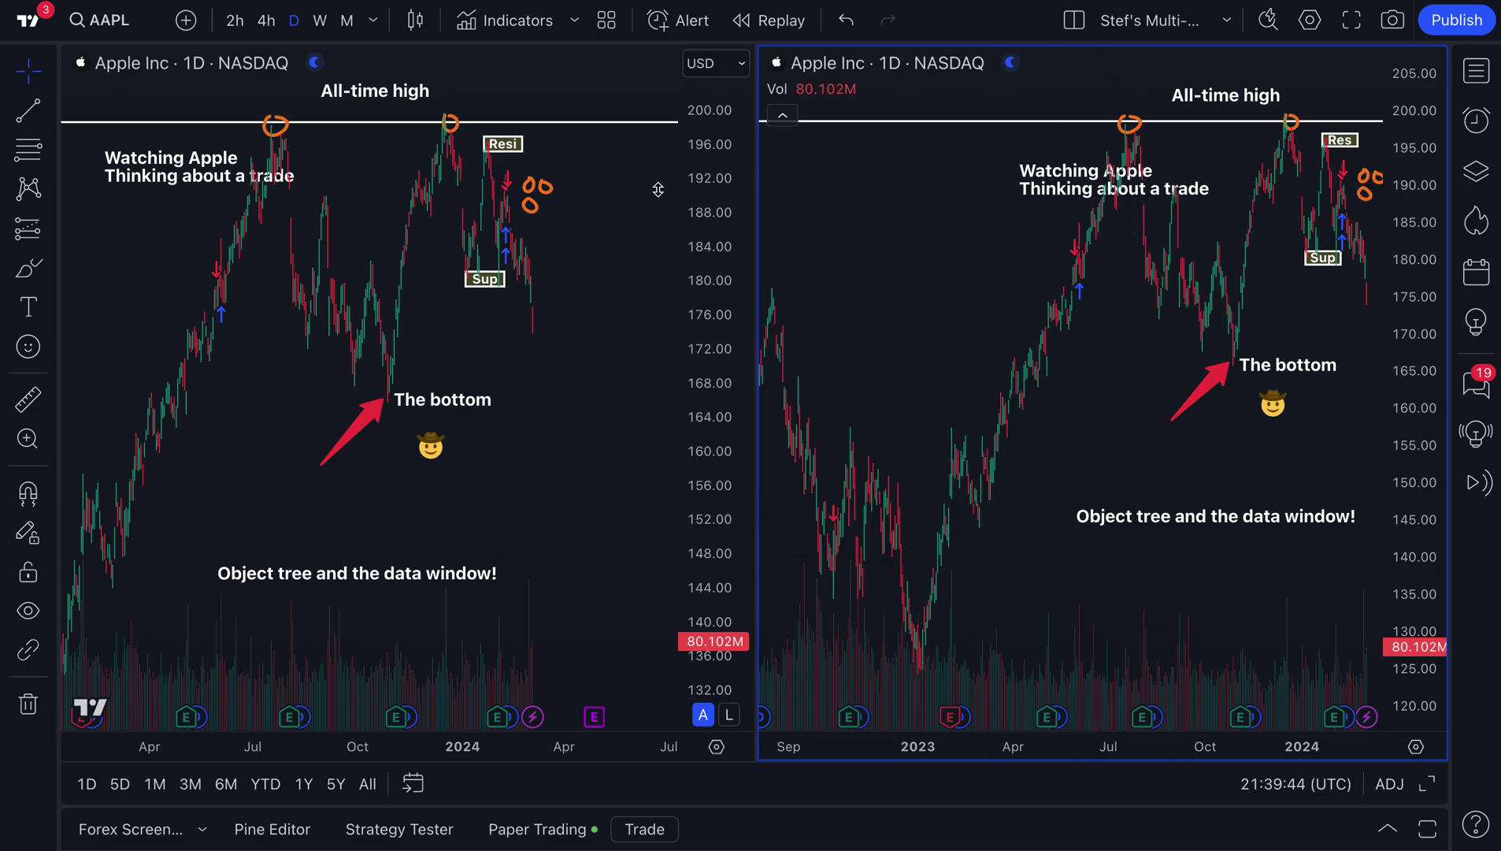
Step: Load the Long-term investing layout, then reload Stef's Multi-Chart Layout and pan its left chart
{"action": "left_click", "coordinate": [1226, 20]}
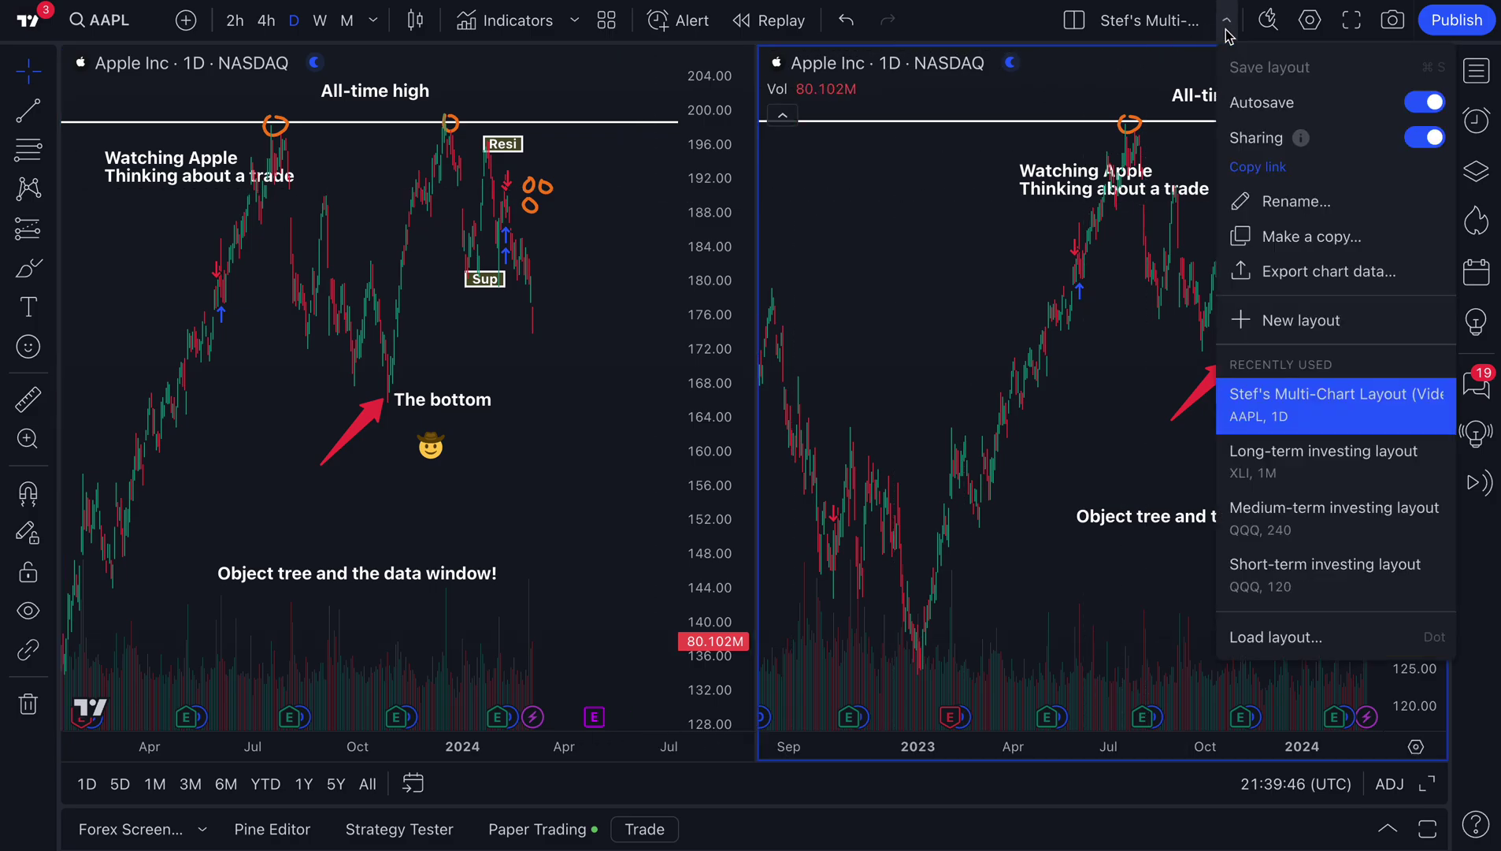
{"action": "left_click", "coordinate": [1280, 465]}
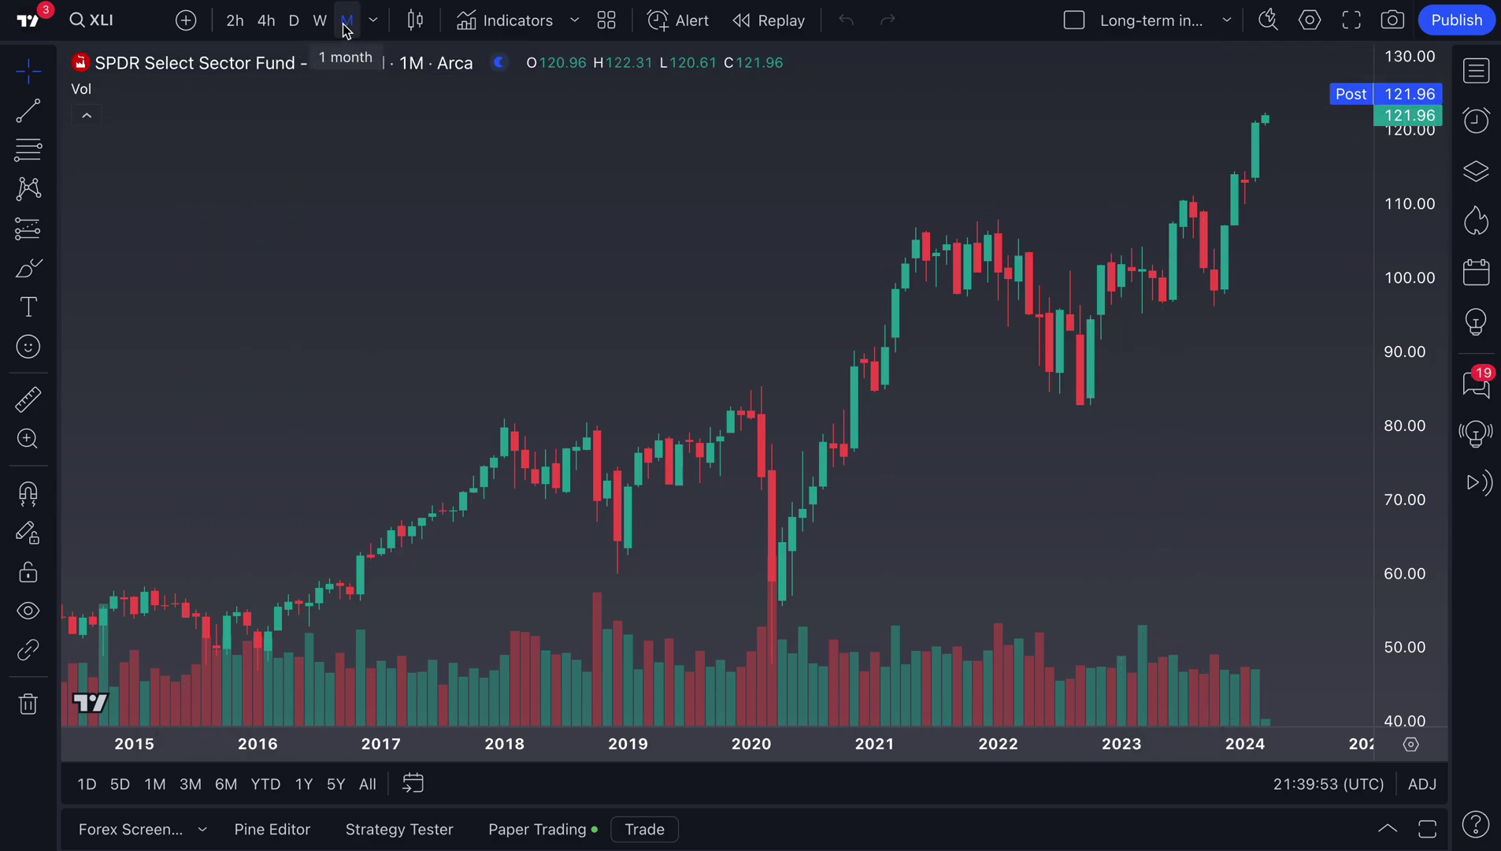
{"action": "left_click", "coordinate": [1228, 24]}
{"action": "left_click", "coordinate": [1280, 372]}
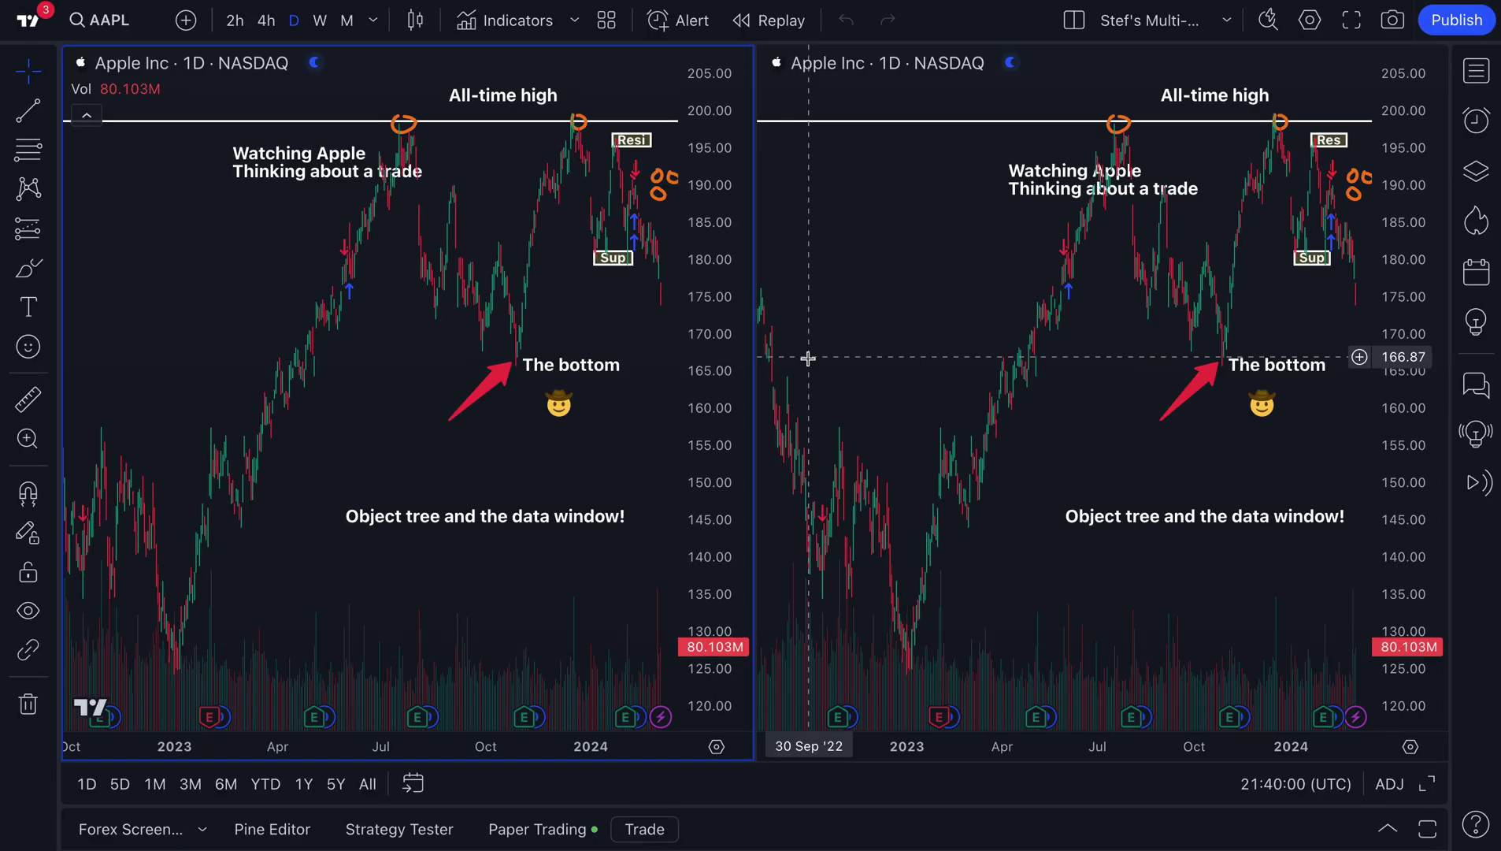
{"action": "left_click_drag", "start_coordinate": [435, 401], "coordinate": [356, 406]}
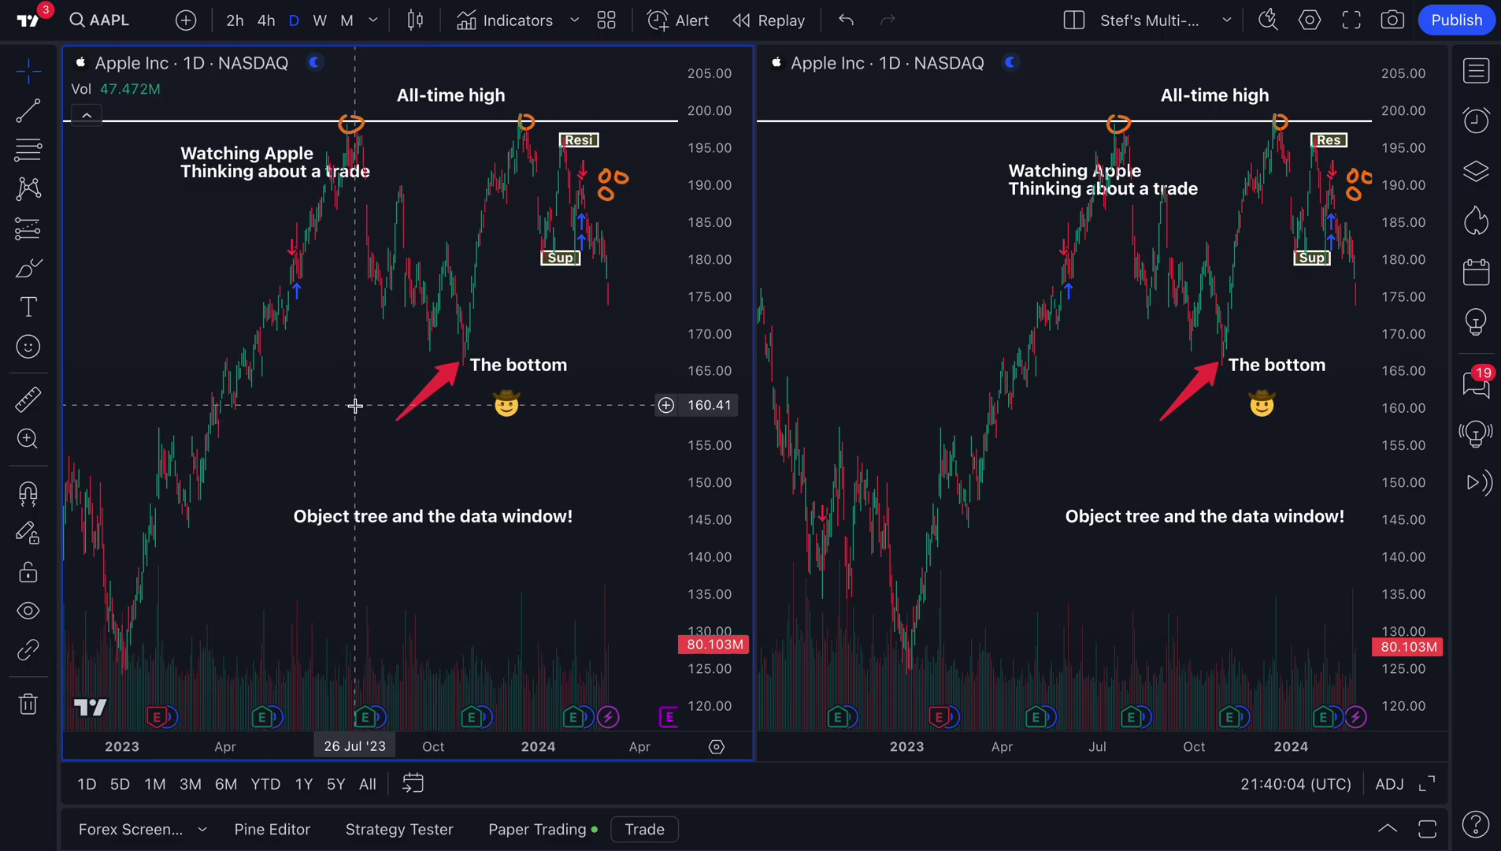
{"action": "left_click", "coordinate": [1226, 21]}
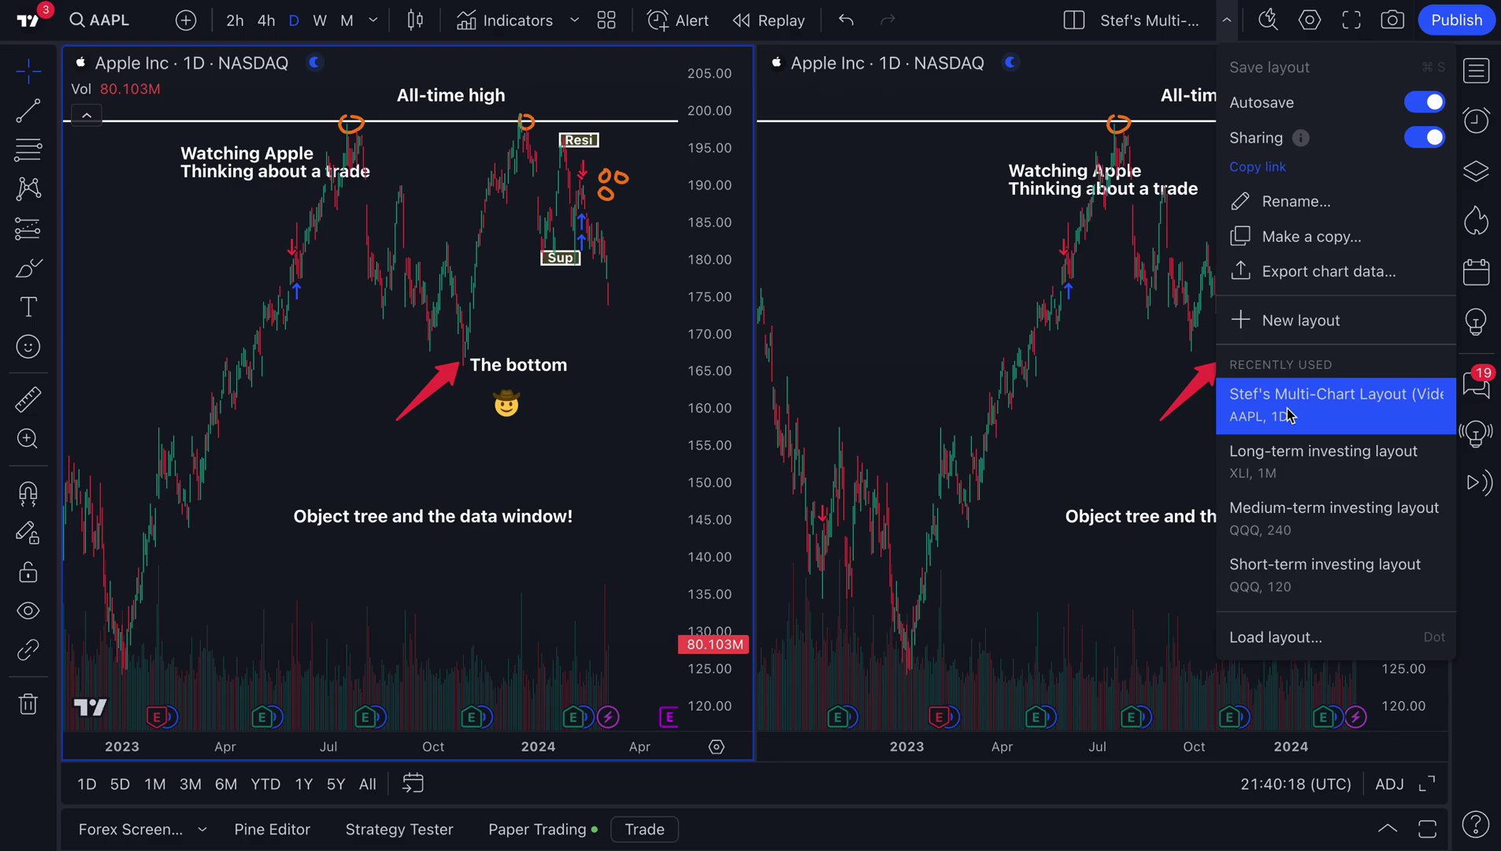
Step: Sort saved layouts by Date modified (newest first) and load the Paper Trading Layout
{"action": "left_click", "coordinate": [1291, 635]}
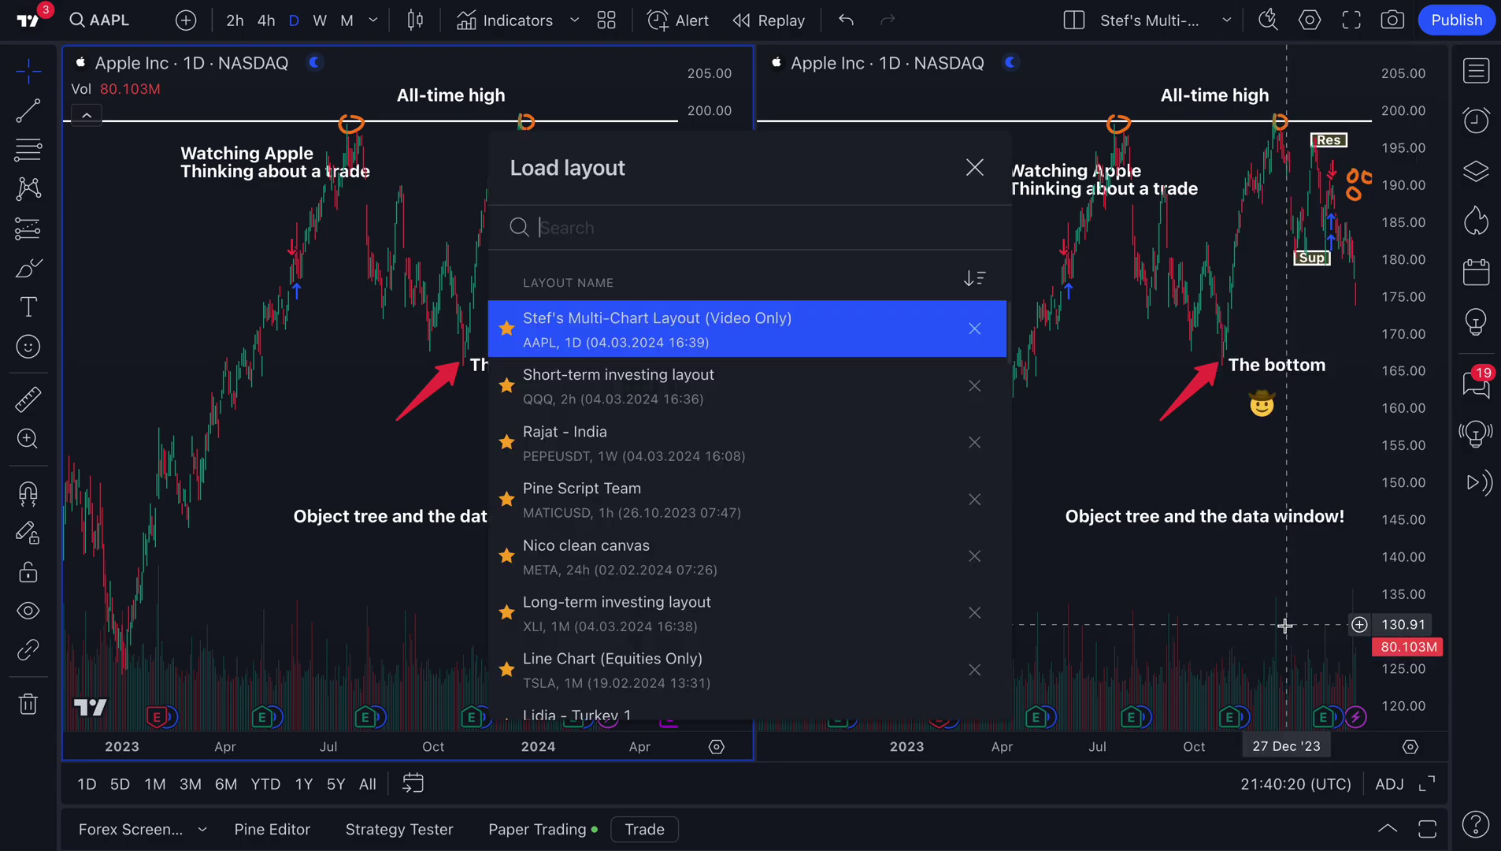
{"action": "left_click", "coordinate": [975, 278]}
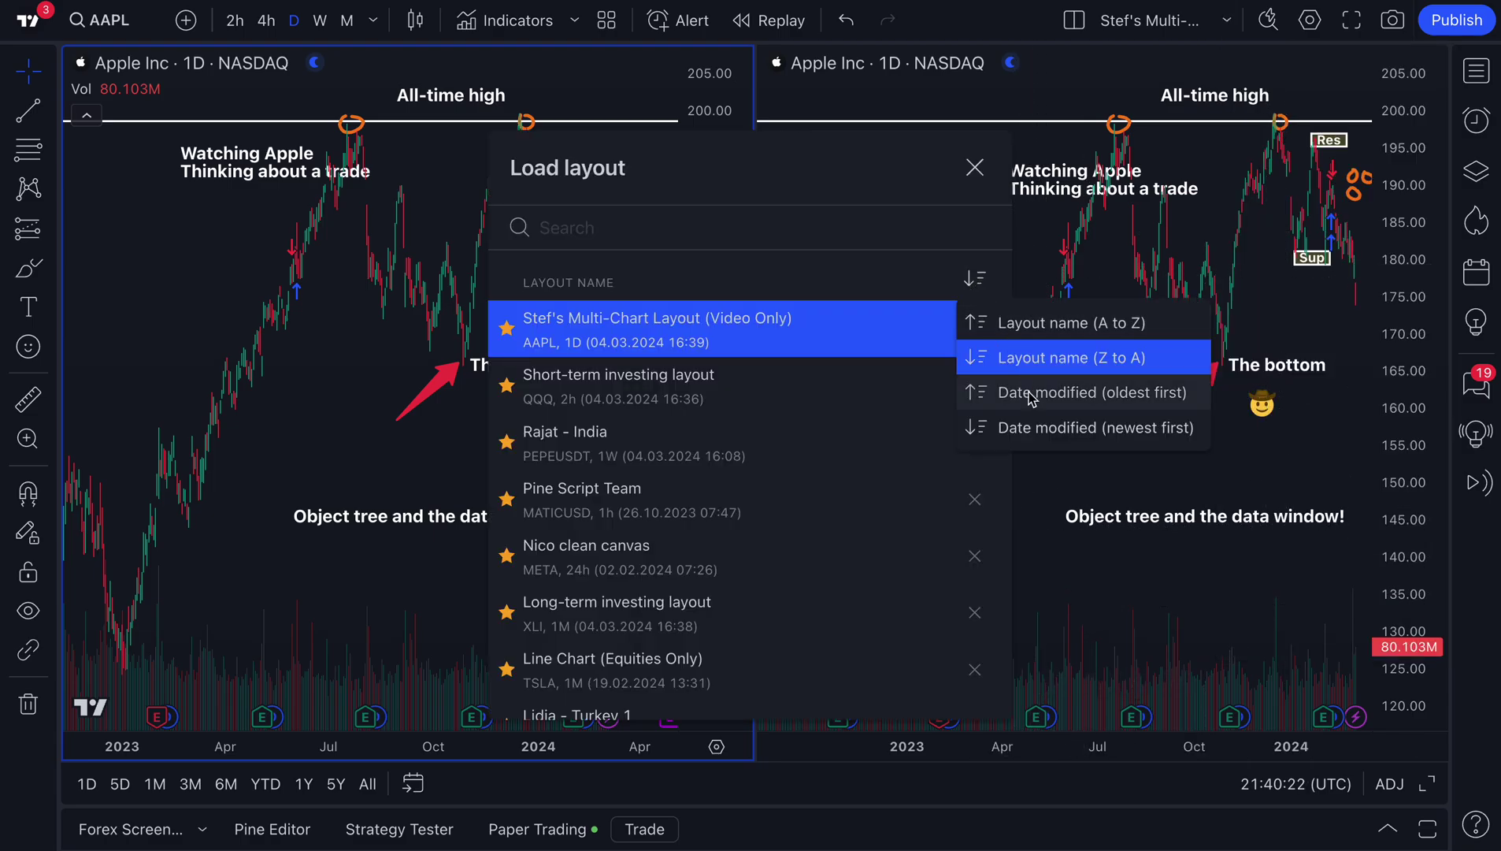
{"action": "left_click", "coordinate": [1039, 423]}
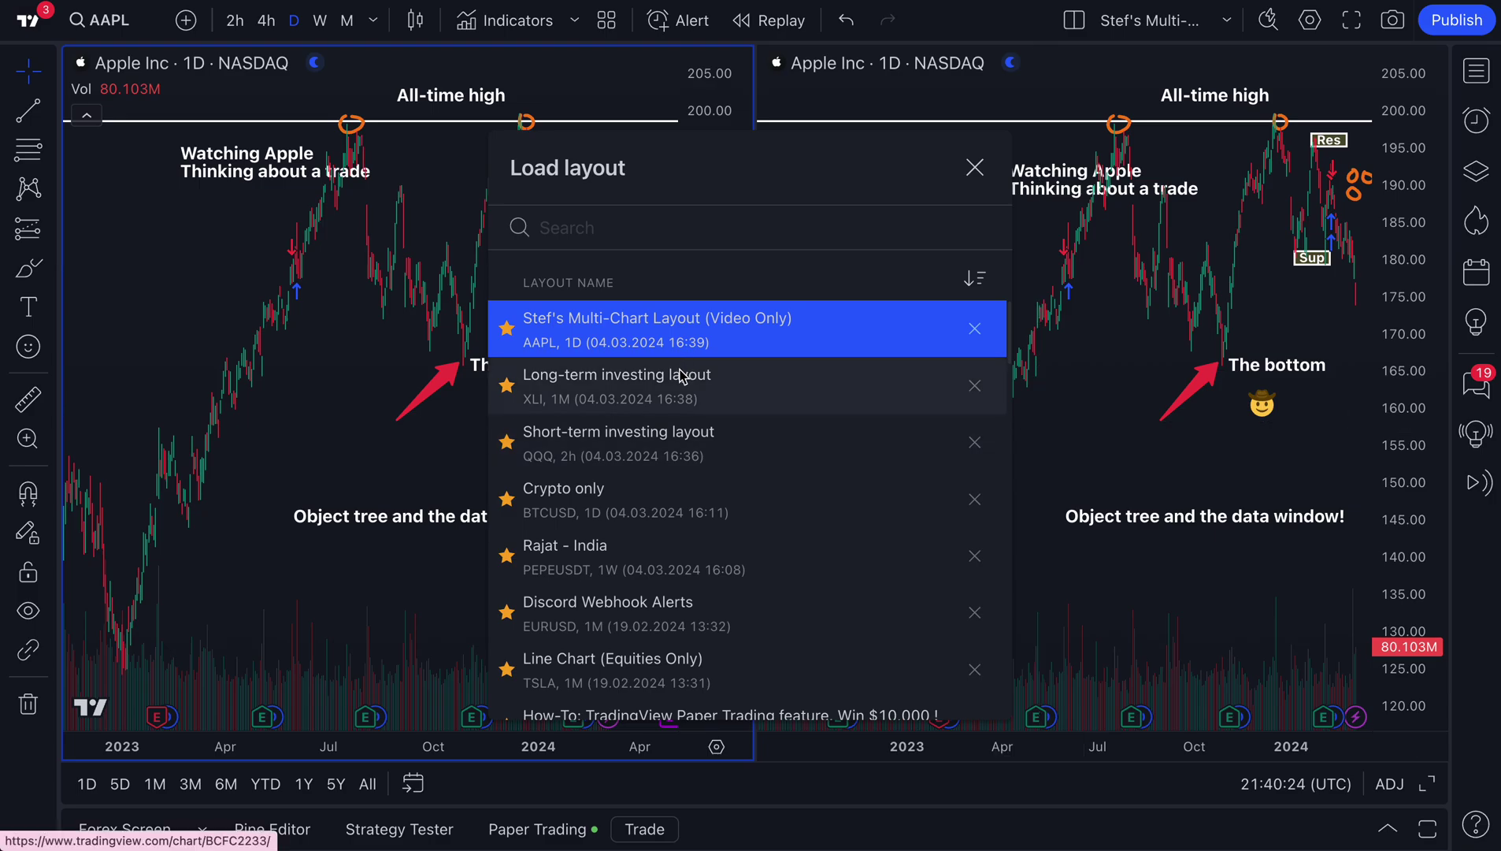
{"action": "scroll", "coordinate": [685, 394], "scroll_direction": "down", "scroll_amount": 1}
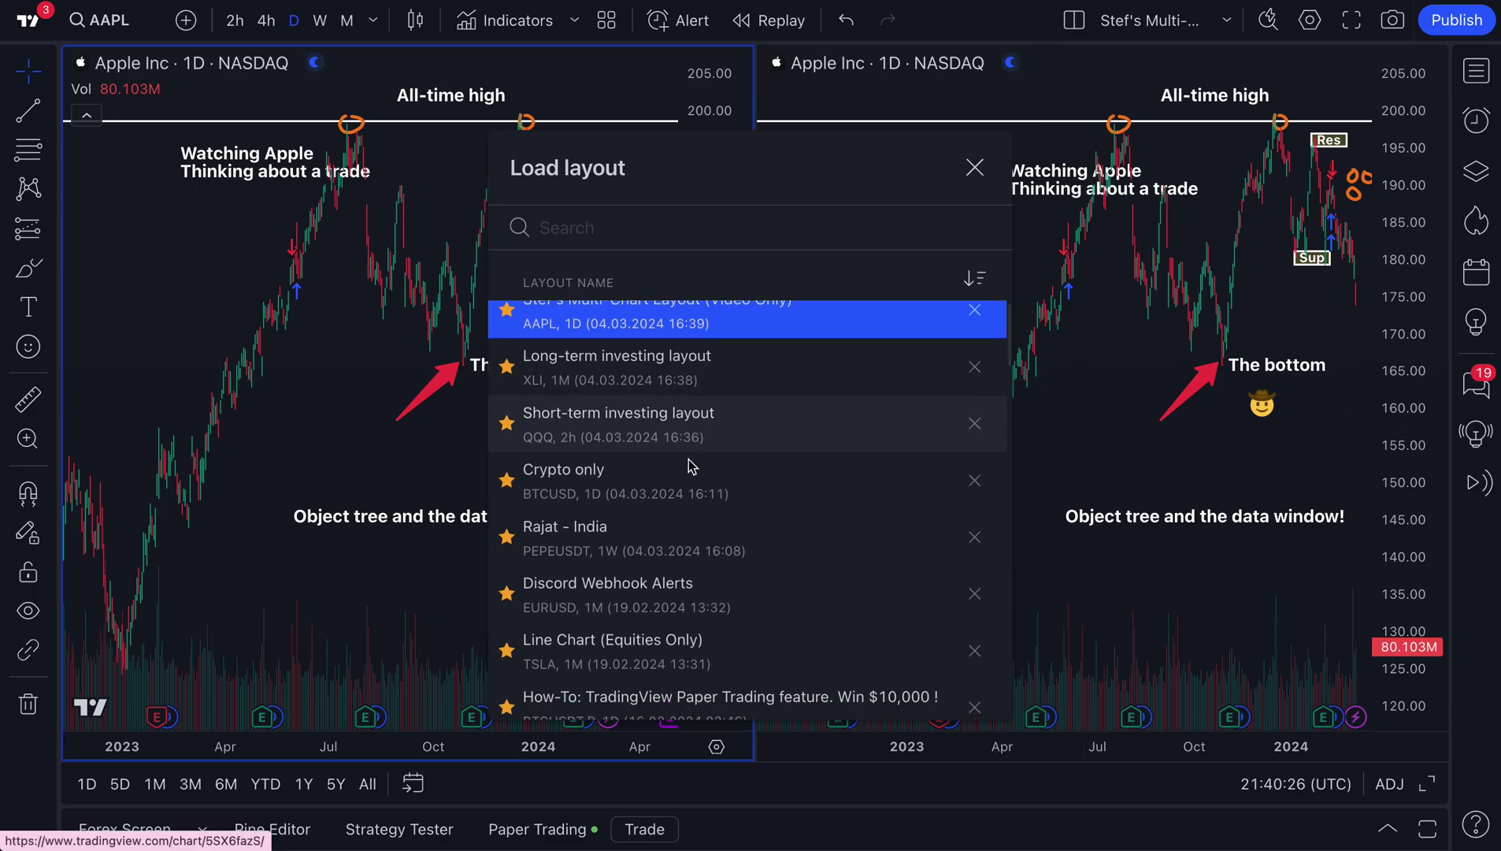
{"action": "scroll", "coordinate": [670, 393], "scroll_direction": "down", "scroll_amount": 5}
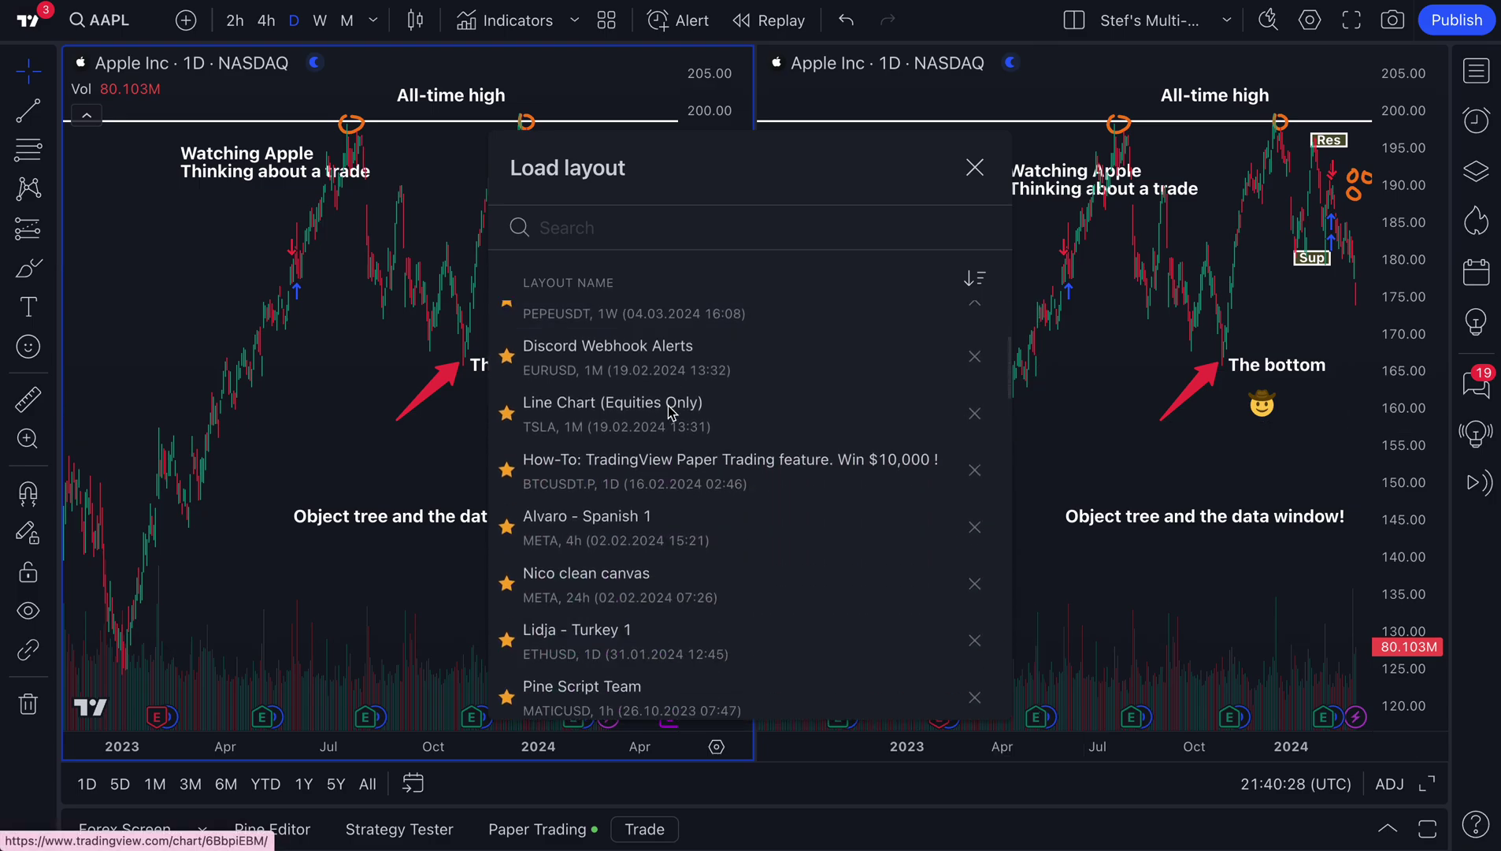
{"action": "scroll", "coordinate": [674, 394], "scroll_direction": "down", "scroll_amount": 6}
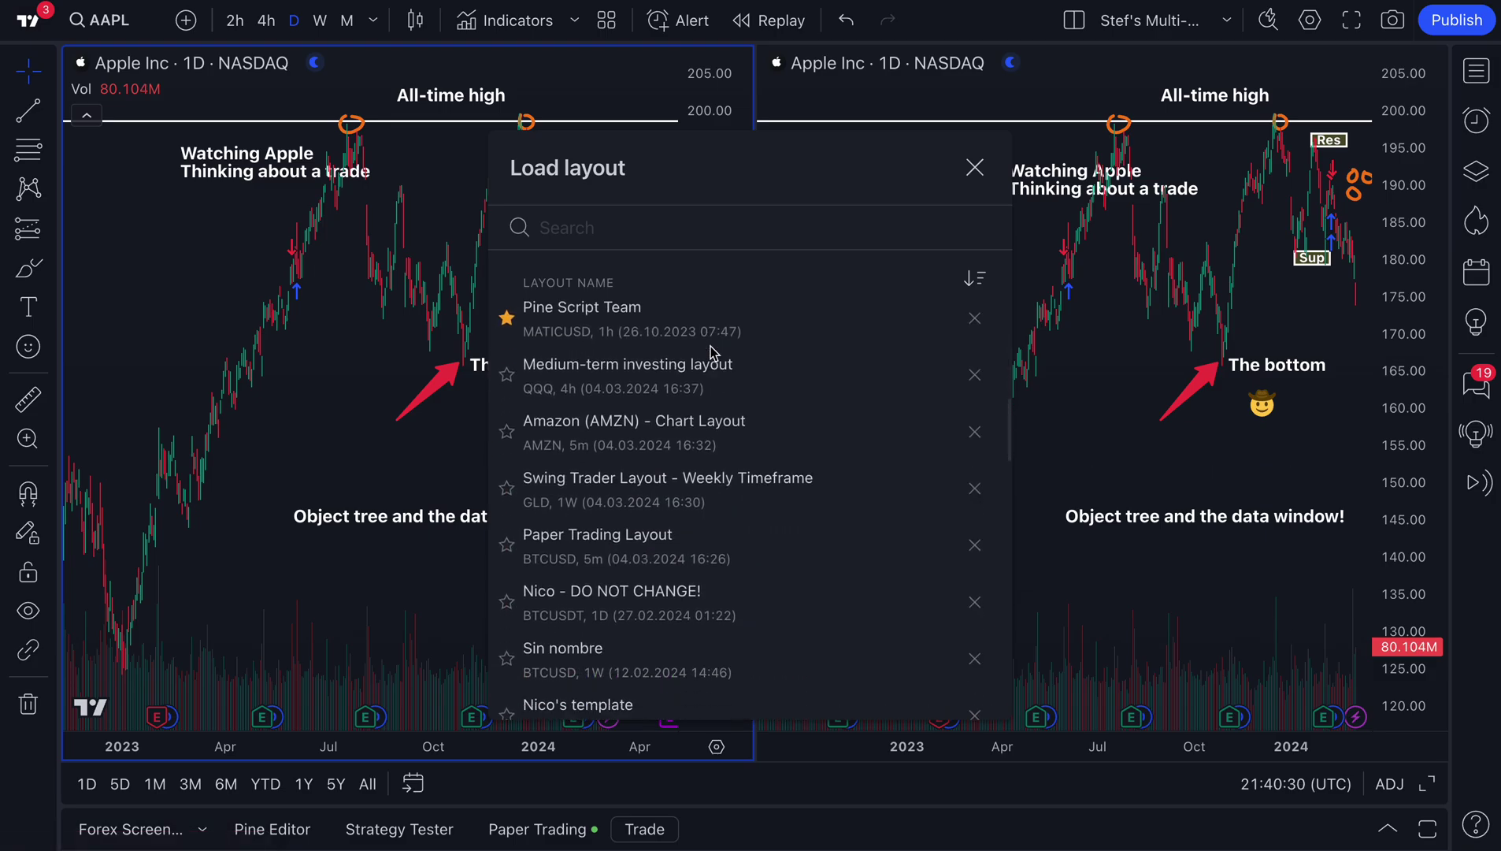
{"action": "scroll", "coordinate": [685, 346], "scroll_direction": "up", "scroll_amount": 2}
{"action": "scroll", "coordinate": [630, 363], "scroll_direction": "down", "scroll_amount": 2}
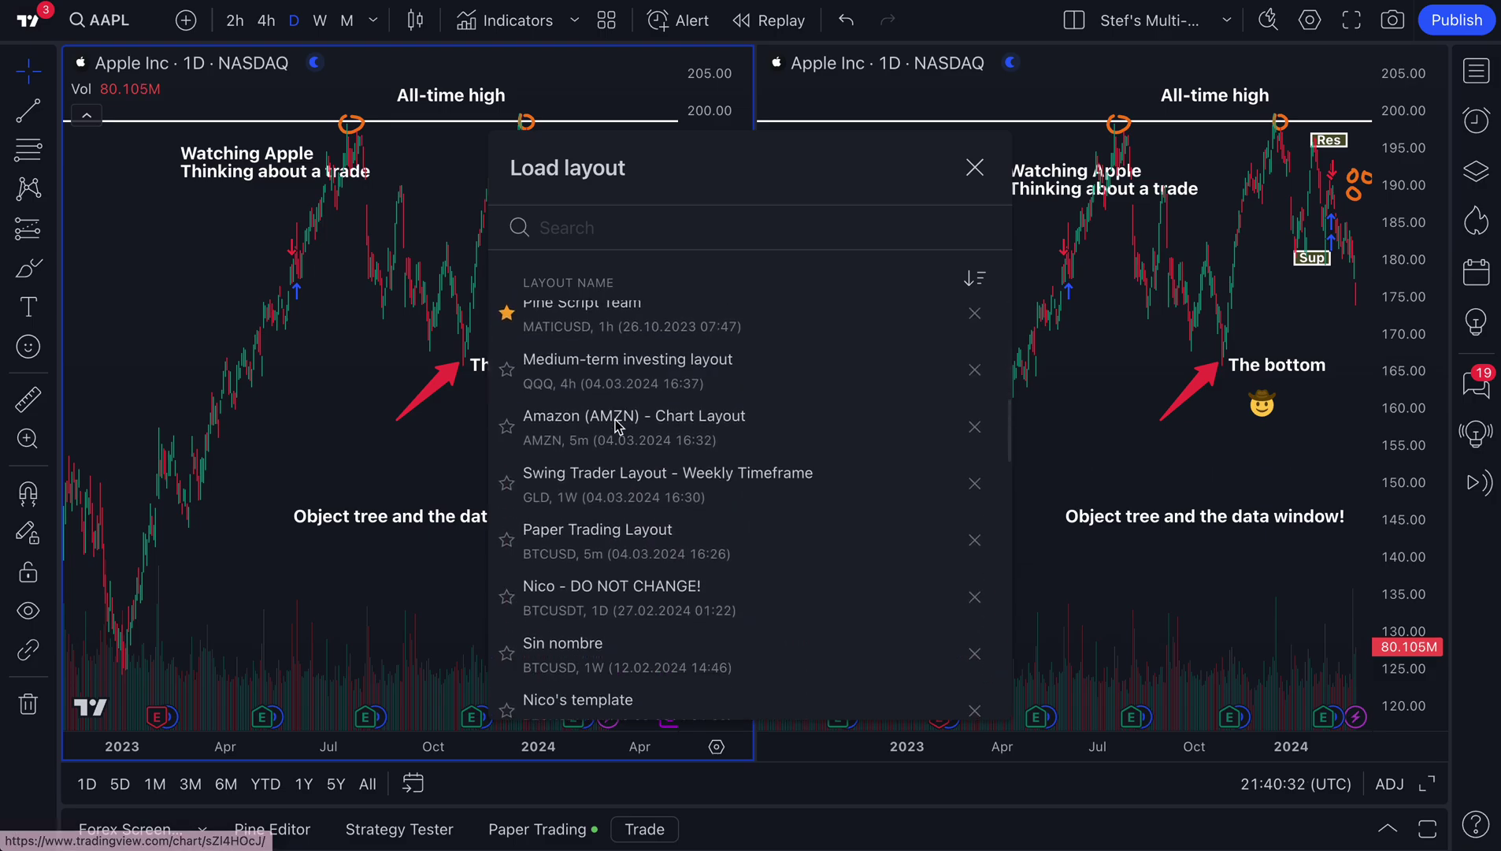
{"action": "scroll", "coordinate": [630, 481], "scroll_direction": "up", "scroll_amount": 12}
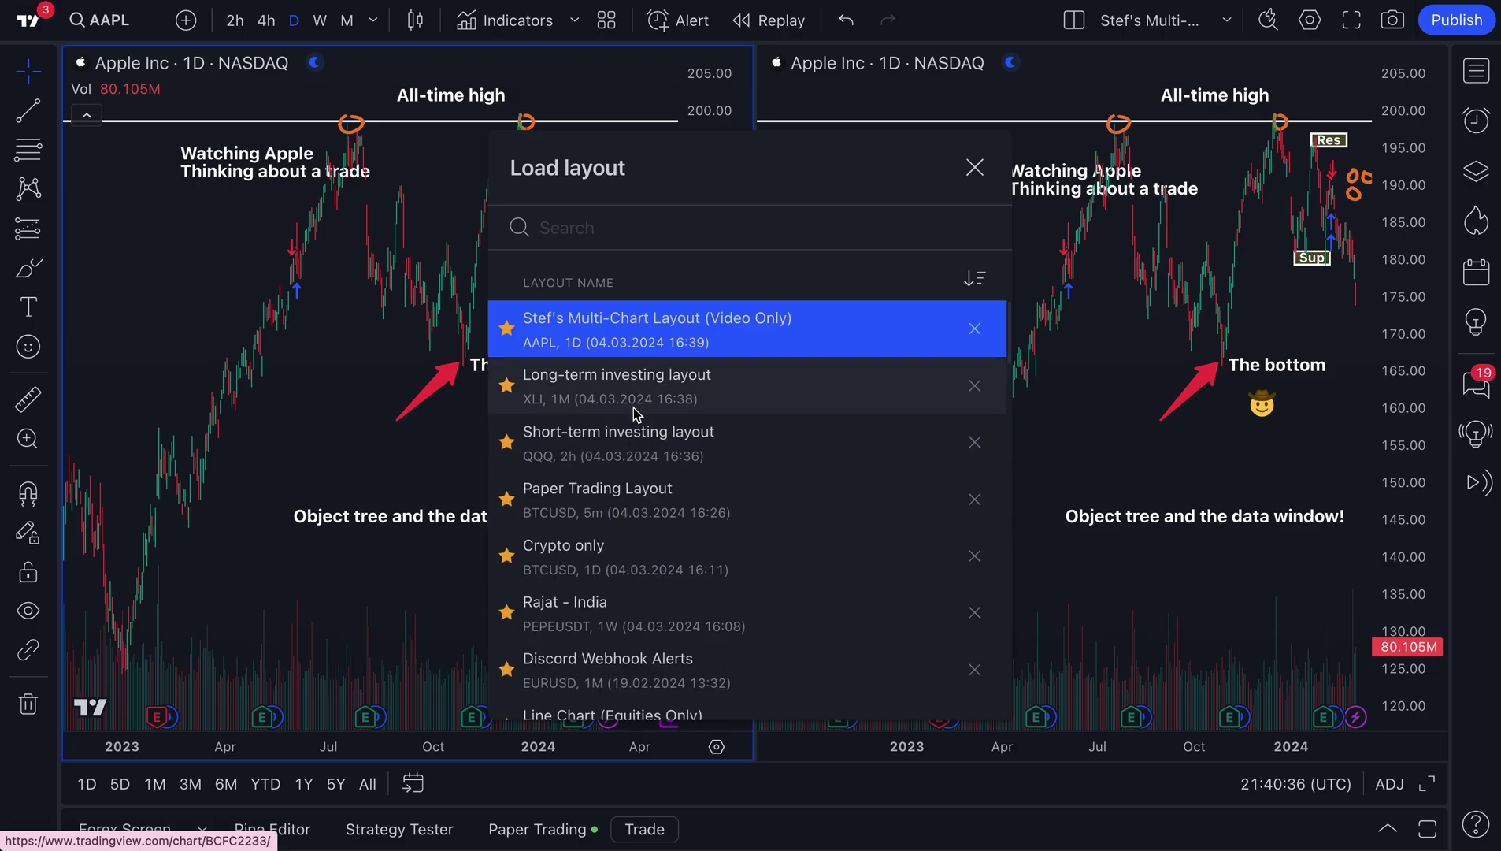
{"action": "left_click", "coordinate": [596, 502]}
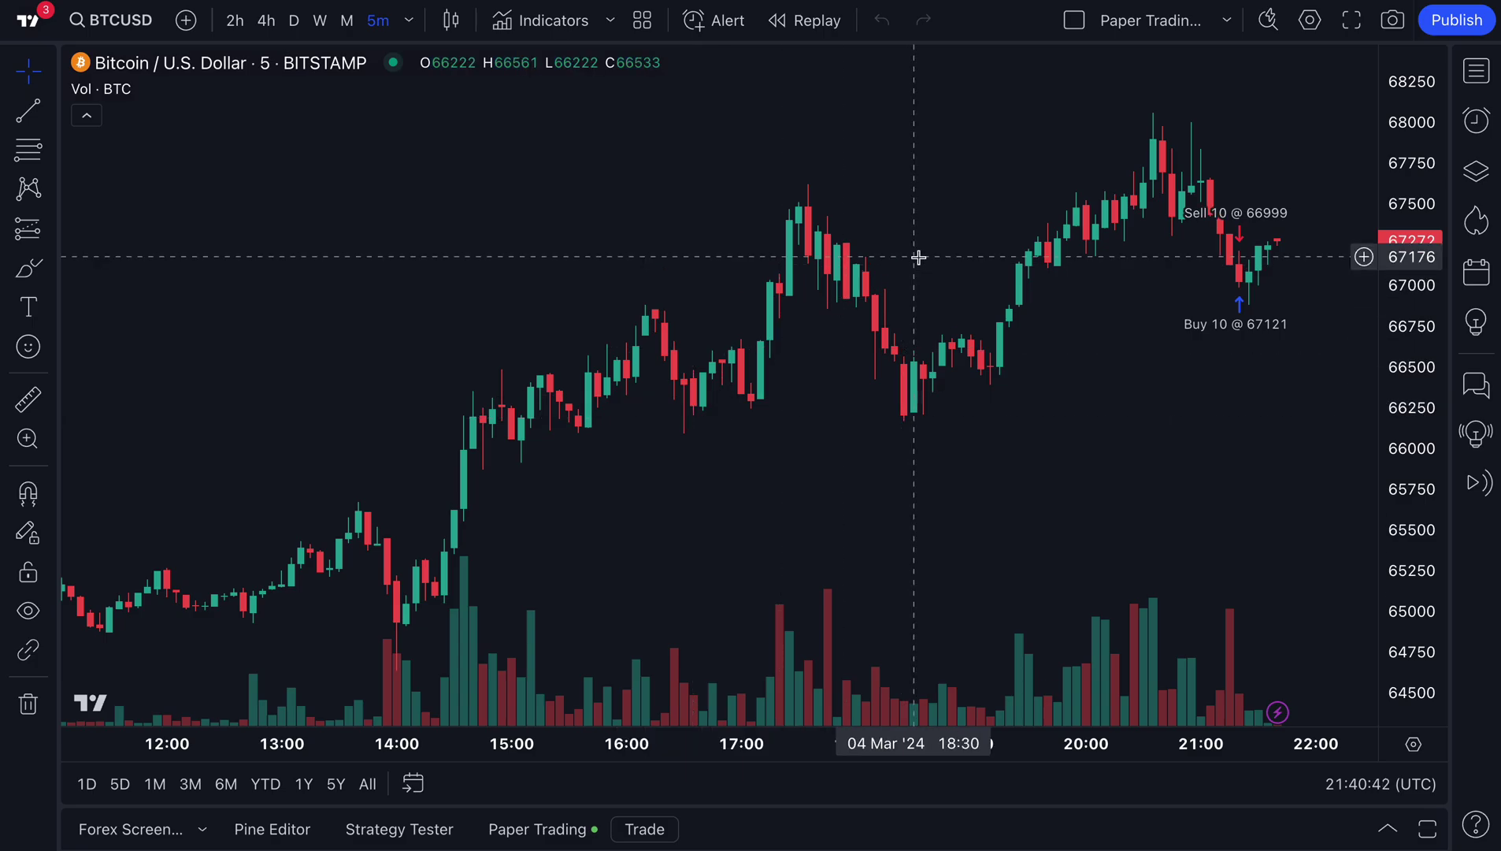
Step: Open the Load layout dialog and close it without loading anything
{"action": "left_click", "coordinate": [1227, 21]}
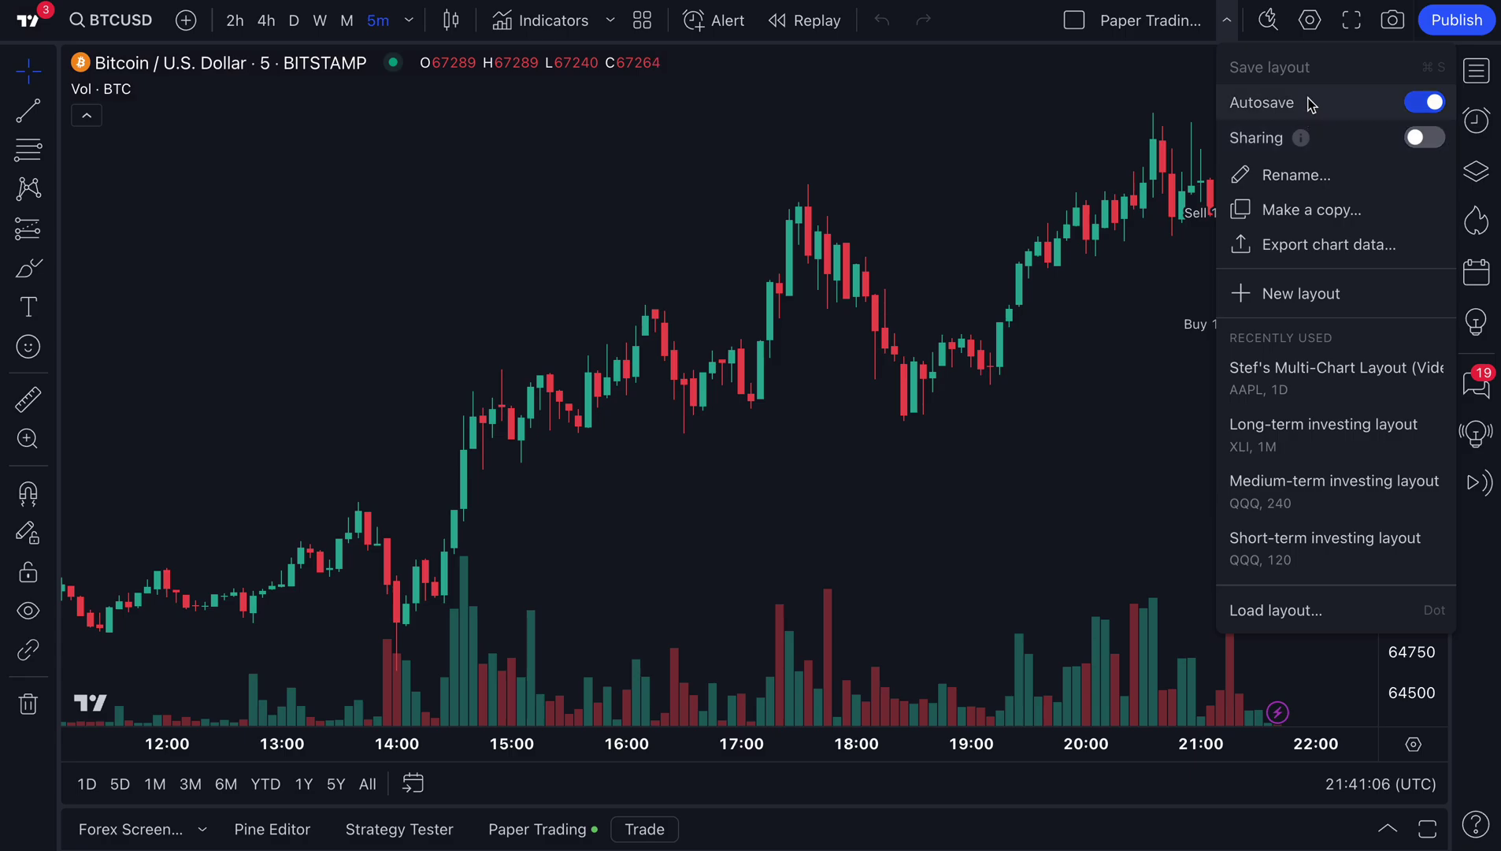
{"action": "left_click", "coordinate": [1286, 612]}
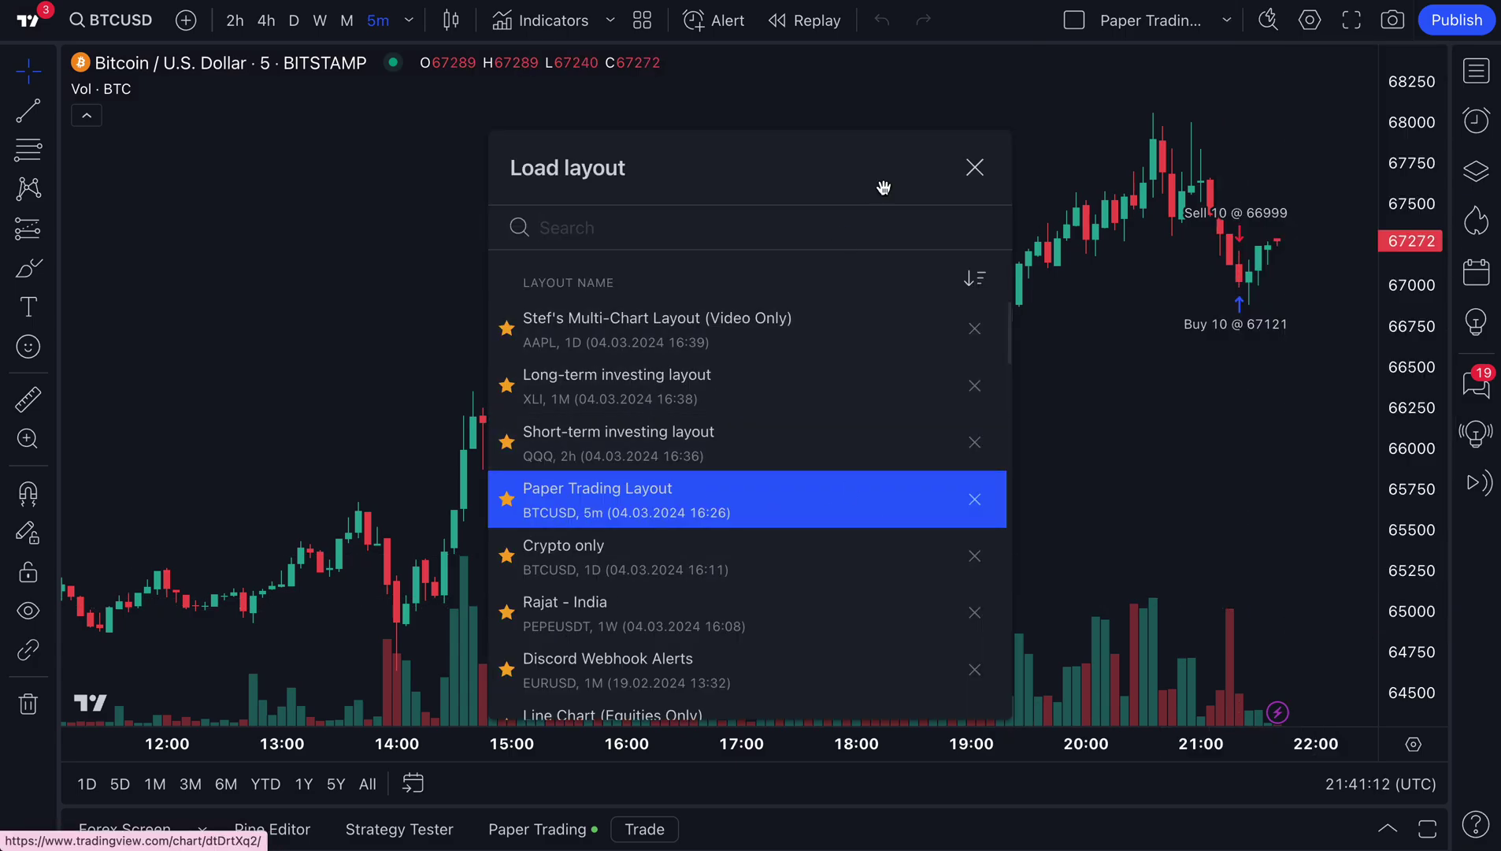
{"action": "left_click", "coordinate": [976, 168]}
Step: Pan and zoom the BTCUSD 5-minute chart onto the latest candles near the Buy 10 and Sell 10 marks
{"action": "left_click_drag", "start_coordinate": [856, 170], "coordinate": [750, 170]}
{"action": "scroll", "coordinate": [750, 171], "scroll_direction": "up", "scroll_amount": 4}
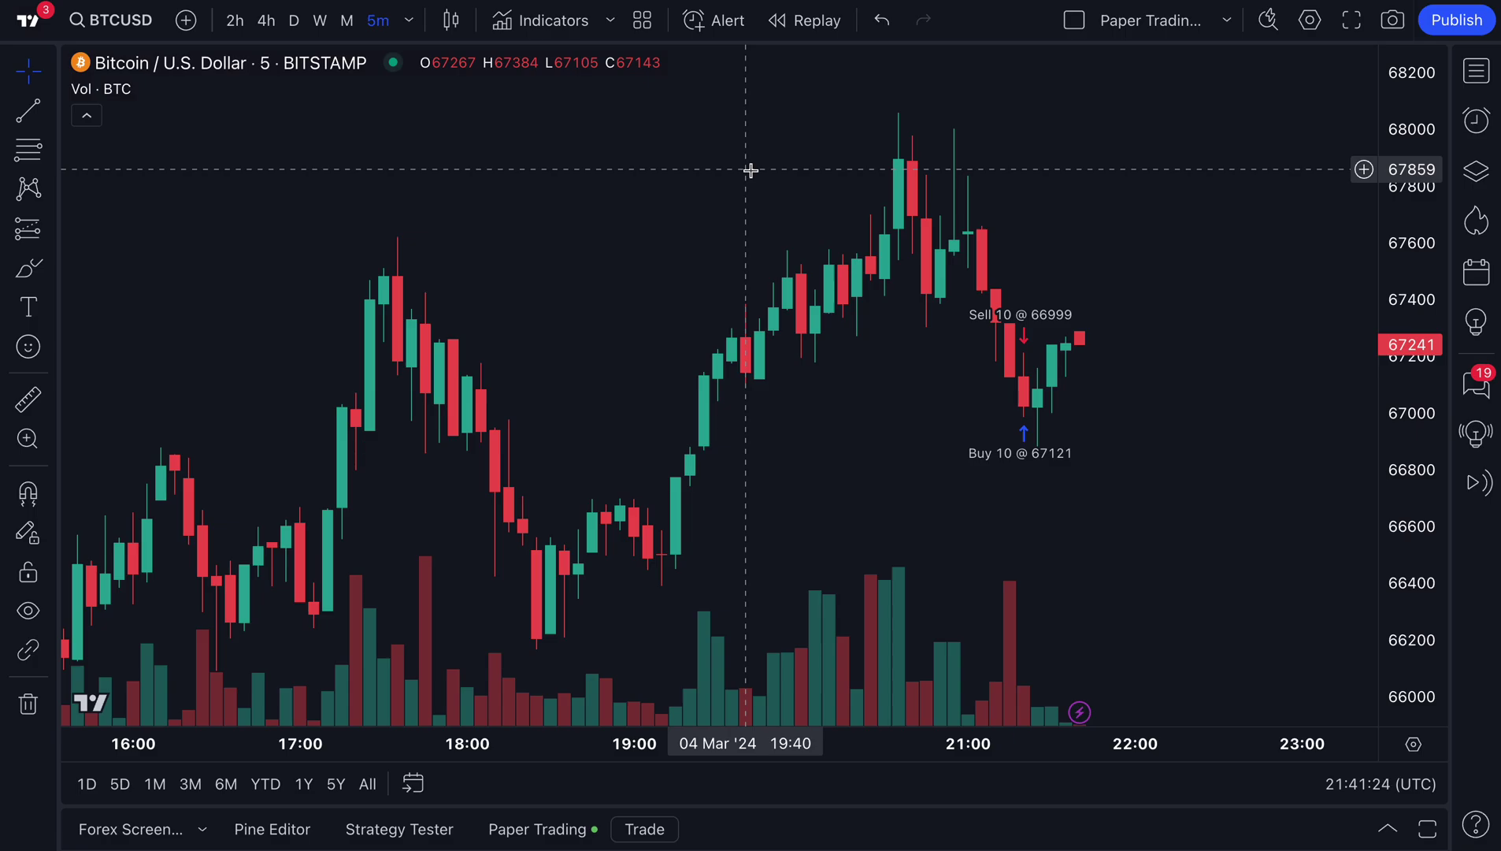
{"action": "scroll", "coordinate": [714, 283], "scroll_direction": "right", "scroll_amount": 3}
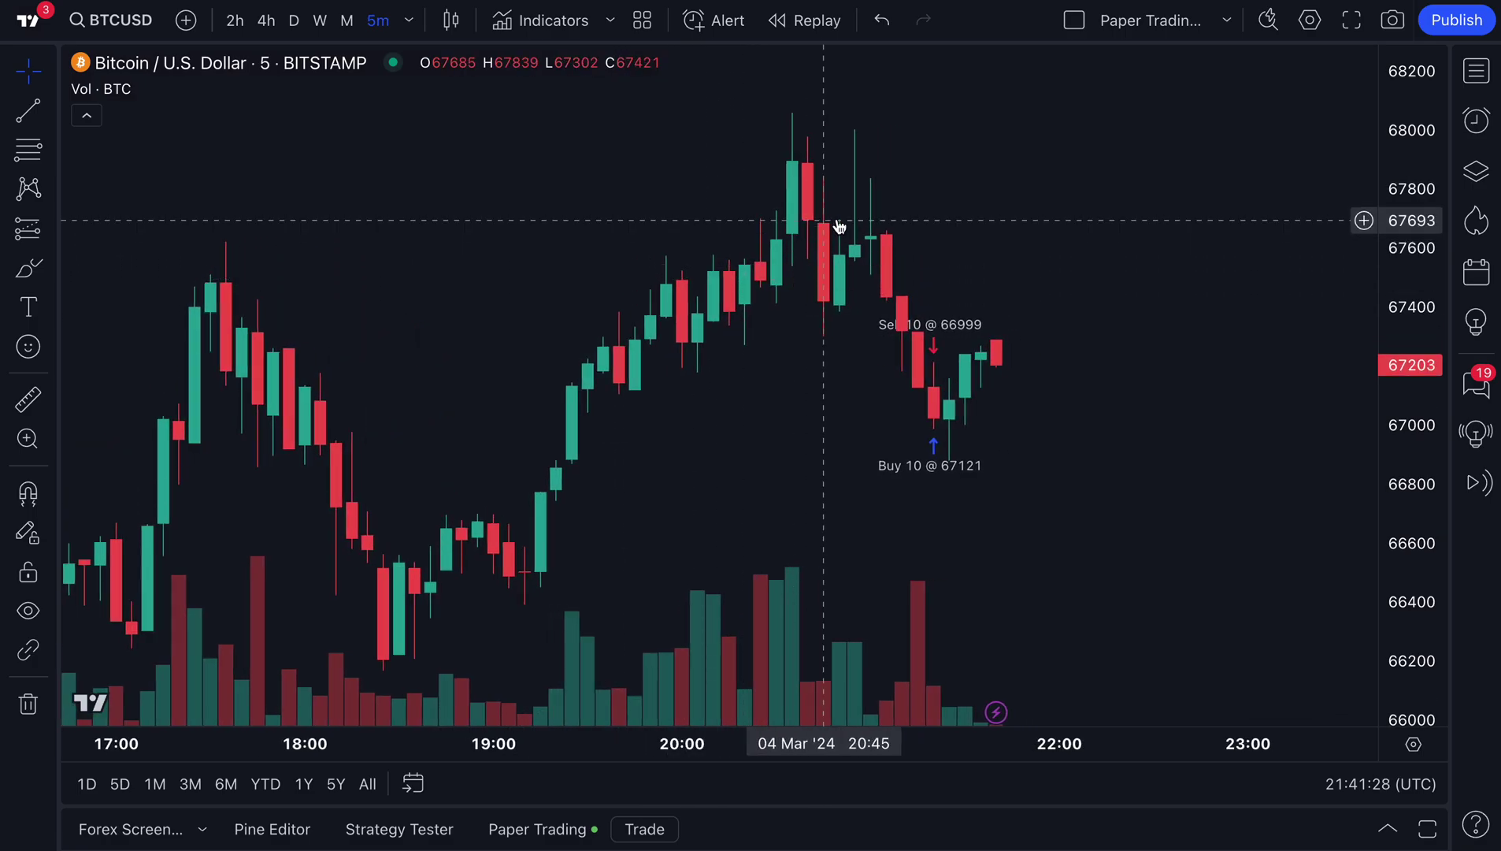
{"action": "scroll", "coordinate": [844, 226], "scroll_direction": "right", "scroll_amount": 2}
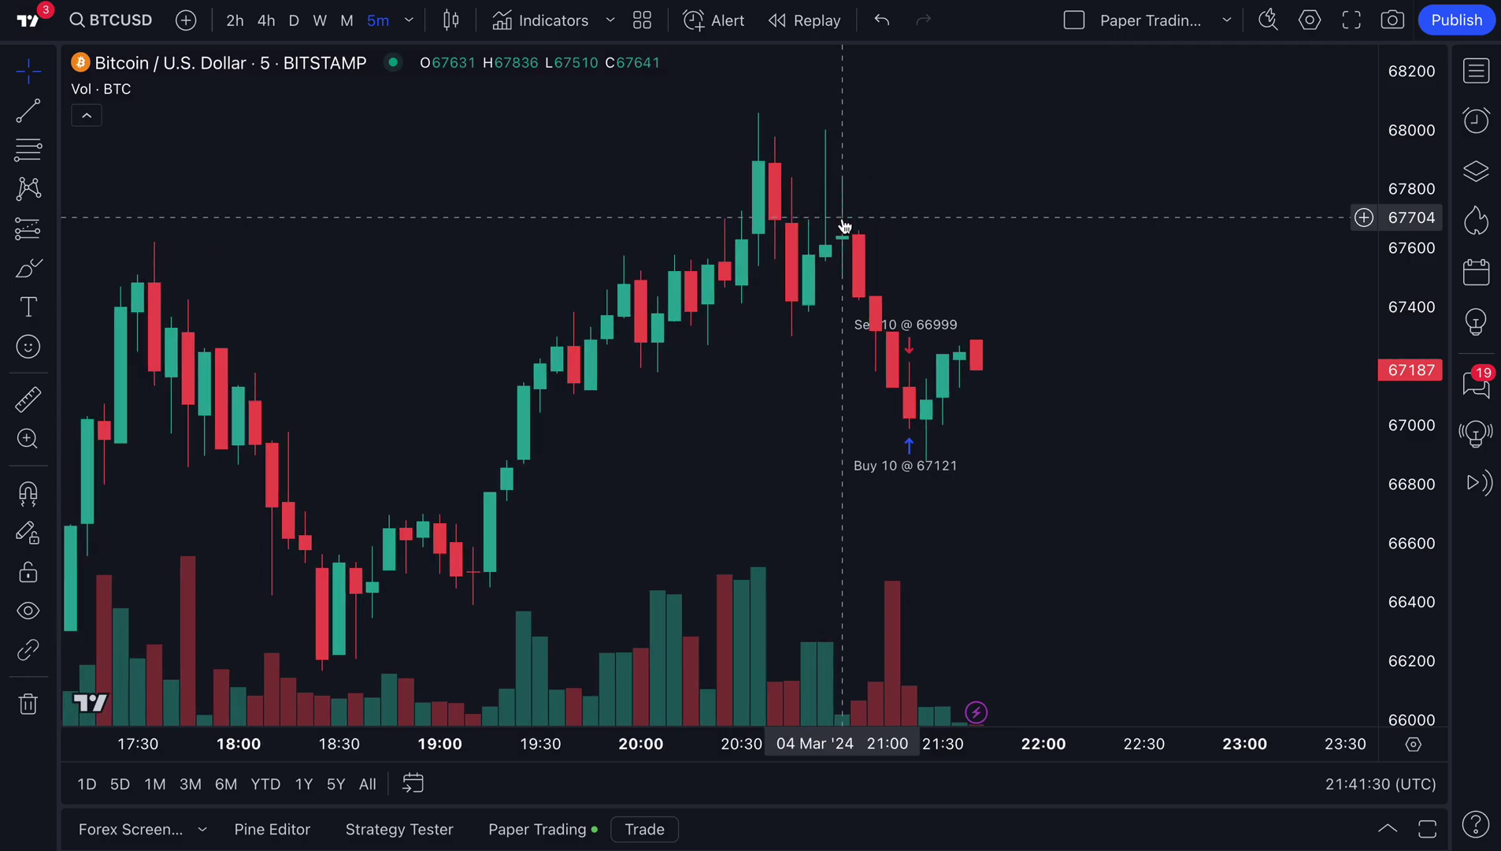
{"action": "right_click", "coordinate": [301, 149]}
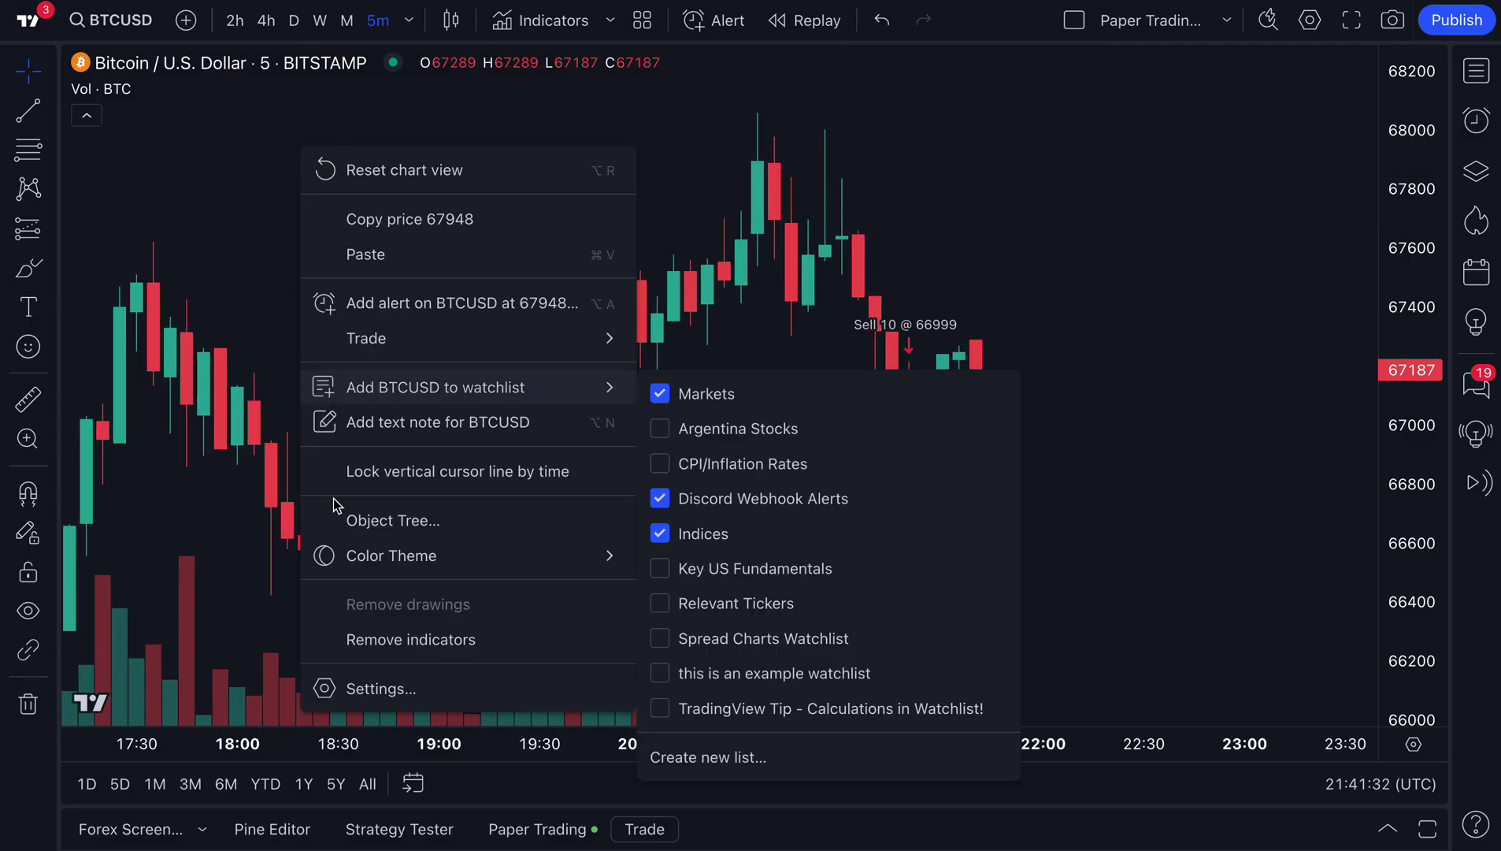
{"action": "left_click", "coordinate": [379, 687]}
{"action": "left_click", "coordinate": [535, 341]}
{"action": "left_click", "coordinate": [530, 303]}
{"action": "left_click", "coordinate": [529, 264]}
{"action": "left_click", "coordinate": [544, 209]}
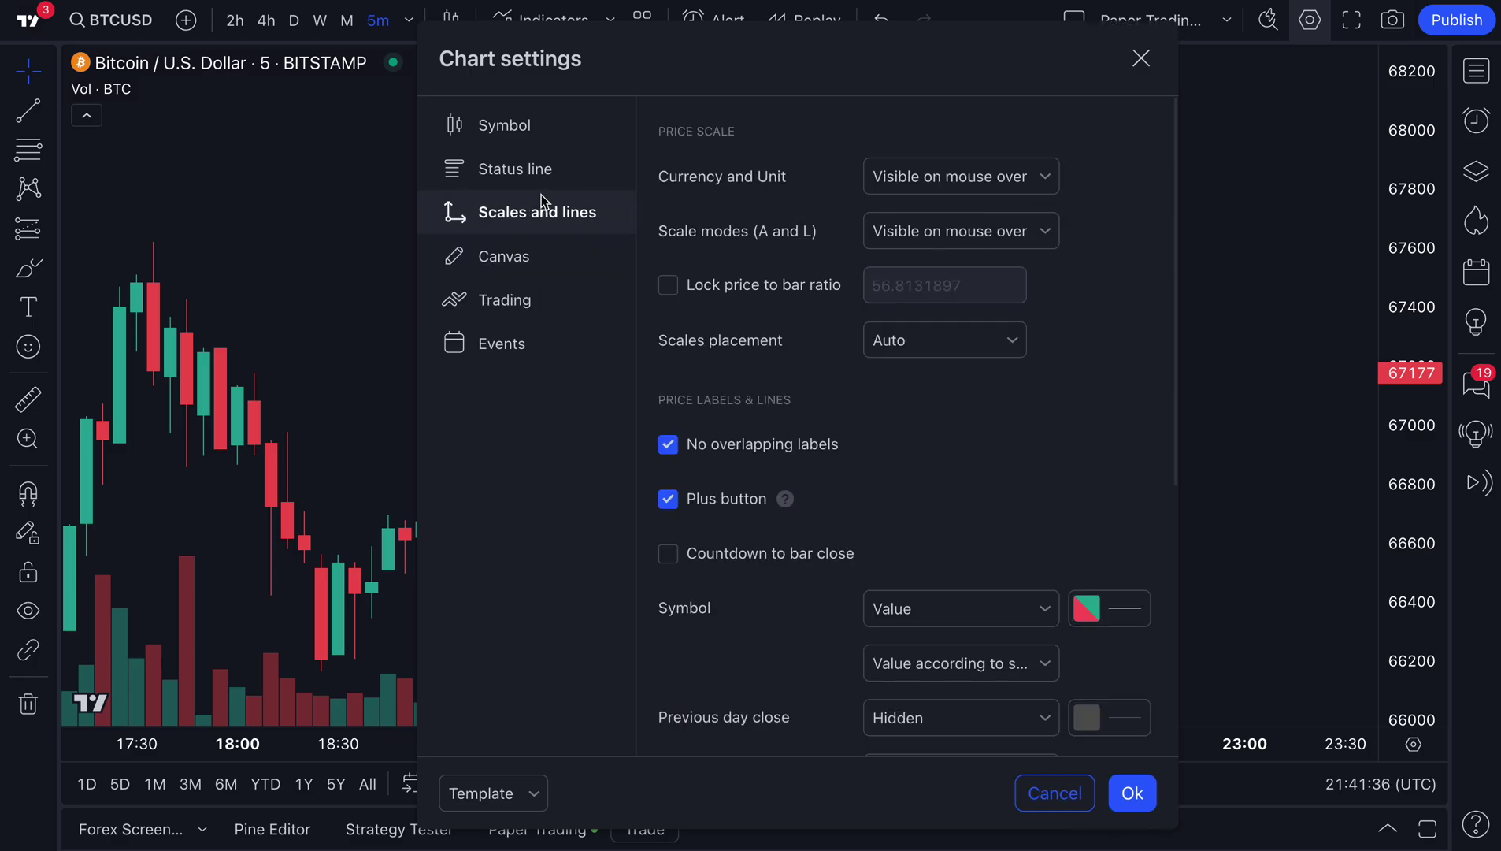
{"action": "left_click", "coordinate": [539, 172]}
{"action": "left_click", "coordinate": [540, 134]}
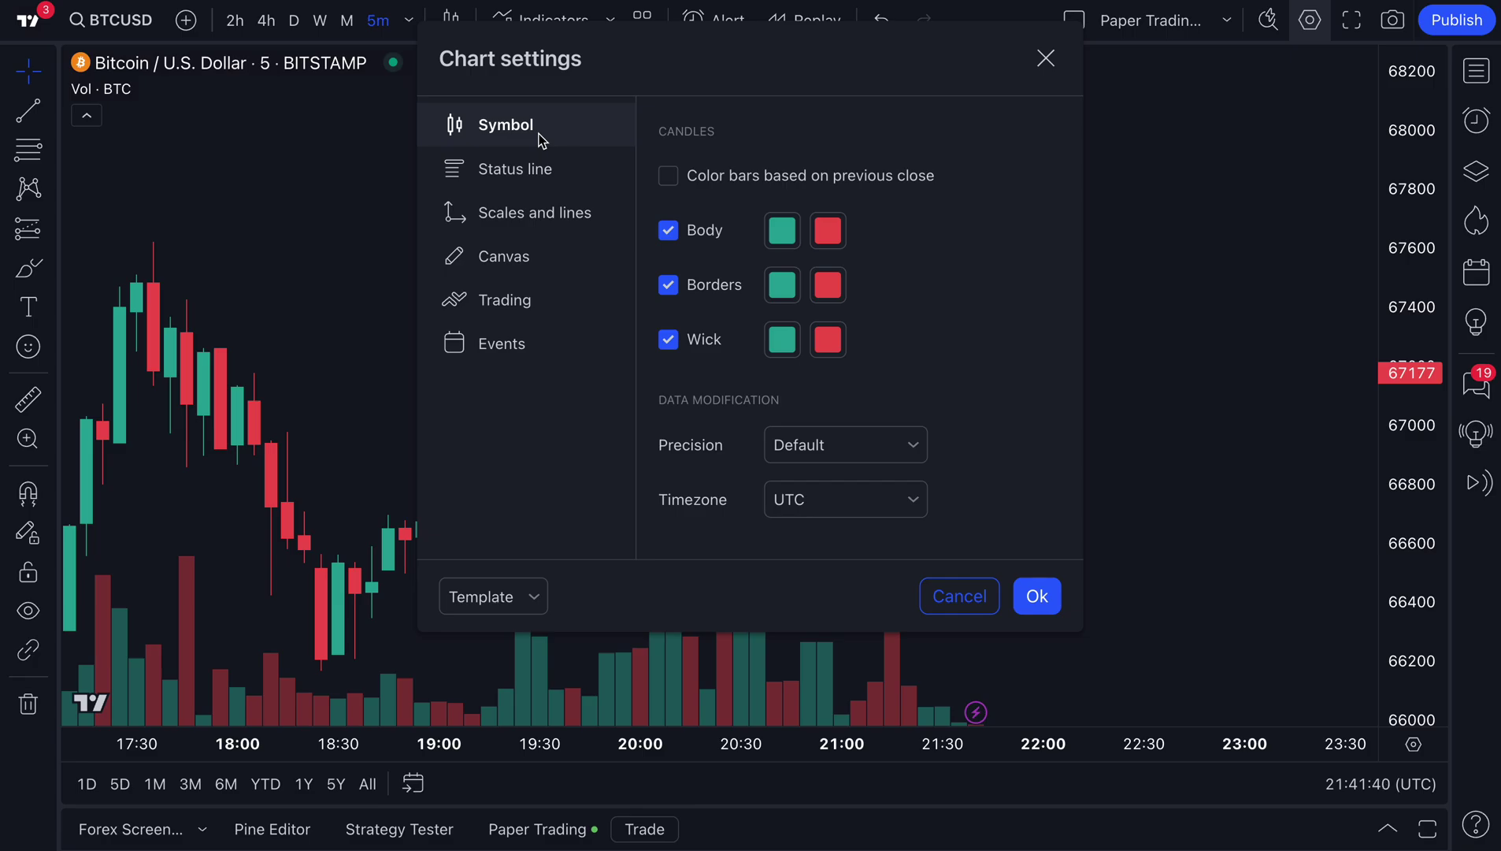
{"action": "left_click", "coordinate": [545, 169]}
{"action": "left_click", "coordinate": [550, 211]}
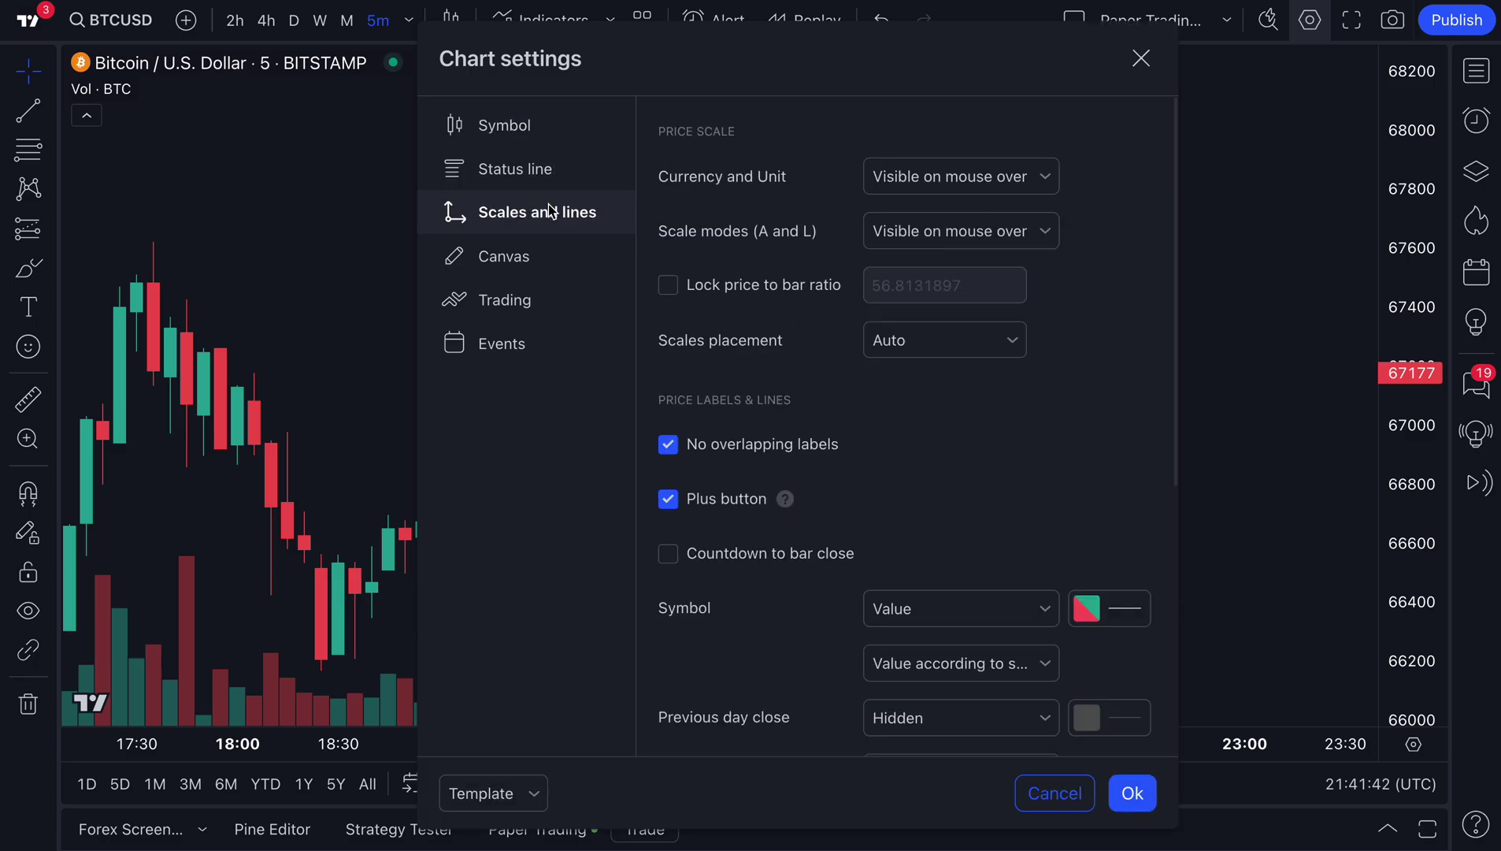
{"action": "left_click", "coordinate": [530, 256]}
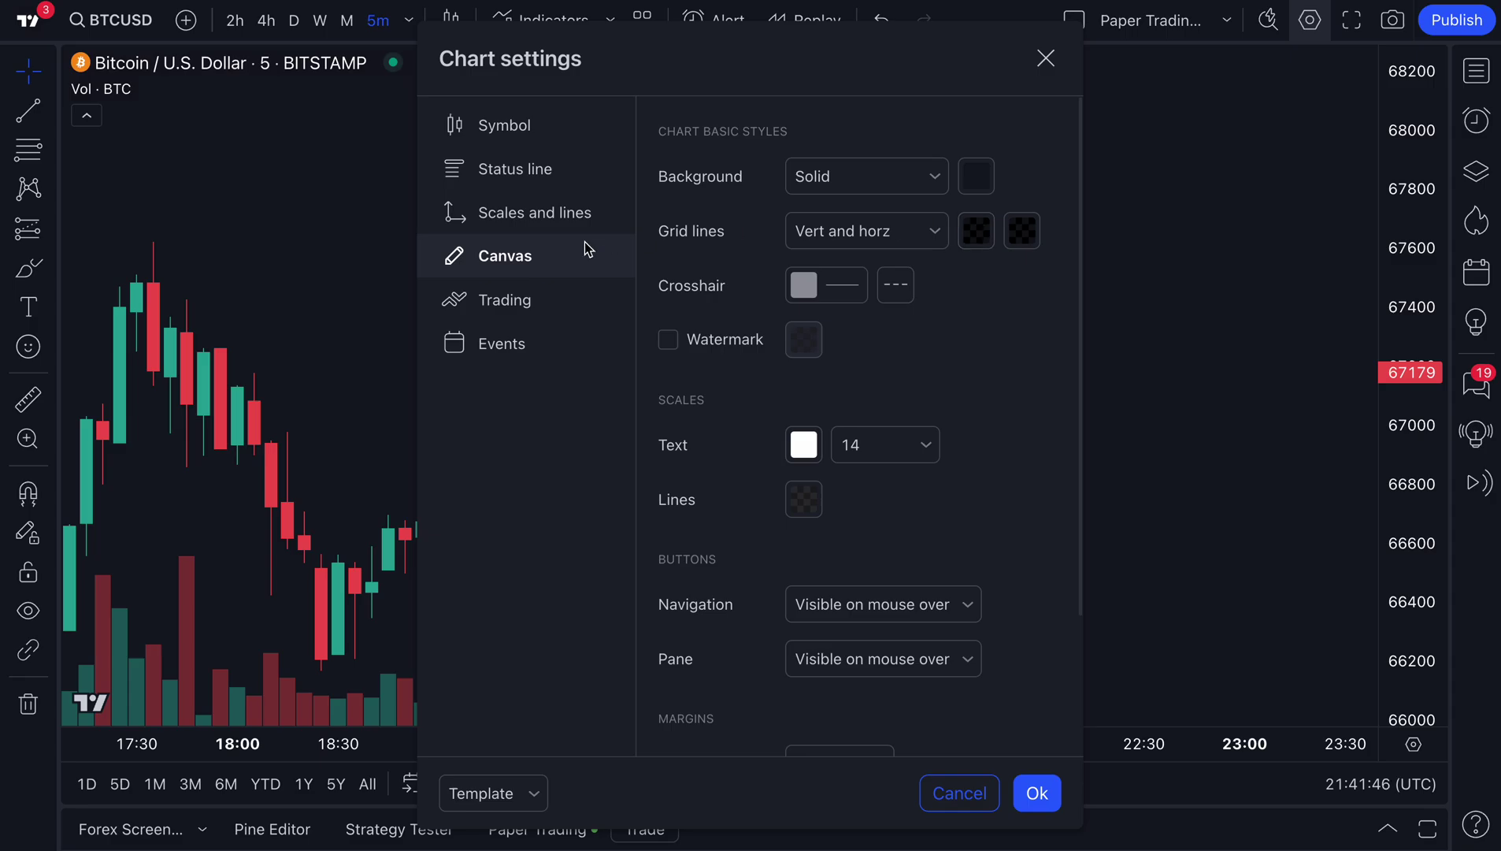
{"action": "left_click", "coordinate": [527, 302]}
{"action": "left_click", "coordinate": [535, 338]}
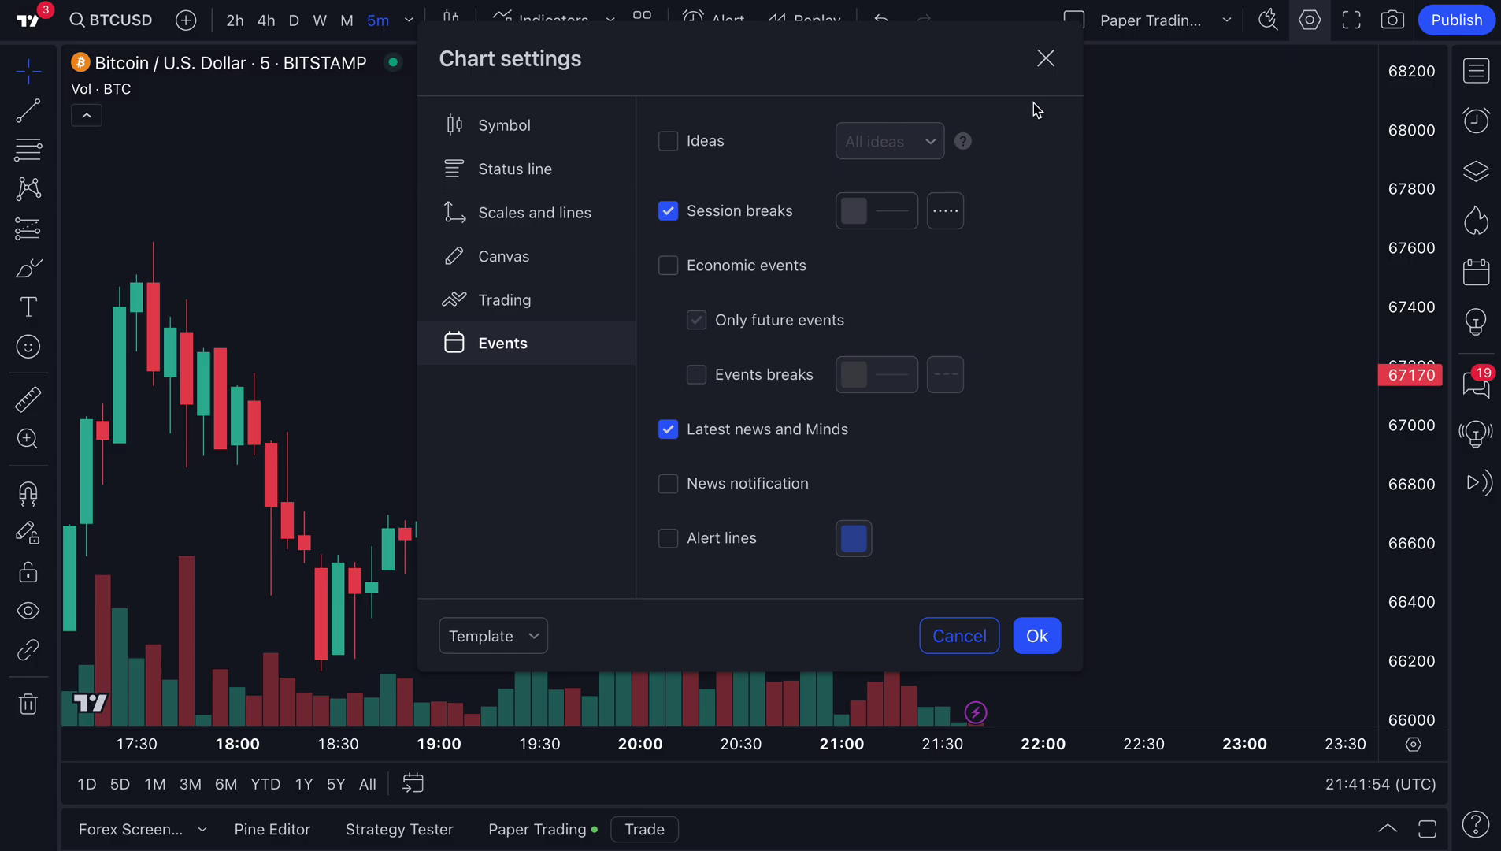
{"action": "left_click", "coordinate": [1045, 57]}
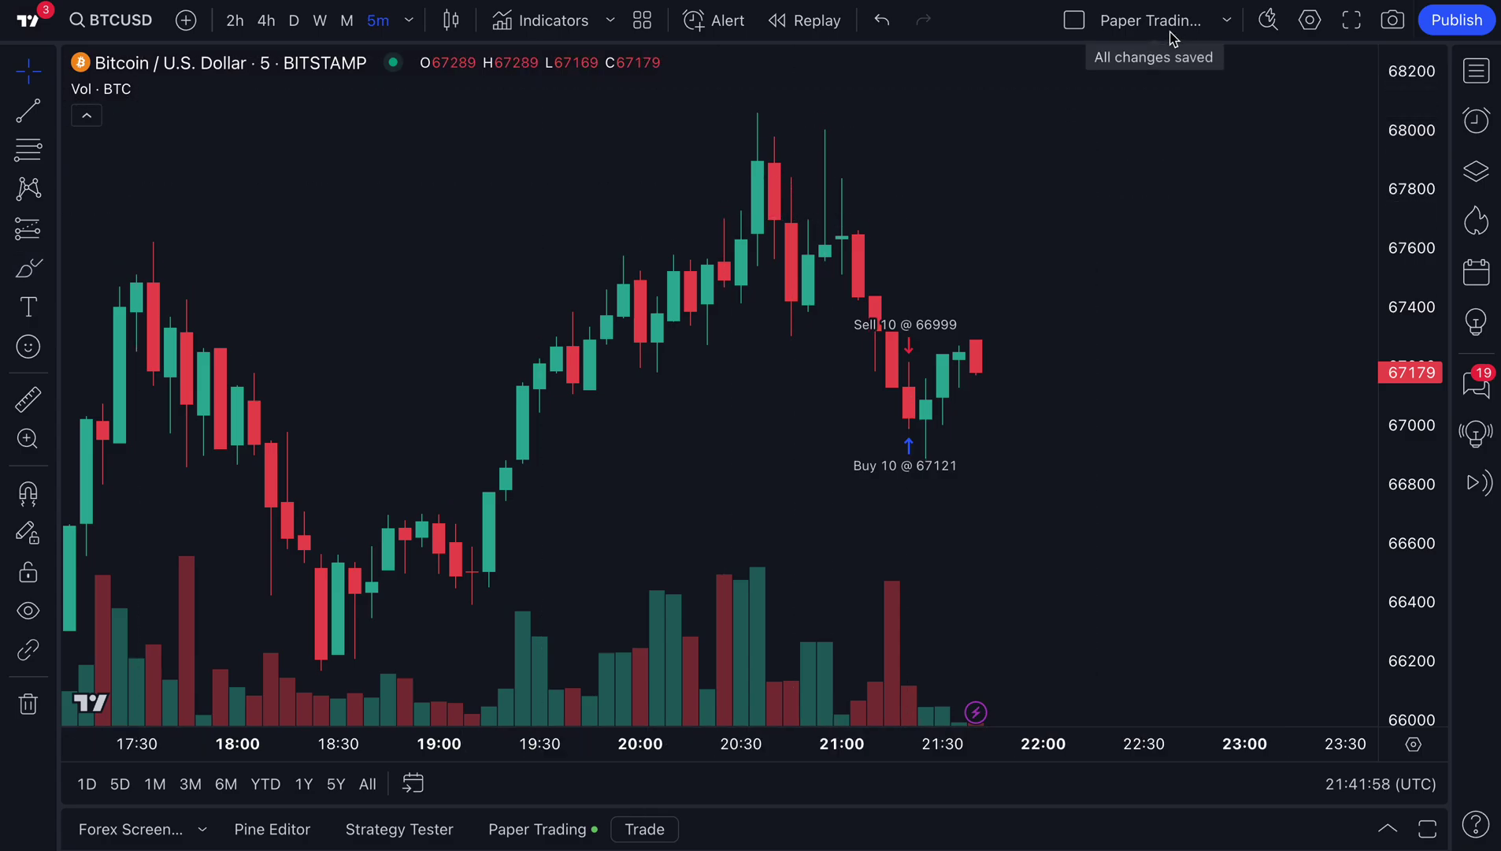
Step: Review the multi-chart choices without changes, then inspect the Paper Trading layout's Sharing info in the layout menu
{"action": "left_click", "coordinate": [1076, 28]}
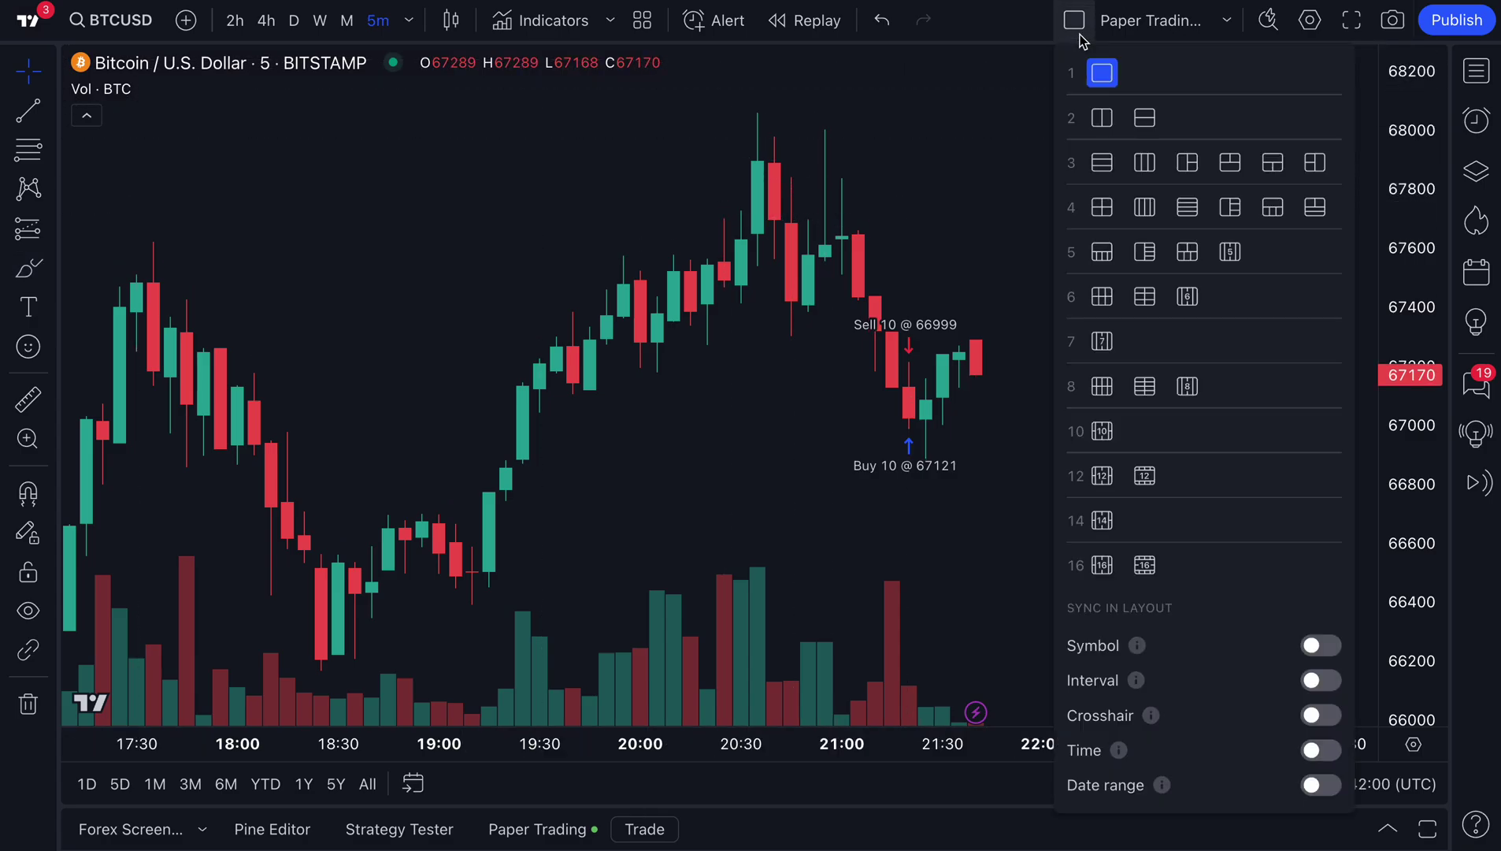
{"action": "left_click", "coordinate": [1006, 112]}
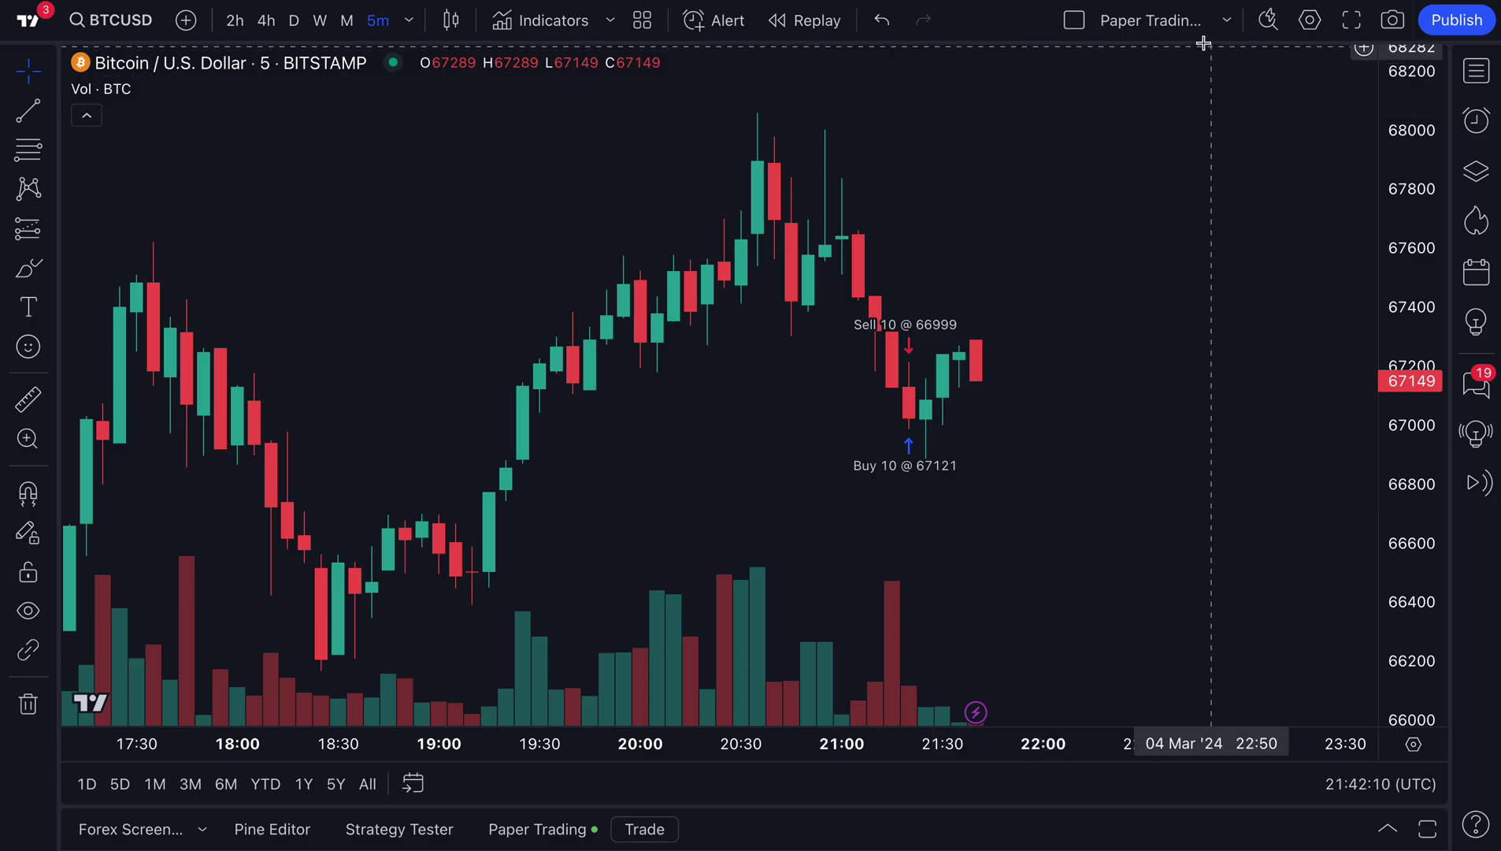
{"action": "left_click", "coordinate": [1227, 21]}
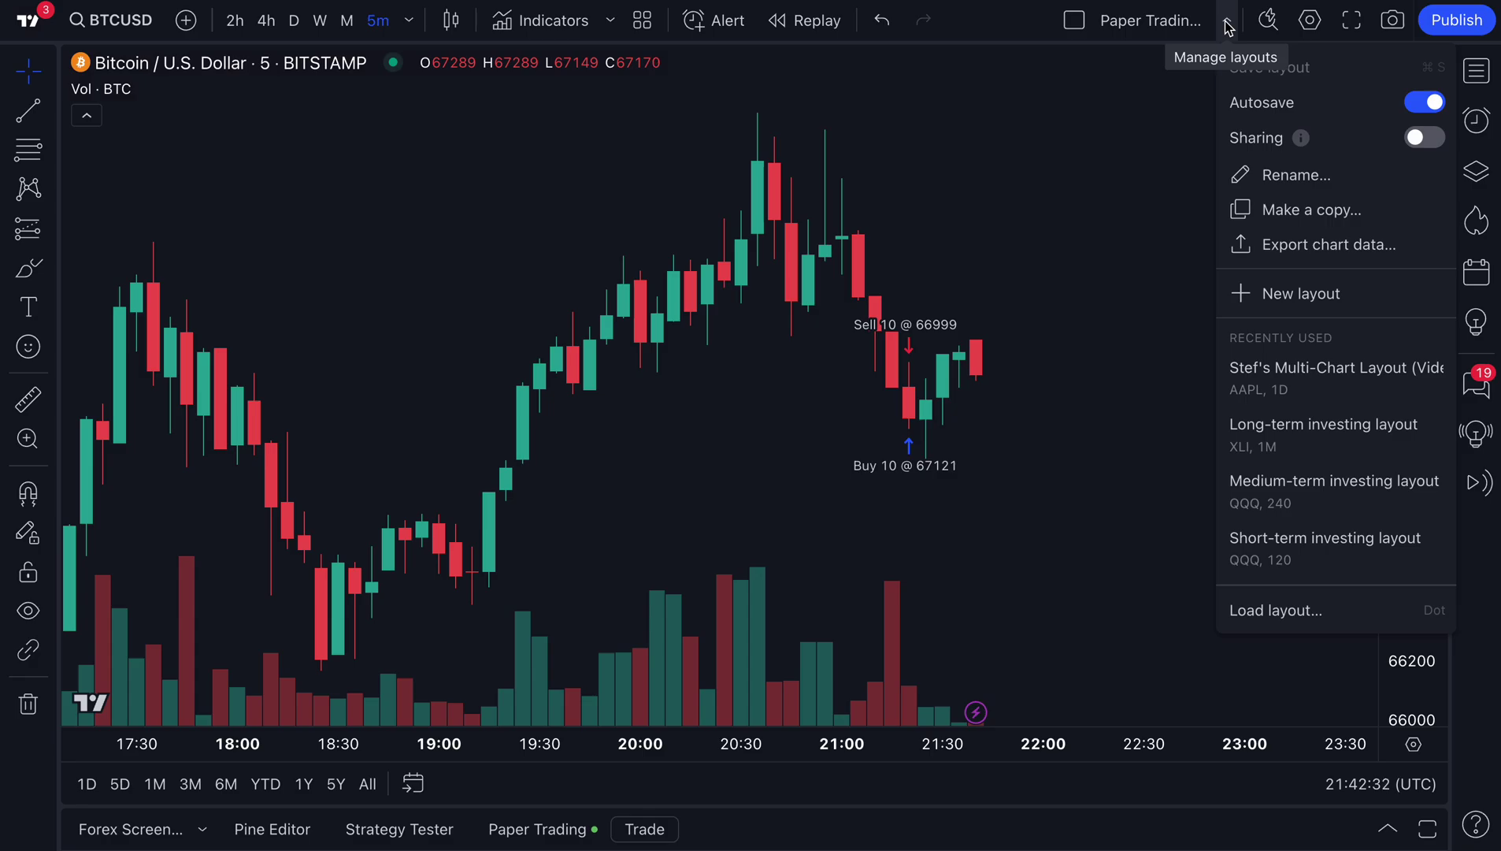
{"action": "left_click", "coordinate": [1227, 25]}
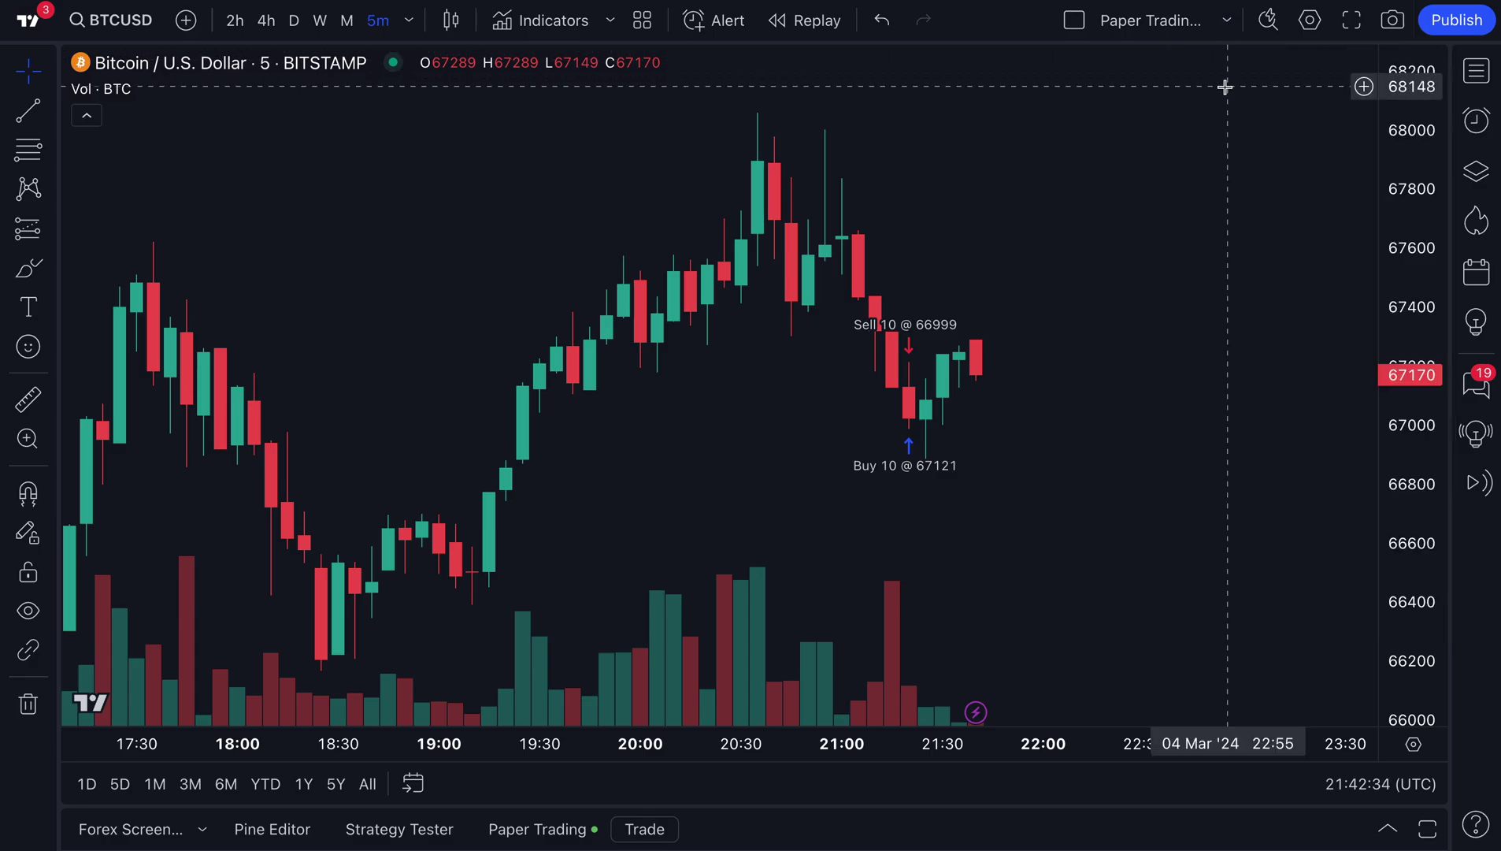
{"action": "left_click", "coordinate": [1229, 25]}
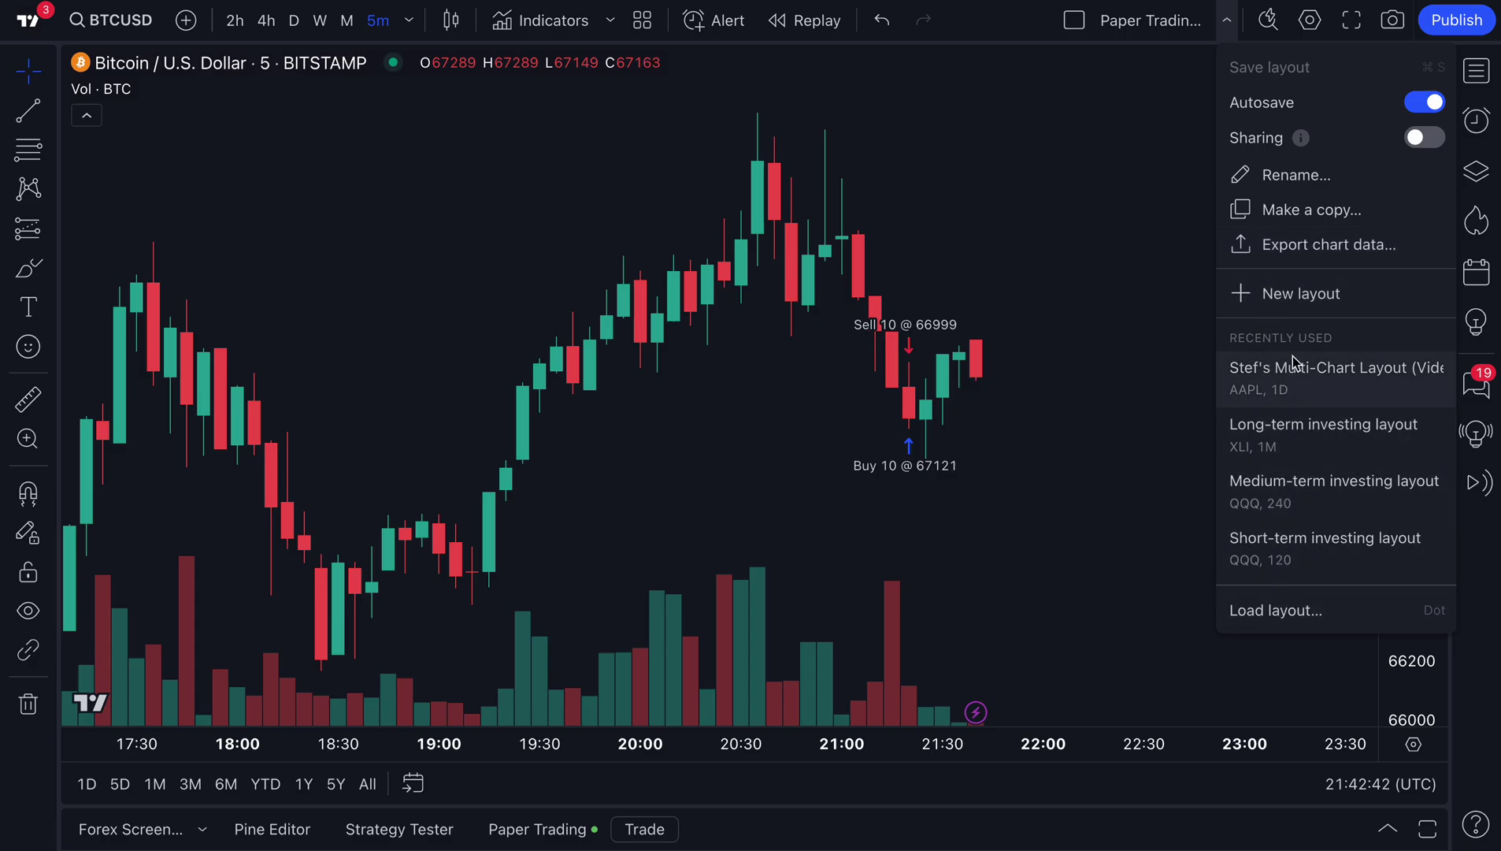
{"action": "mouse_move", "coordinate": [1296, 140]}
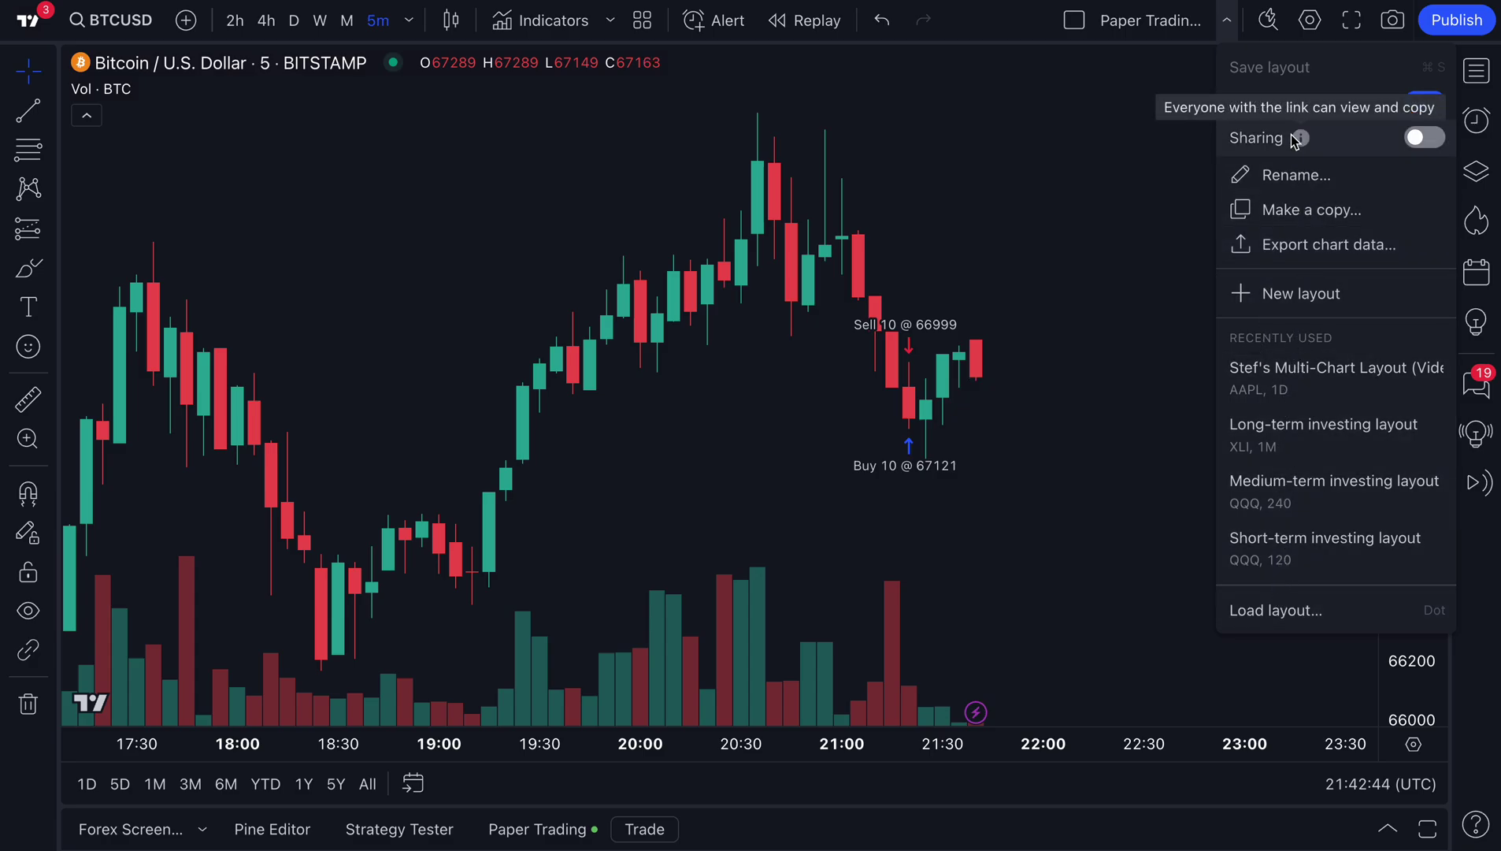